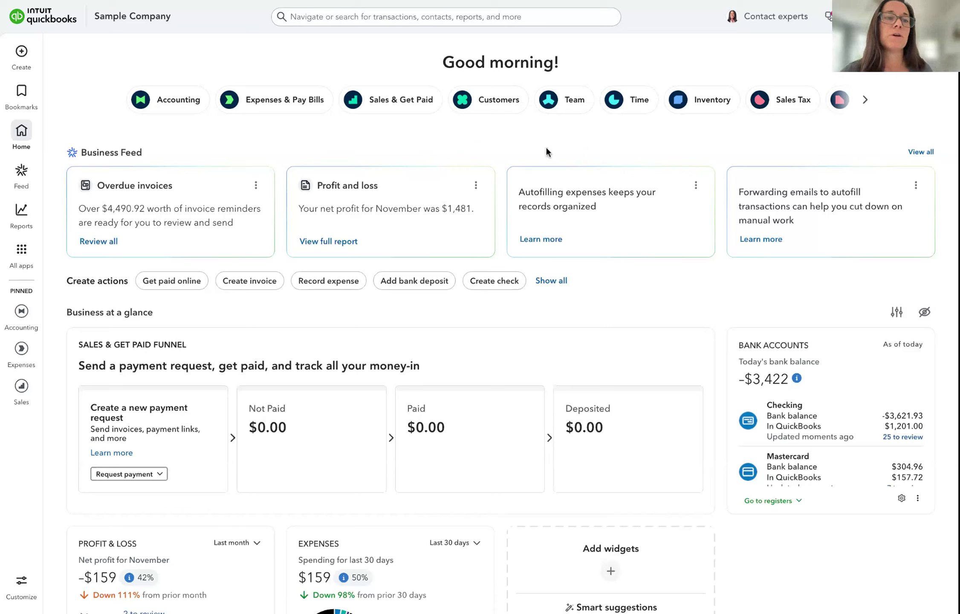
Go to Accounting > Receipts to view the empty For review list
mouse_move(17, 320)
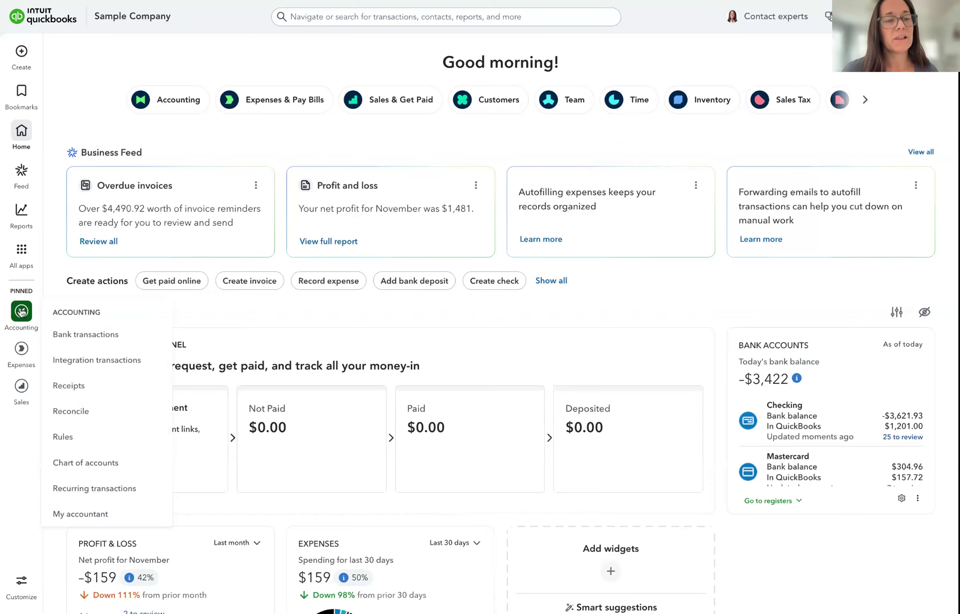
click(79, 392)
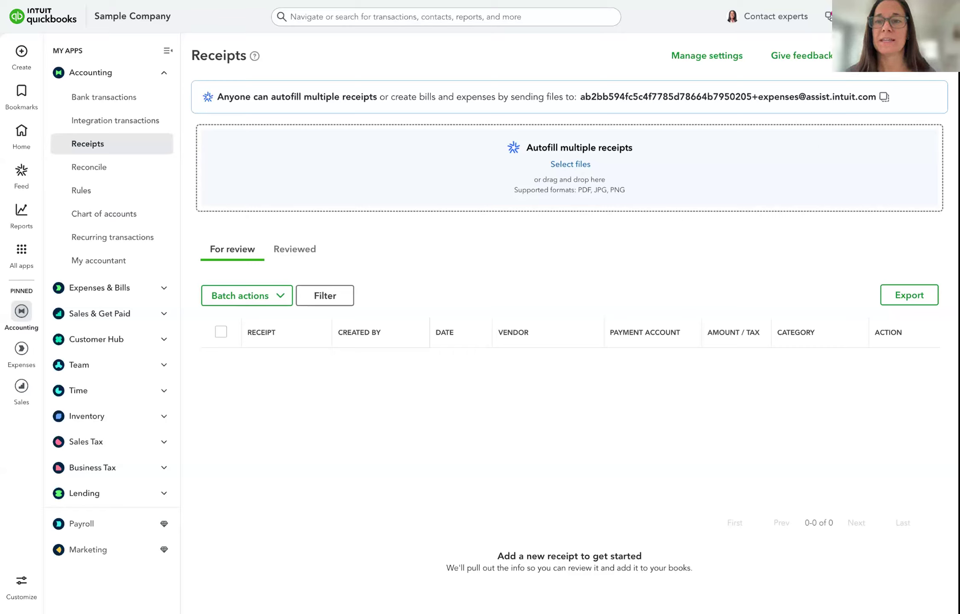
click(932, 56)
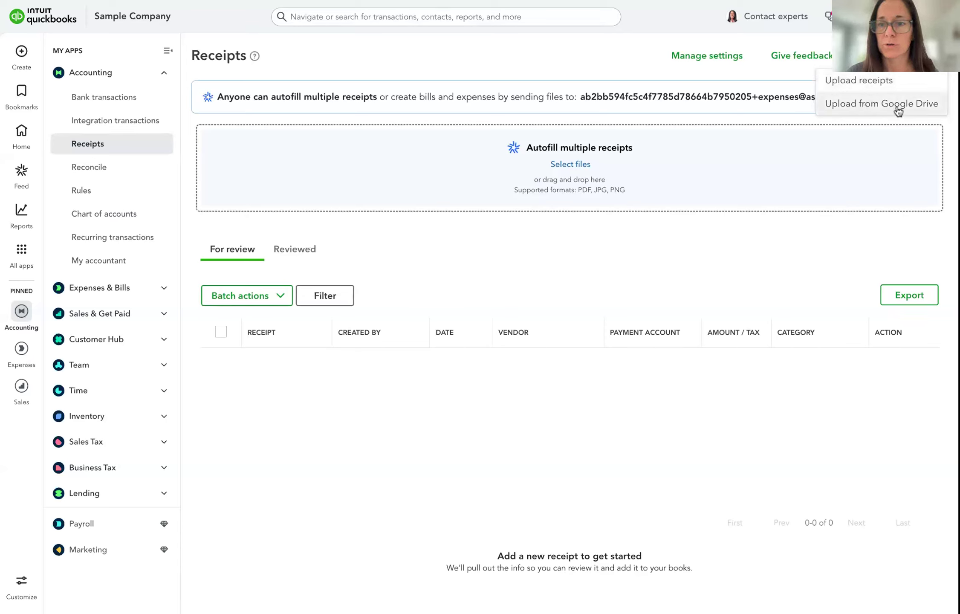
click(781, 263)
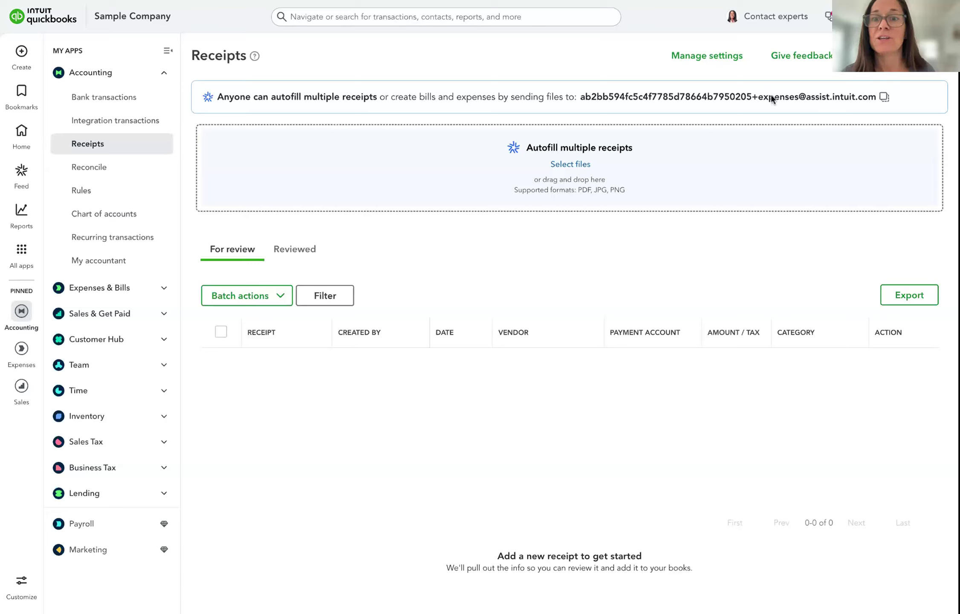
Replace the random receipt-forwarding email prefix with a short custom one and confirm it
click(708, 58)
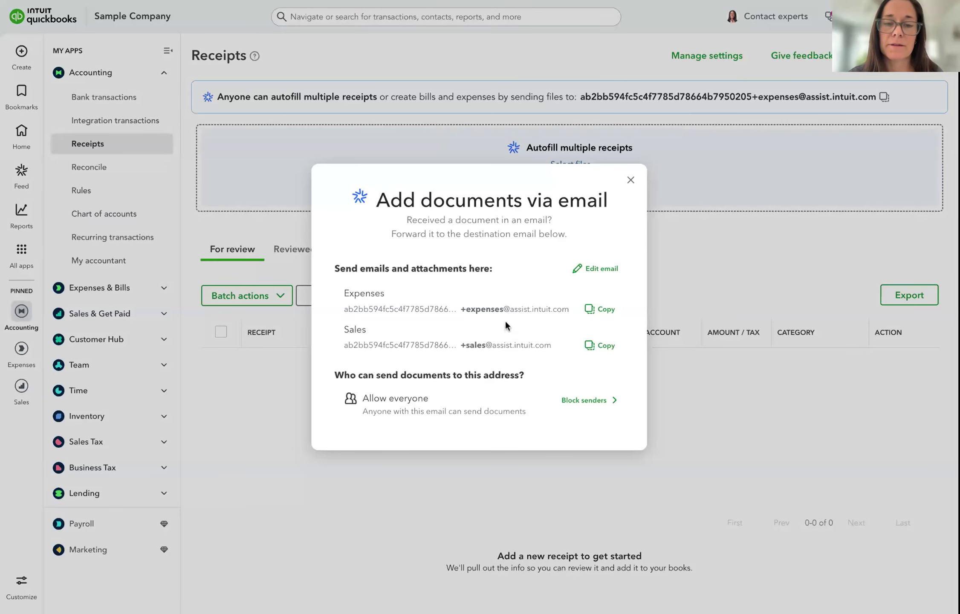
click(599, 268)
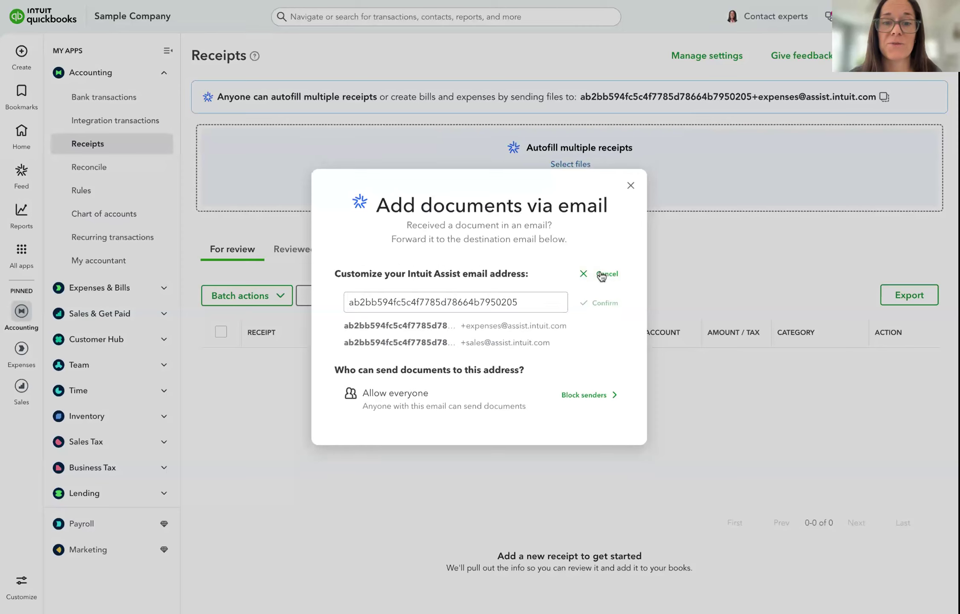
drag(536, 299, 344, 294)
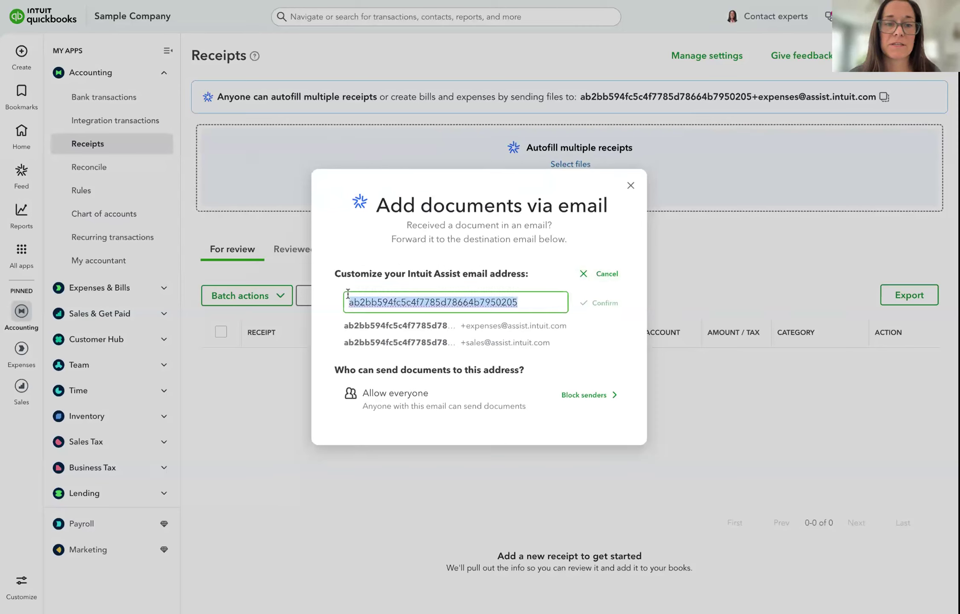
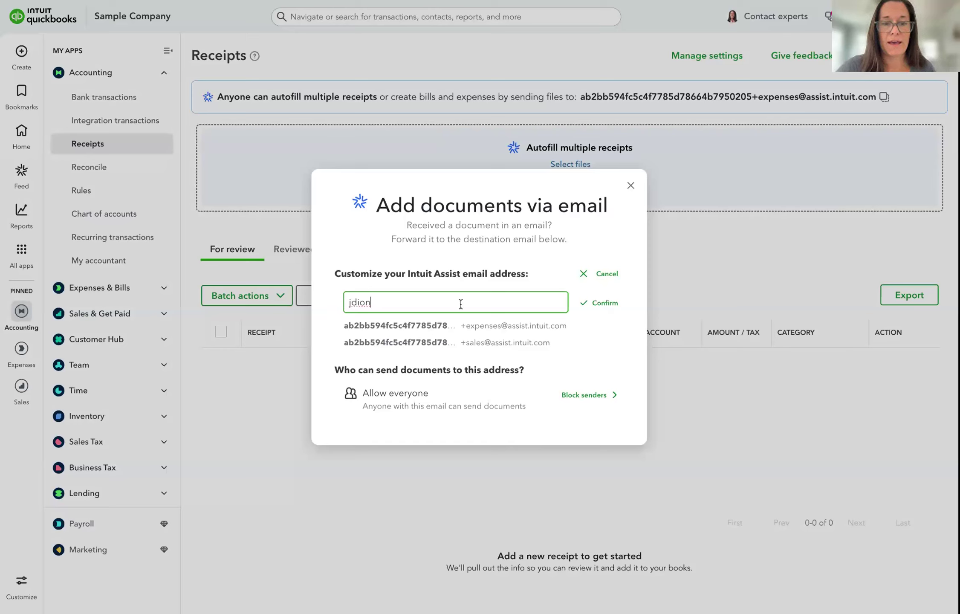
click(512, 335)
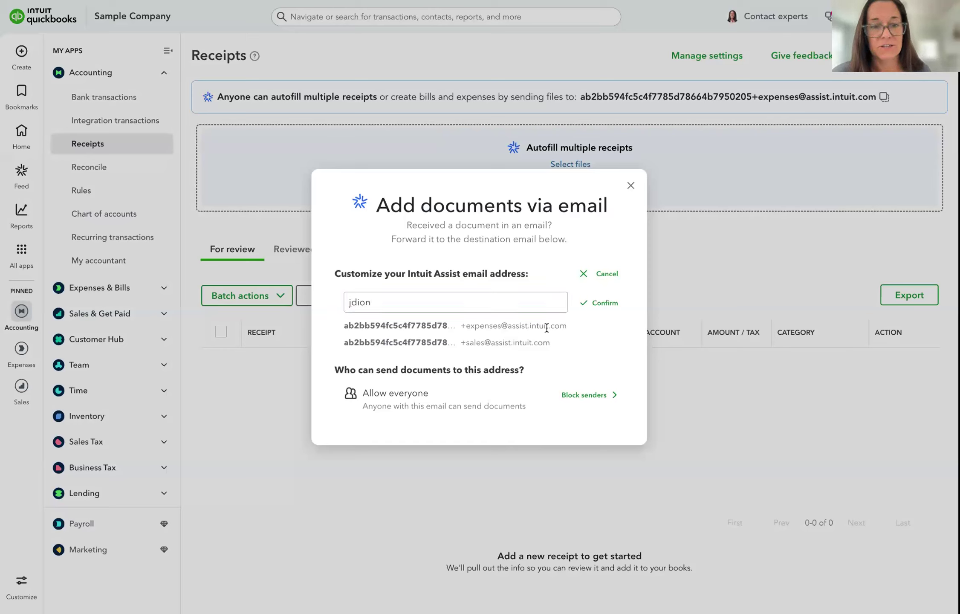
click(598, 304)
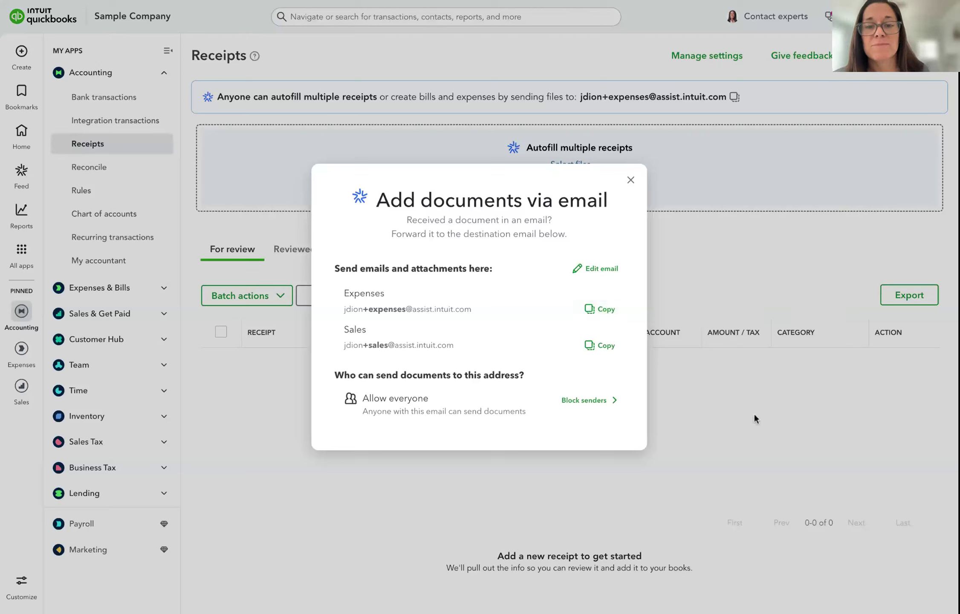
click(754, 456)
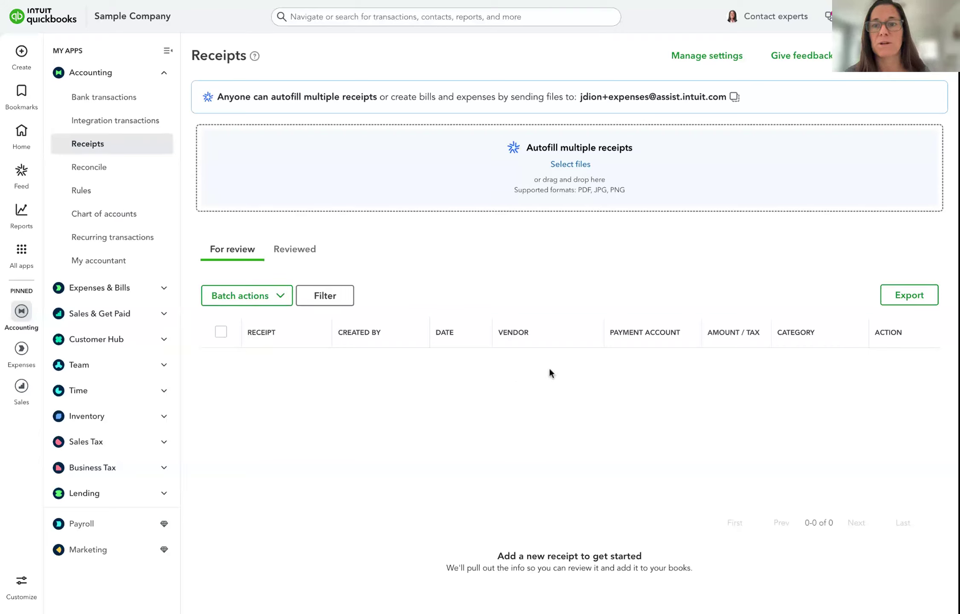
Upload the Petite MarieBette receipt file from the computer using Upload receipts
click(869, 56)
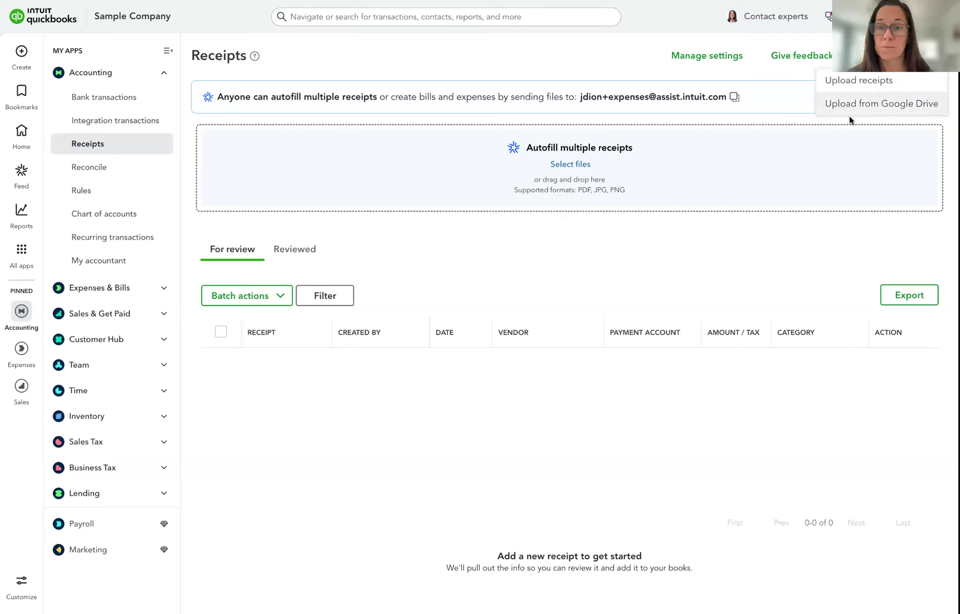
click(757, 228)
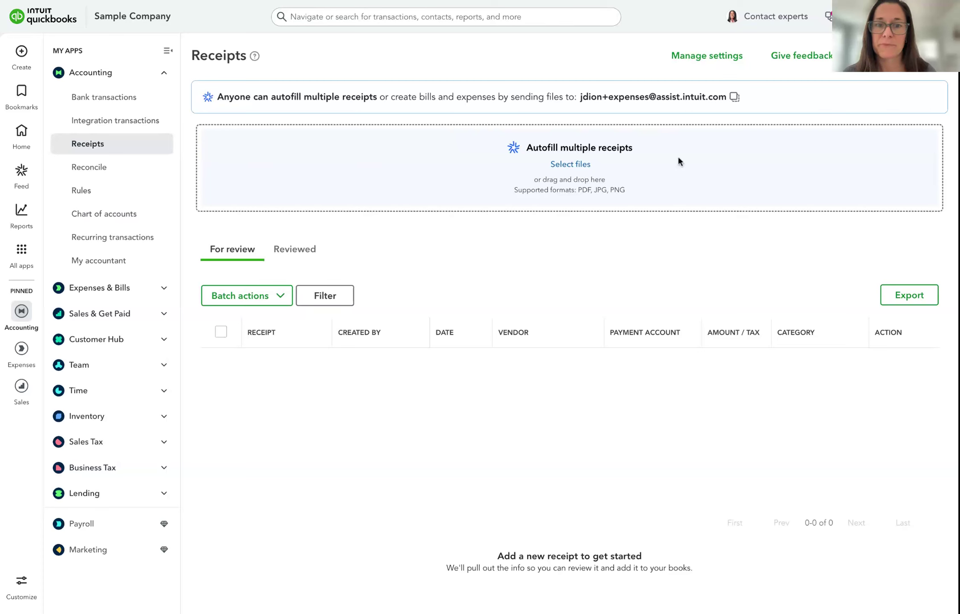
click(906, 56)
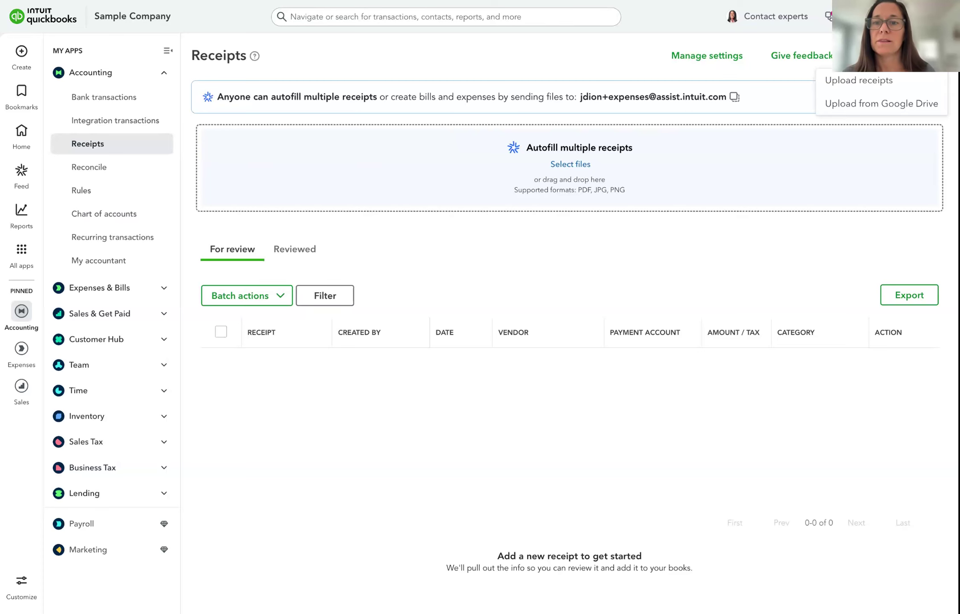
click(859, 80)
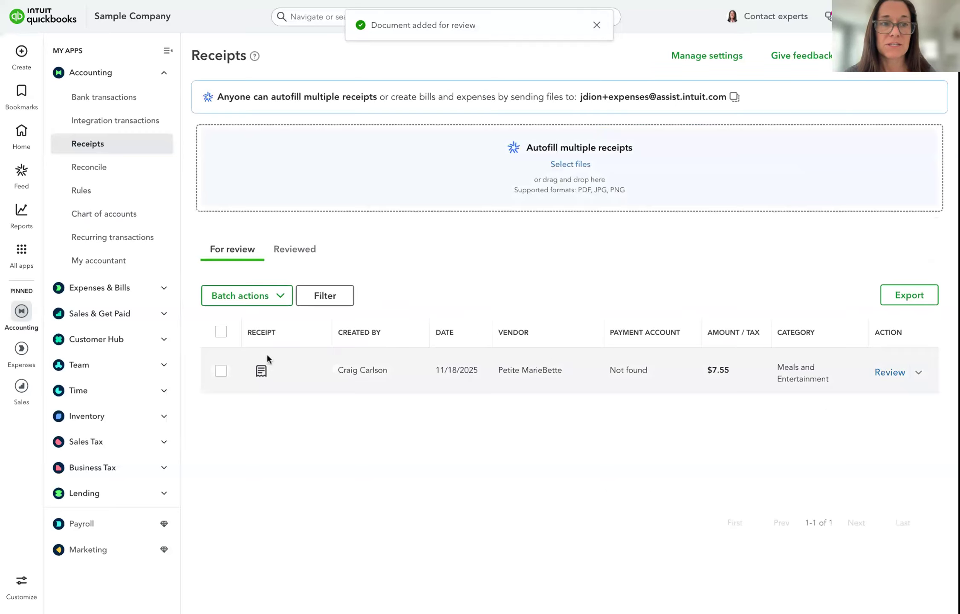
Preview the $7.55 Petite MarieBette receipt image, then bring up the recent transactions search
click(261, 372)
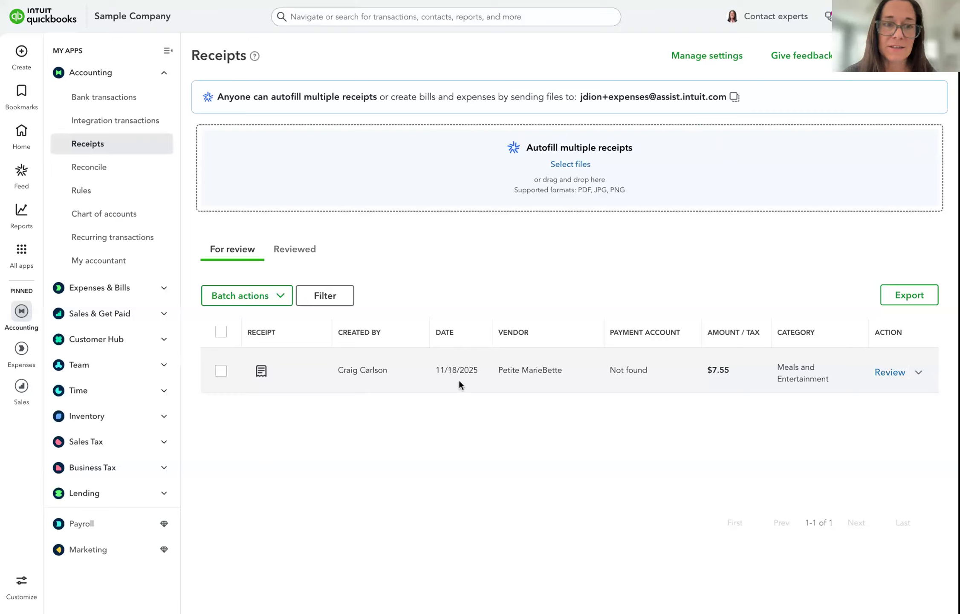
click(261, 371)
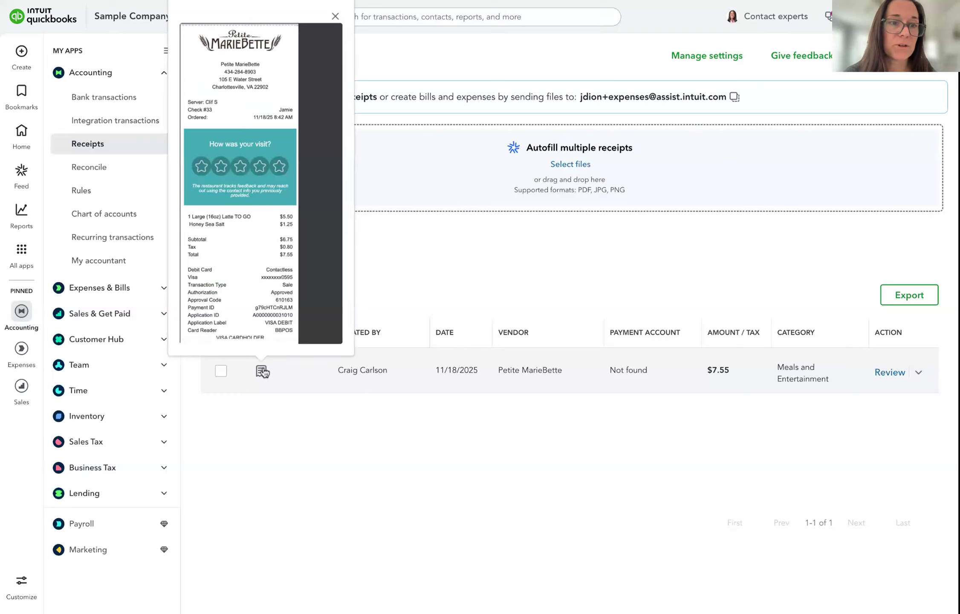
mouse_move(262, 371)
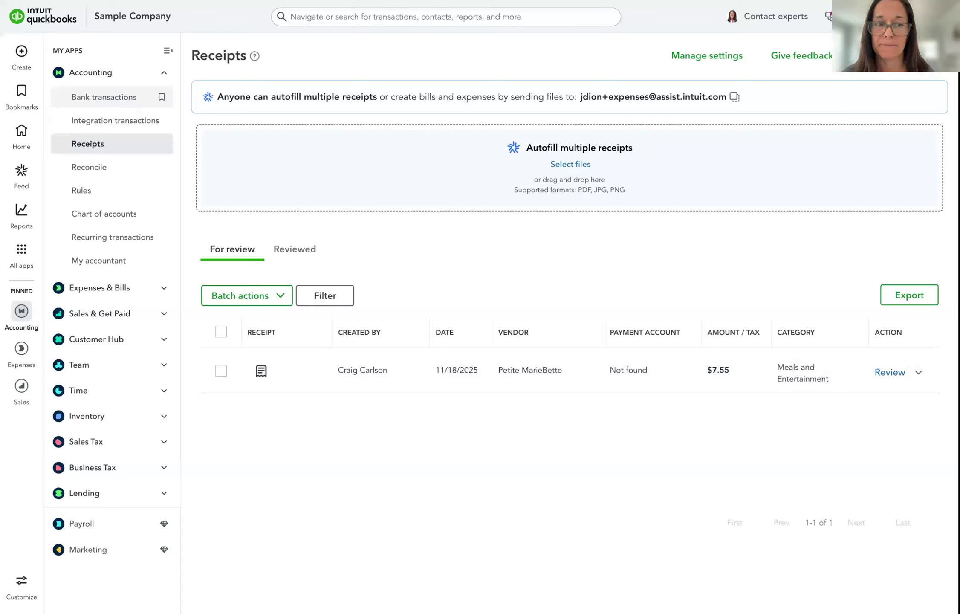
click(263, 379)
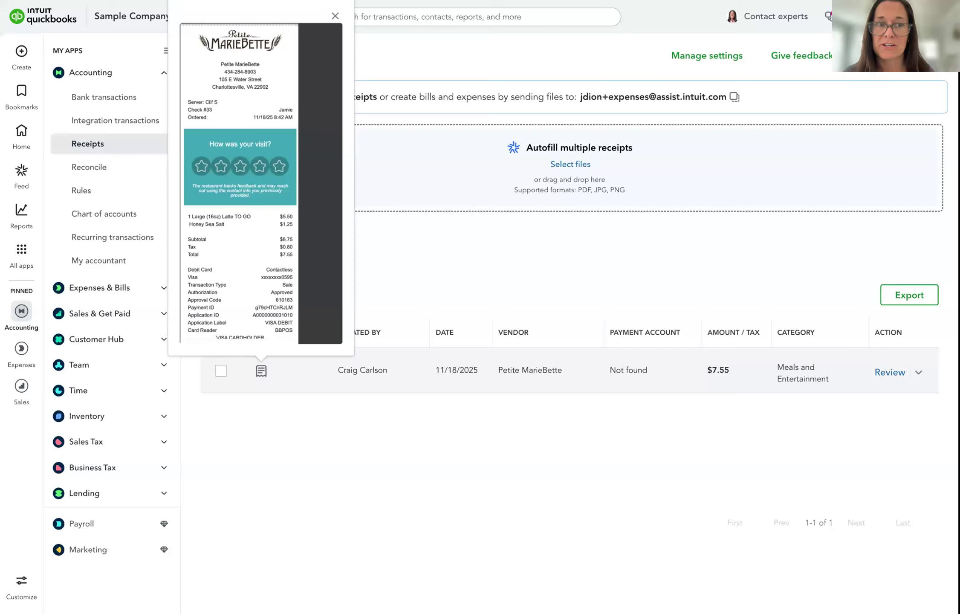
click(293, 393)
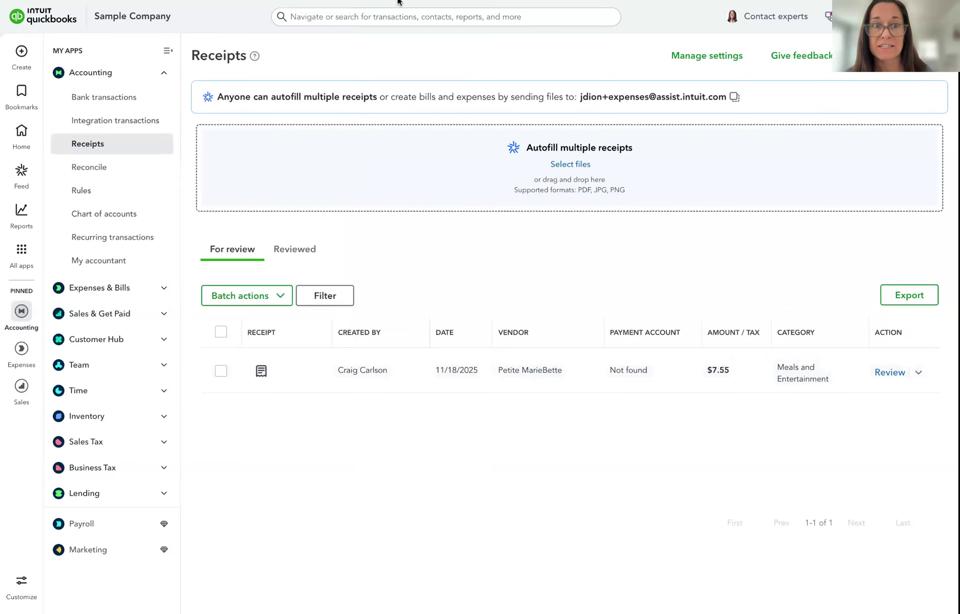
click(392, 17)
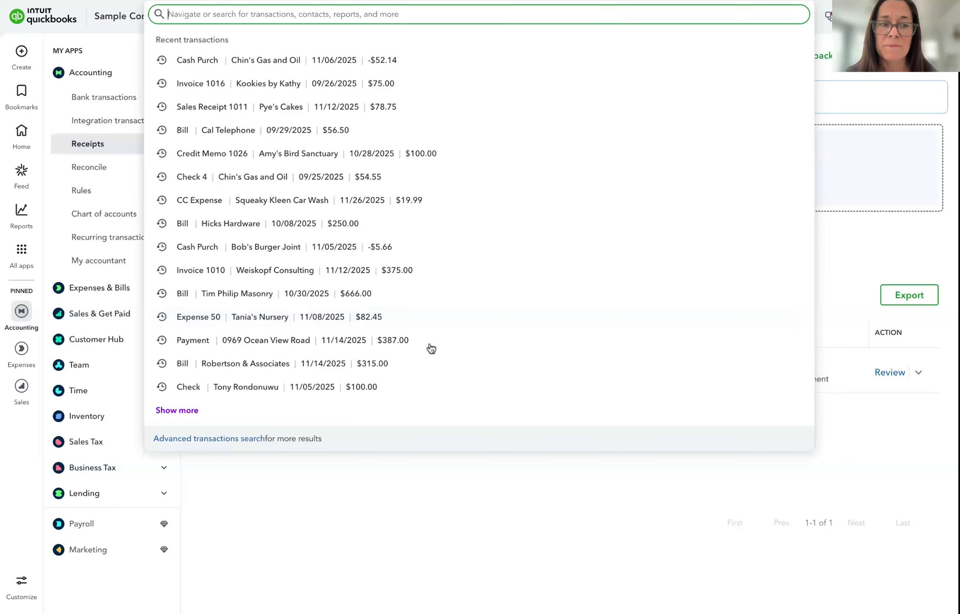
Dismiss the search list, narrow the browser window, and view the email-in receipt settings
click(484, 495)
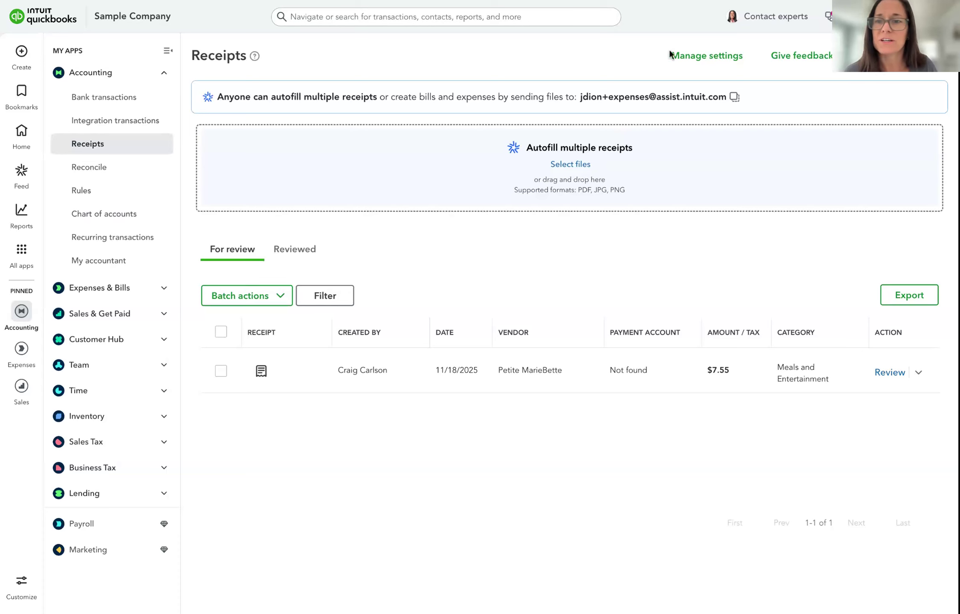
drag(958, 107, 851, 107)
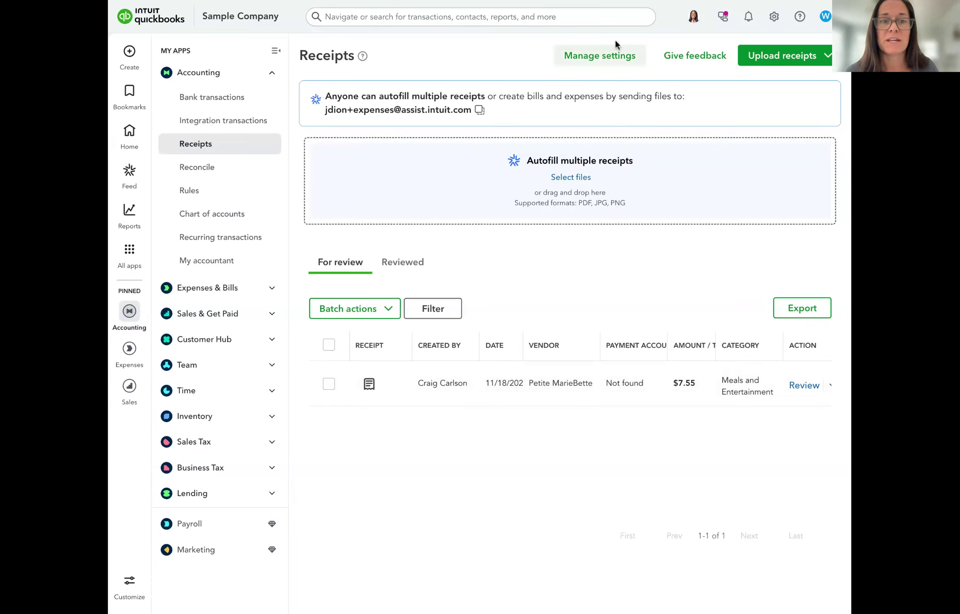
click(593, 59)
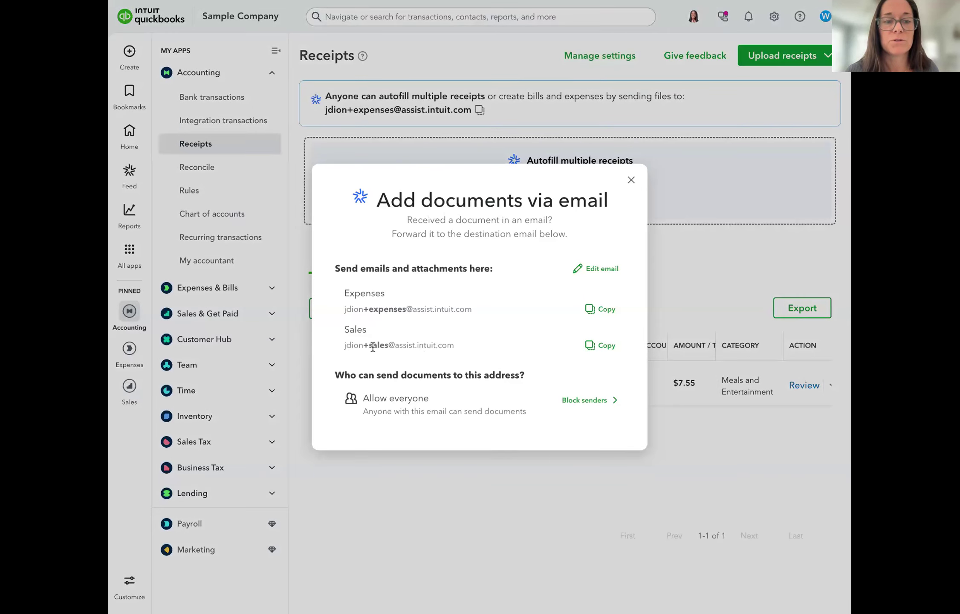
click(618, 482)
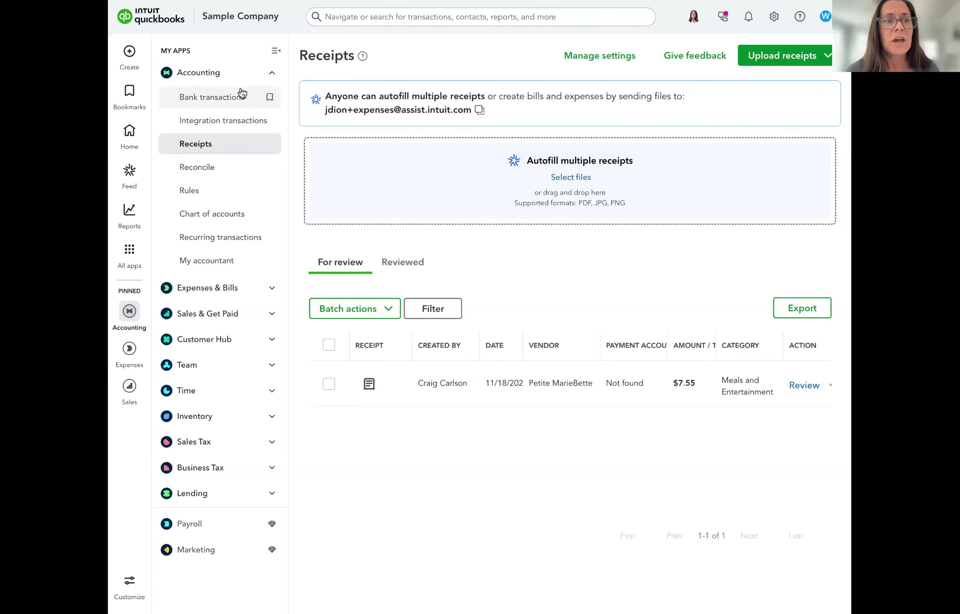
click(214, 103)
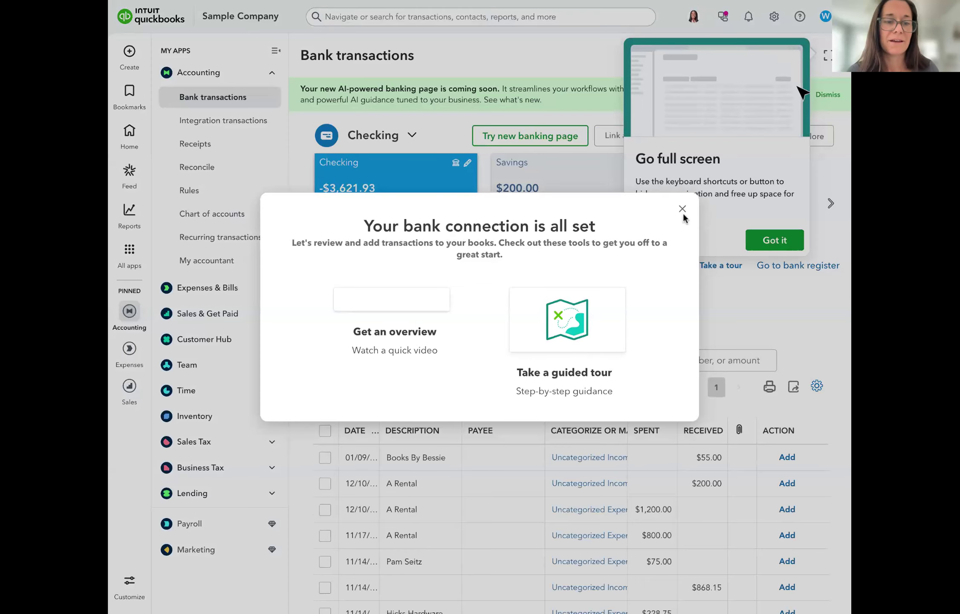
Close the bank-connection welcome and tip of the day, then expand the $55.00 Books By Bessie deposit
click(682, 209)
scroll(553, 300, down, 2)
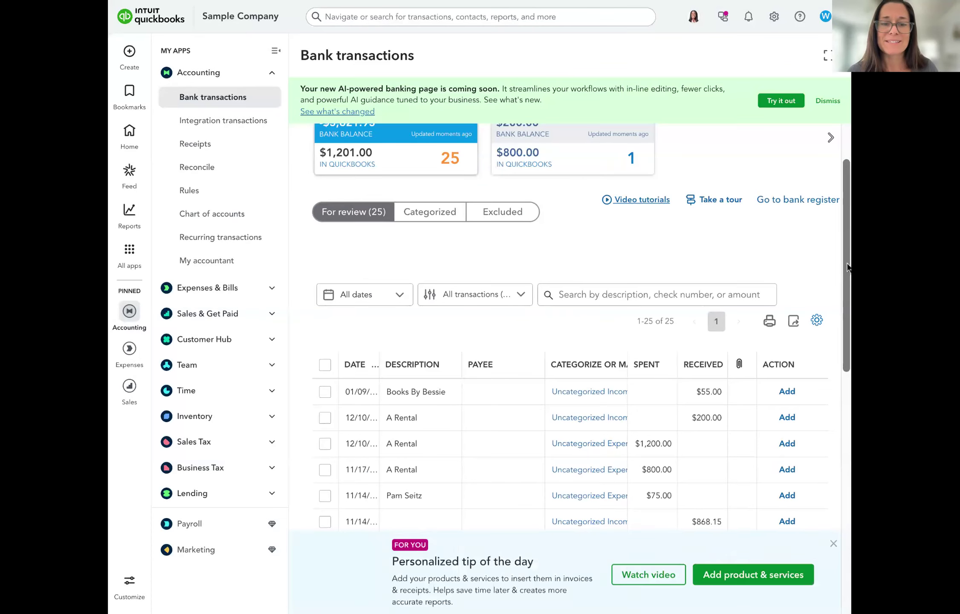
click(833, 543)
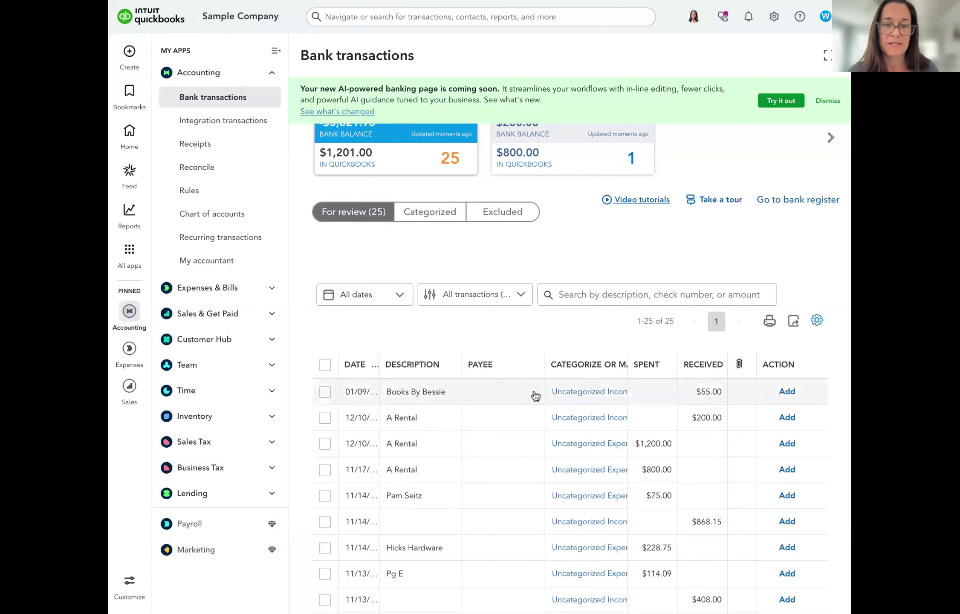
scroll(536, 397, down, 2)
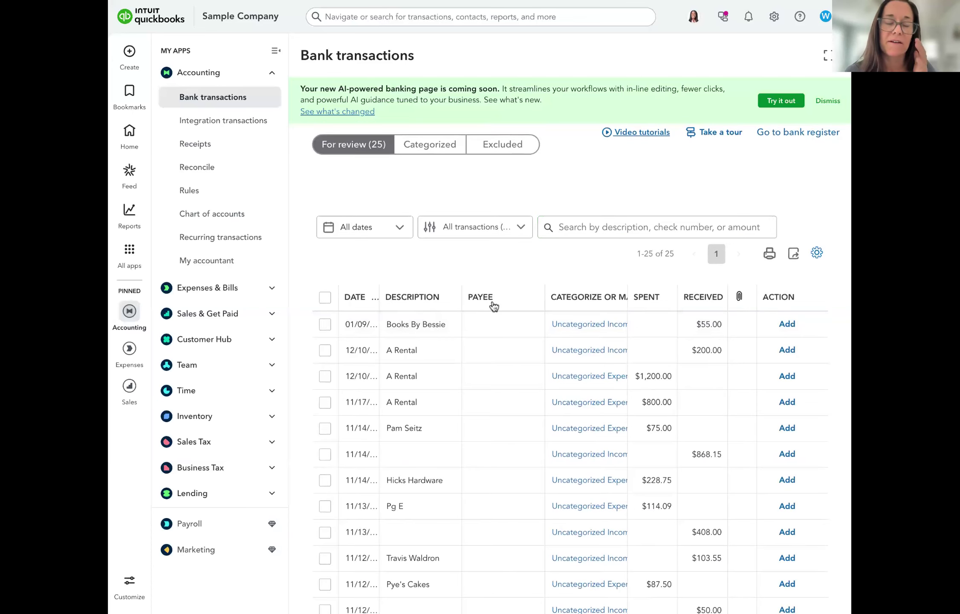
scroll(494, 284, up, 2)
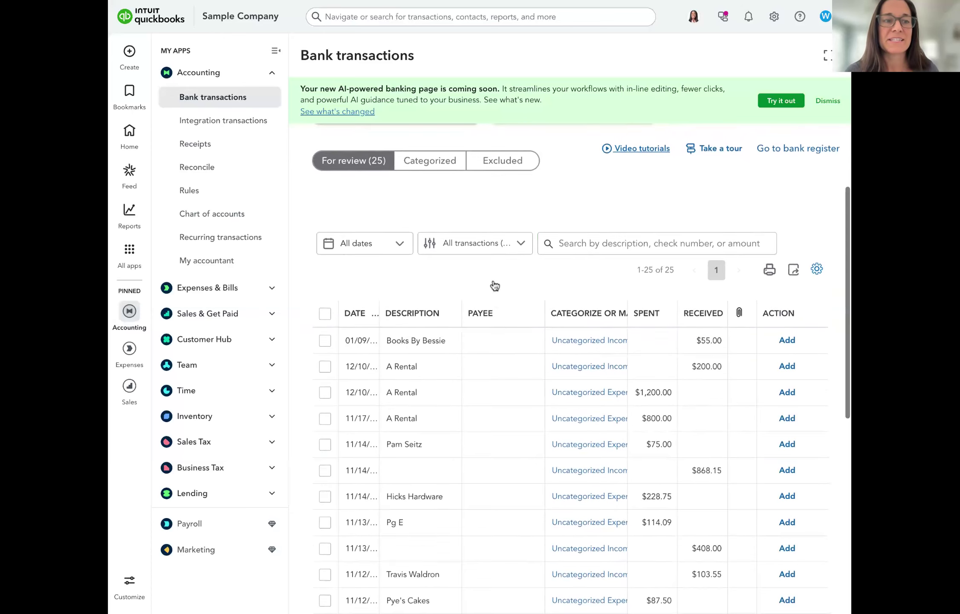
scroll(495, 284, up, 2)
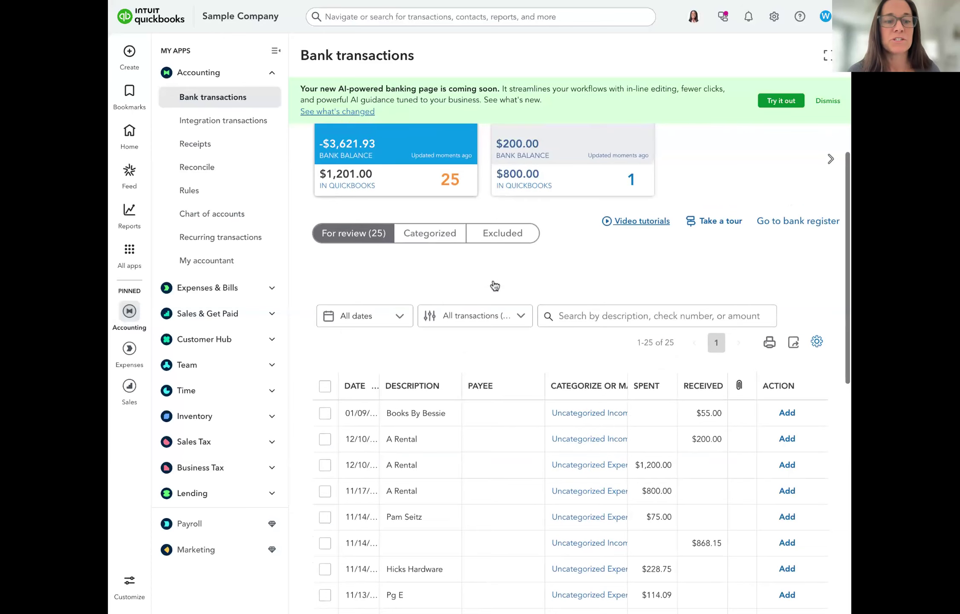
scroll(490, 433, down, 2)
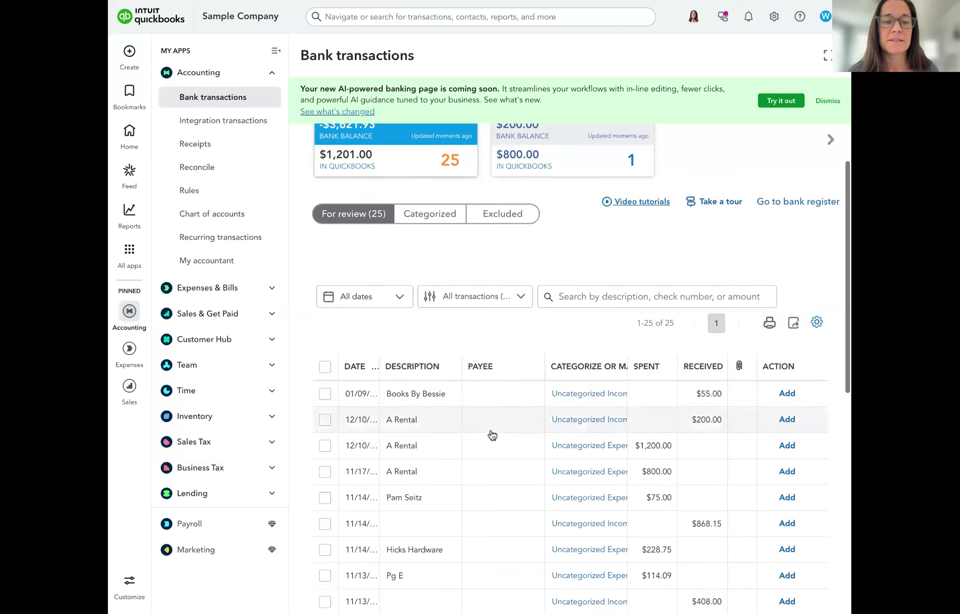
click(415, 404)
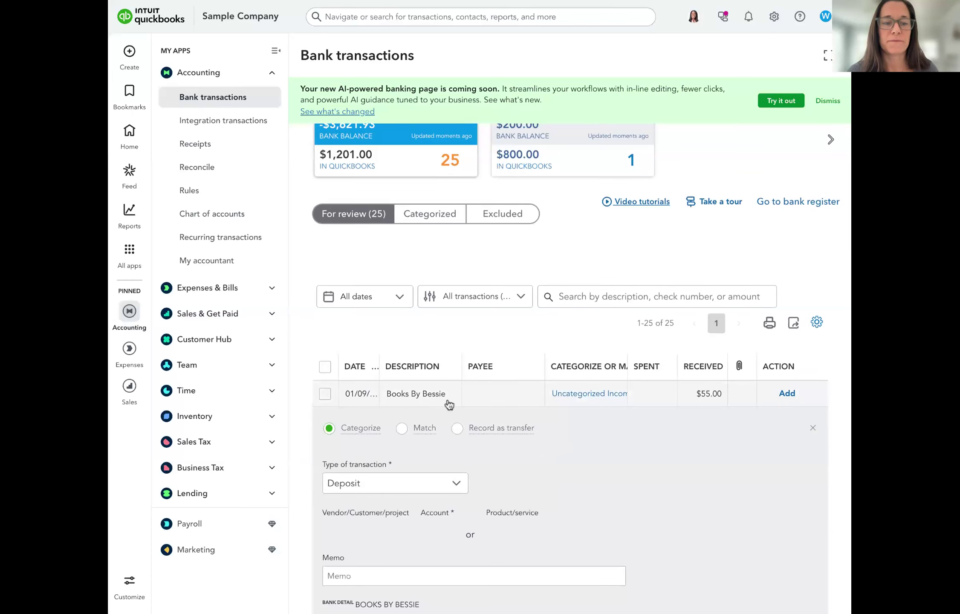
Dismiss the AI banking announcement and the Try it out tip above the Books By Bessie deposit
scroll(448, 404, down, 5)
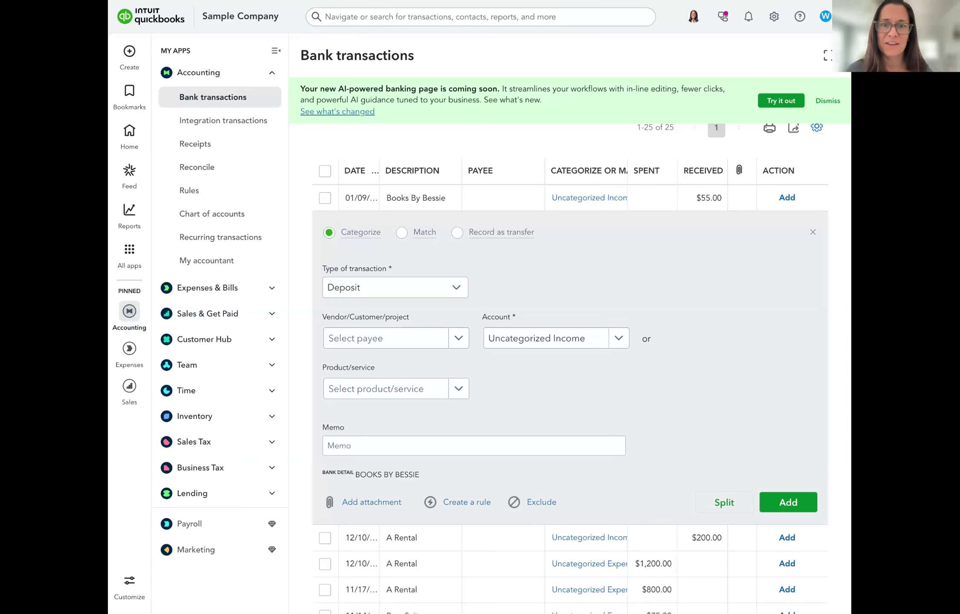
click(826, 101)
scroll(805, 217, up, 2)
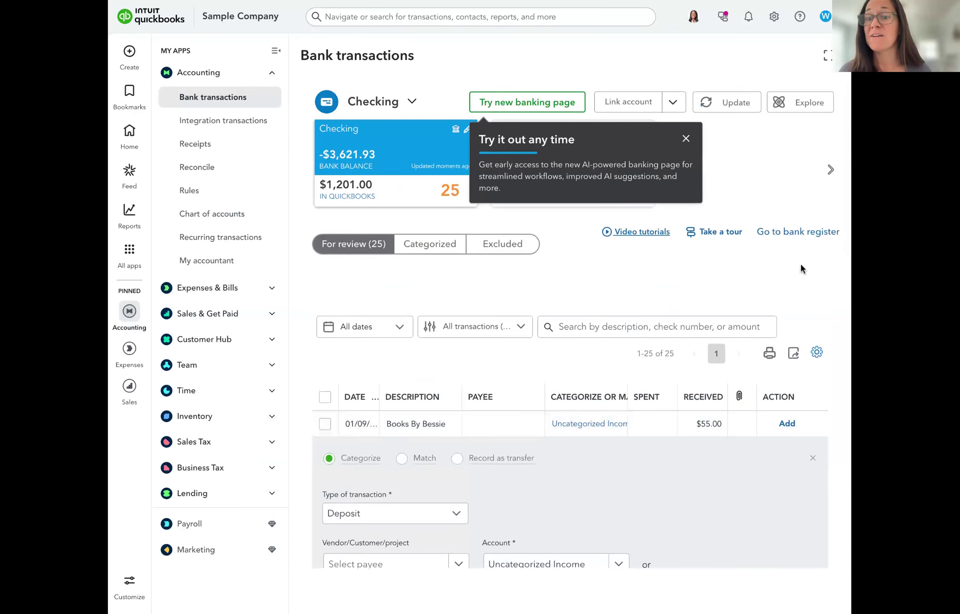
click(685, 138)
scroll(795, 376, down, 3)
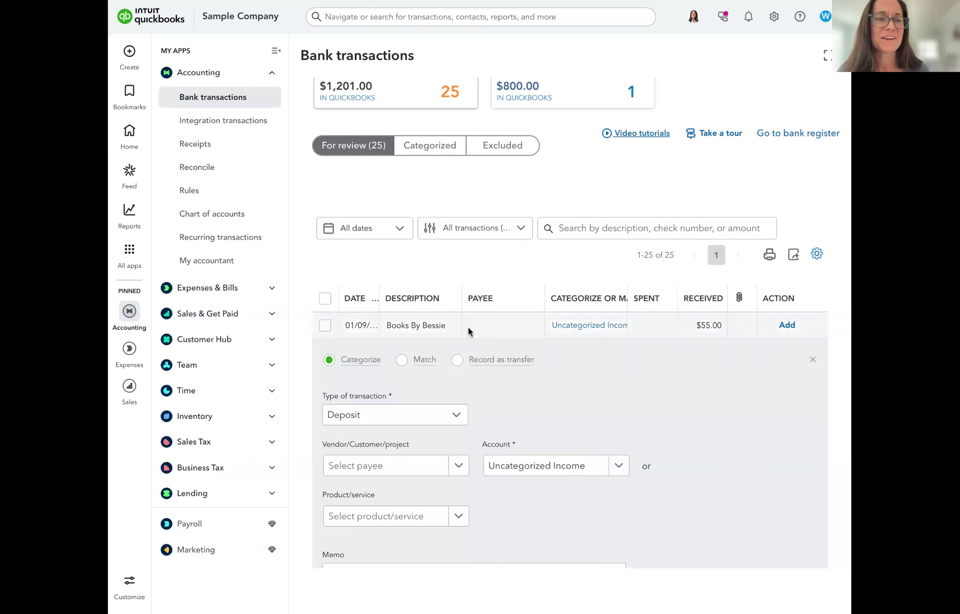
scroll(467, 328, up, 3)
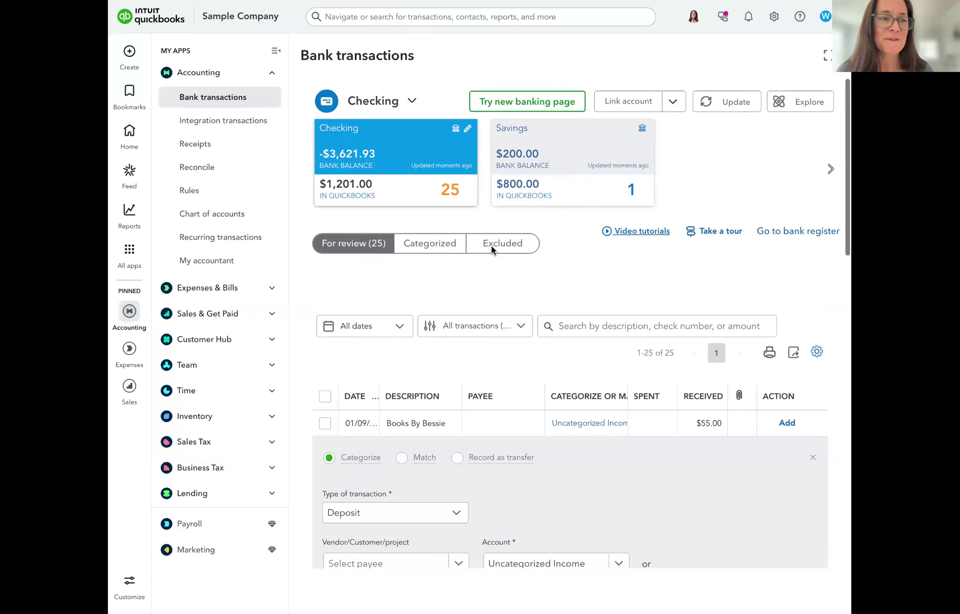
Return to Receipts and look over the gear settings menu before closing it
click(194, 147)
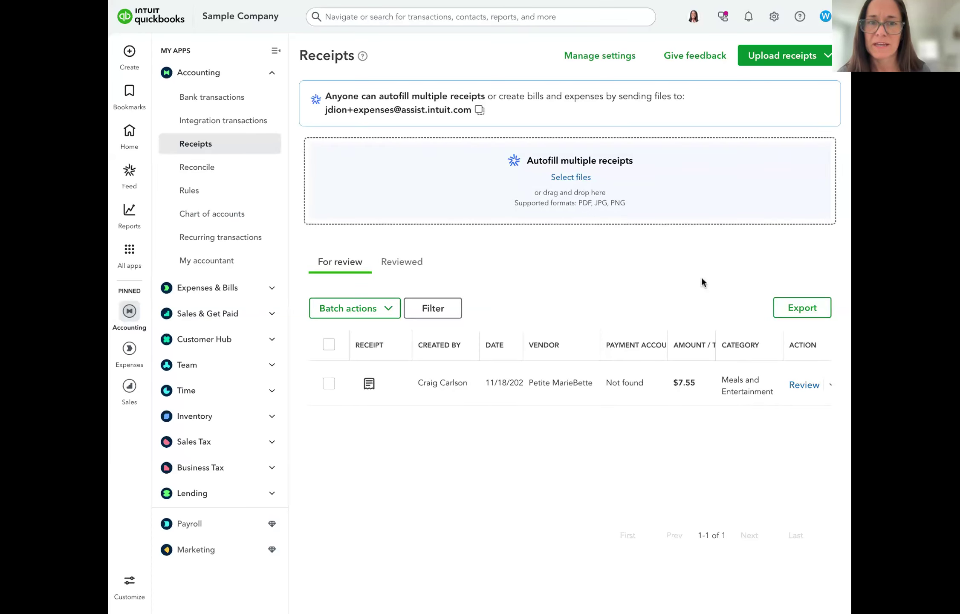
click(774, 16)
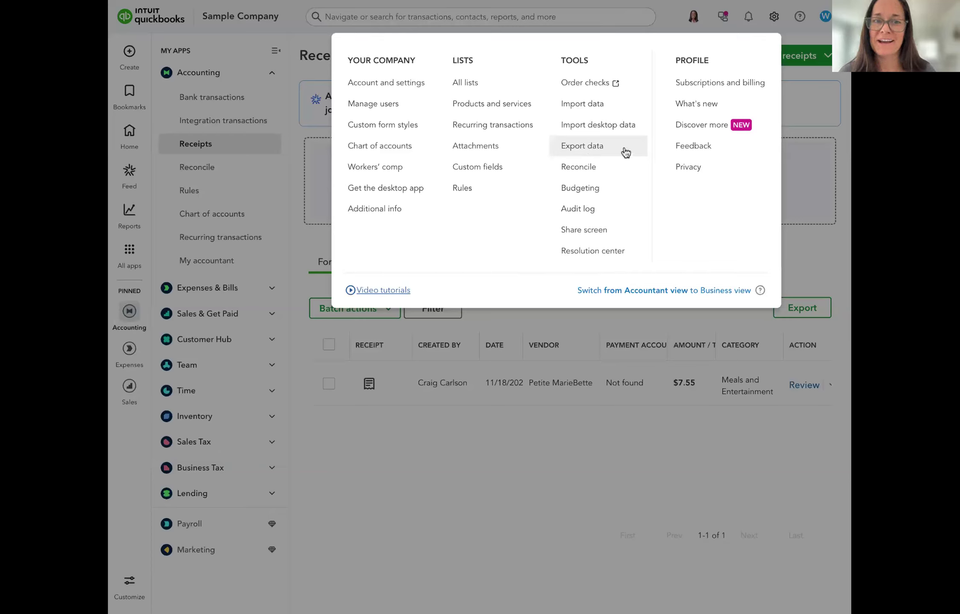
click(815, 270)
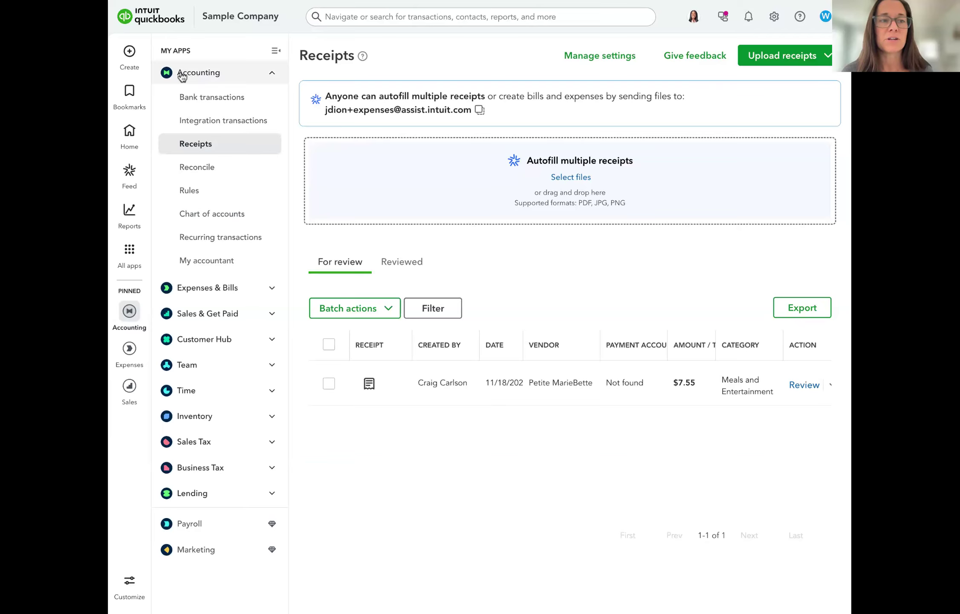
Show the Monthly Building Lease and Telephone Bill recurring templates and begin a new template
click(209, 241)
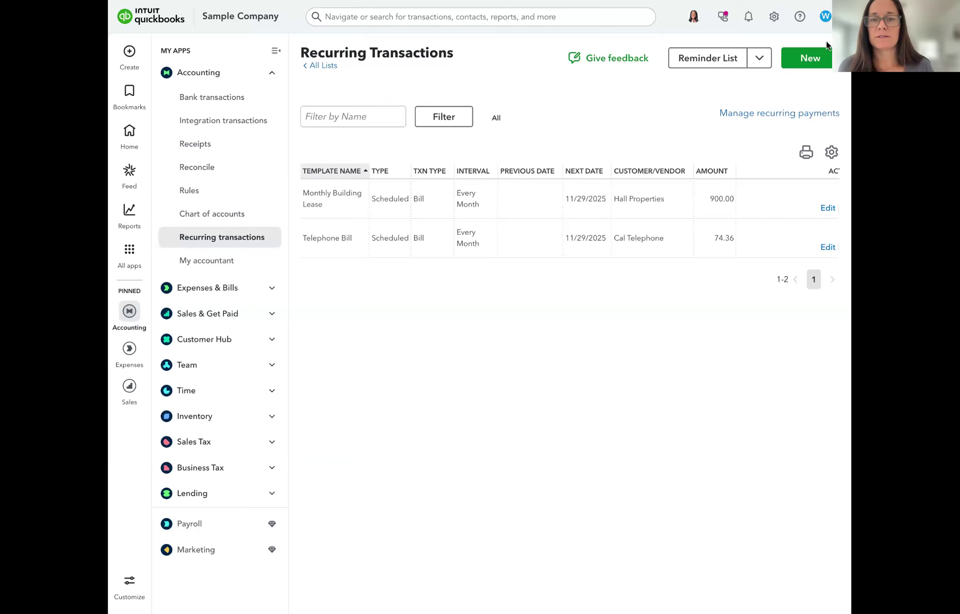
click(801, 63)
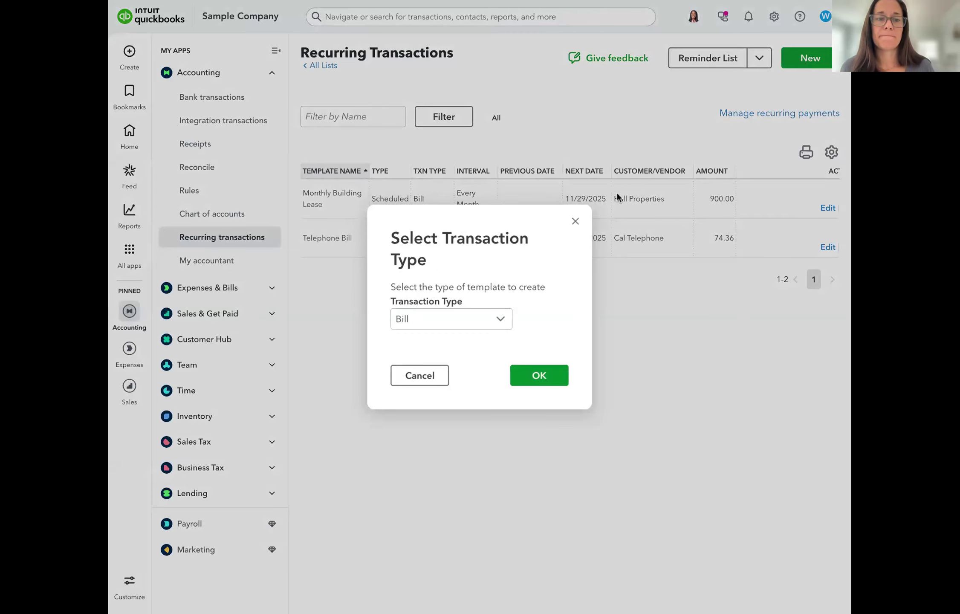
Browse the available template transaction types, keep Bill, and cancel the Select Transaction Type dialog
click(477, 320)
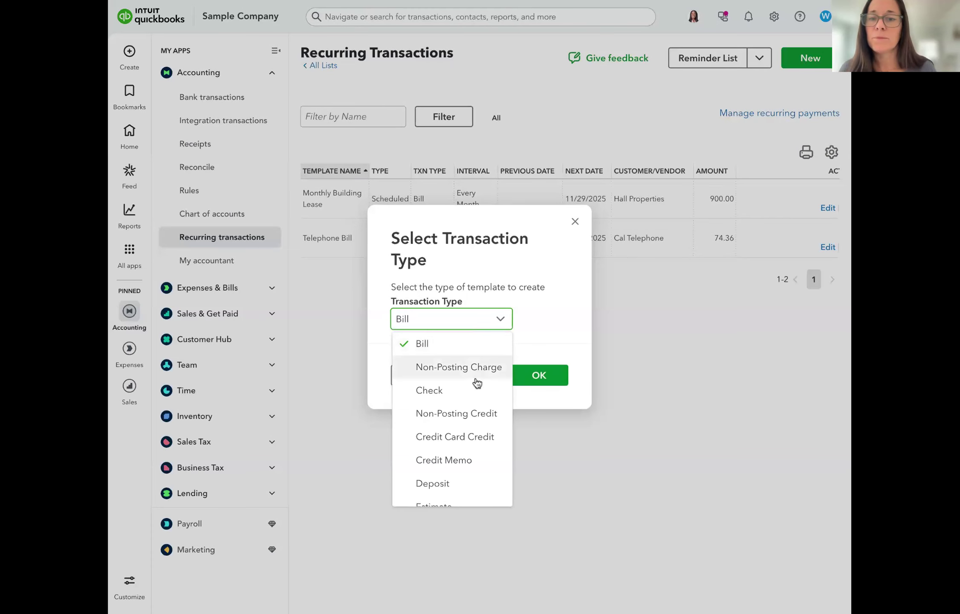
scroll(477, 382, down, 1)
scroll(477, 383, up, 1)
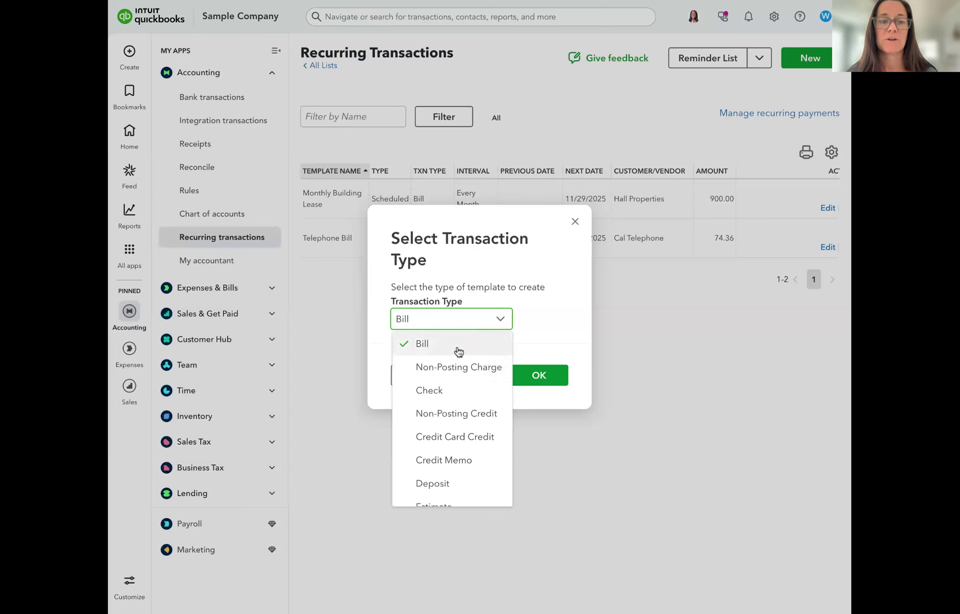
scroll(468, 399, down, 1)
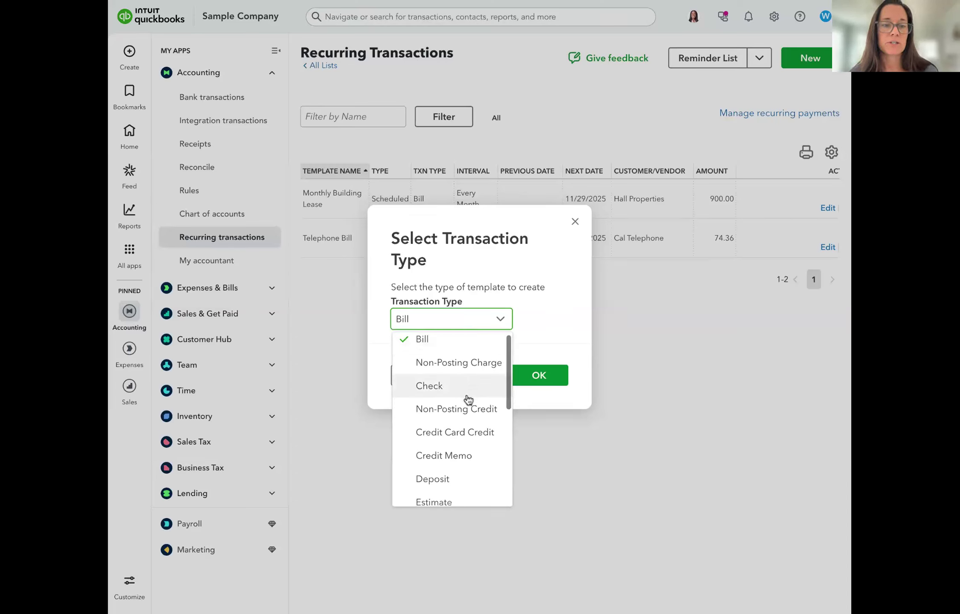
scroll(468, 399, down, 5)
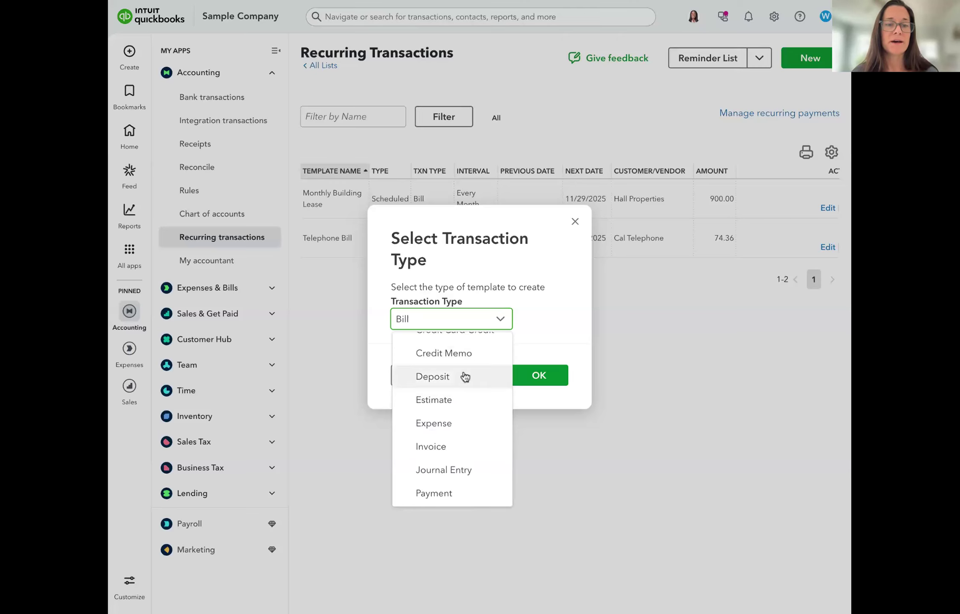
scroll(467, 430, down, 3)
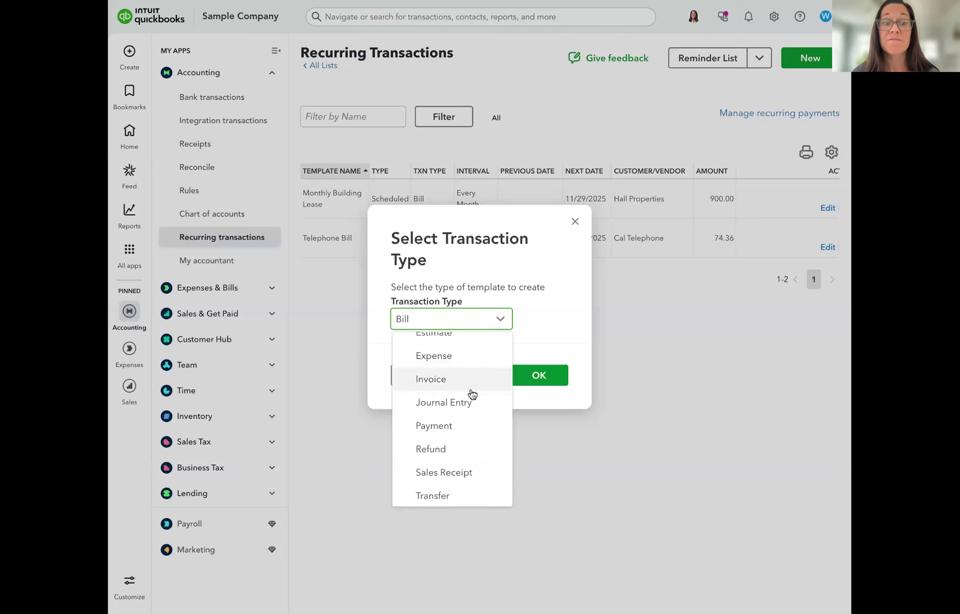
scroll(462, 472, down, 1)
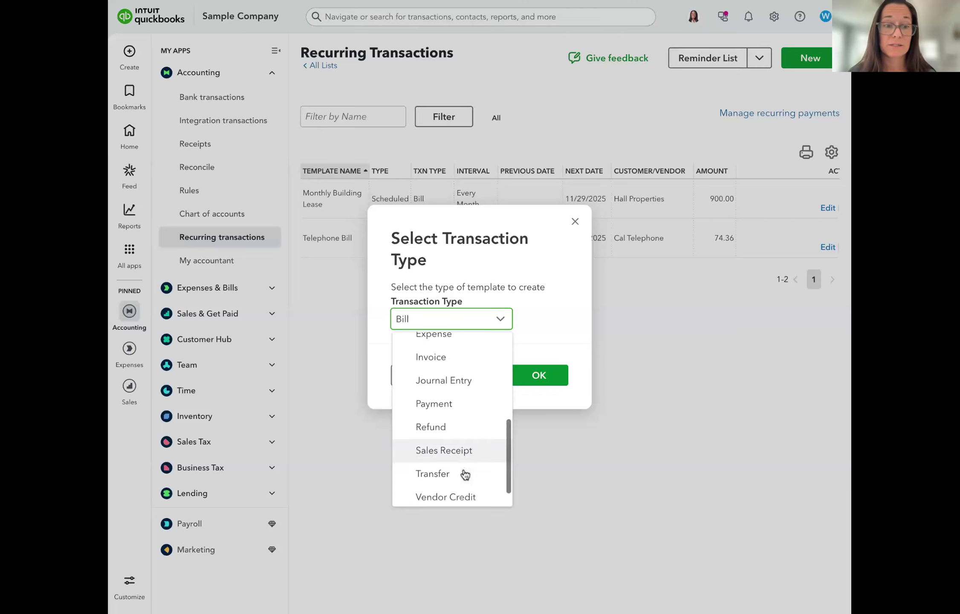
scroll(462, 430, down, 1)
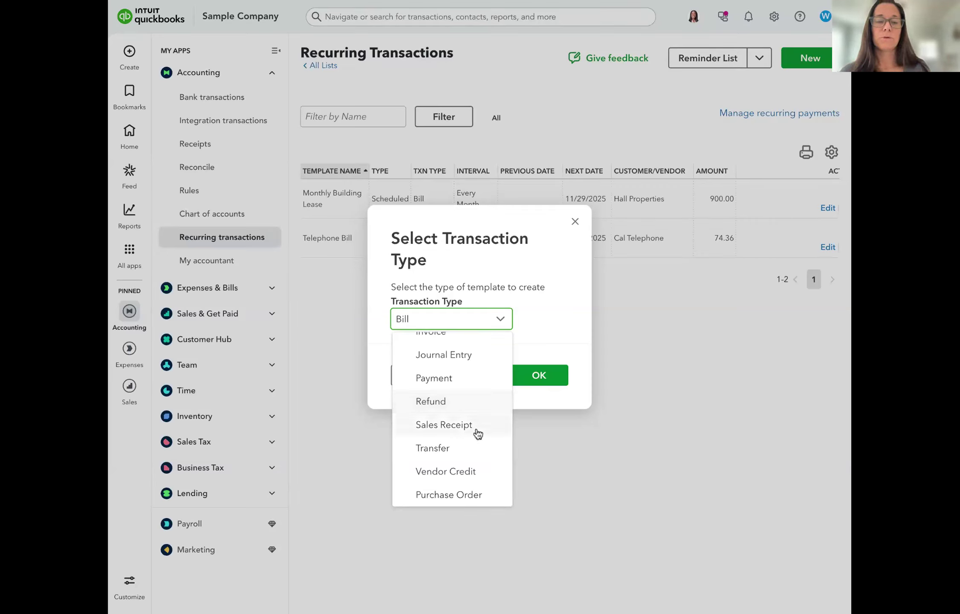
scroll(477, 440, up, 3)
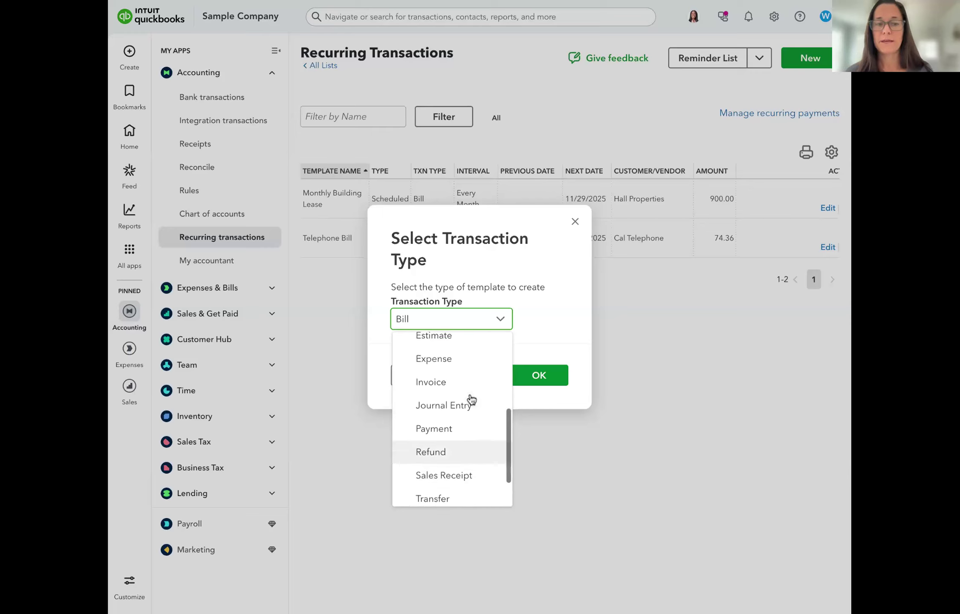
scroll(471, 399, down, 1)
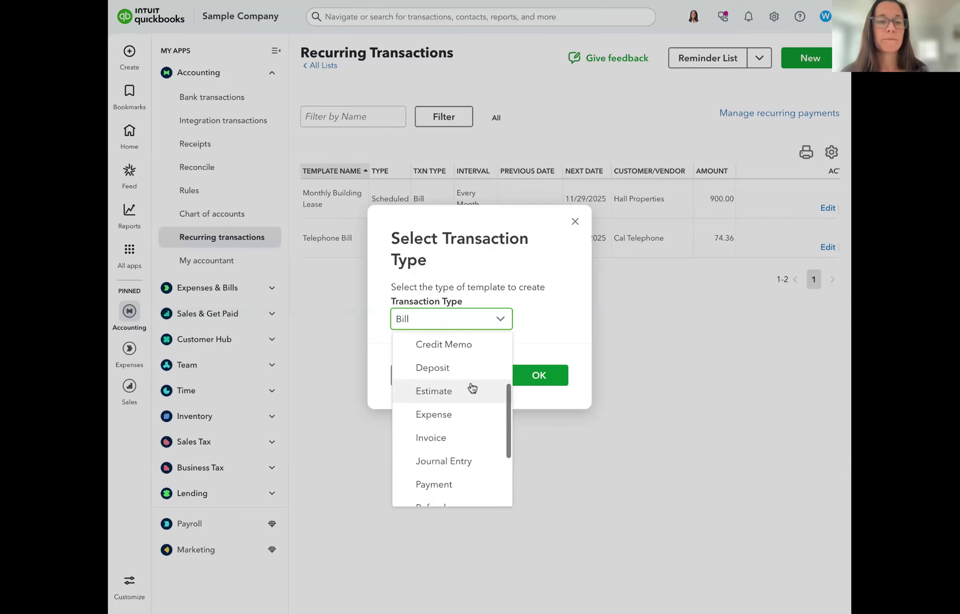
click(667, 326)
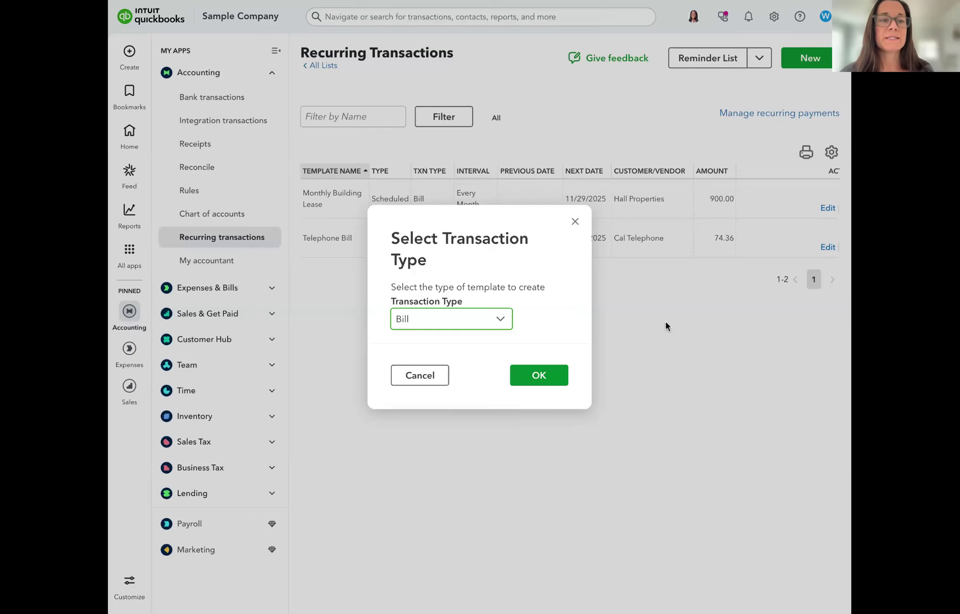
click(667, 326)
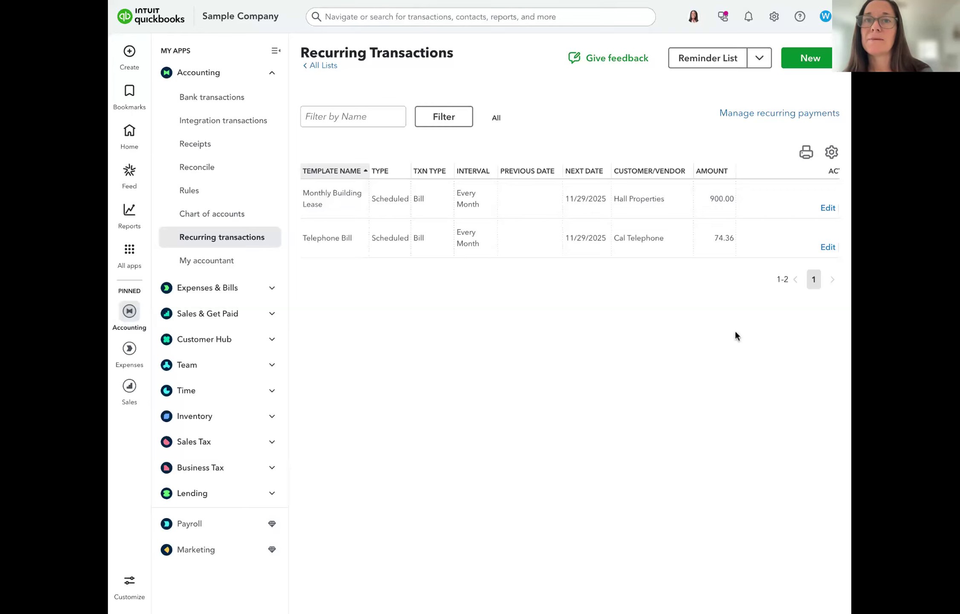
Open the Monthly Building Lease bill template (Hall Properties, $900.00 Rent or Lease) for editing
click(825, 209)
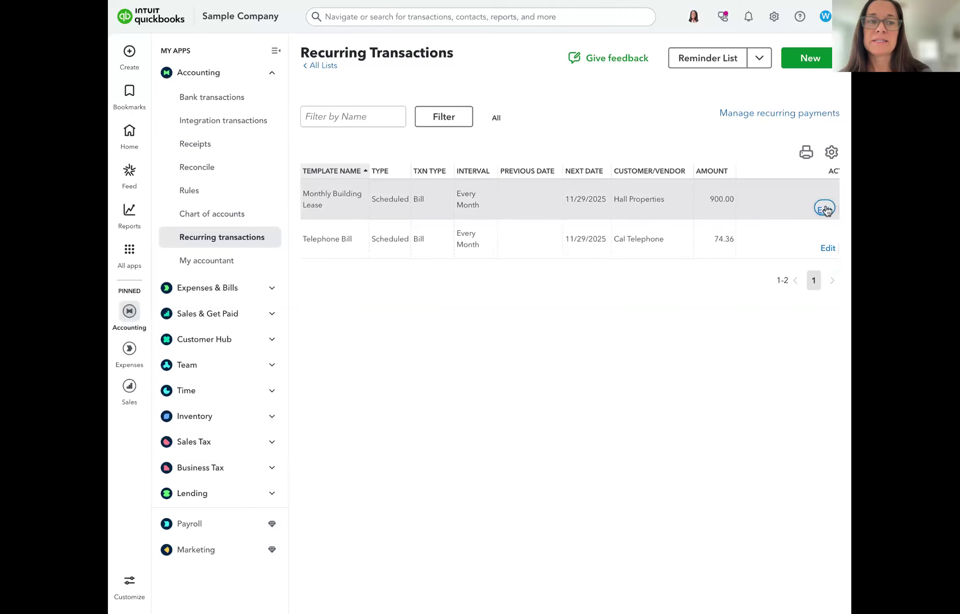
click(443, 217)
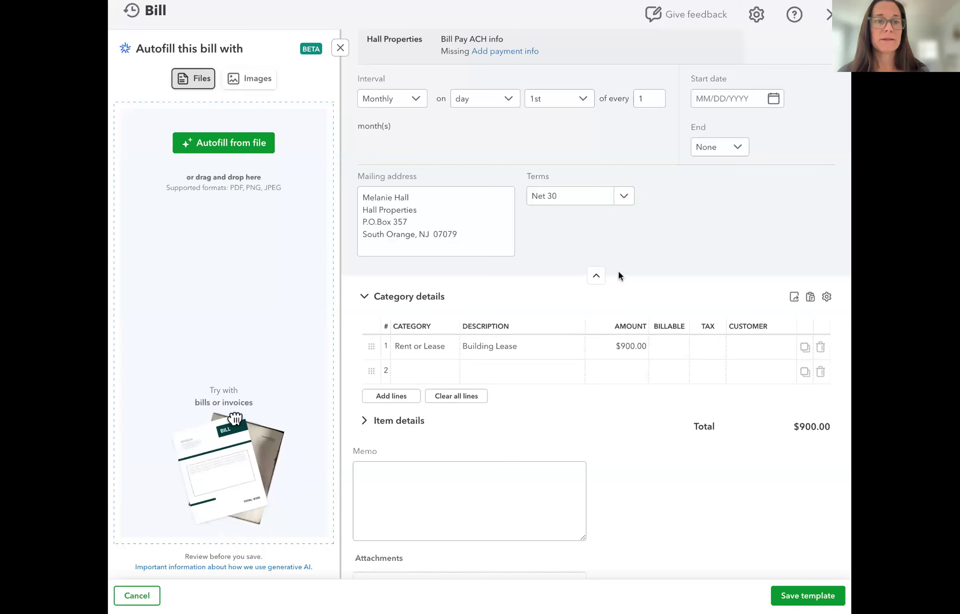
Add a $200.00 Gas and Electric line, bringing the total to $1,100.00
scroll(618, 270, up, 2)
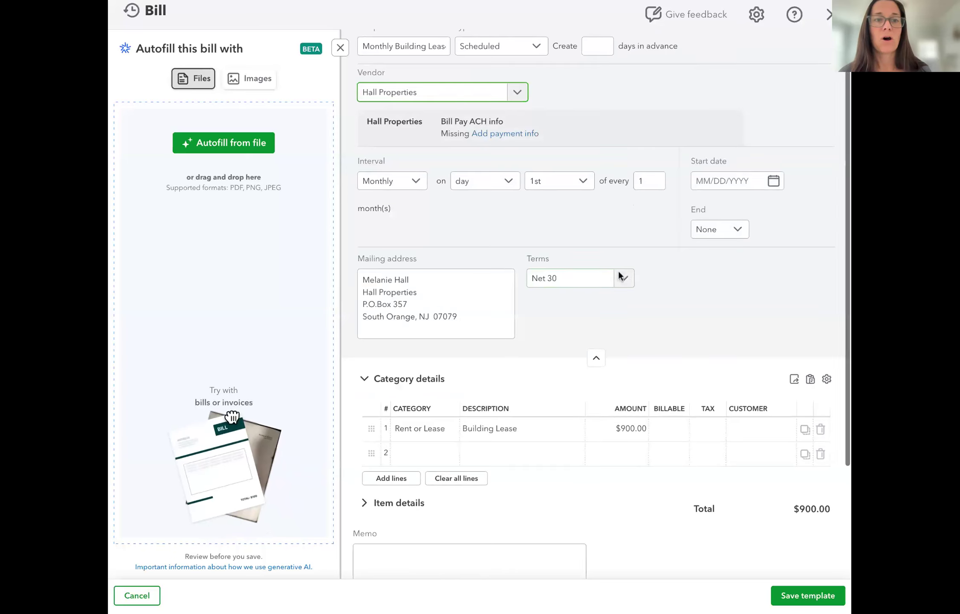
scroll(647, 381, down, 3)
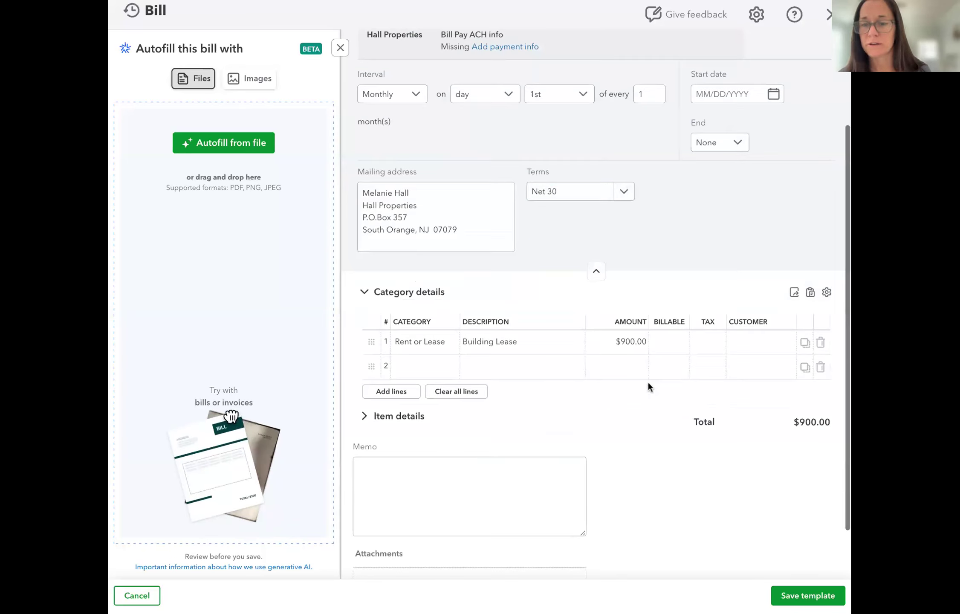
click(615, 360)
text(200)
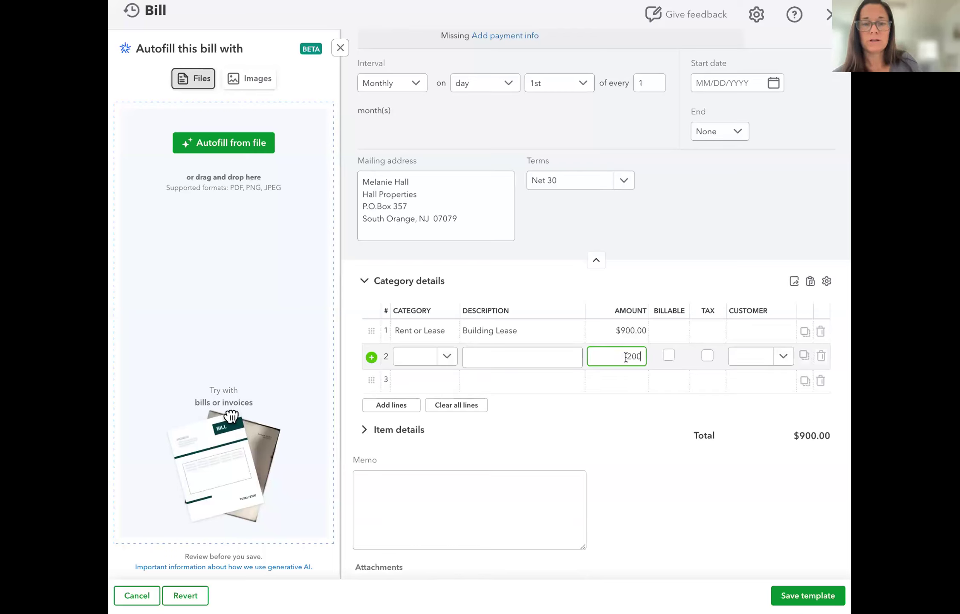
click(414, 363)
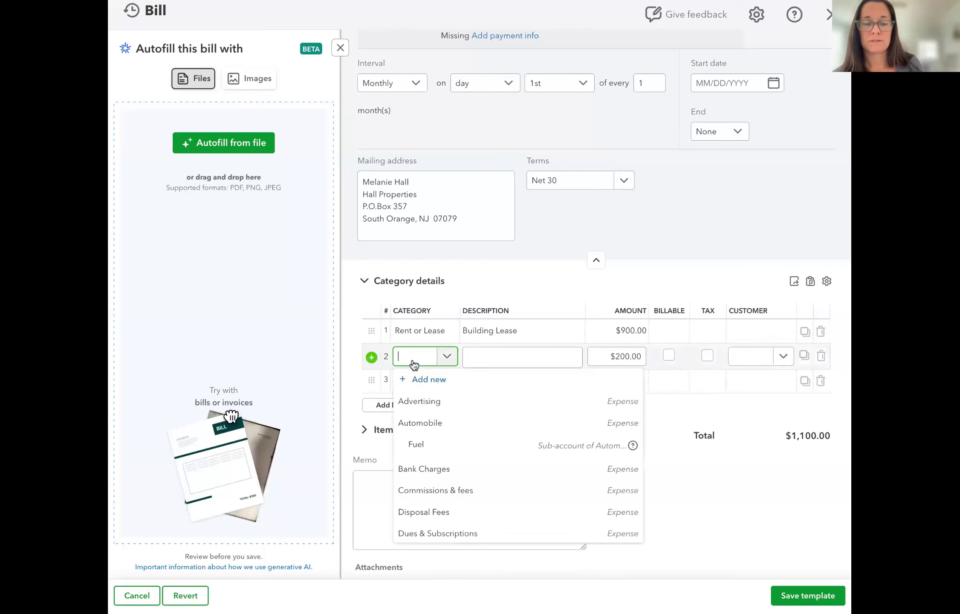
text(elec)
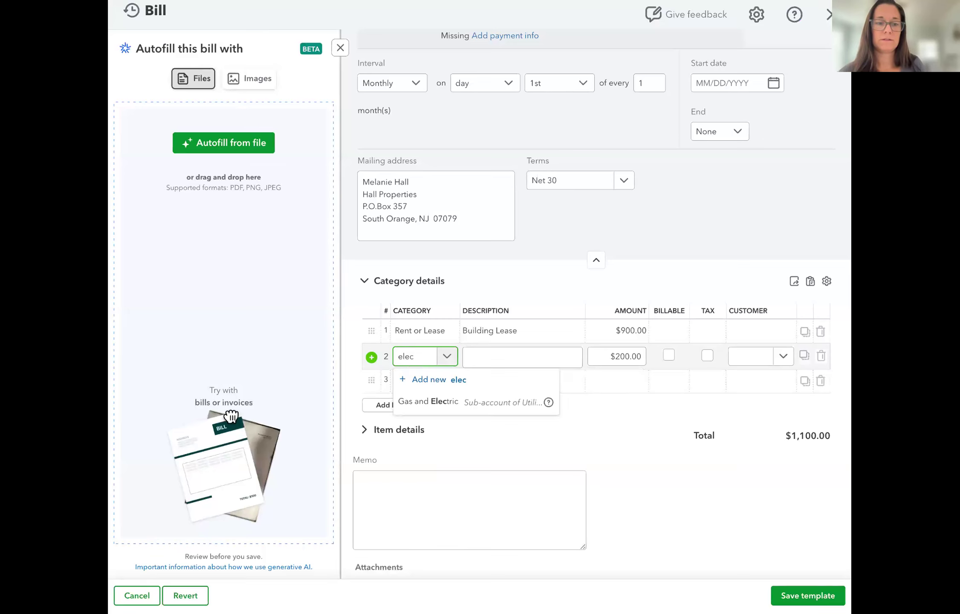
click(433, 401)
Start creating a new account named internet for line 3's category
click(408, 379)
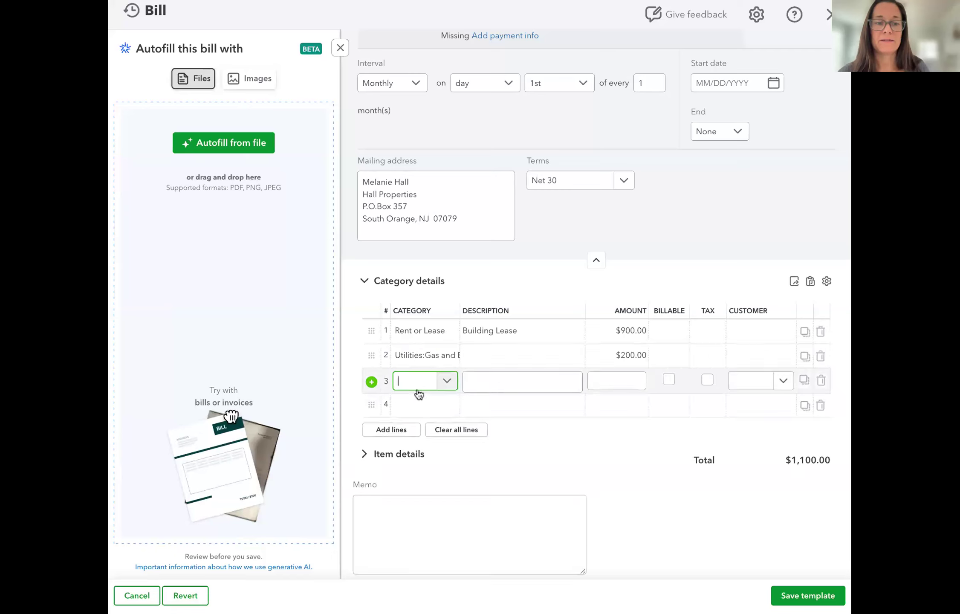
click(418, 390)
text(inter)
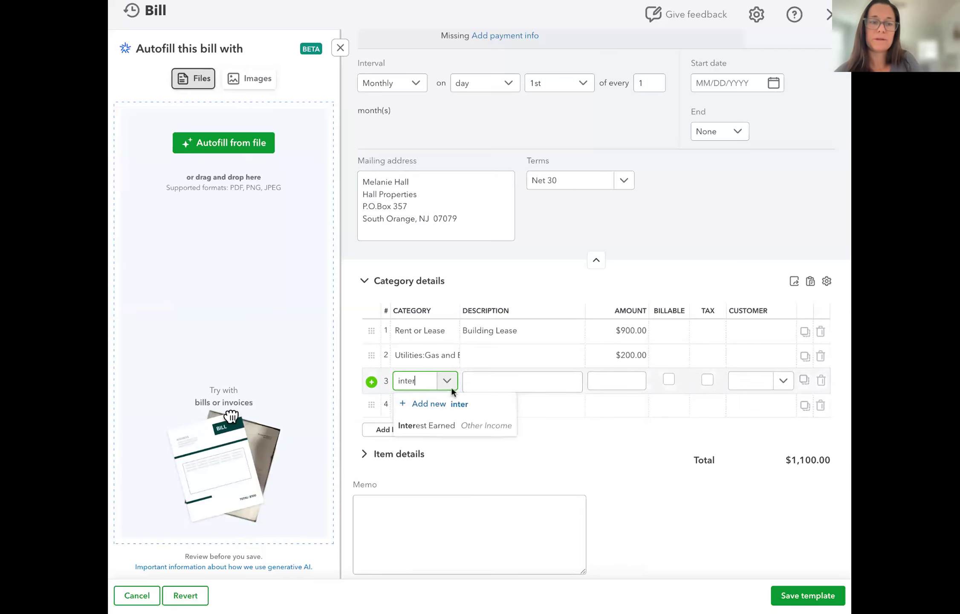
text(net)
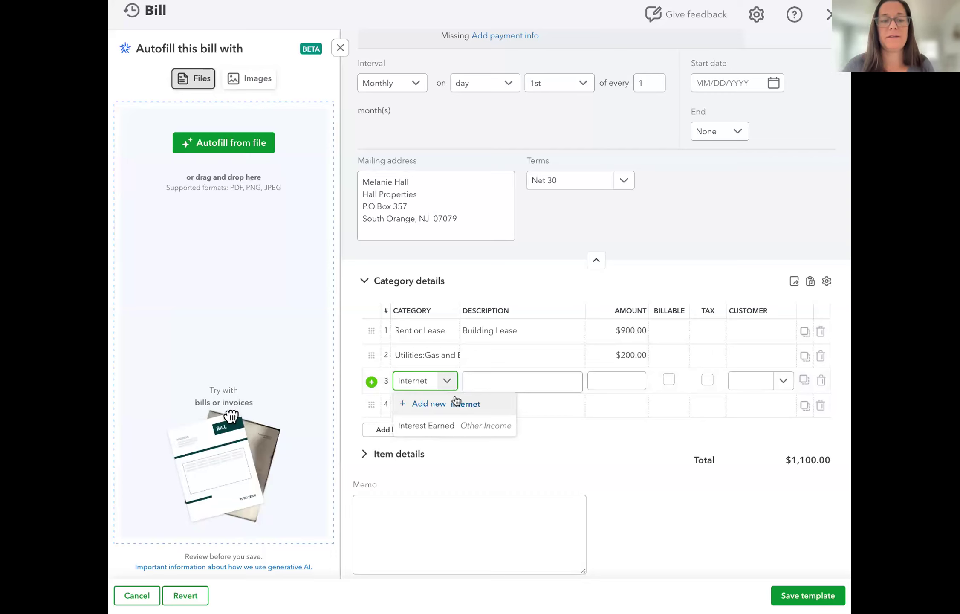
click(457, 409)
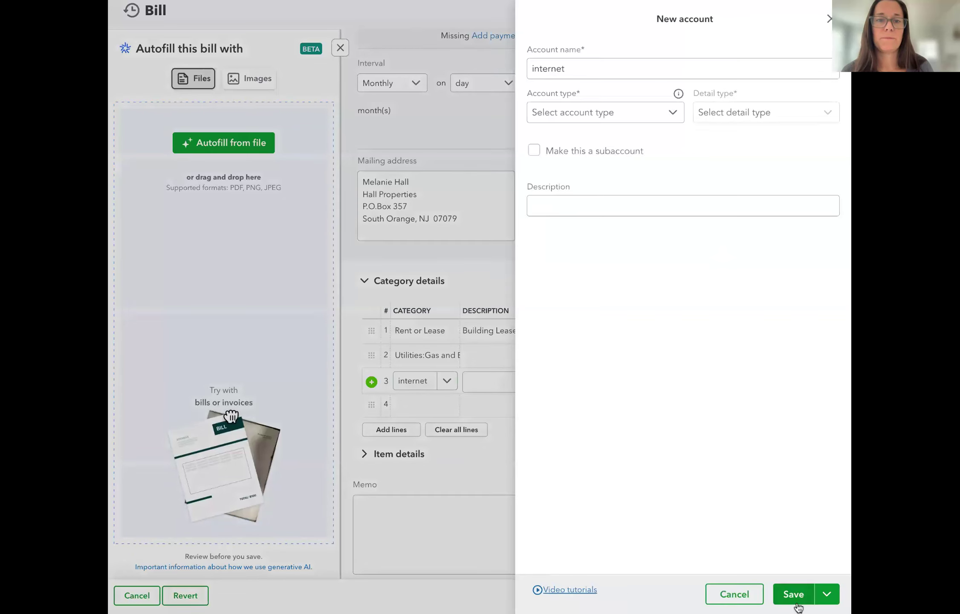
Save internet as an Expenses account with Utilities detail type
click(609, 116)
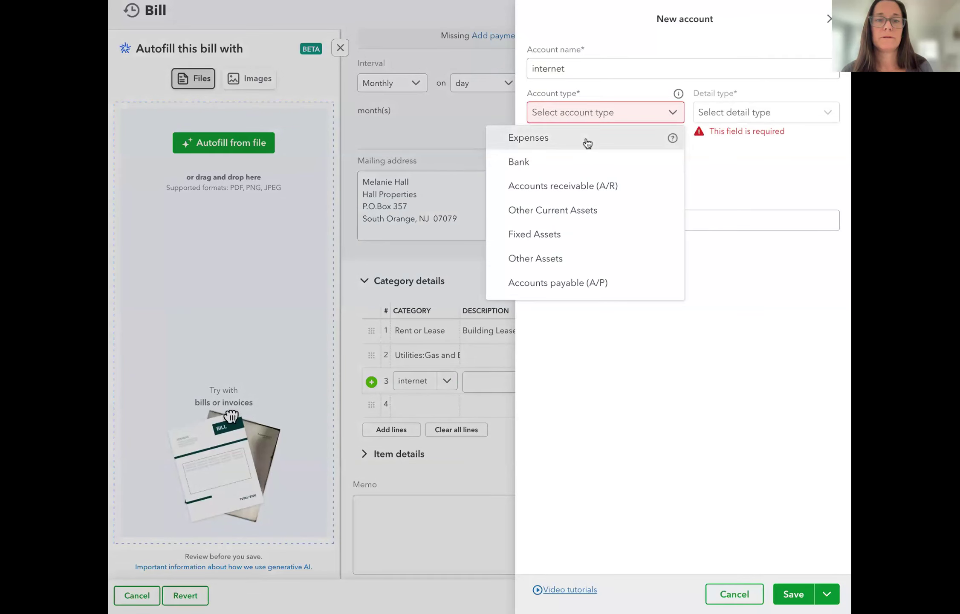
click(610, 139)
click(724, 122)
scroll(720, 246, down, 8)
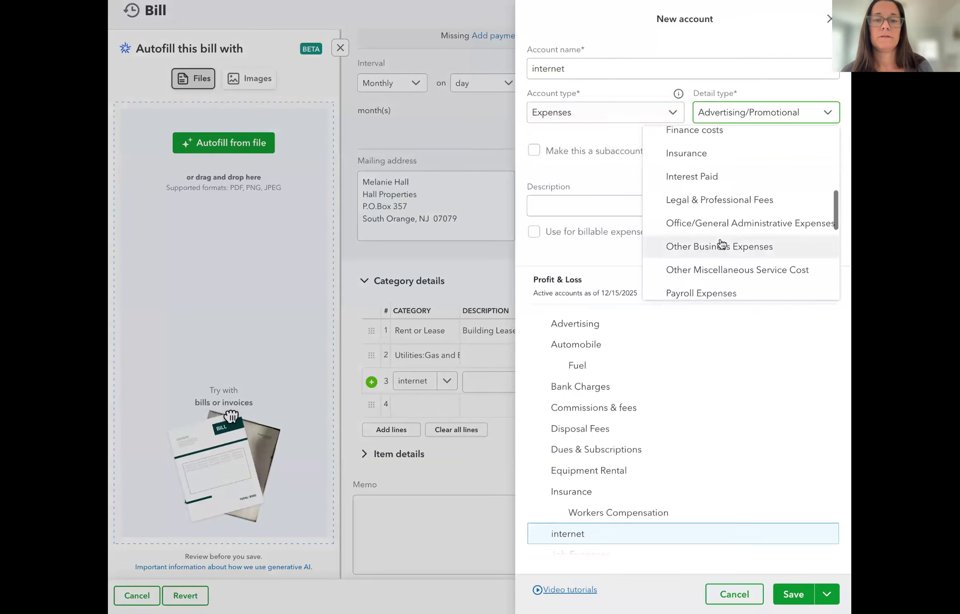
scroll(721, 244, down, 5)
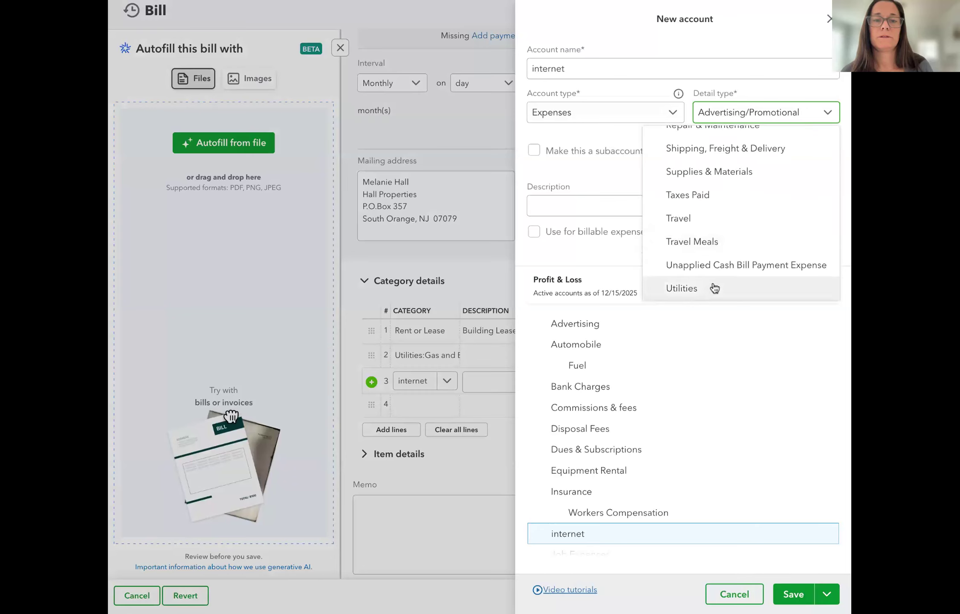
click(712, 286)
click(787, 592)
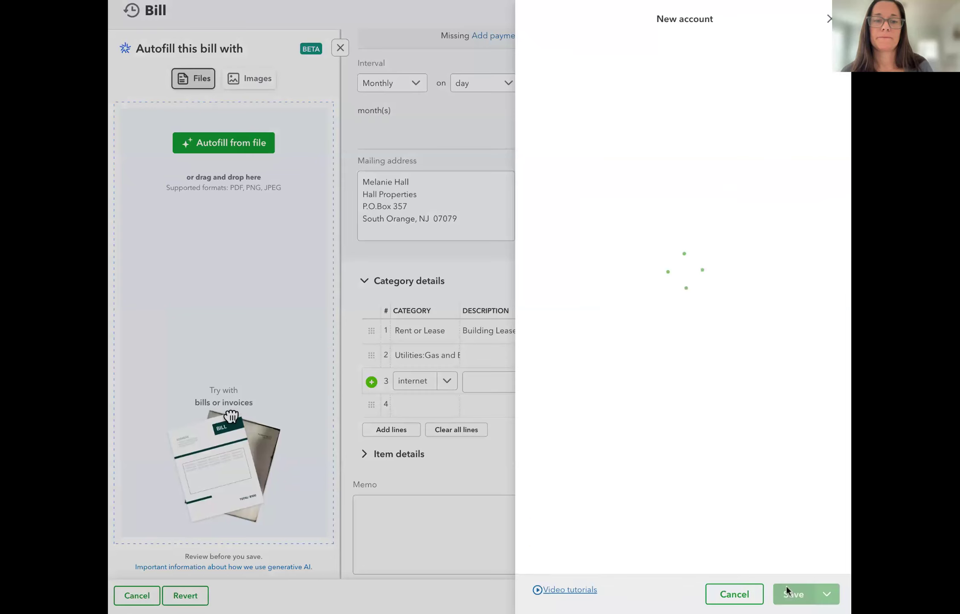
Enter $40.00 on the internet line, bringing the template total to $1,140.00
text(40)
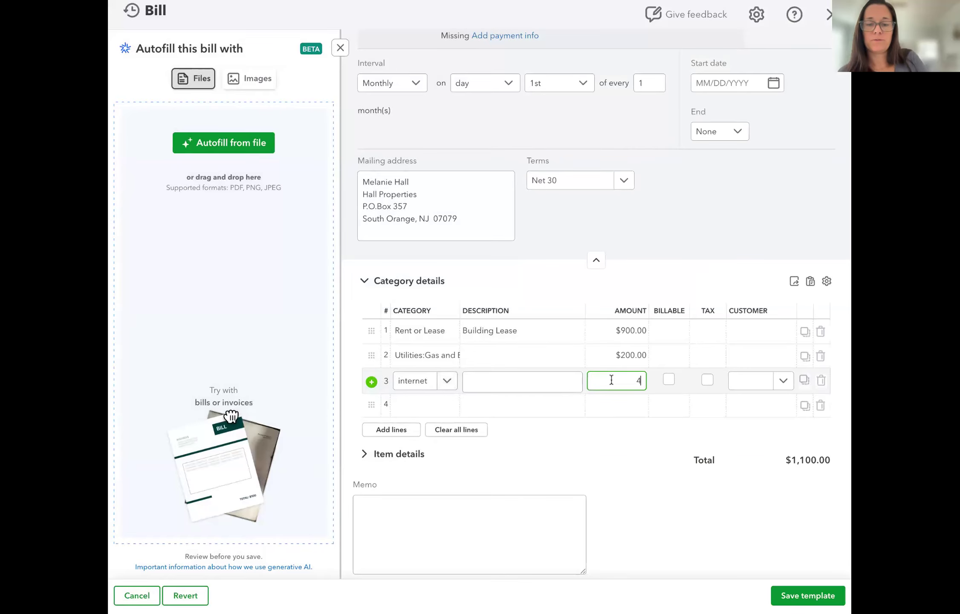
click(618, 481)
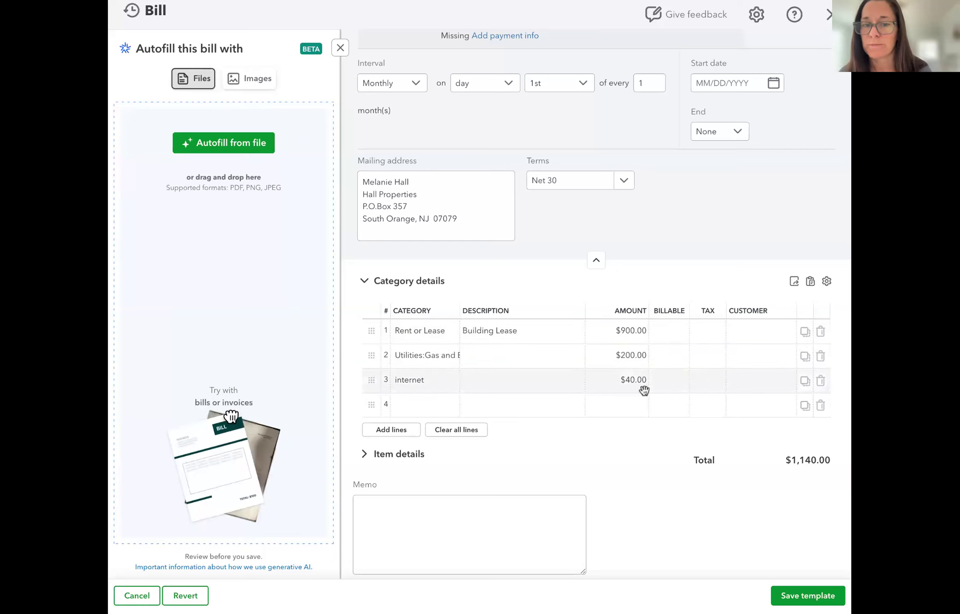
Save the $1,140.00 lease template and start a new recurring Expense template
click(805, 599)
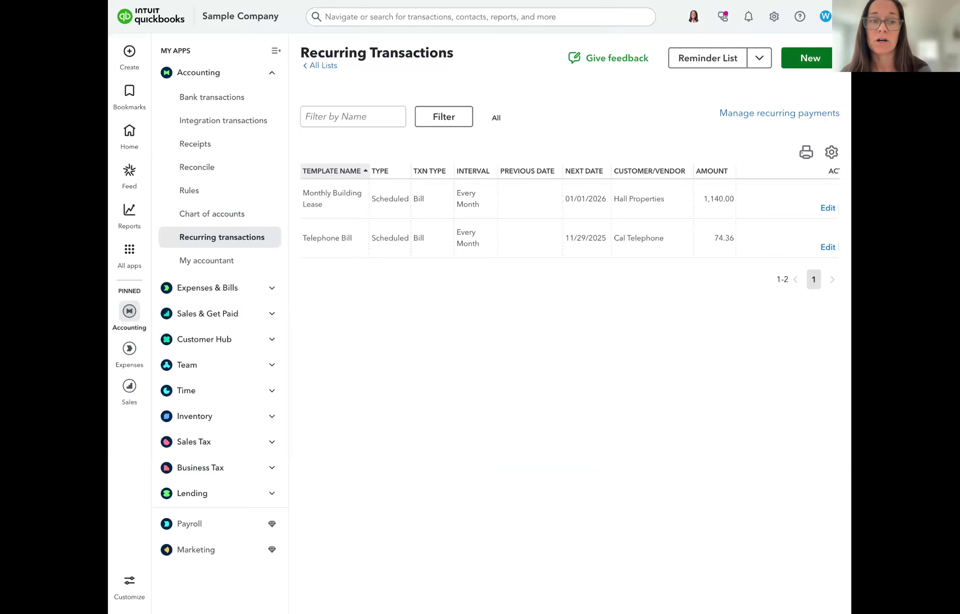
click(807, 58)
click(451, 319)
scroll(446, 439, down, 3)
click(439, 417)
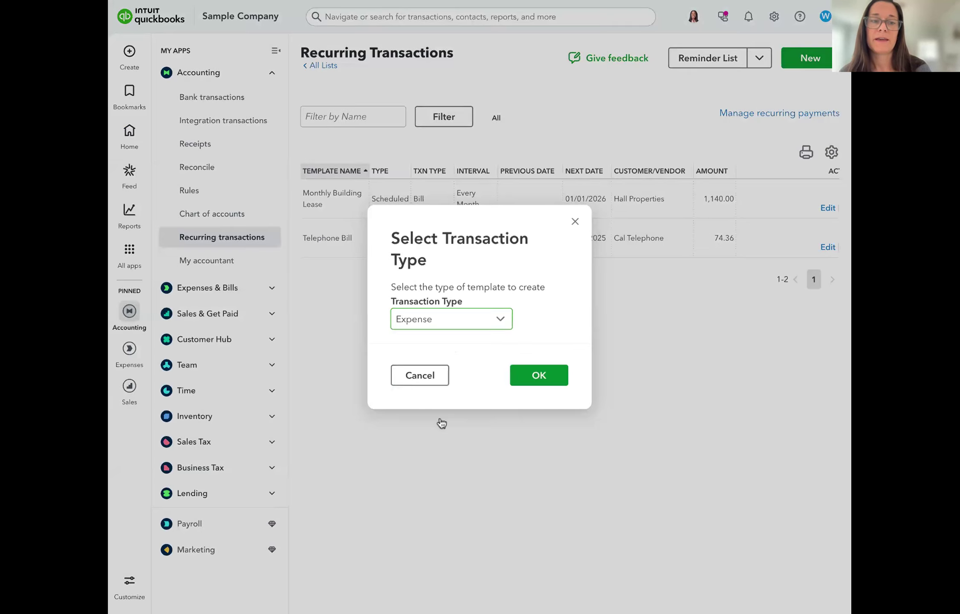
click(545, 375)
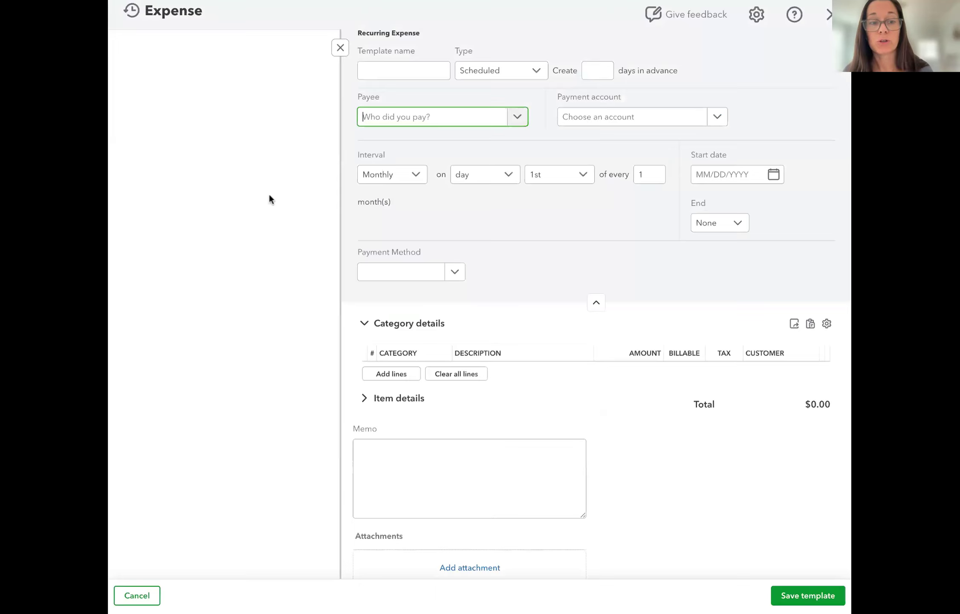
click(414, 374)
Enter a $560.00 Loan Payable line and a $140.00 second line
text(loan)
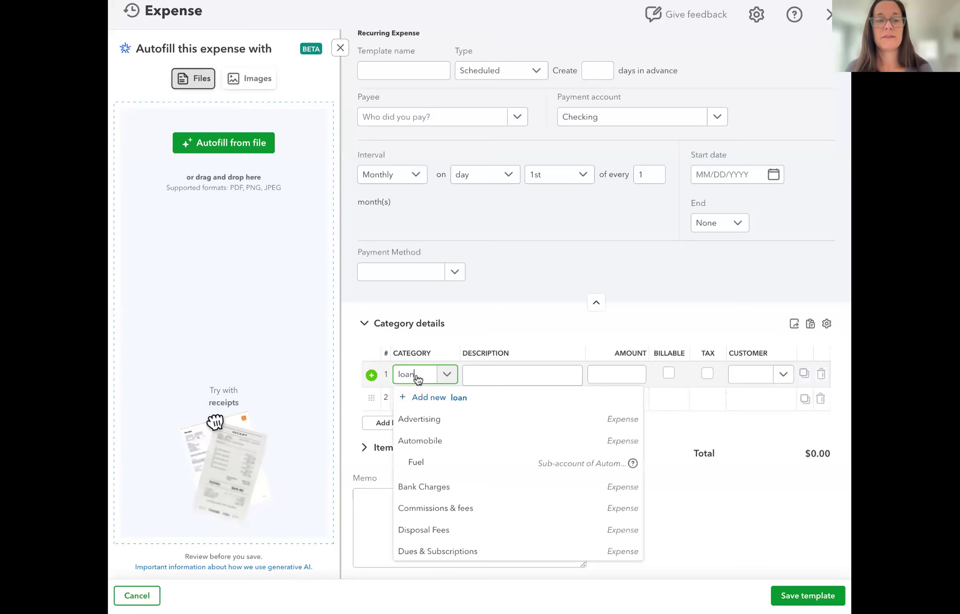
click(422, 419)
click(607, 371)
text(560)
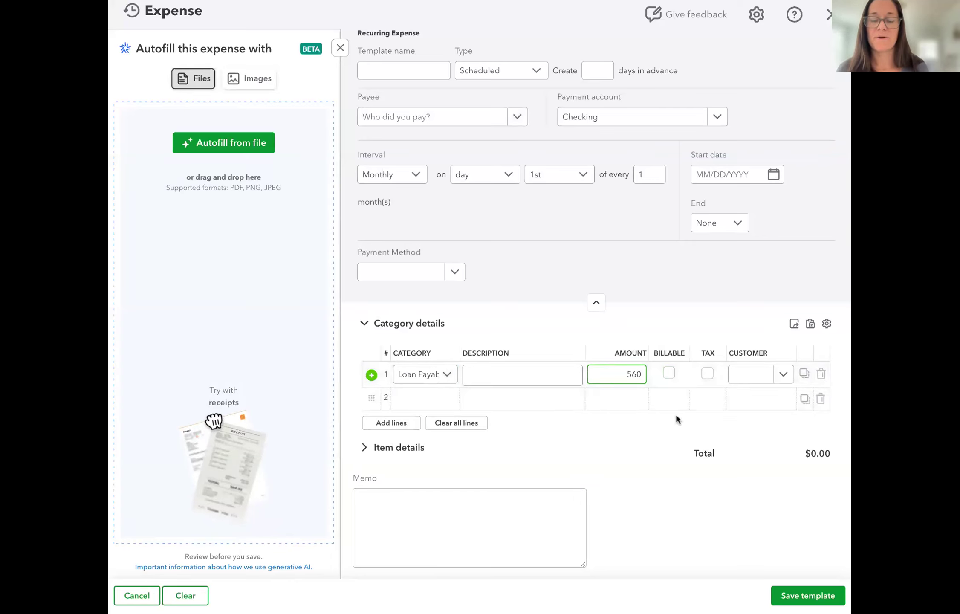
click(620, 399)
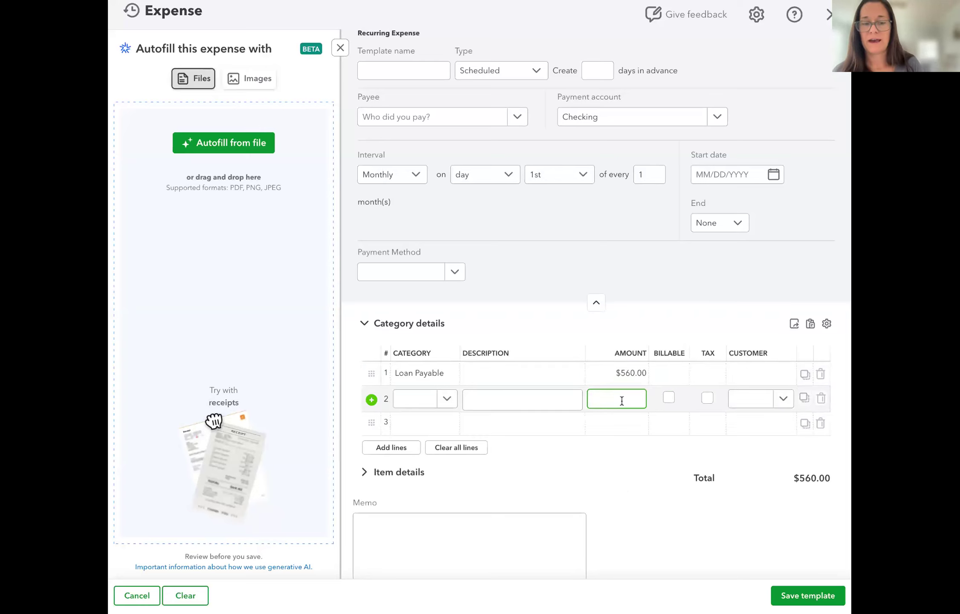
text(140)
click(420, 403)
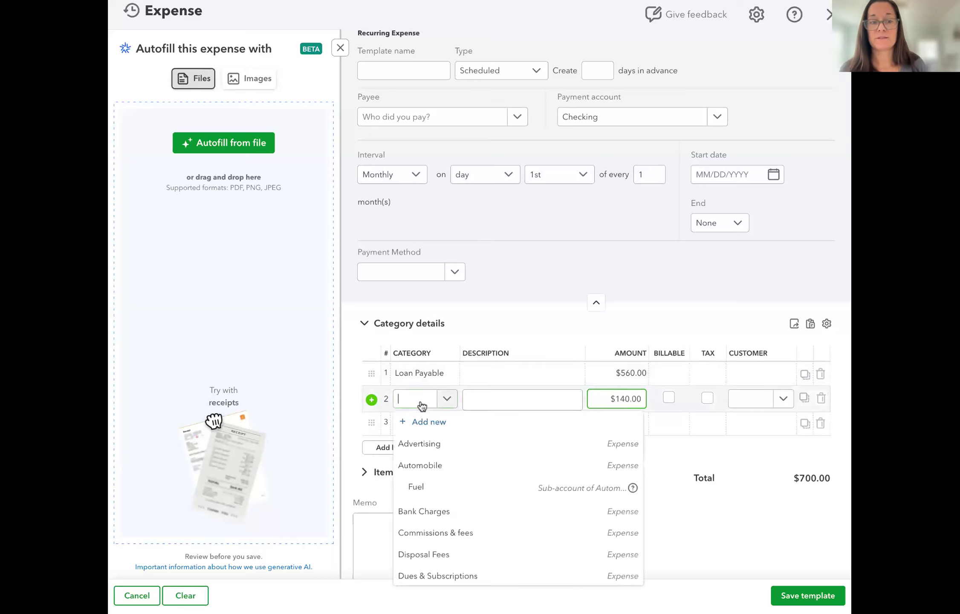
text(interest Paid)
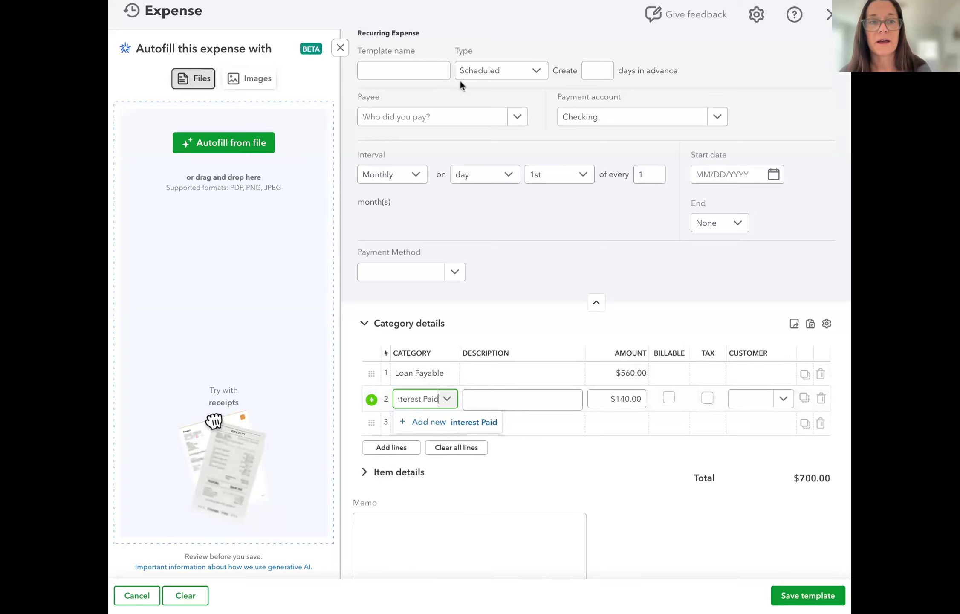
Schedule the template monthly on the 15th from Checking, and type Interest Paid for line 2
click(482, 74)
click(482, 73)
click(610, 121)
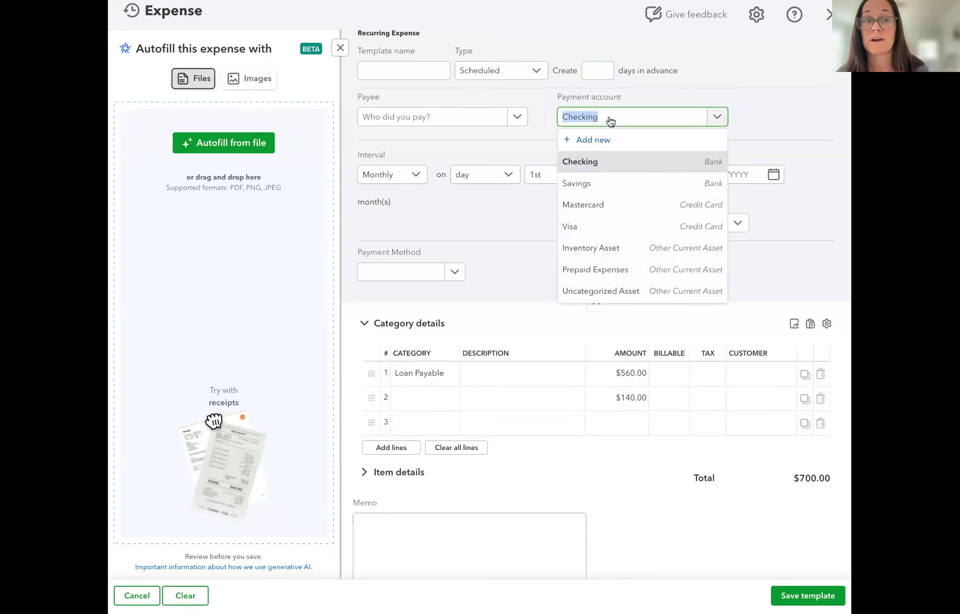
click(610, 121)
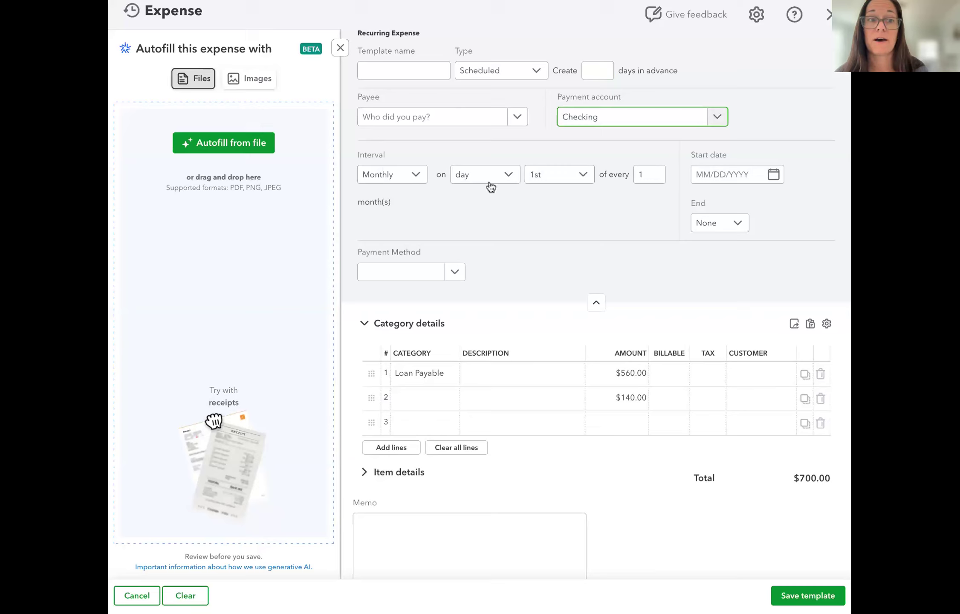
click(554, 175)
scroll(561, 341, down, 5)
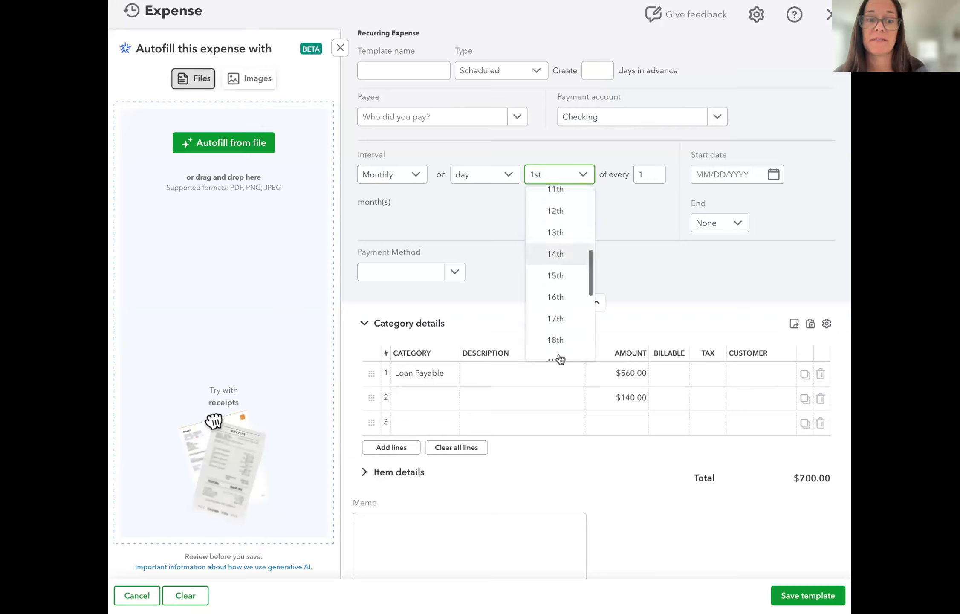
click(562, 276)
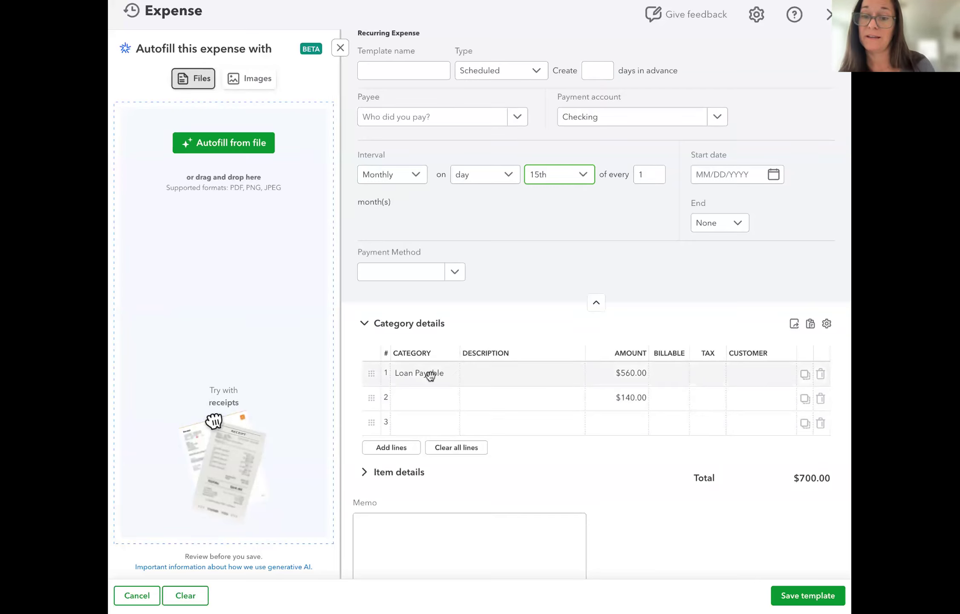
click(428, 406)
text(I)
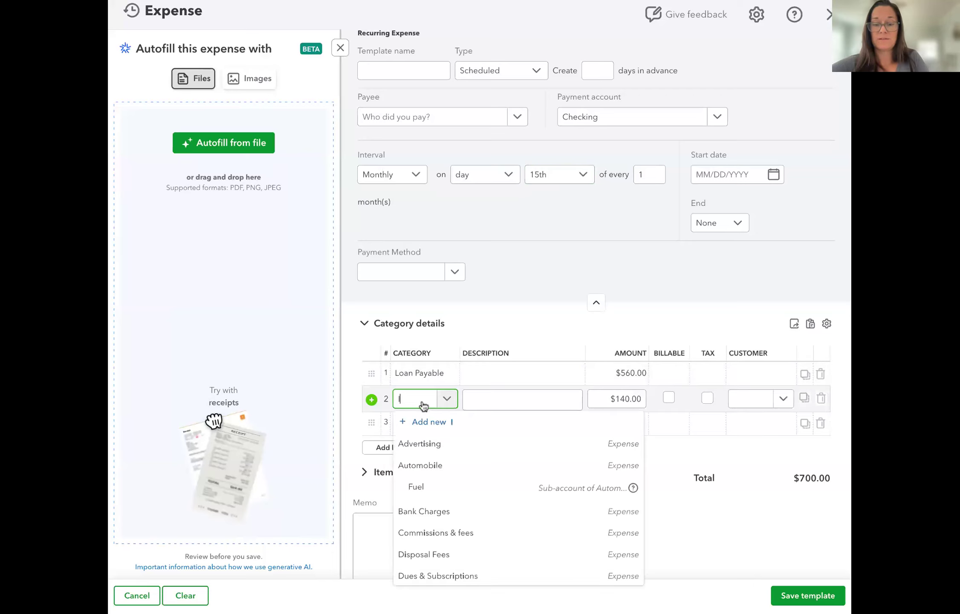
text(nterest Paid)
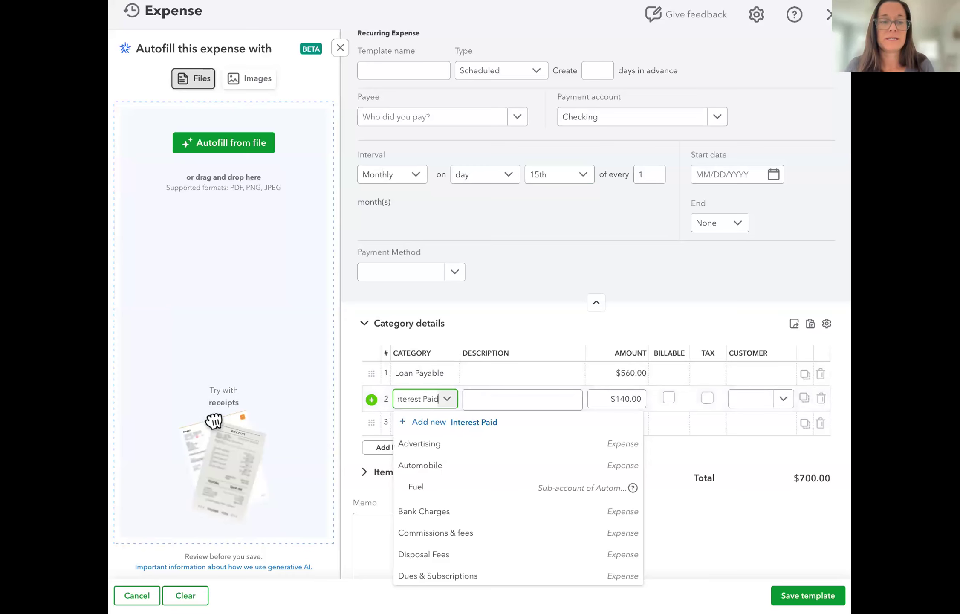
Create Interest Paid as an Expenses account with Office/General Administrative Expenses detail type
click(423, 424)
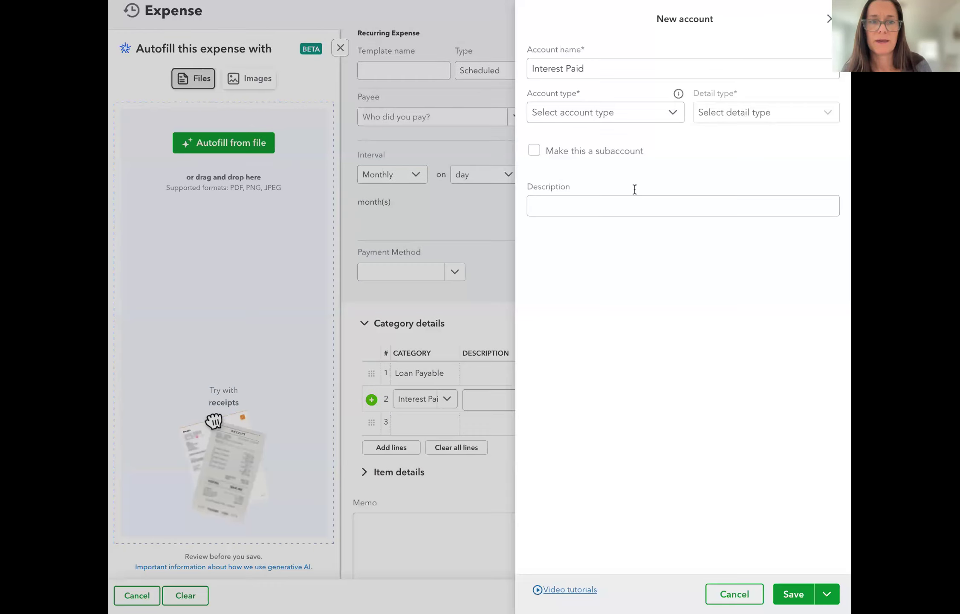
click(605, 112)
click(600, 139)
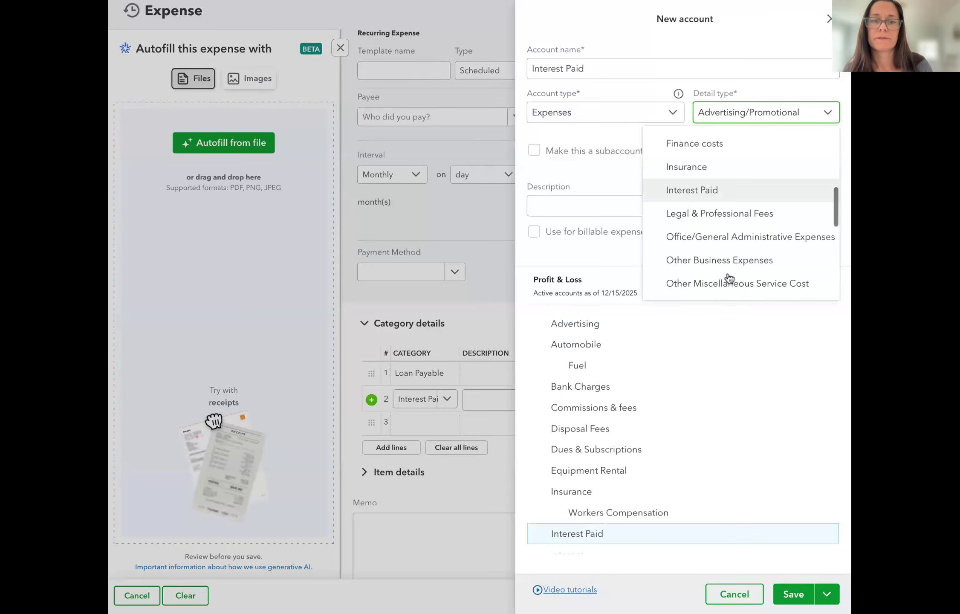
click(744, 232)
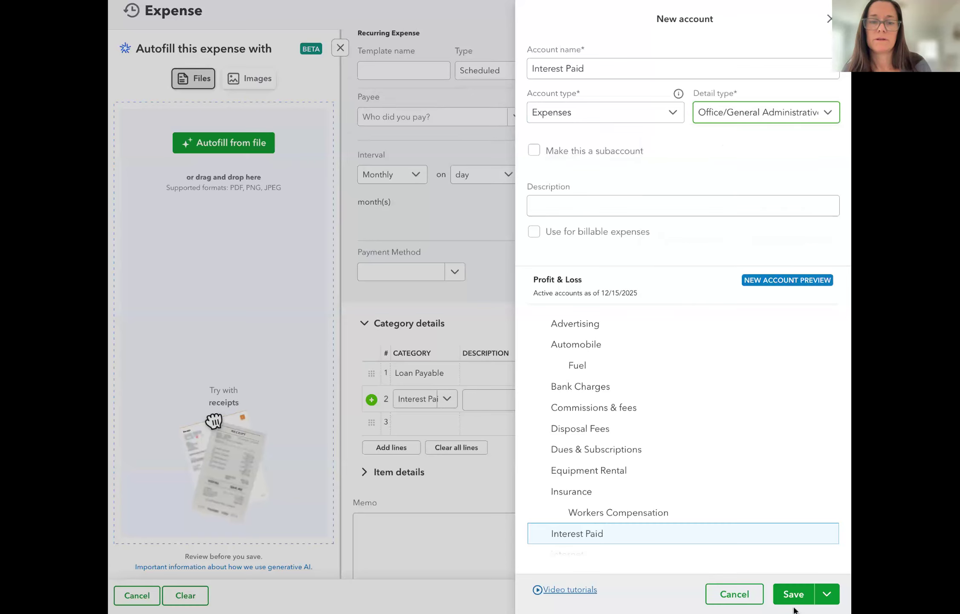
click(793, 595)
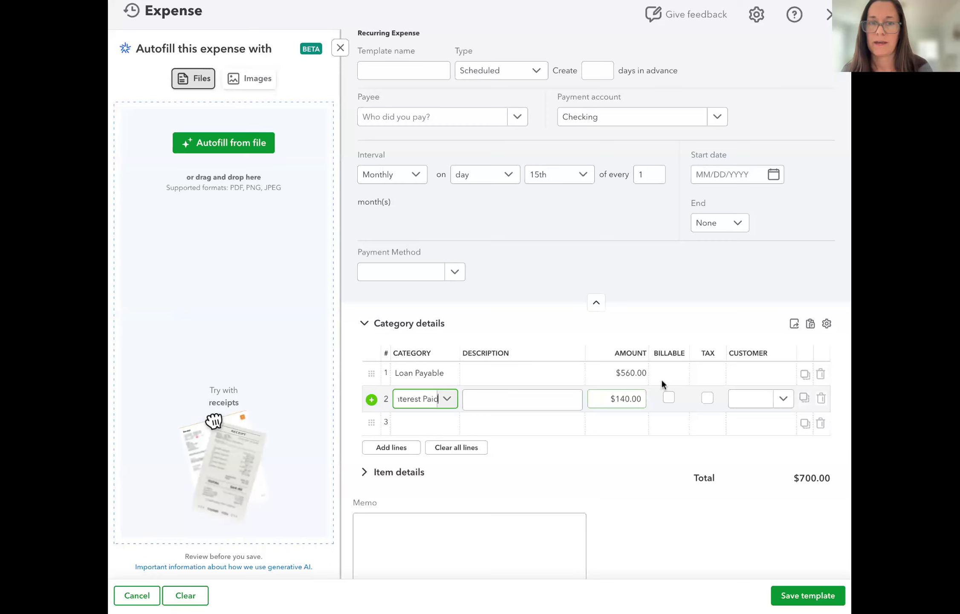
Close the expense template and start a new recurring template of type Journal Entry
click(830, 15)
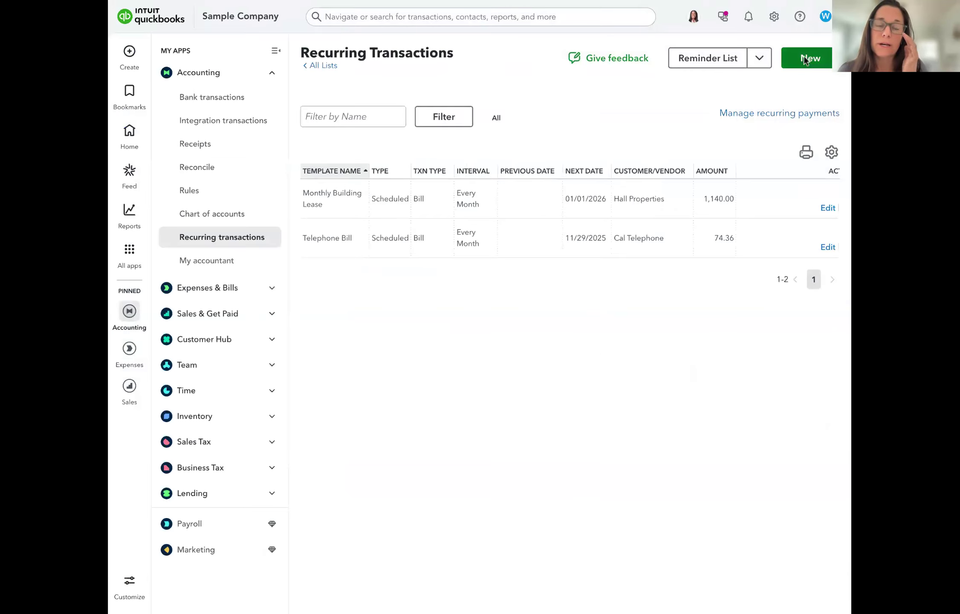
click(805, 60)
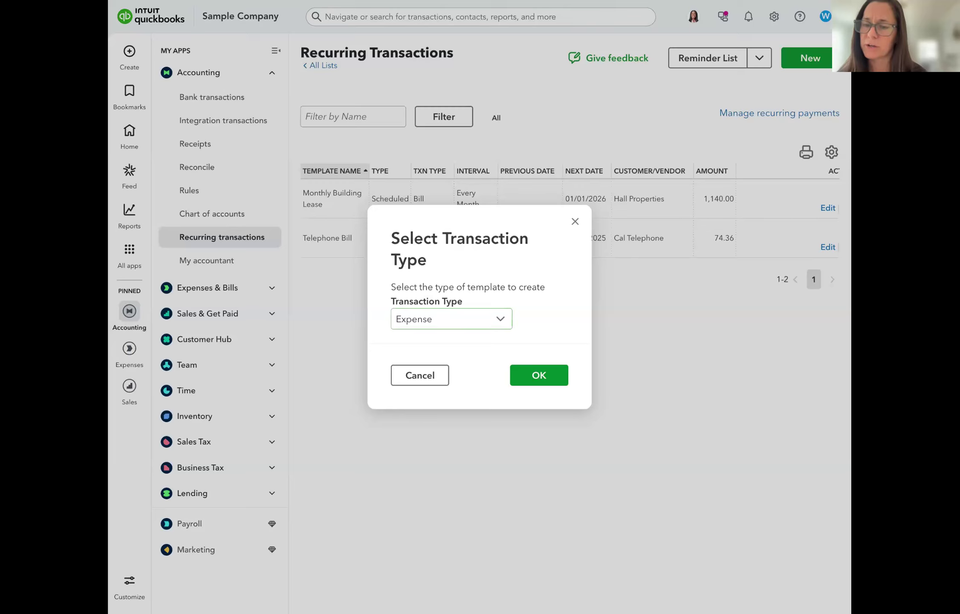
click(455, 320)
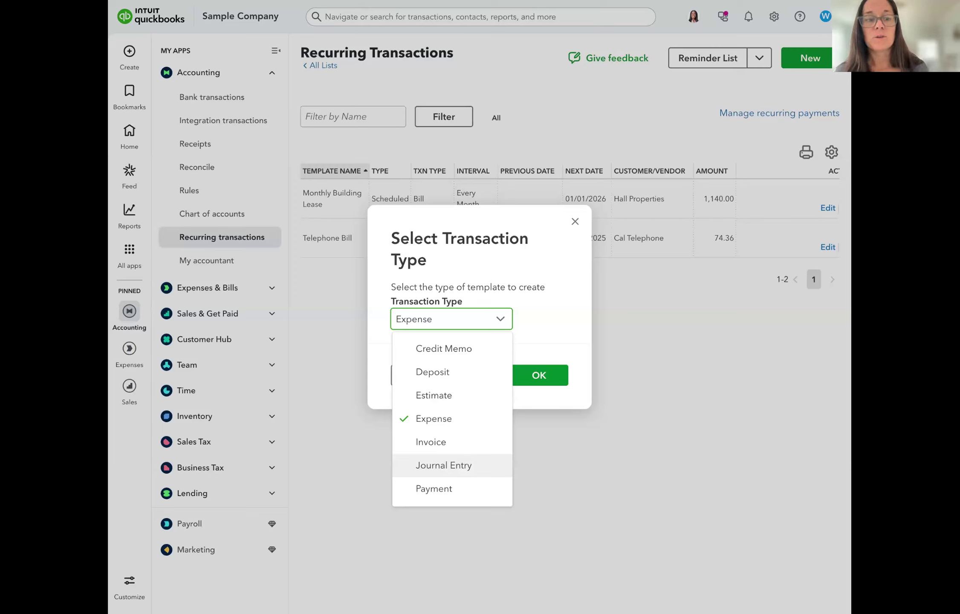
click(450, 469)
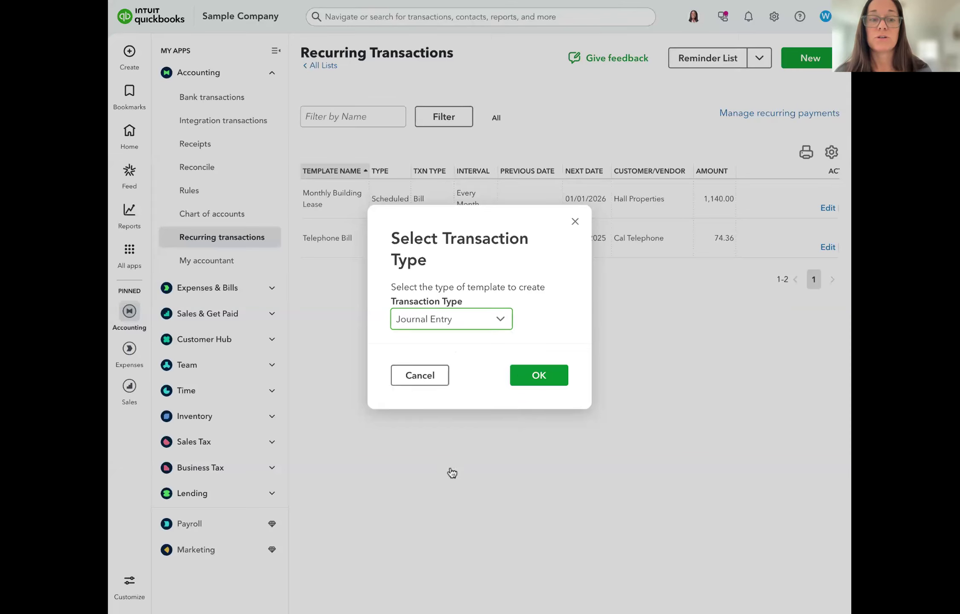
Name the journal template Square Adj and make it unscheduled
click(533, 381)
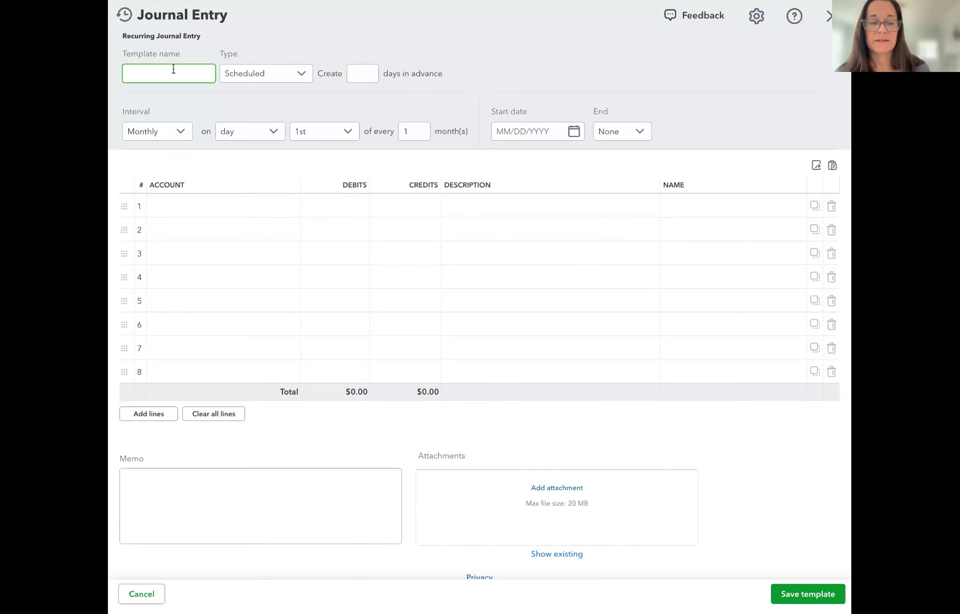
text(Scuare Adj)
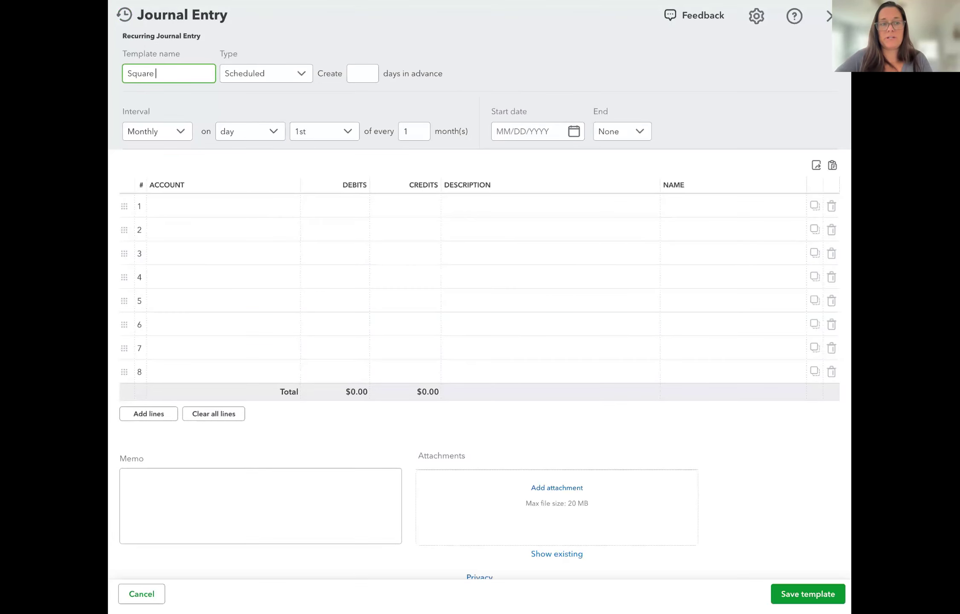
click(261, 73)
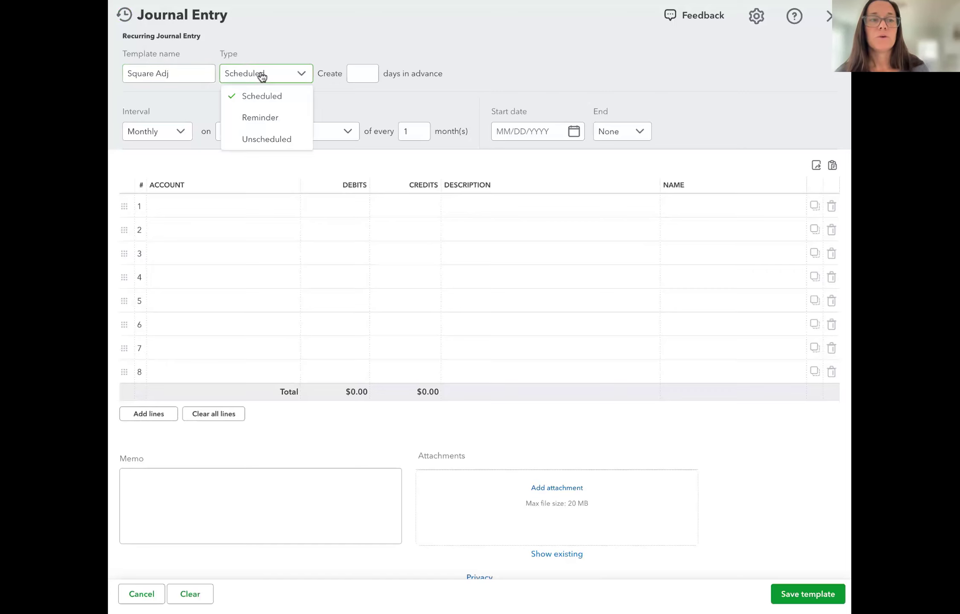
click(267, 140)
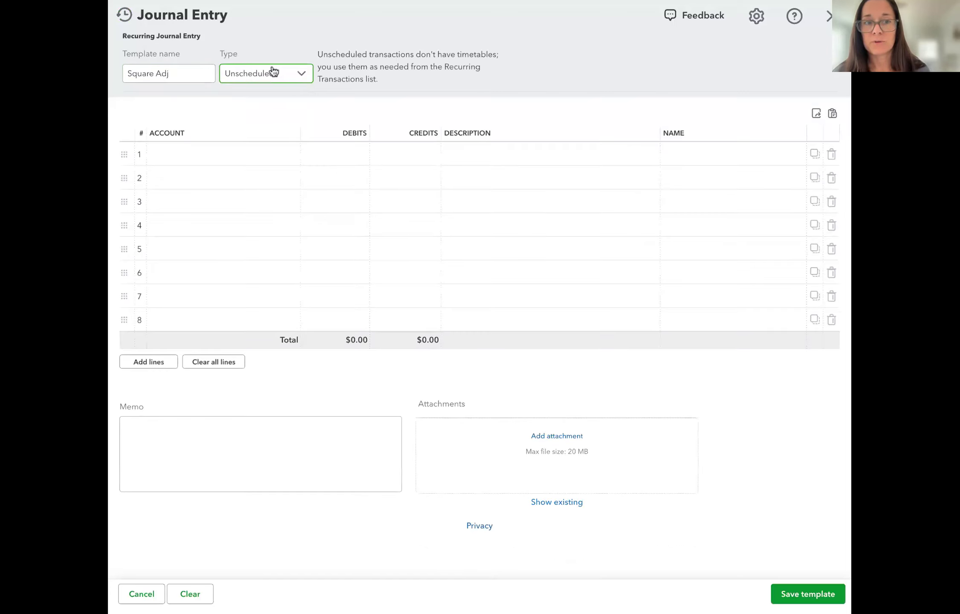
Debit Commissions & fees $1.00, credit Sales of Product Income, and save the template
click(218, 154)
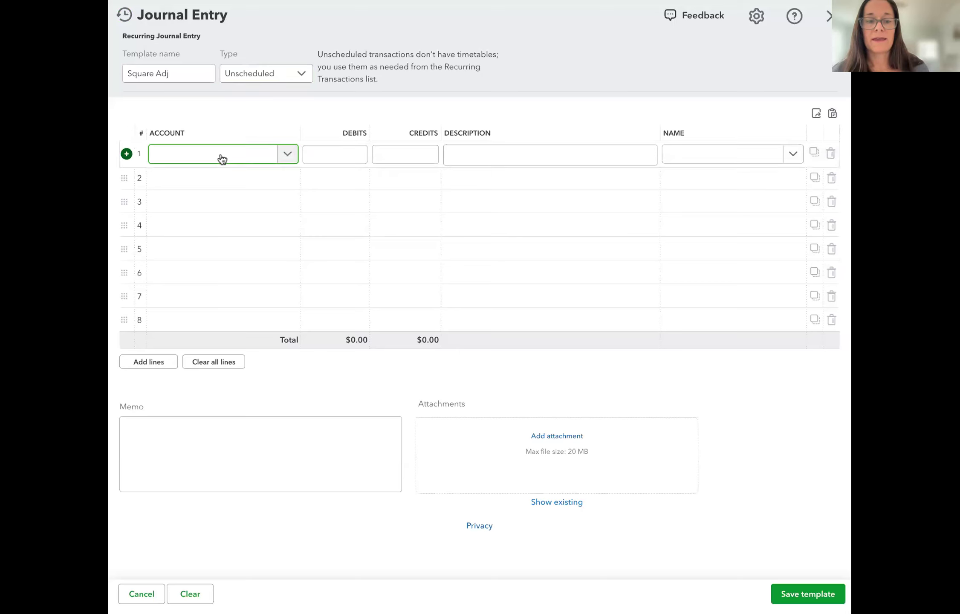
text(fee)
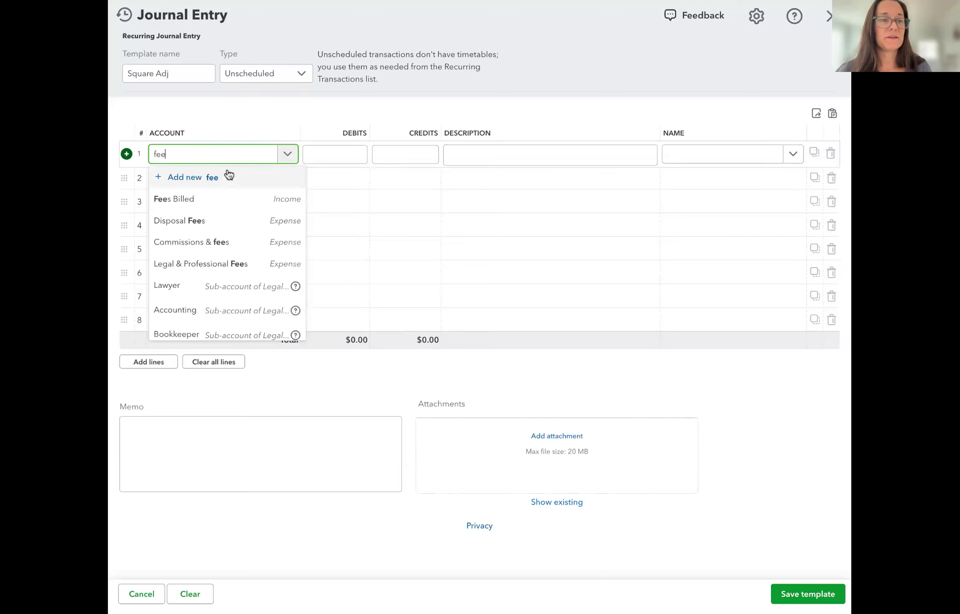
click(232, 248)
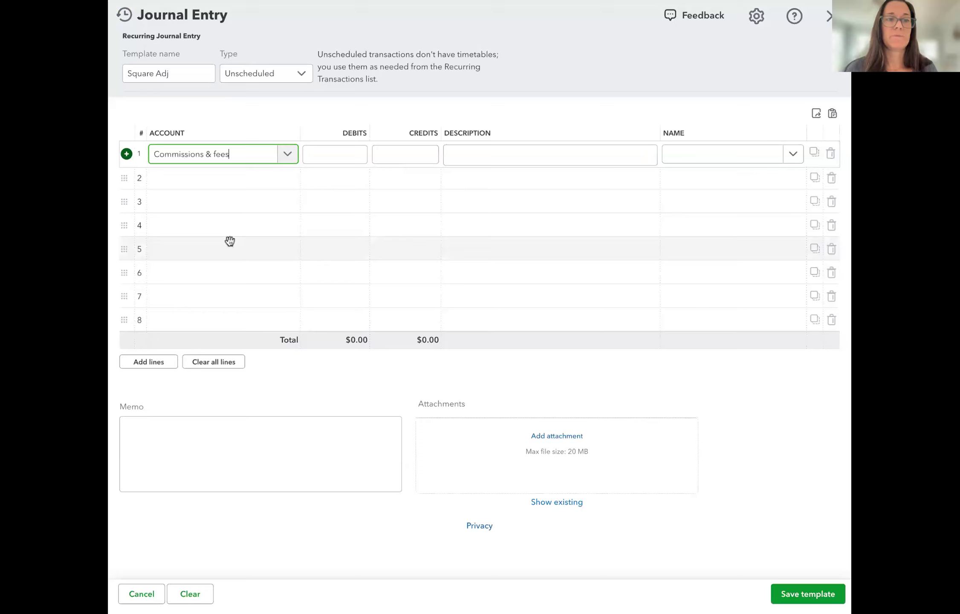
click(332, 156)
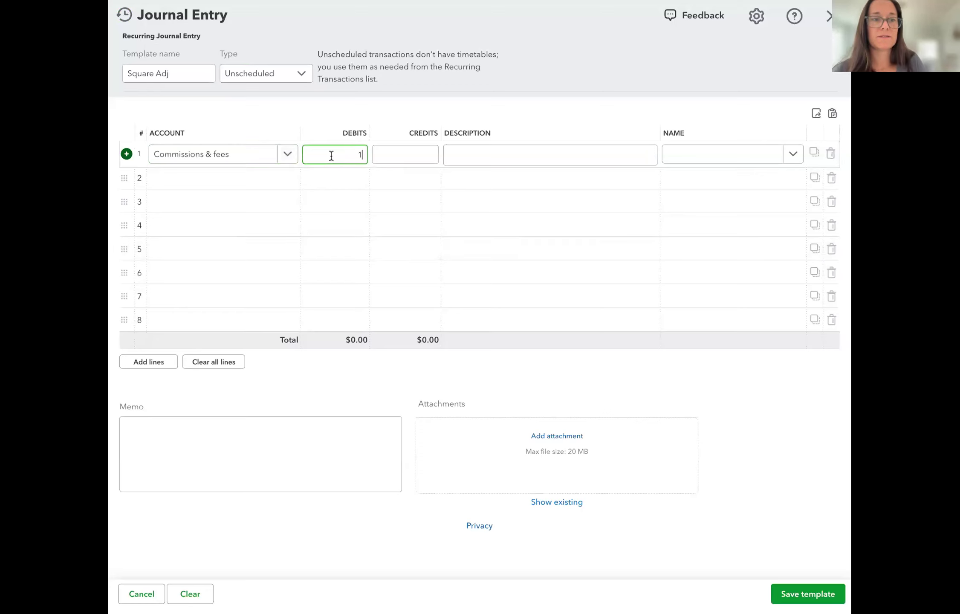
click(247, 183)
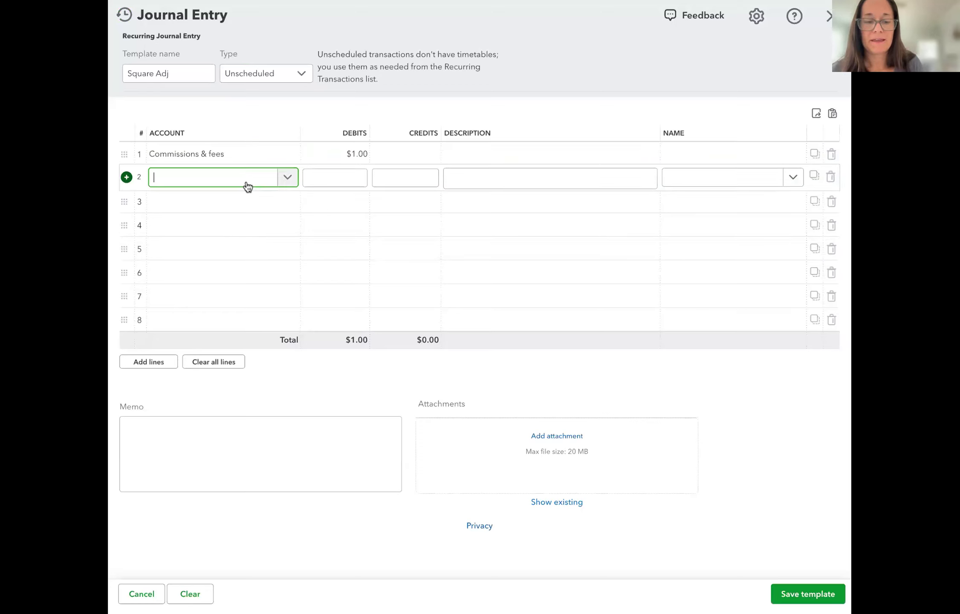
text(sale)
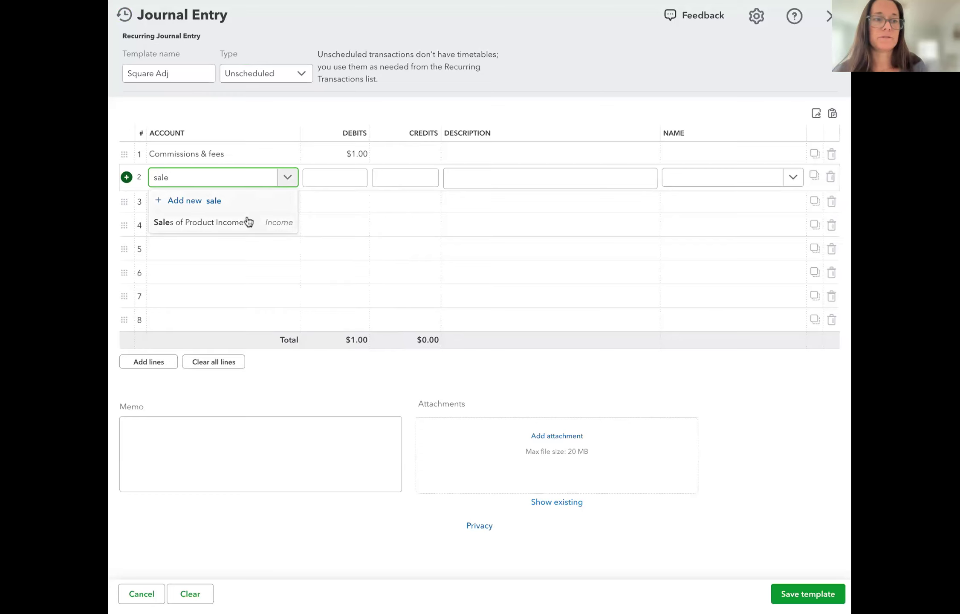
click(255, 223)
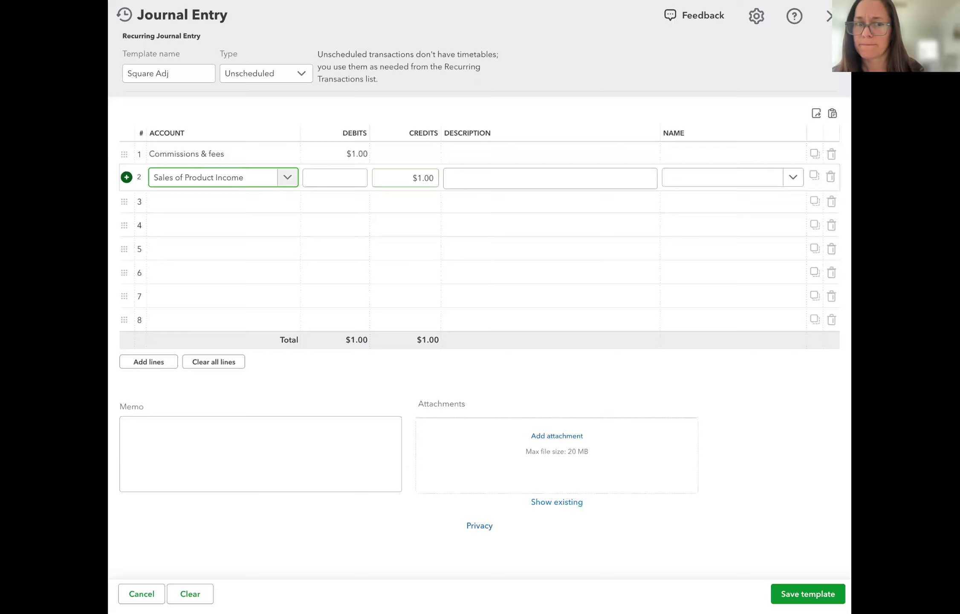
click(811, 597)
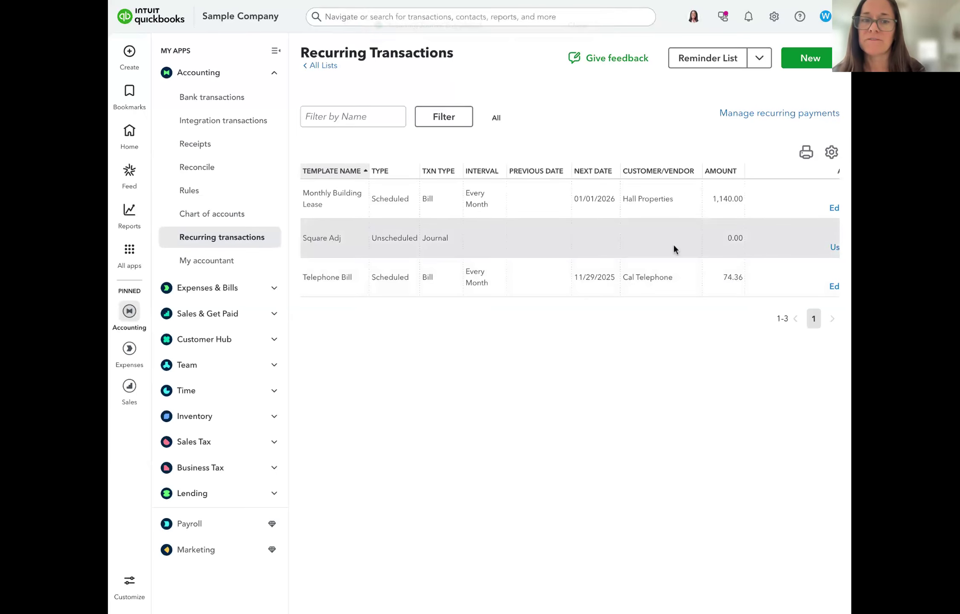
Create a journal entry from the Square Adj template dated 12/31/2025
scroll(672, 244, right, 2)
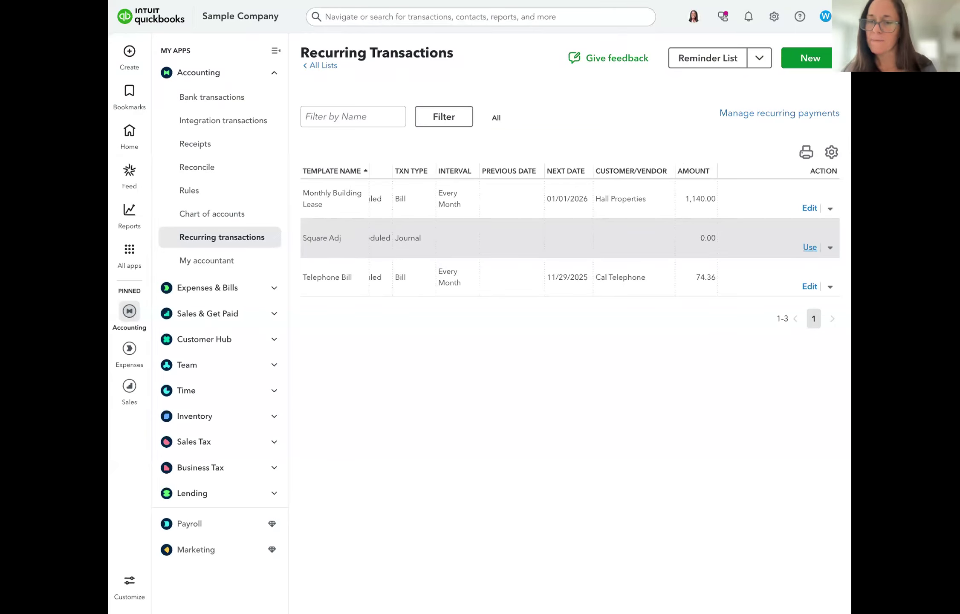
click(806, 247)
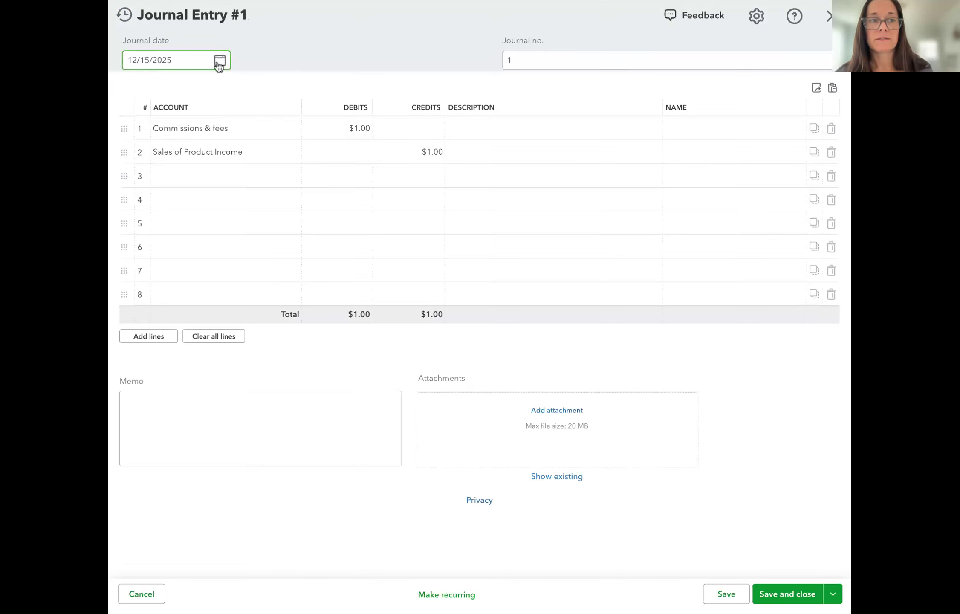
click(219, 62)
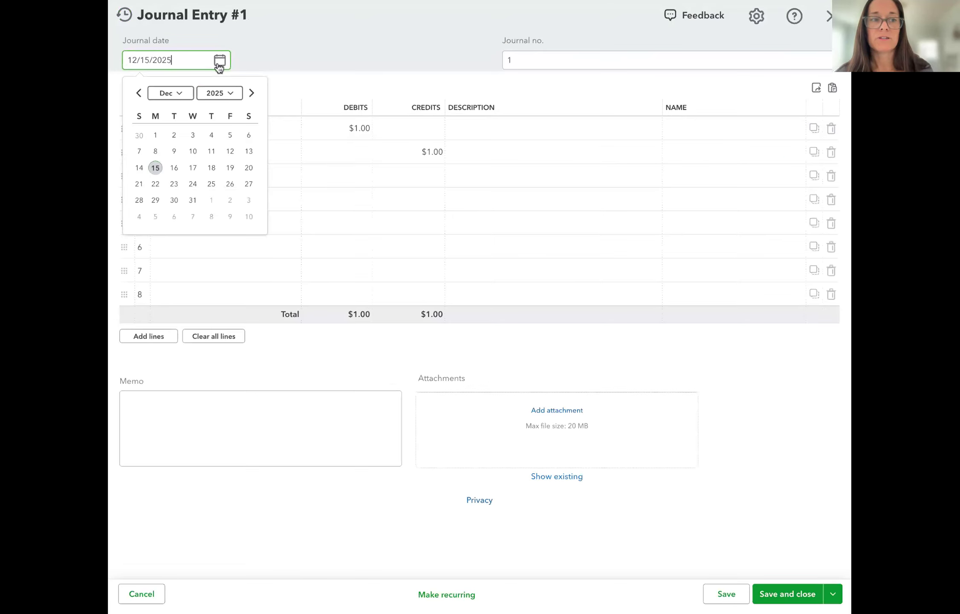
click(194, 200)
Change the debit and credit amounts to $15.00 and save the journal entry
click(354, 129)
text(5)
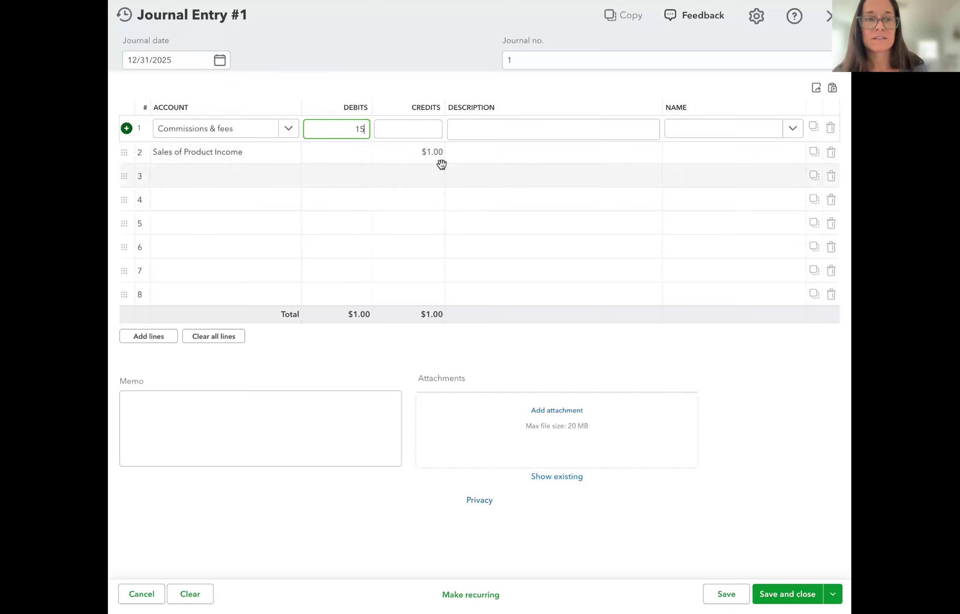
click(422, 155)
text(15)
click(398, 200)
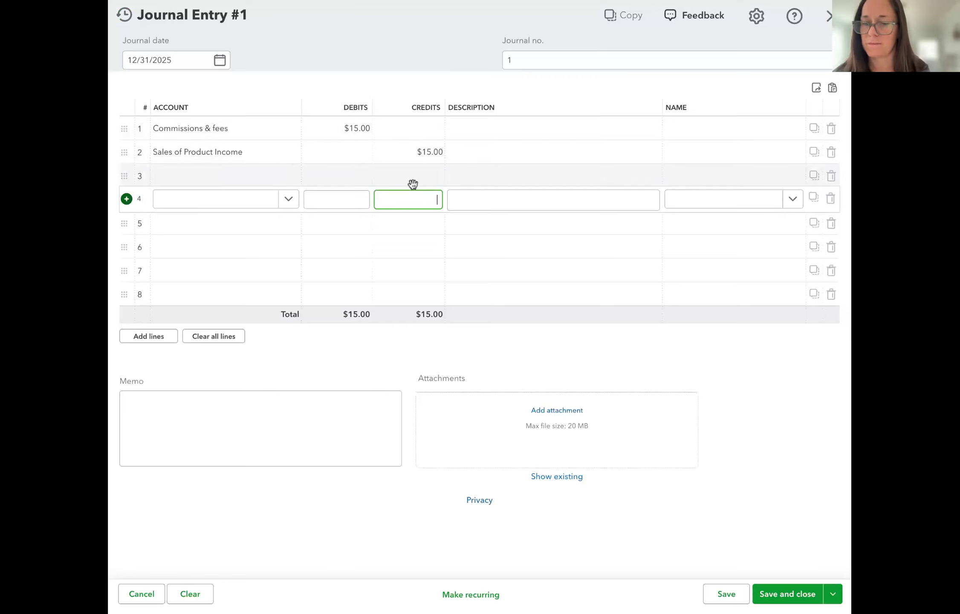
click(646, 418)
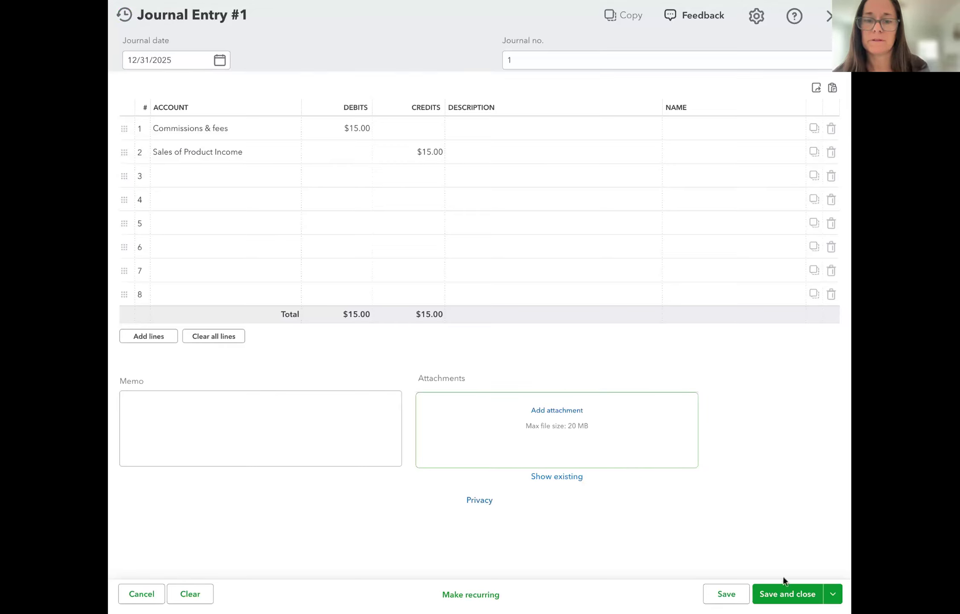
click(788, 594)
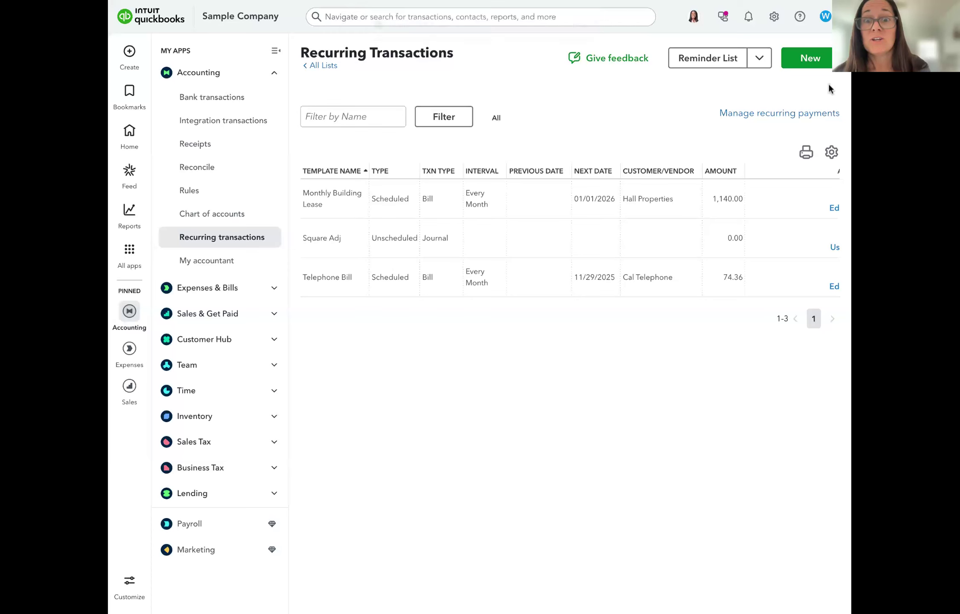
Start a new recurring template with Invoice as its transaction type
click(812, 59)
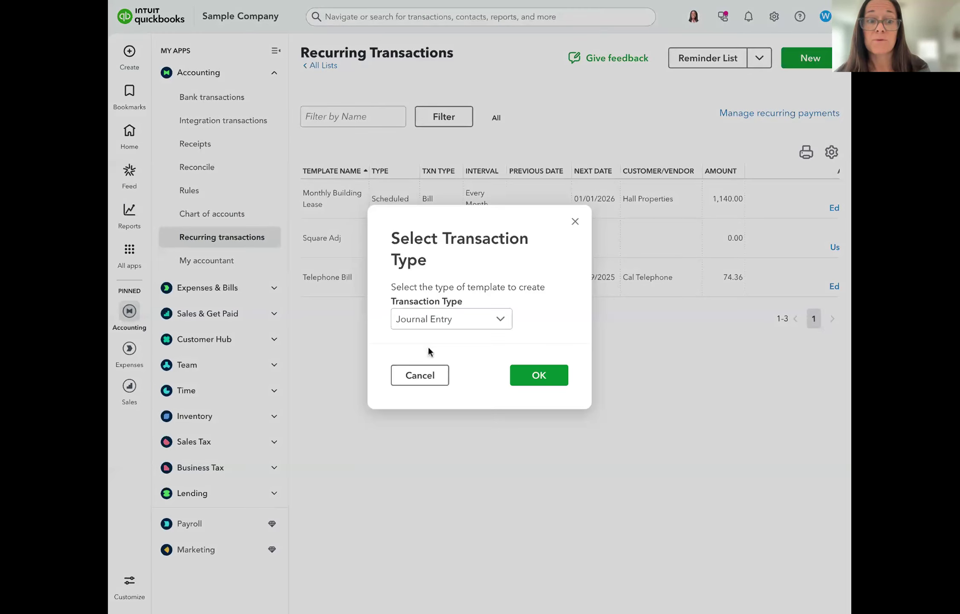
click(428, 321)
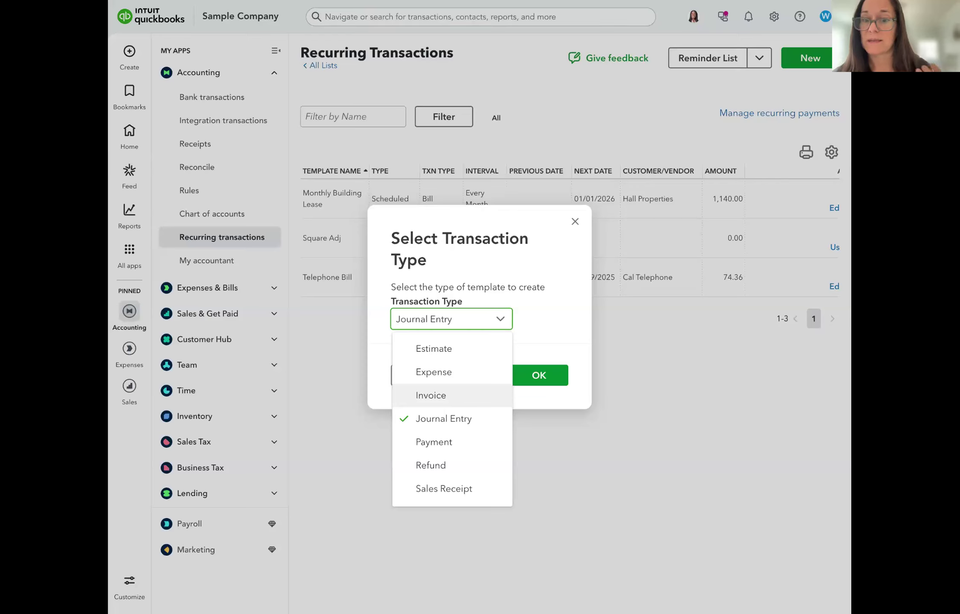
click(448, 396)
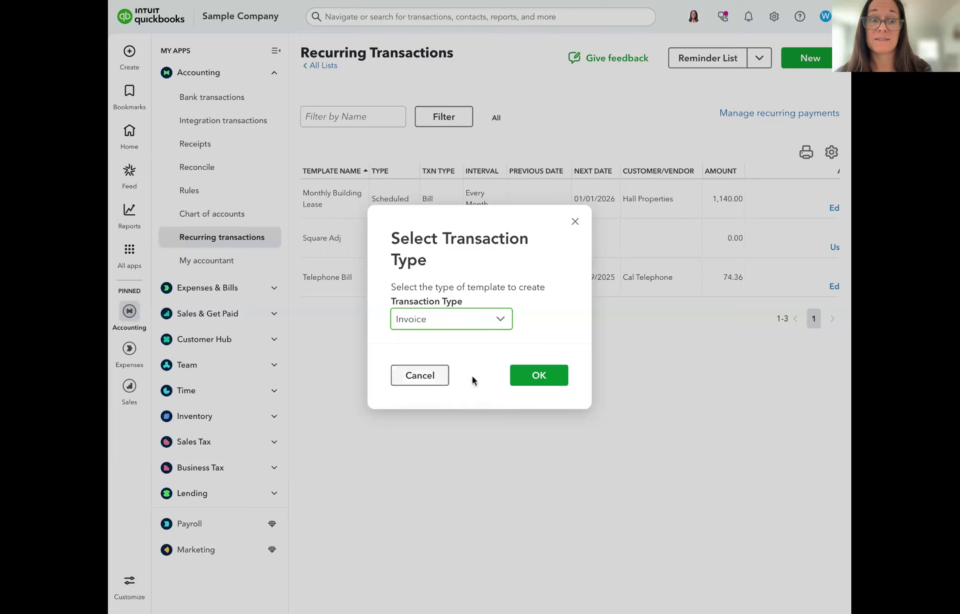
click(547, 375)
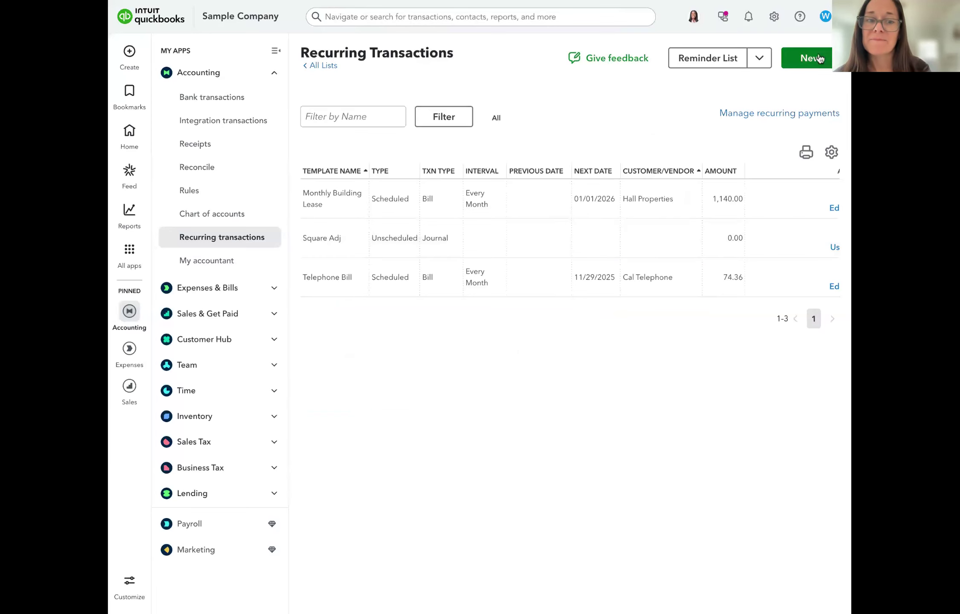
click(810, 58)
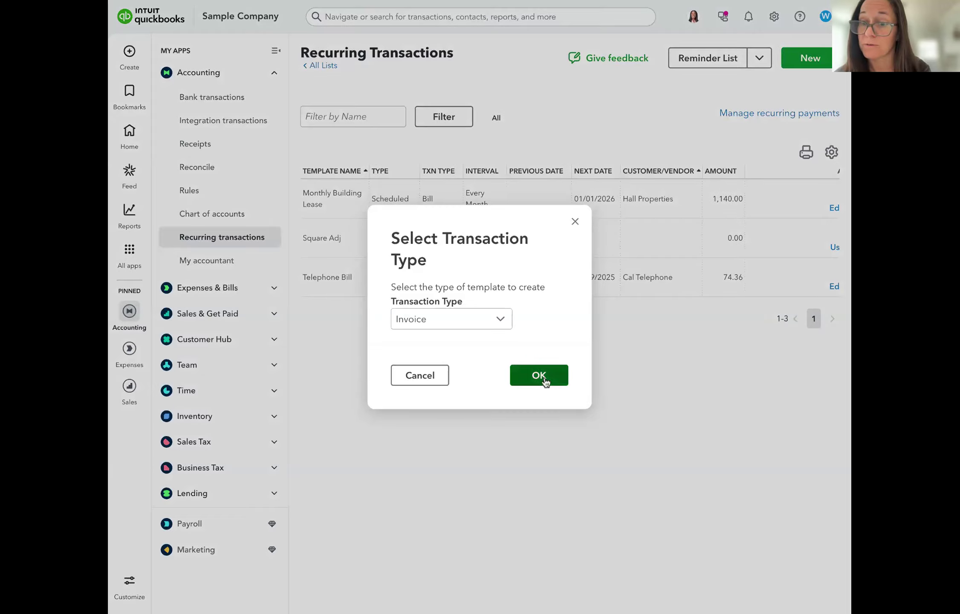
Confirm the Invoice type, enable automatic emailing, and bill the template to Amy's Bird Sanctuary
click(542, 377)
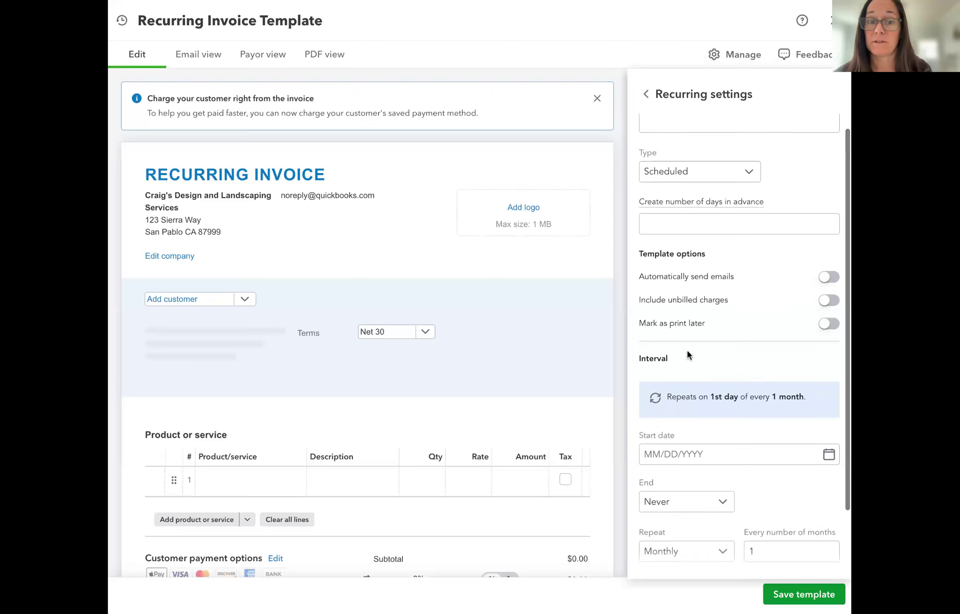
click(831, 278)
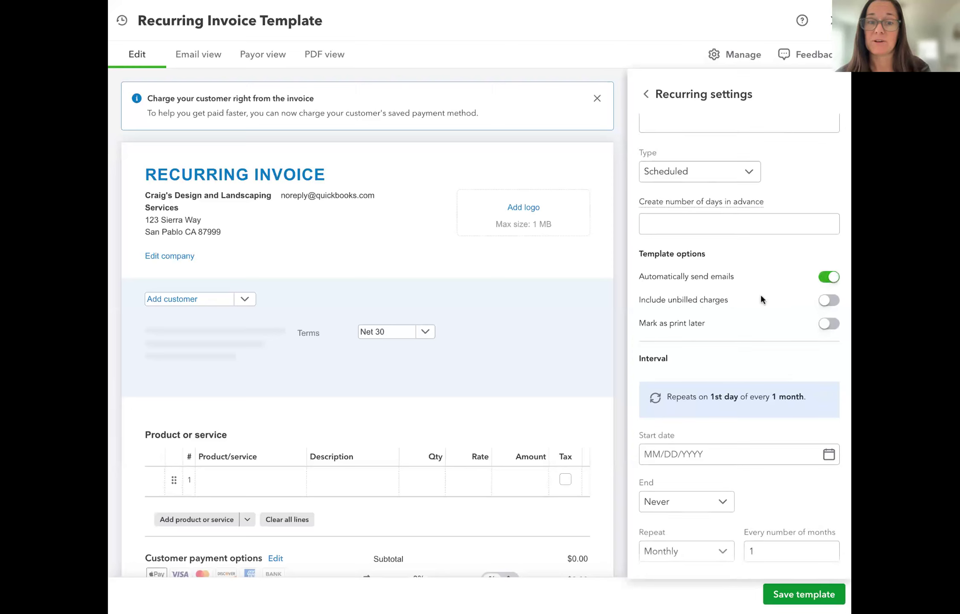
click(190, 302)
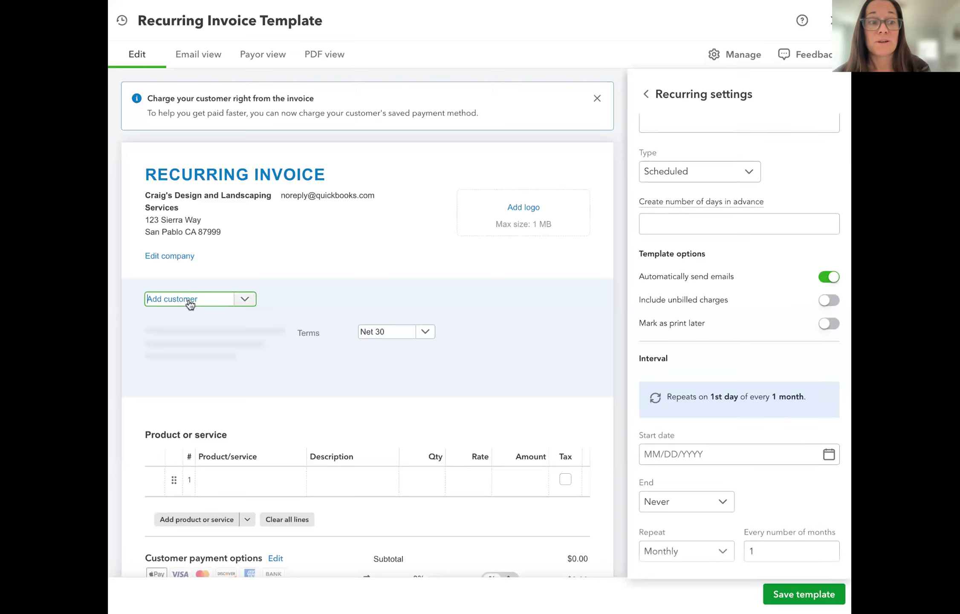
click(206, 345)
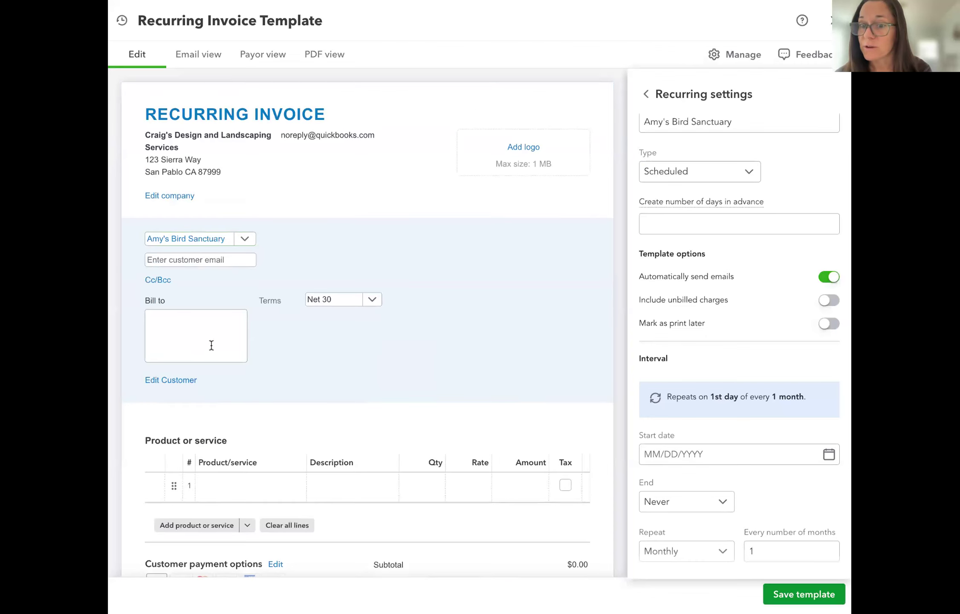
Set the recurring schedule to end after 6 occurrences
click(718, 455)
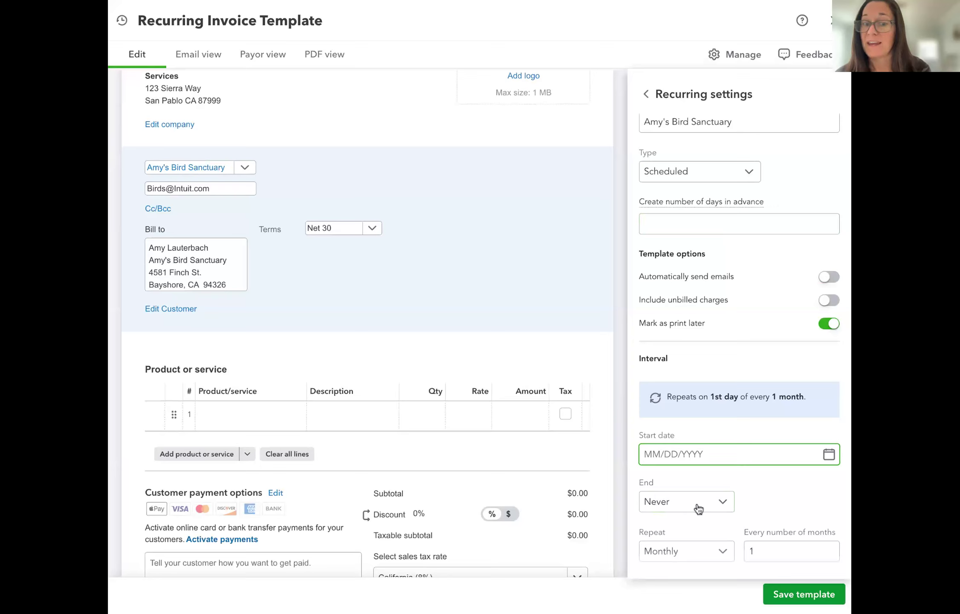
click(704, 525)
click(724, 515)
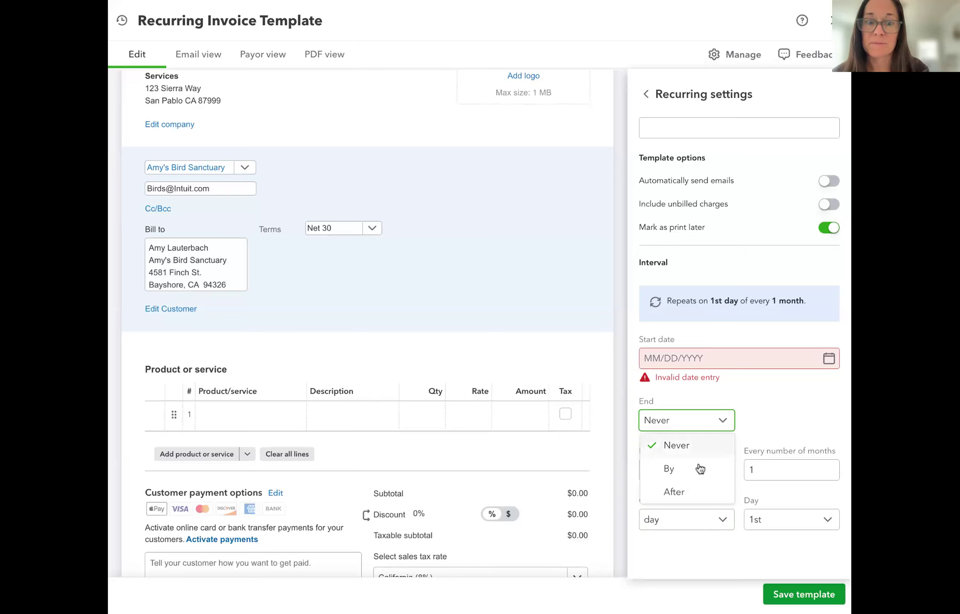
click(678, 492)
click(790, 419)
text(6)
click(789, 387)
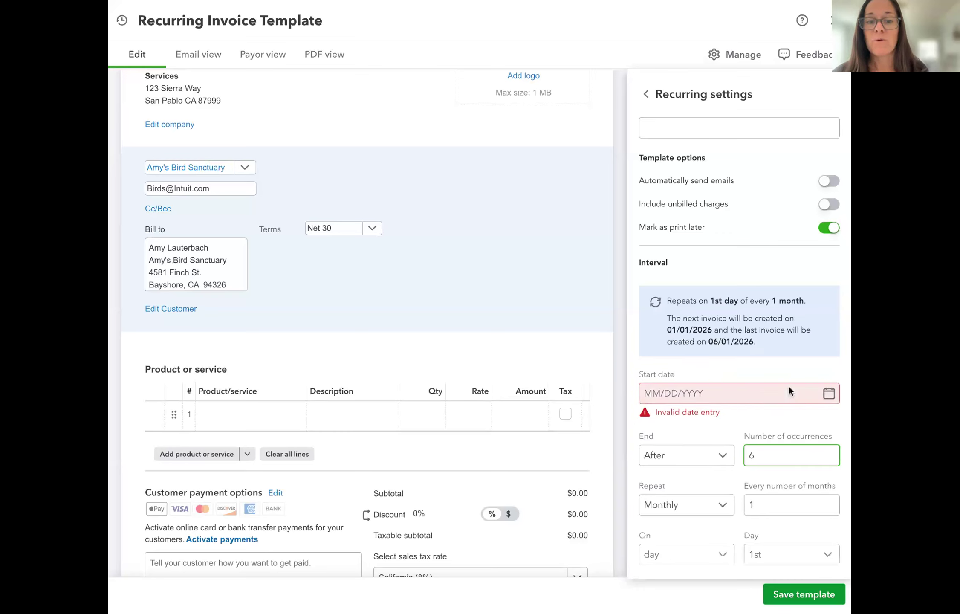
scroll(813, 418, down, 1)
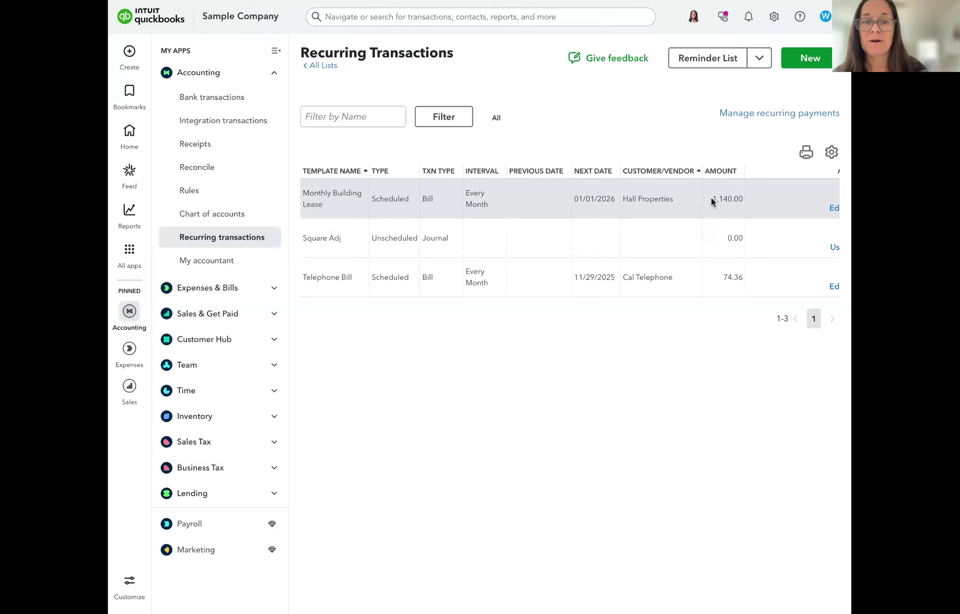
click(213, 100)
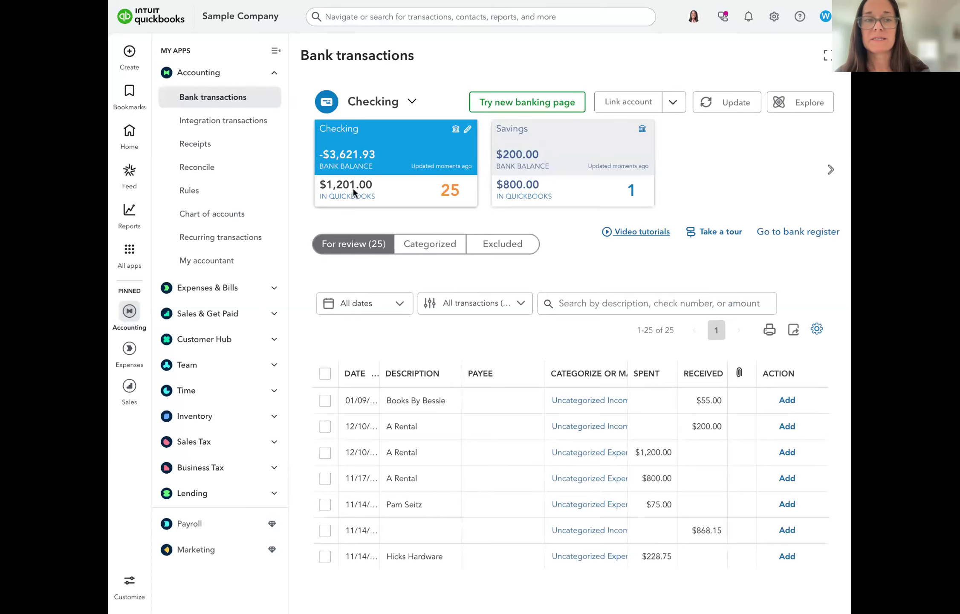
scroll(584, 517, down, 5)
scroll(584, 516, down, 5)
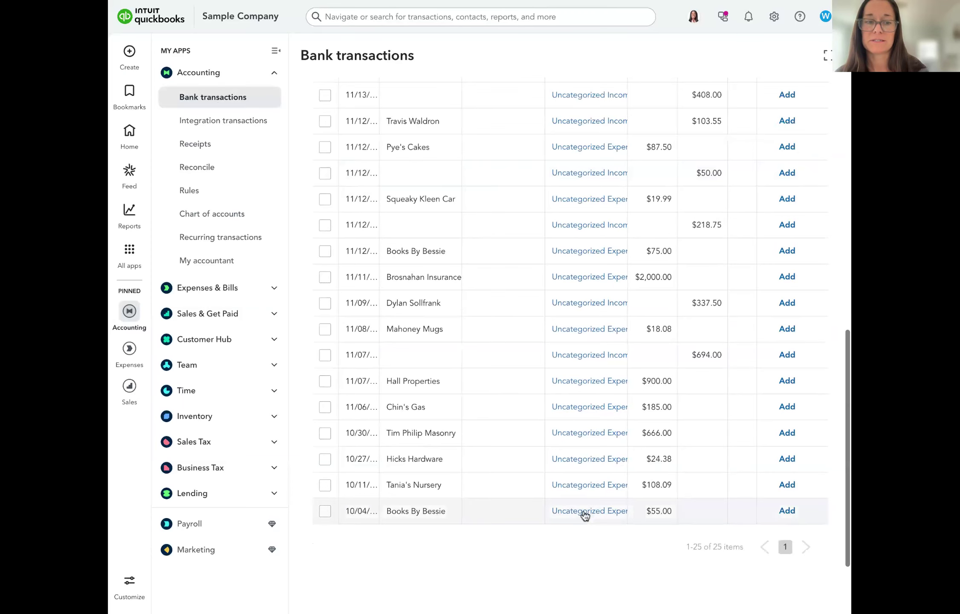
scroll(579, 289, up, 10)
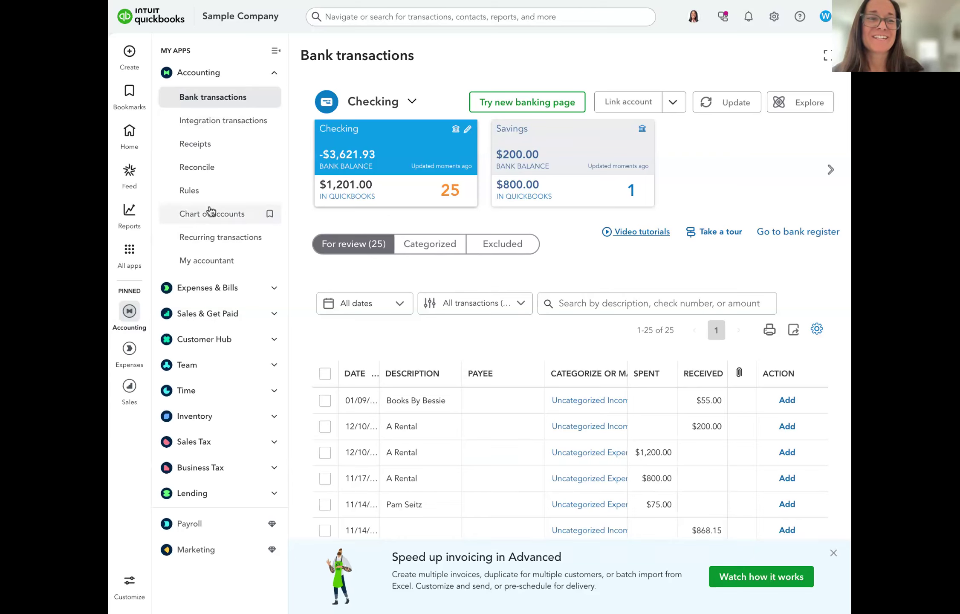
Open Recurring Transactions and start a new template, keeping Bill as the transaction type
click(211, 241)
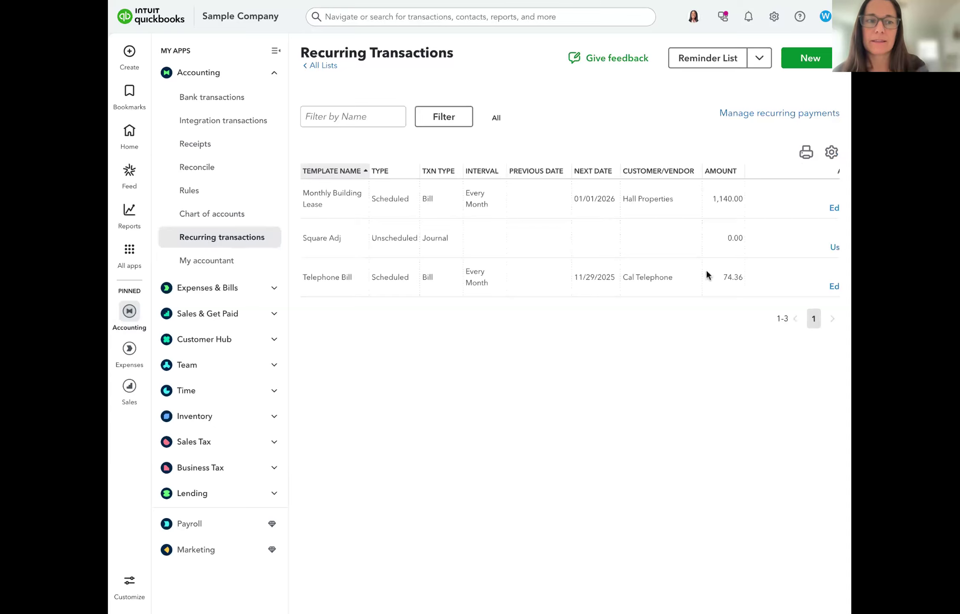
scroll(669, 206, right, 2)
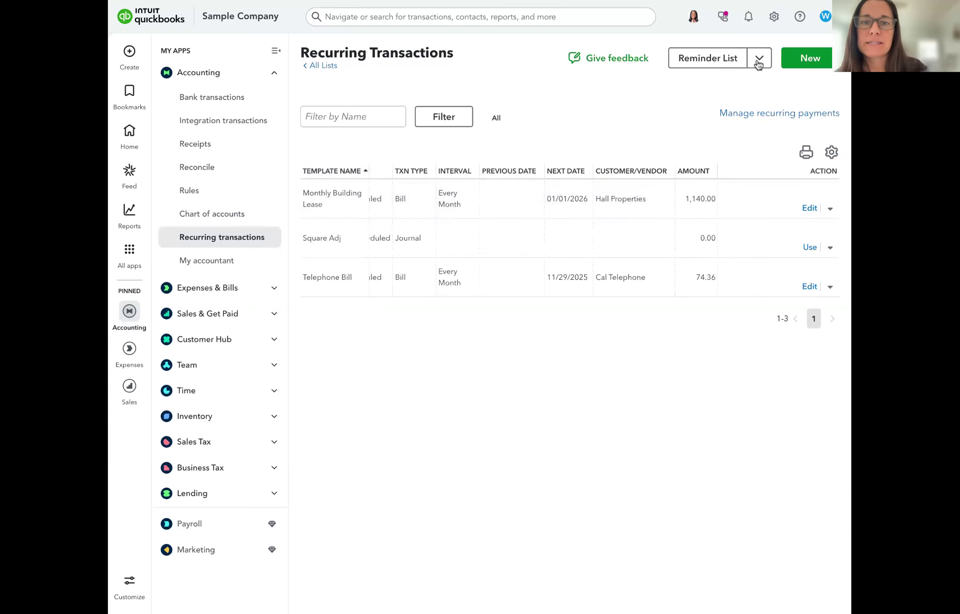
click(806, 59)
click(433, 324)
scroll(469, 412, down, 5)
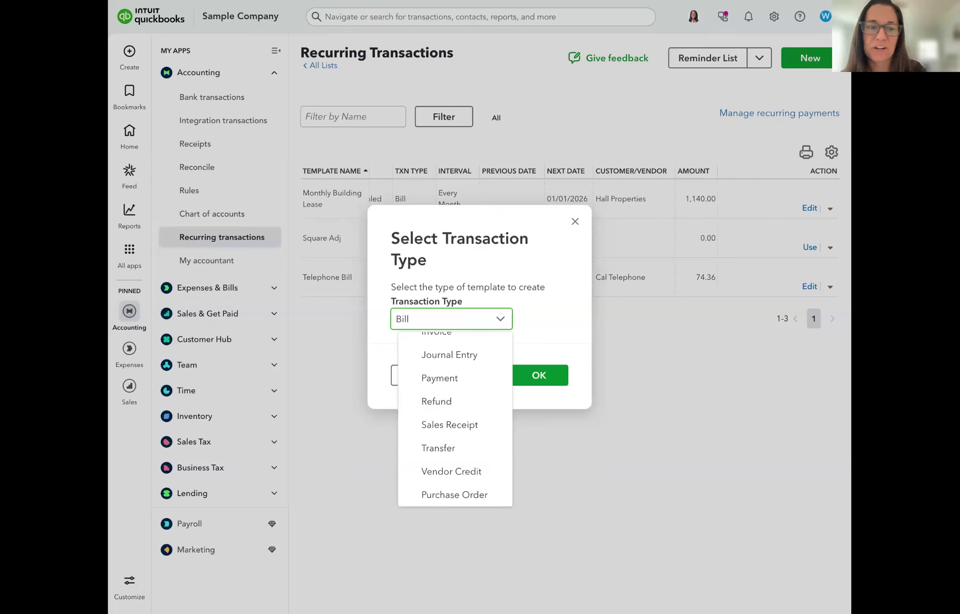
click(740, 379)
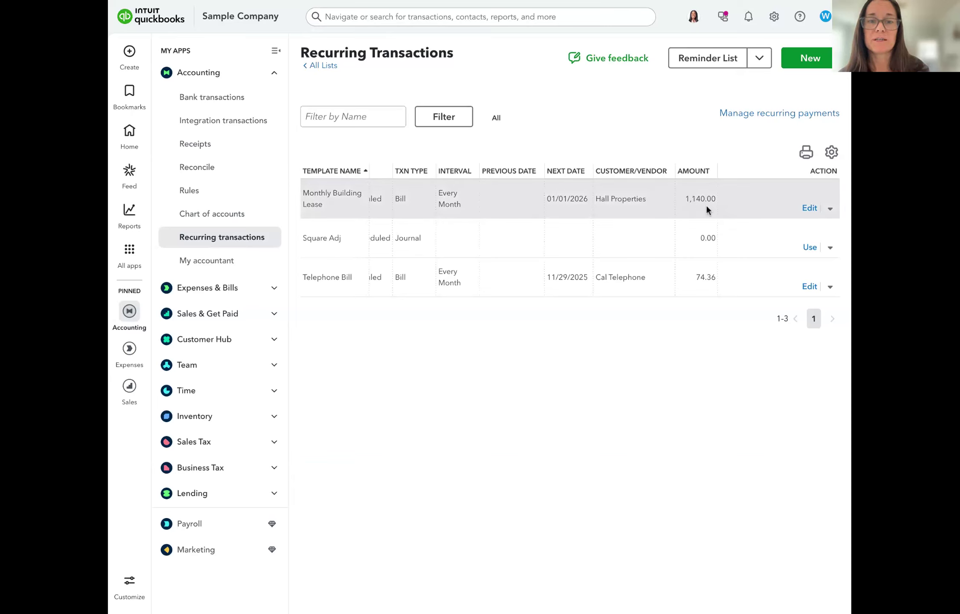
Look through the 25 Checking transactions awaiting review, then go back to the recurring templates
click(235, 102)
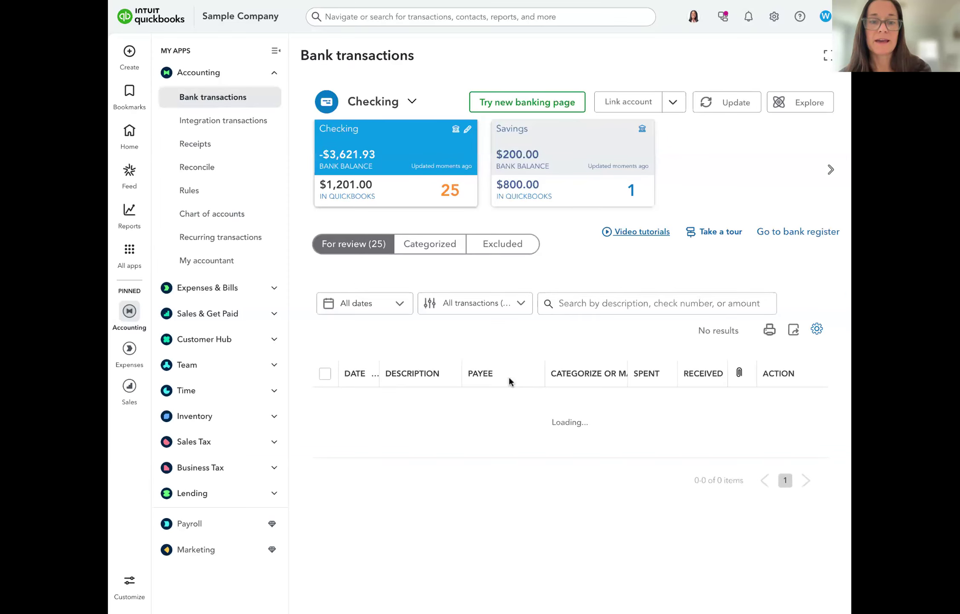
scroll(566, 397, down, 3)
scroll(567, 400, down, 1)
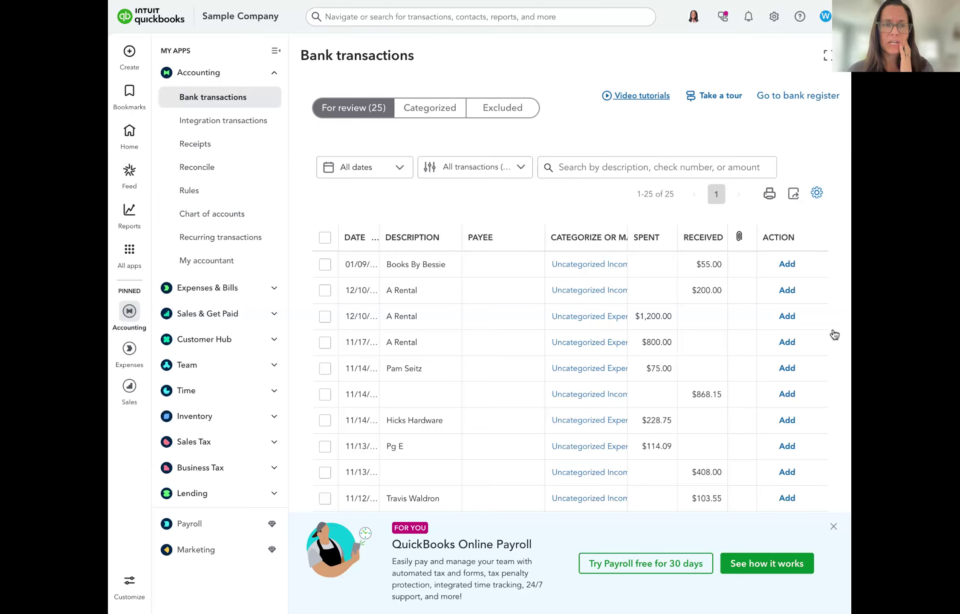
click(236, 237)
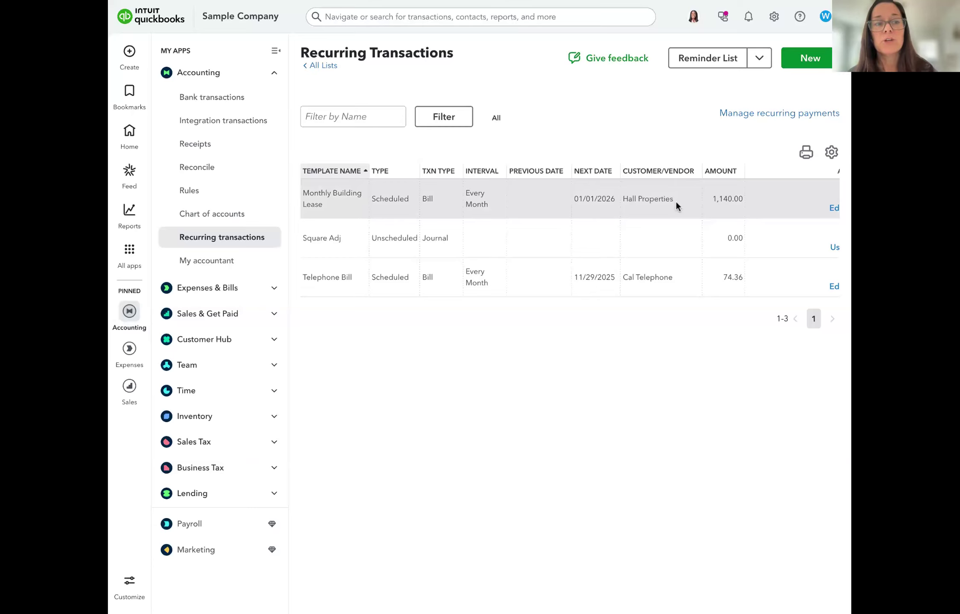
Open the bank Rules page from the Accounting sidebar
click(214, 193)
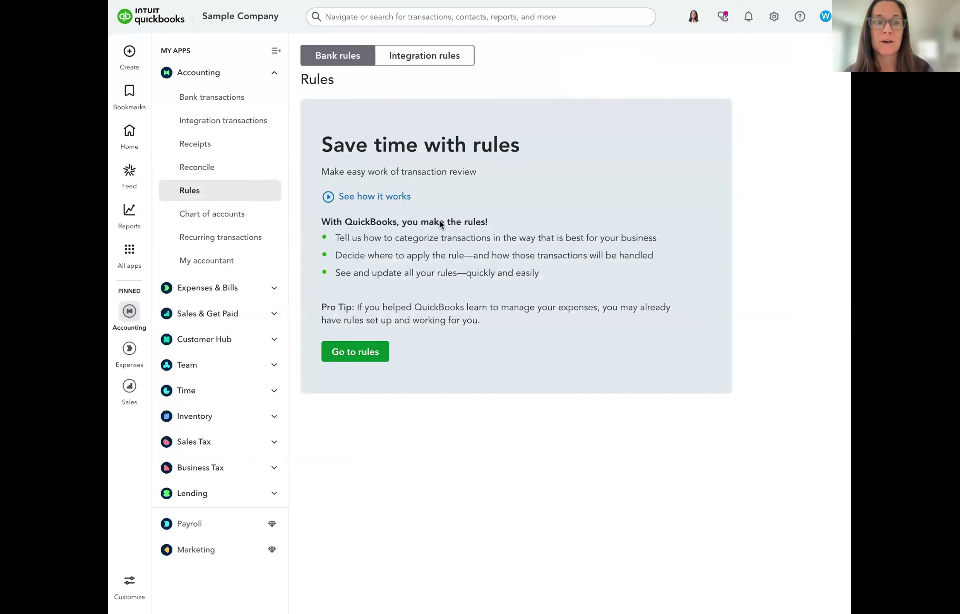
View the empty bank rules list, then return to Recurring Transactions
click(359, 349)
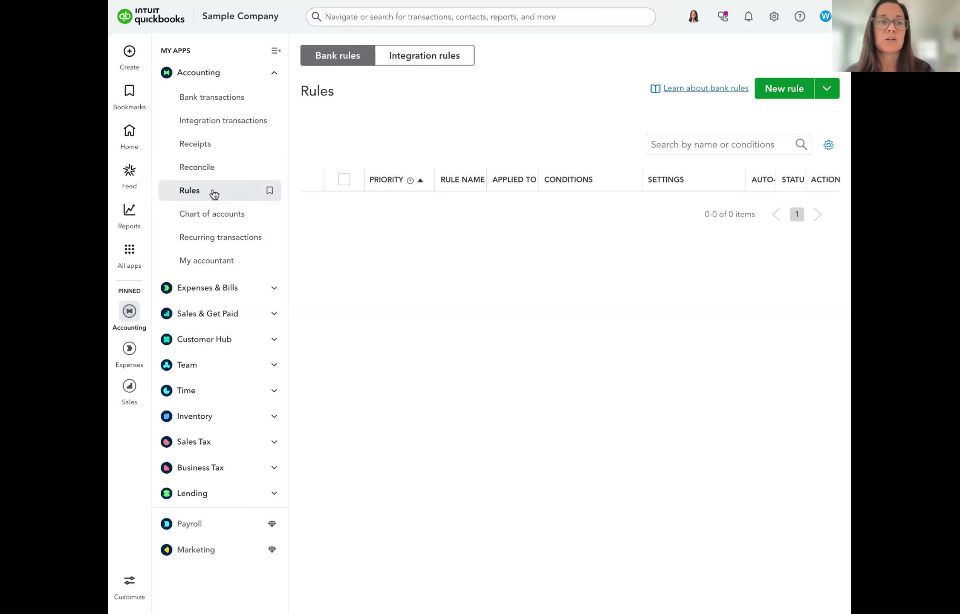
click(238, 237)
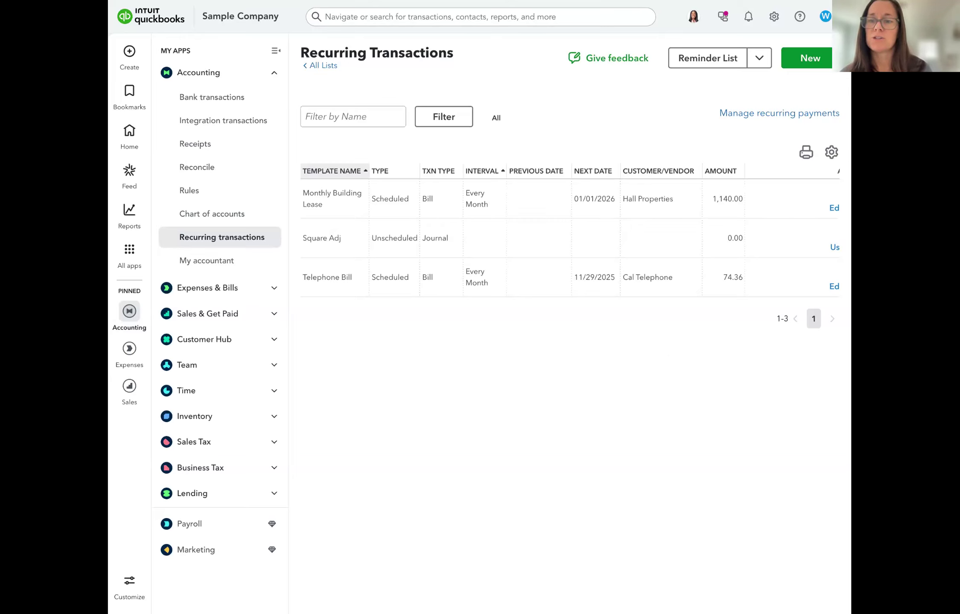
Create a new check payable to Books by Bessie
click(128, 54)
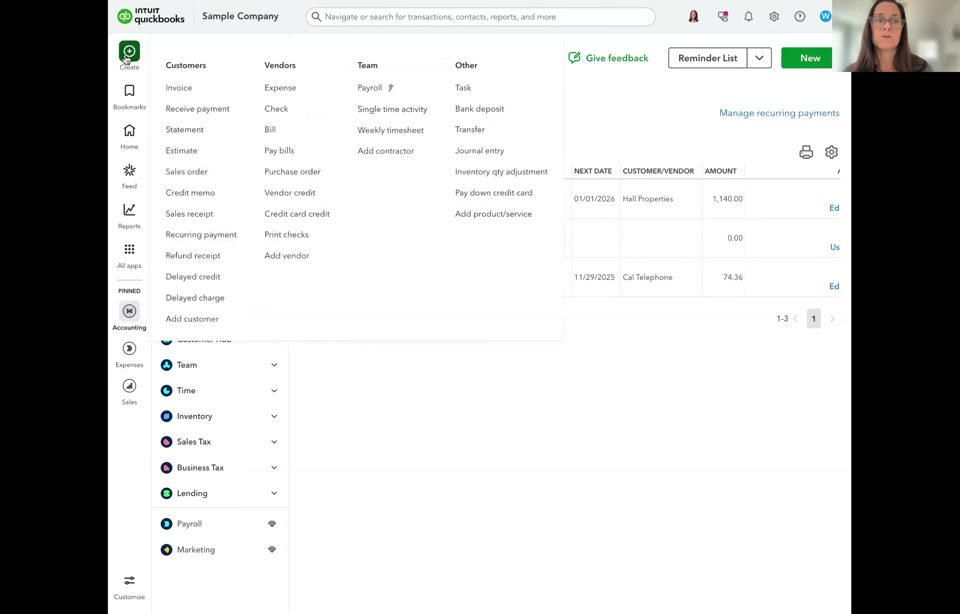
click(278, 110)
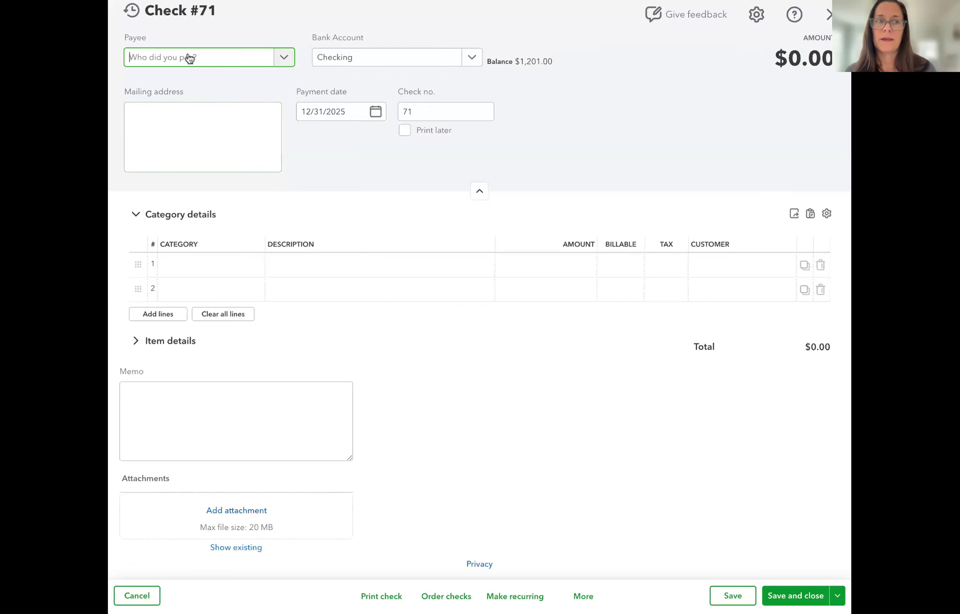
click(189, 58)
click(189, 137)
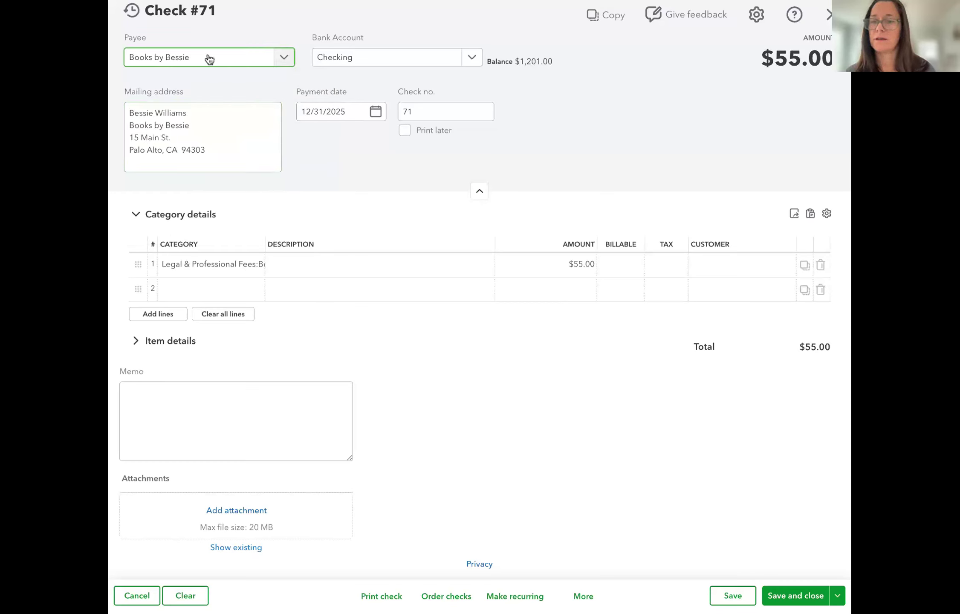
Add a second line for Automobile:Fuel at $25
click(222, 288)
click(203, 266)
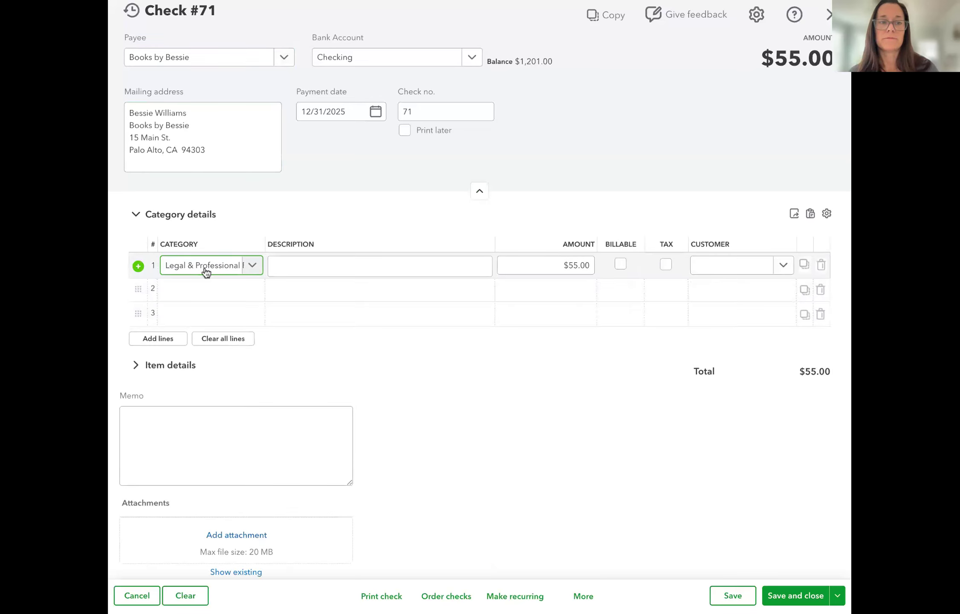
click(230, 287)
text(reimb)
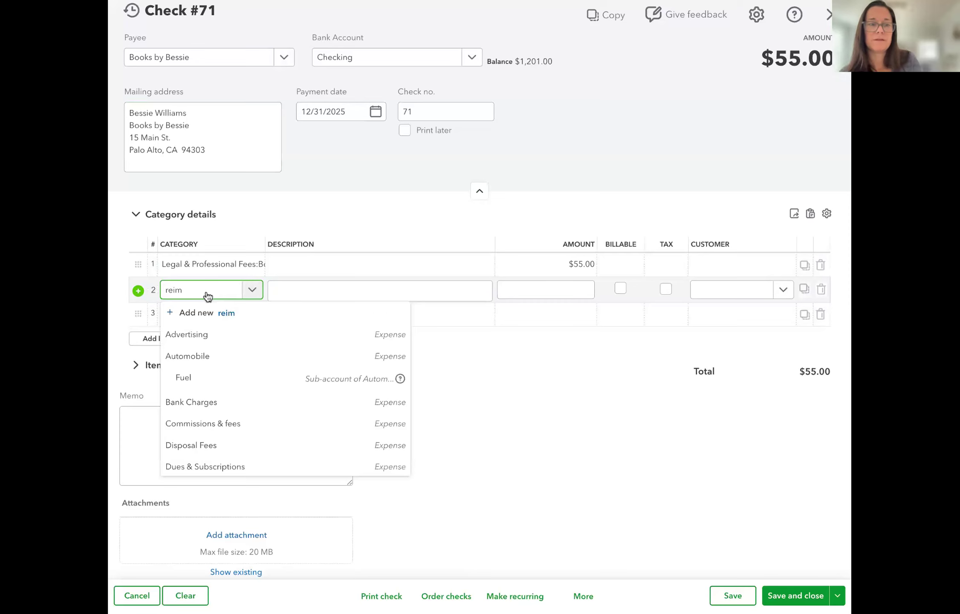
key(BackSpace)
key(BackSpace)
key(BackSpace)
key(BackSpace)
key(BackSpace)
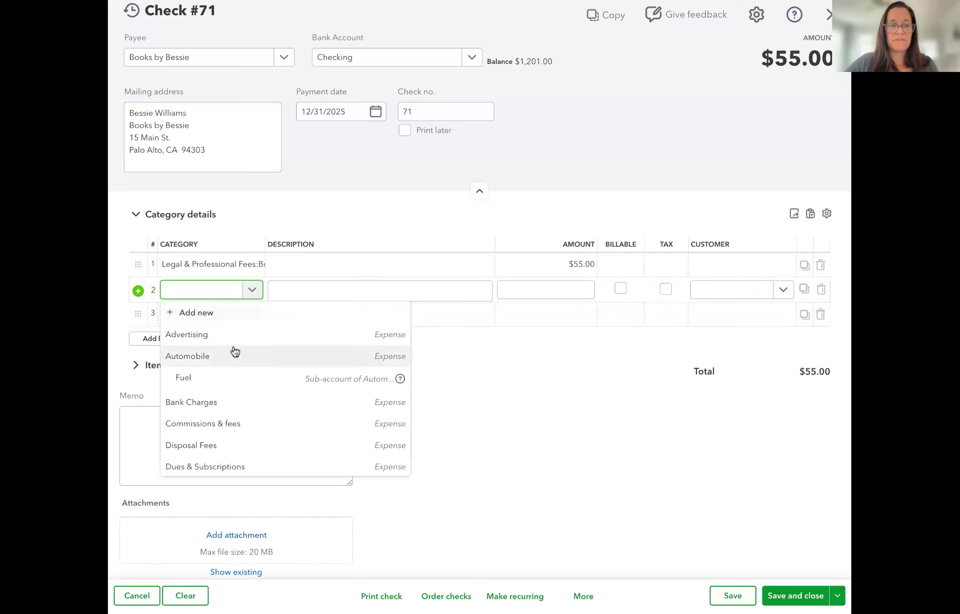
click(241, 380)
key(Tab)
key(Tab)
text(25)
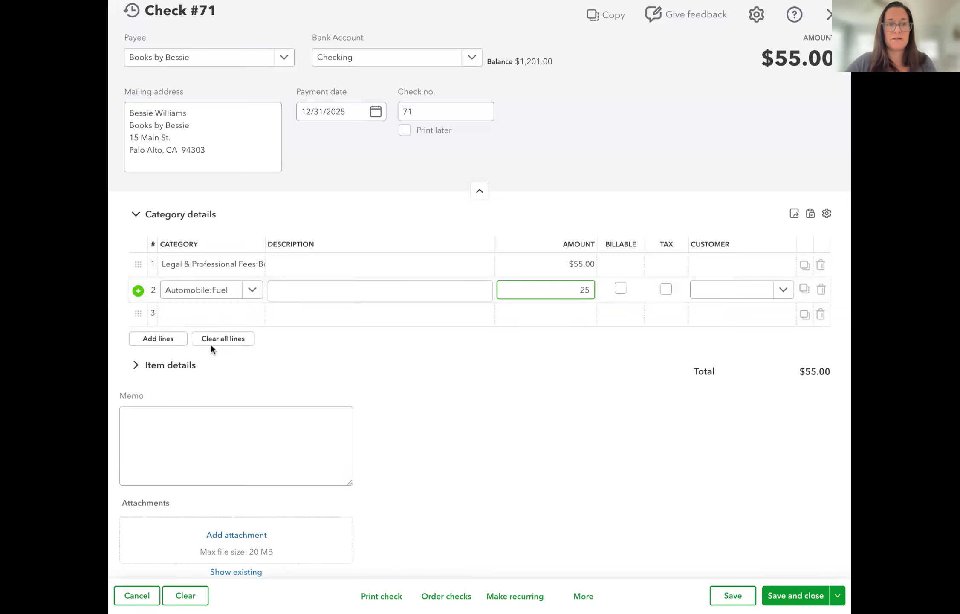
click(208, 314)
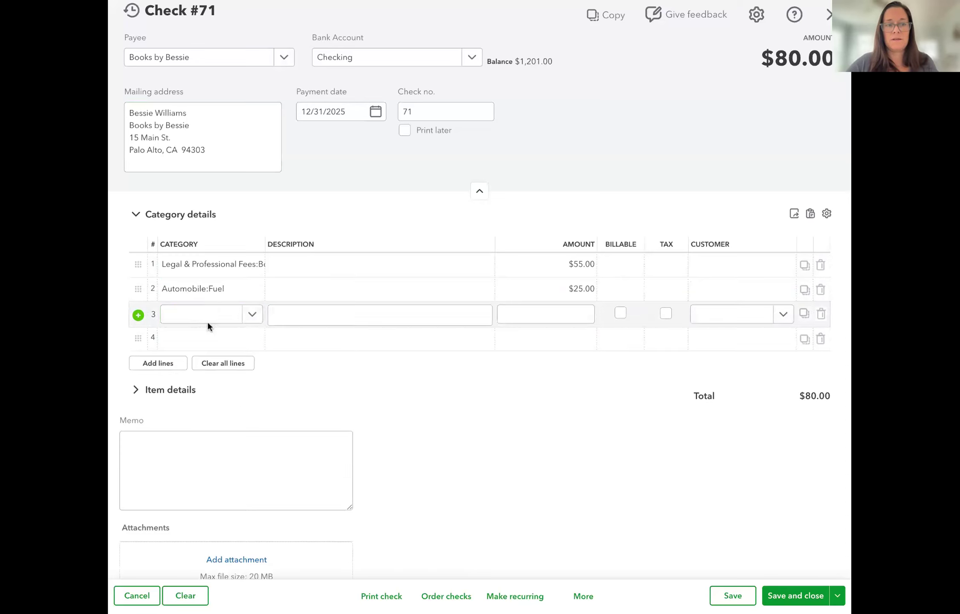
Add a third line for Job Expenses:Job Materials at $75, bringing the total to $155.00
scroll(245, 438, down, 6)
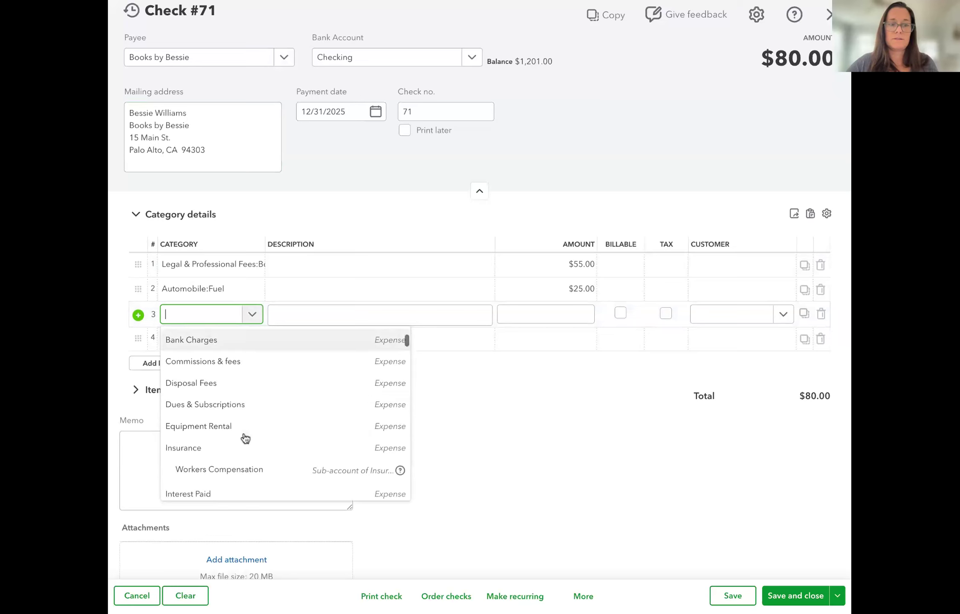
scroll(238, 441, down, 5)
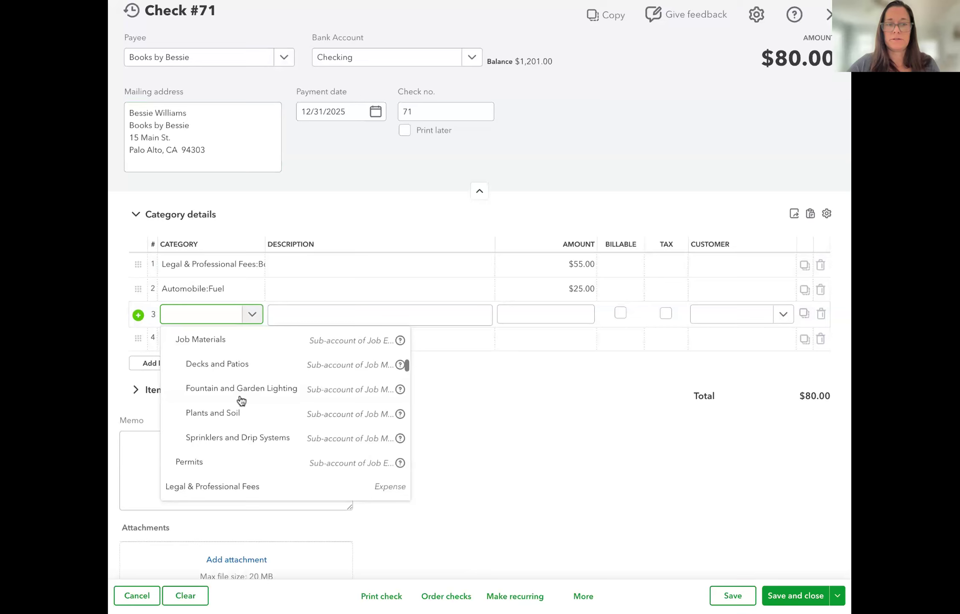
click(200, 338)
click(555, 318)
text(75)
click(613, 454)
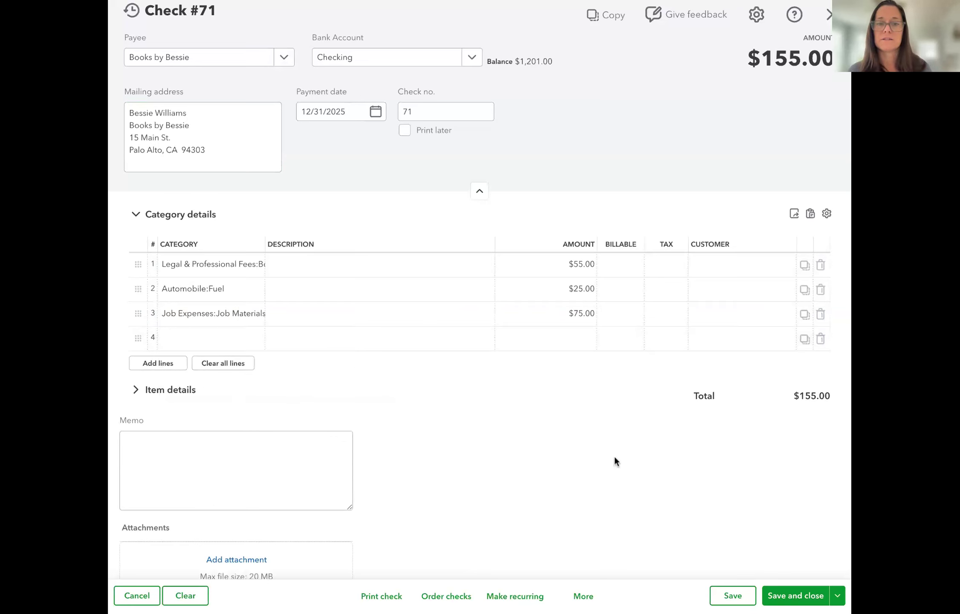
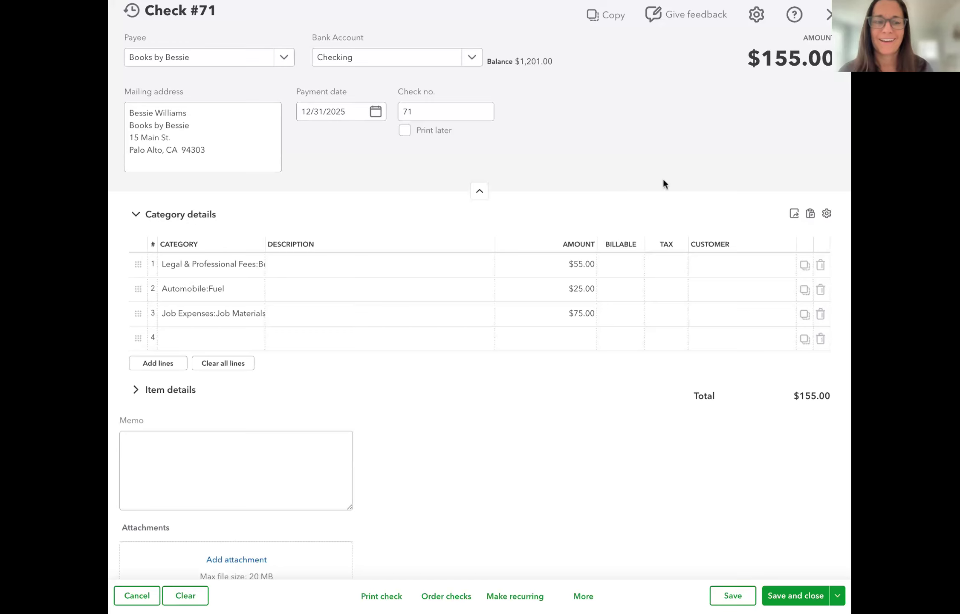
Close Check #71 for $155.00 without saving it
click(825, 26)
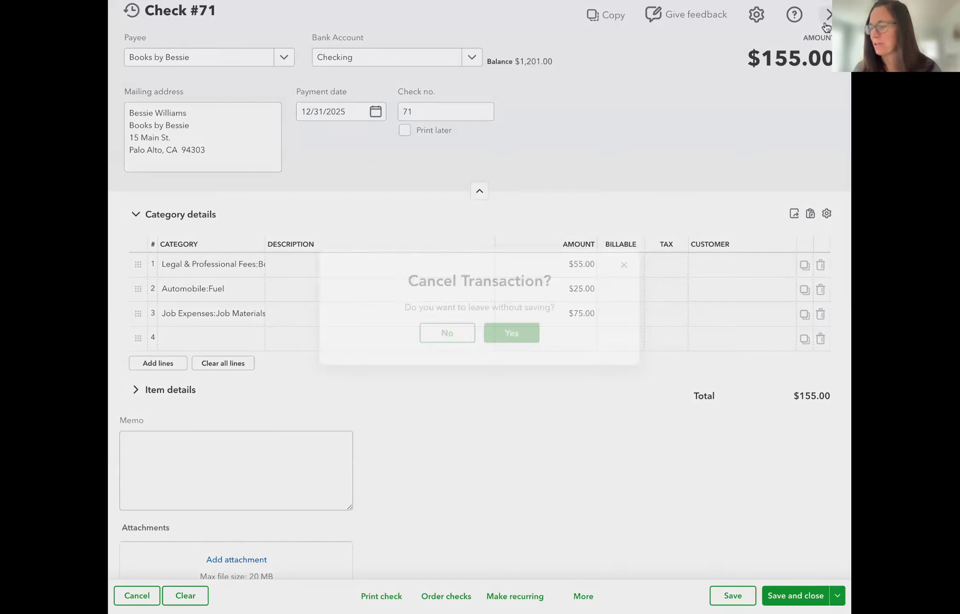
click(501, 336)
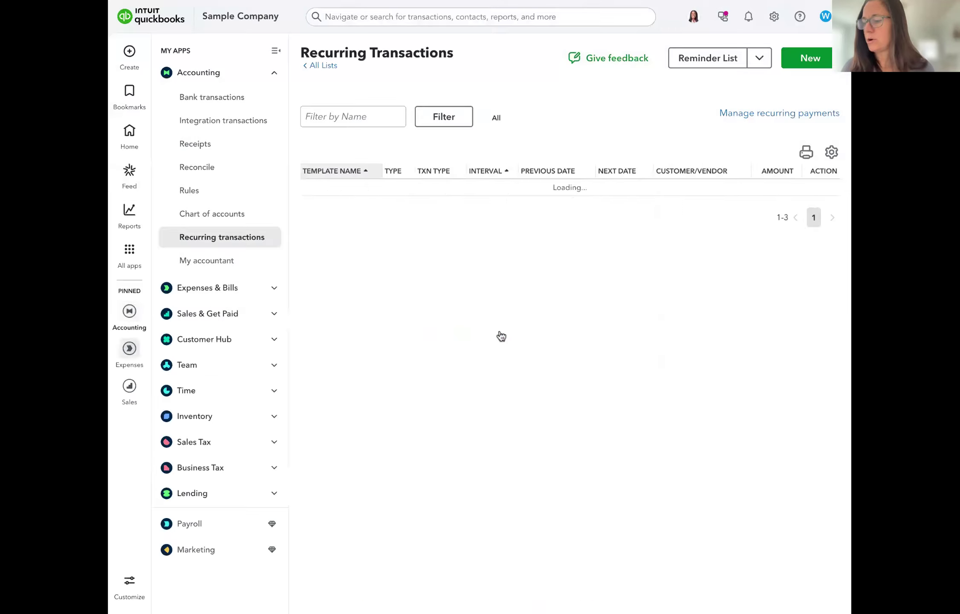
click(593, 171)
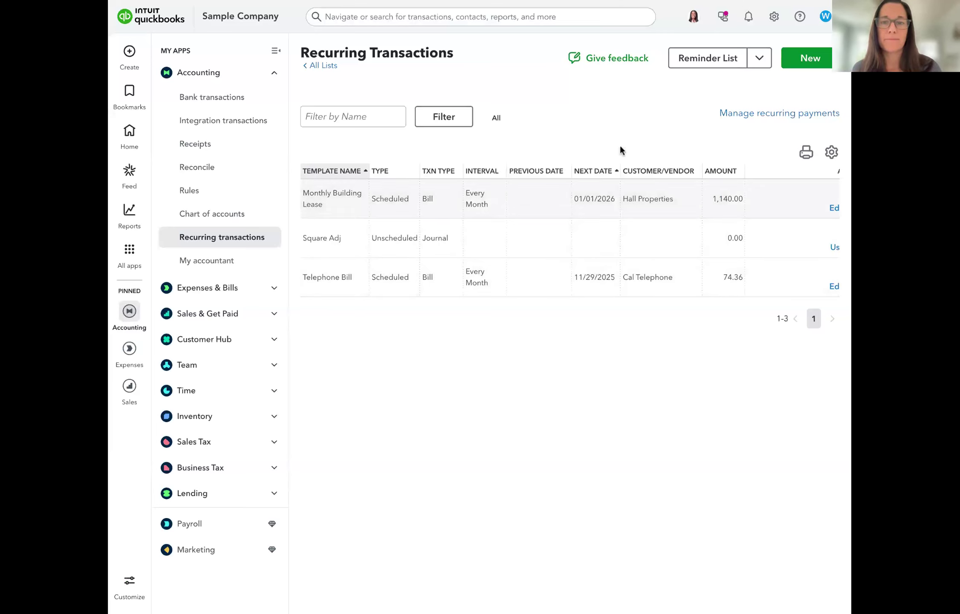
click(810, 59)
click(448, 320)
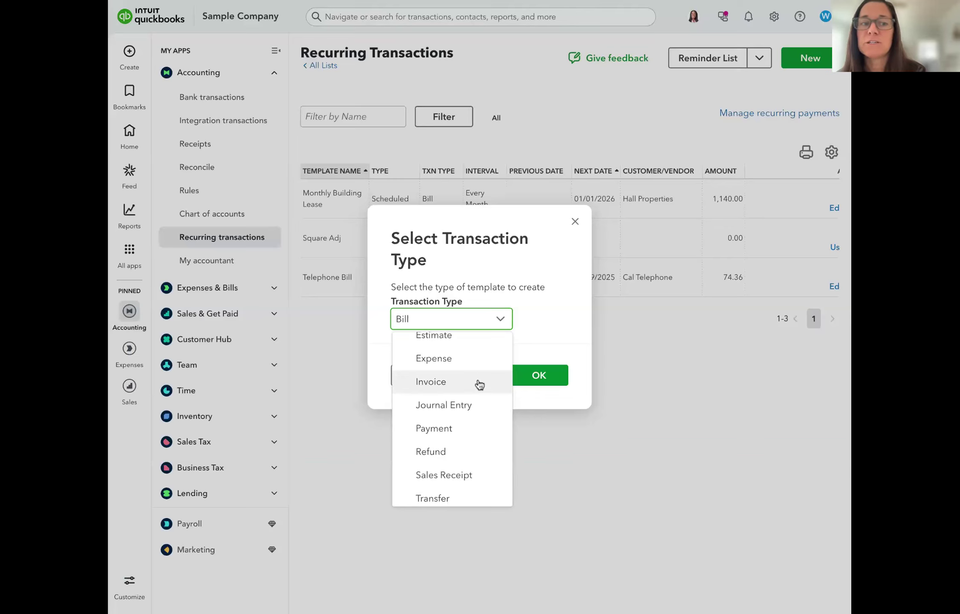
click(333, 340)
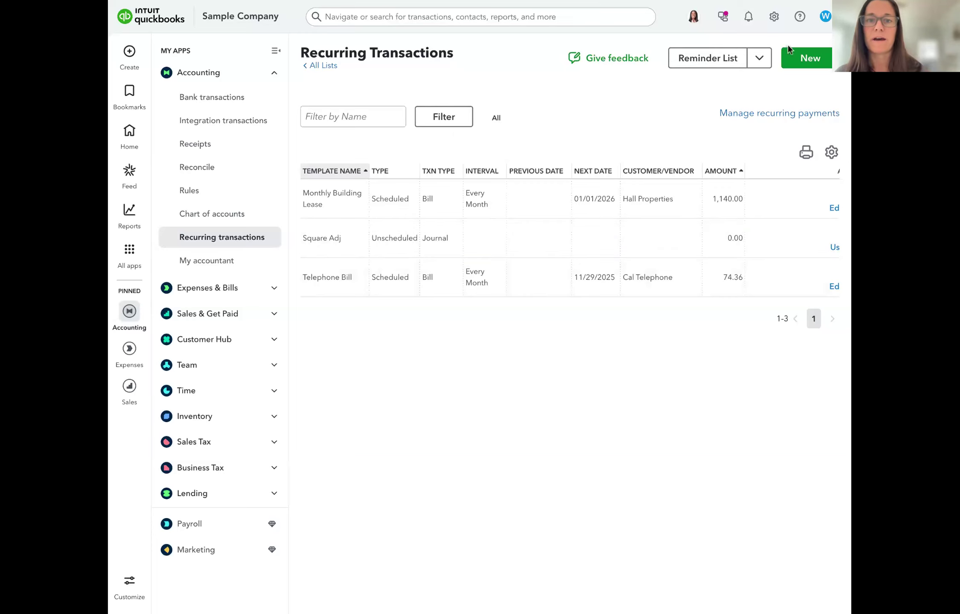
click(774, 18)
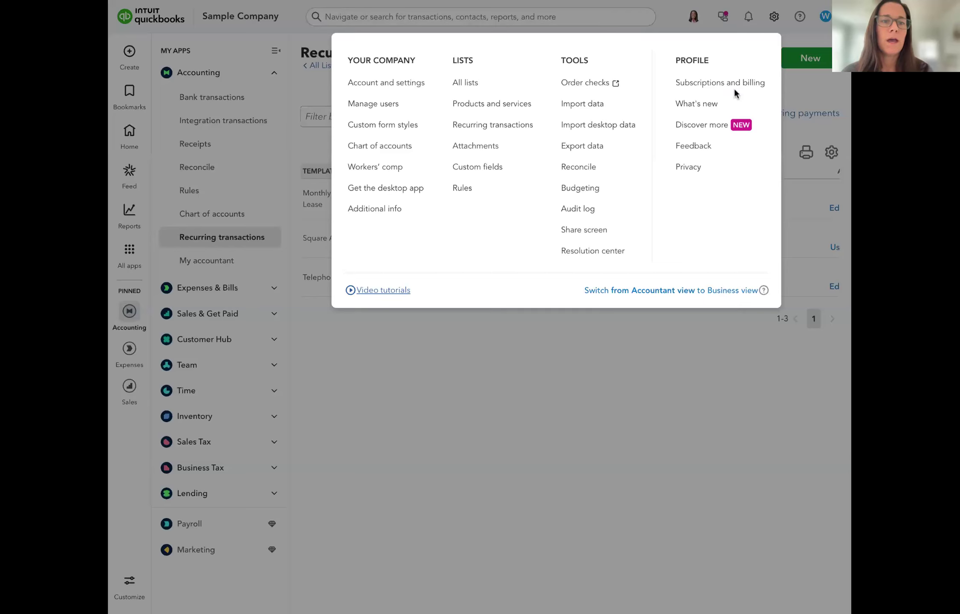
Open Account and settings to review the company and legal info, then switch to Sales
click(383, 87)
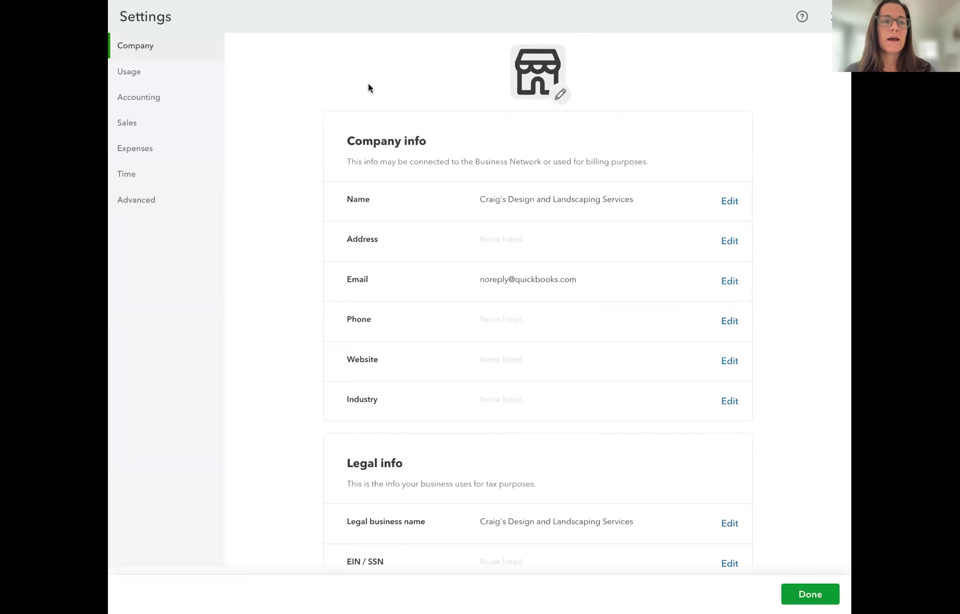
scroll(367, 82, down, 1)
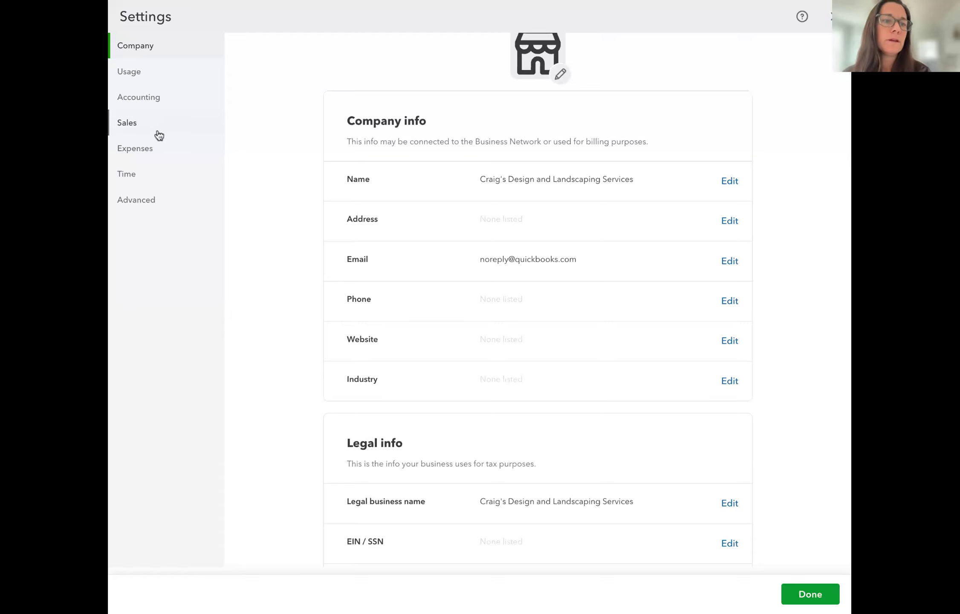
click(129, 128)
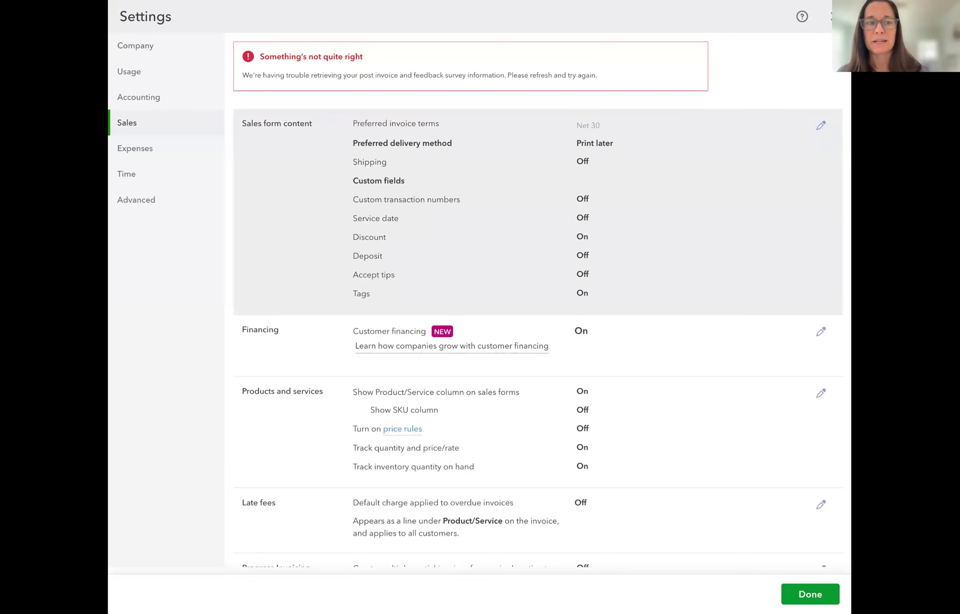
Scroll through the Sales settings from form content down to messages, reminders and statements
scroll(581, 236, down, 2)
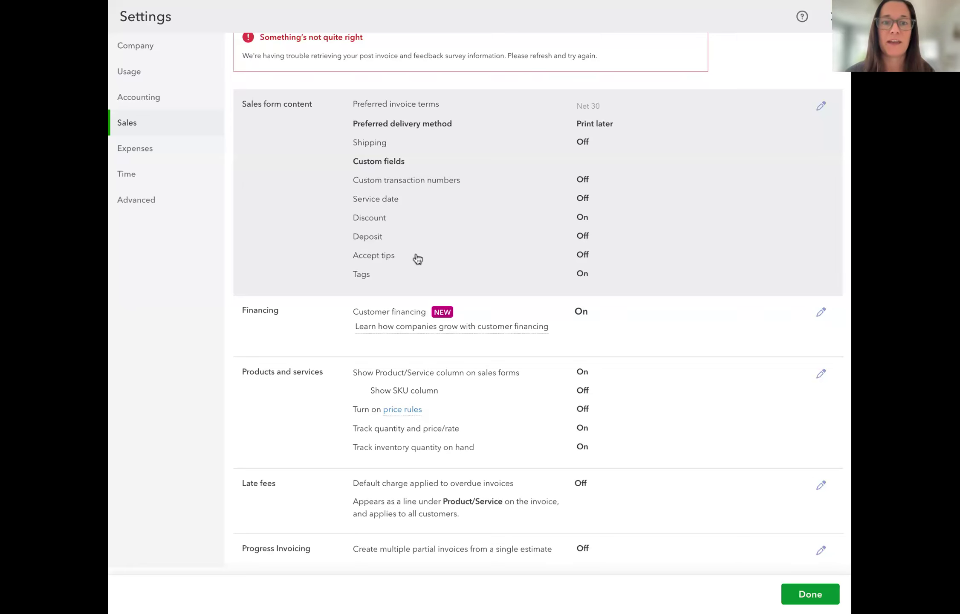
scroll(634, 206, down, 1)
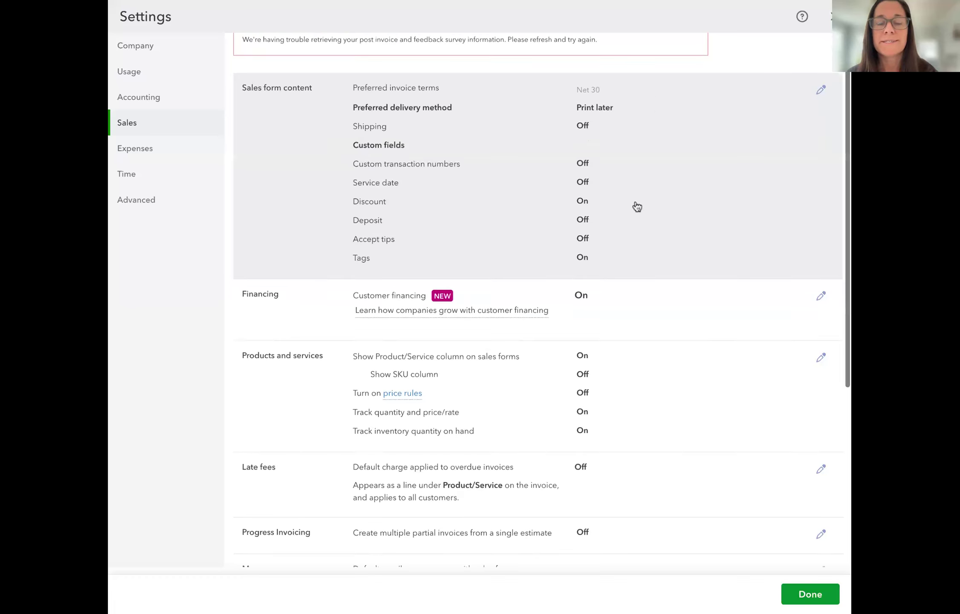
scroll(641, 239, down, 1)
scroll(643, 240, down, 1)
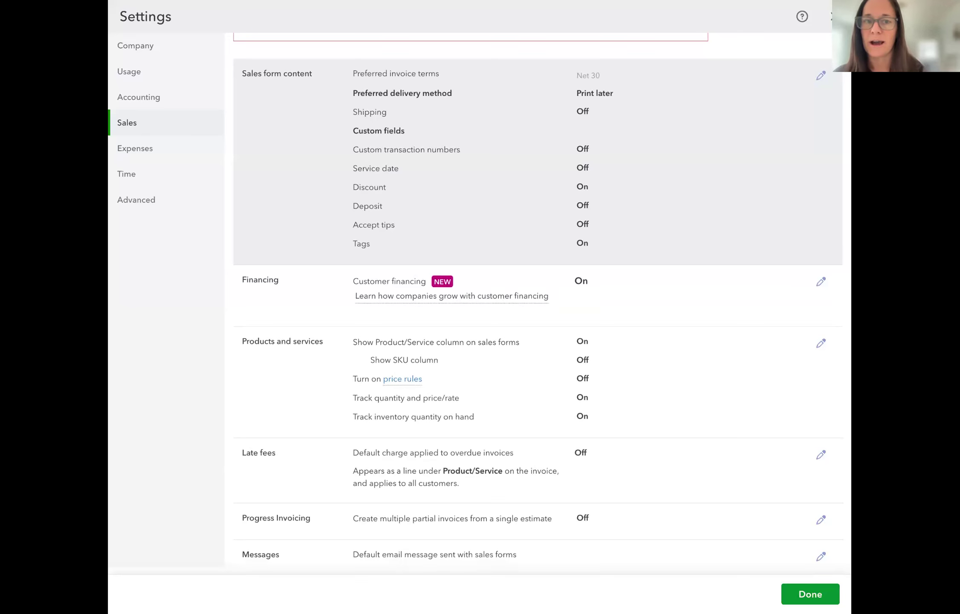
scroll(642, 239, down, 5)
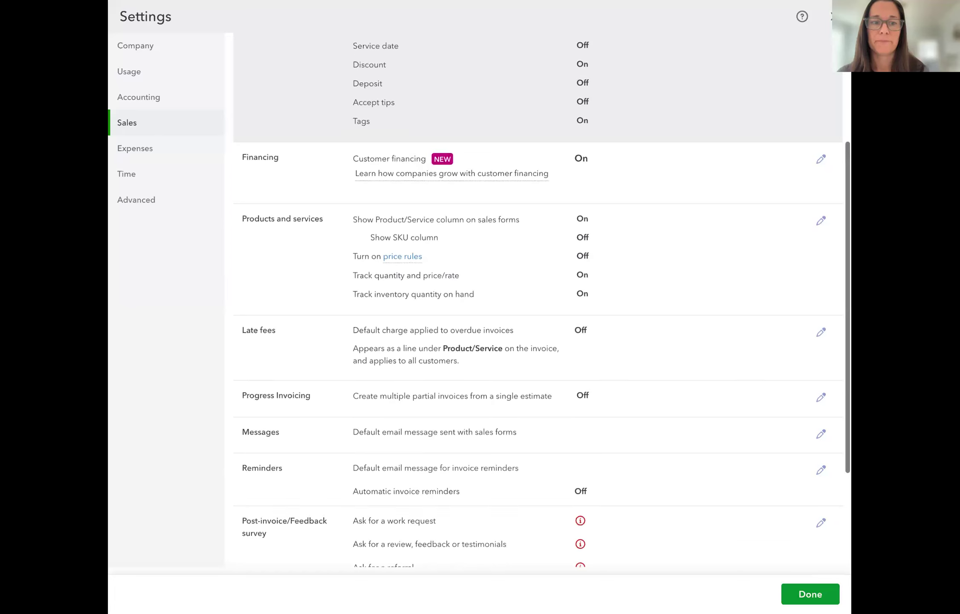
scroll(486, 198, down, 1)
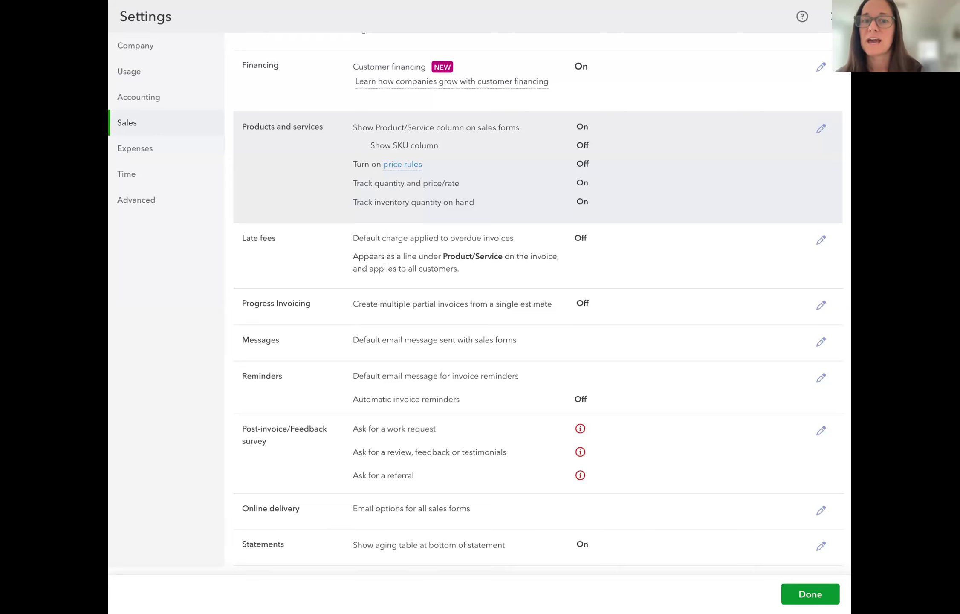
scroll(640, 217, down, 3)
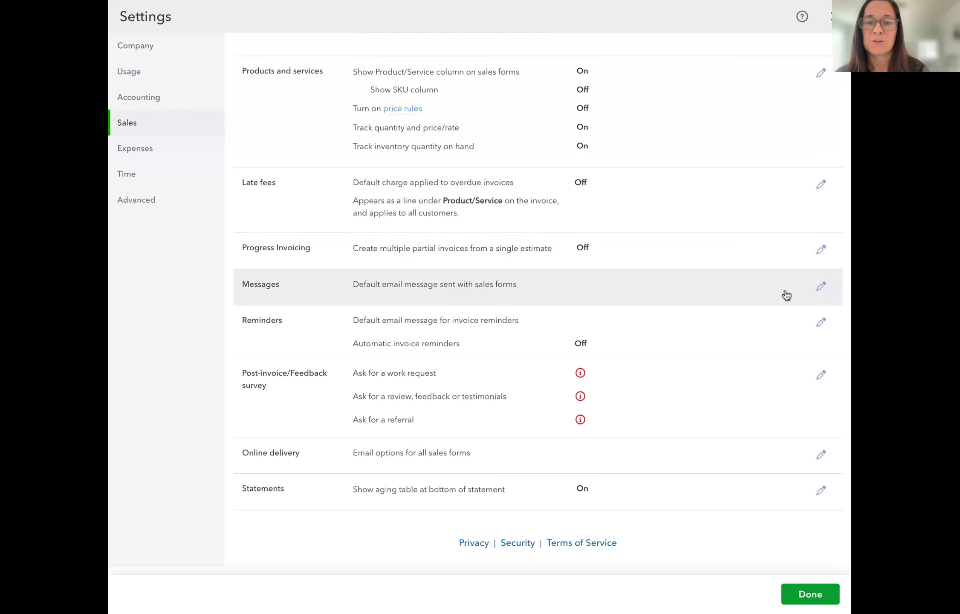
Change the default sales email greeting from [Full Name] to [First] and save it
click(822, 288)
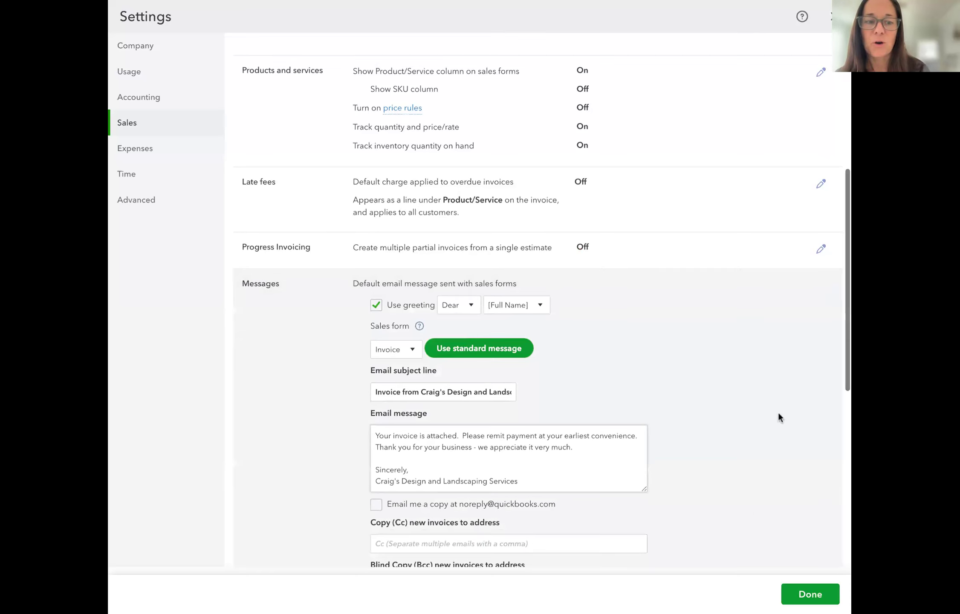
scroll(778, 411, down, 3)
scroll(779, 413, down, 1)
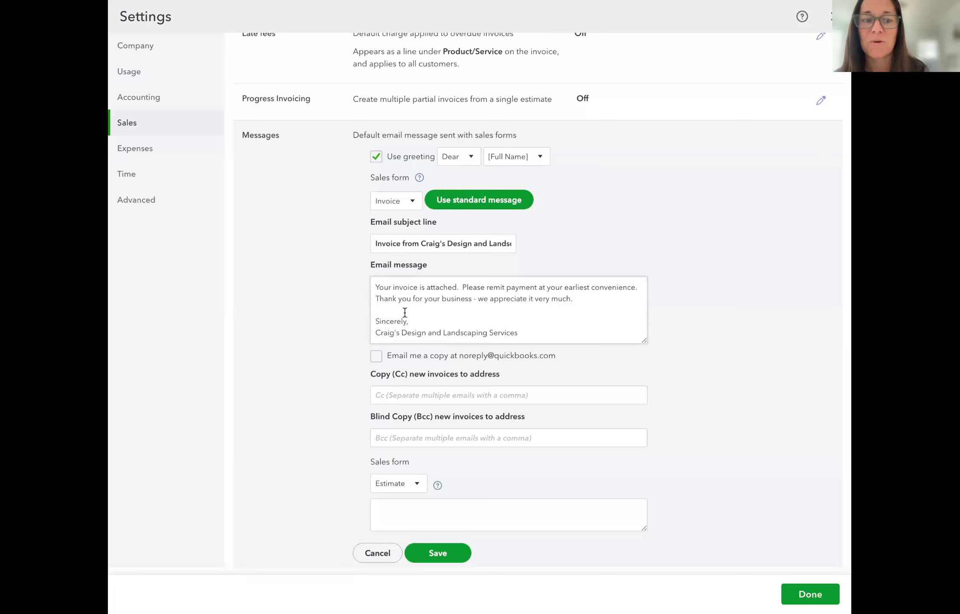
scroll(405, 312, down, 3)
scroll(559, 309, up, 2)
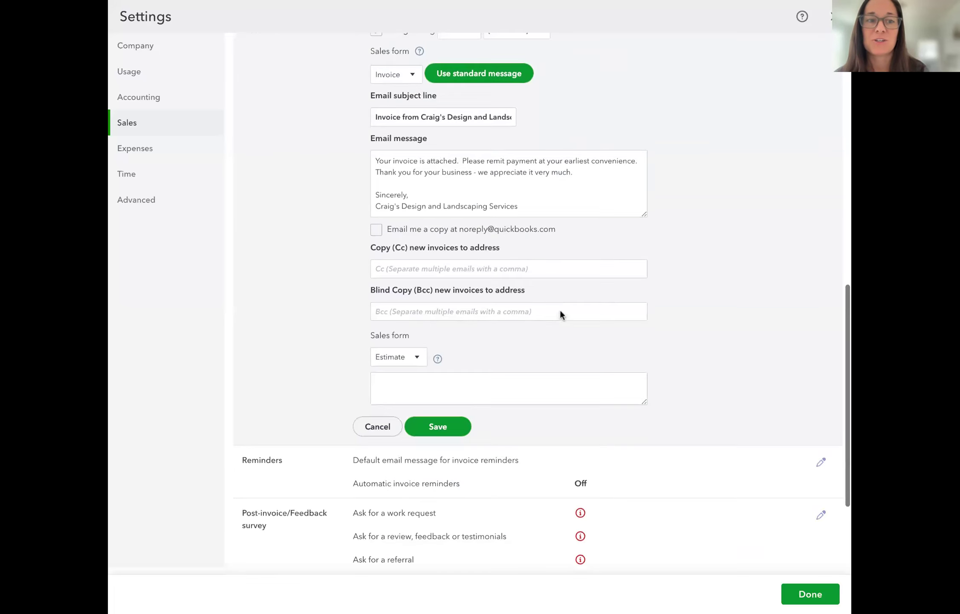
click(512, 97)
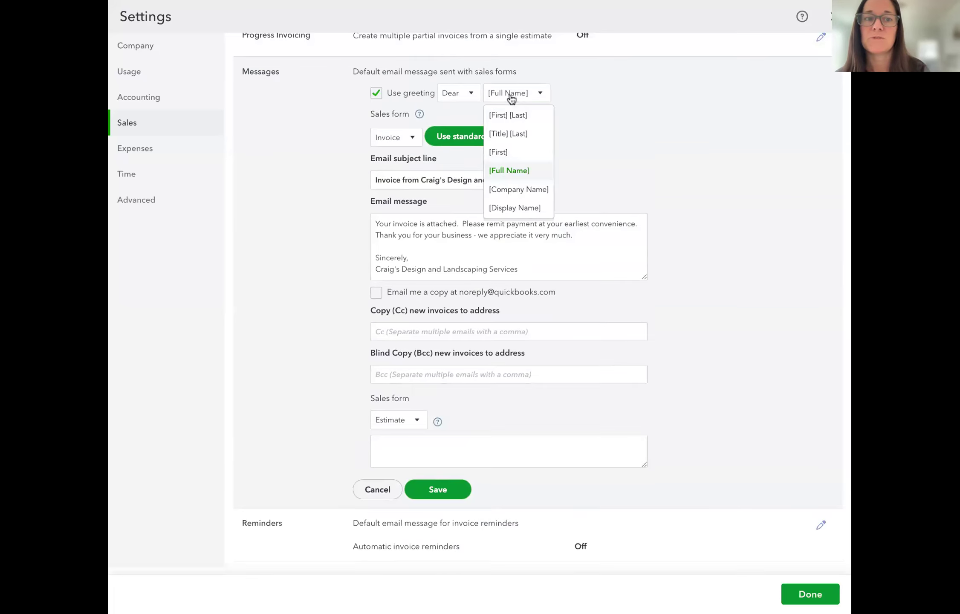
click(528, 152)
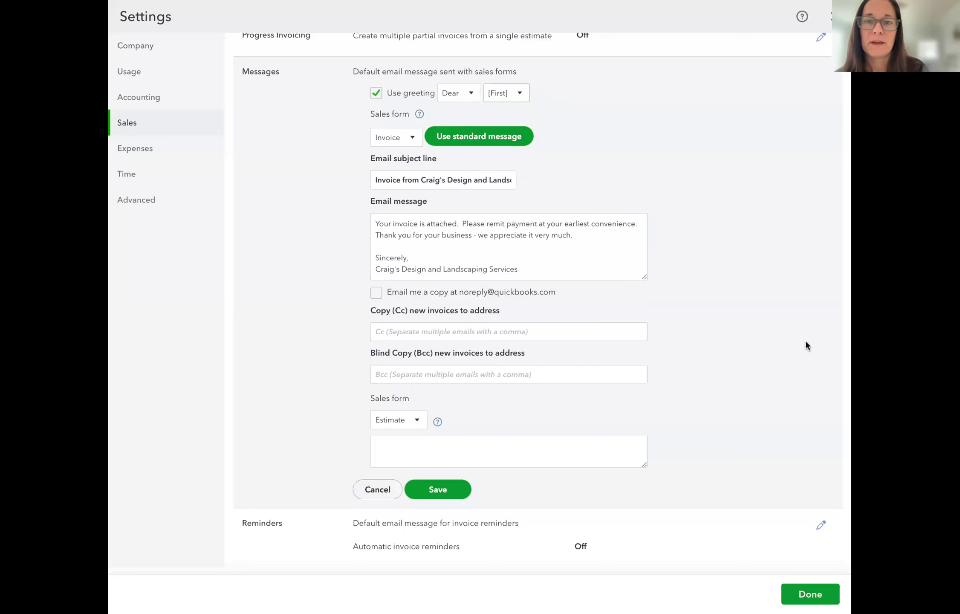
scroll(780, 134, up, 2)
scroll(780, 134, down, 2)
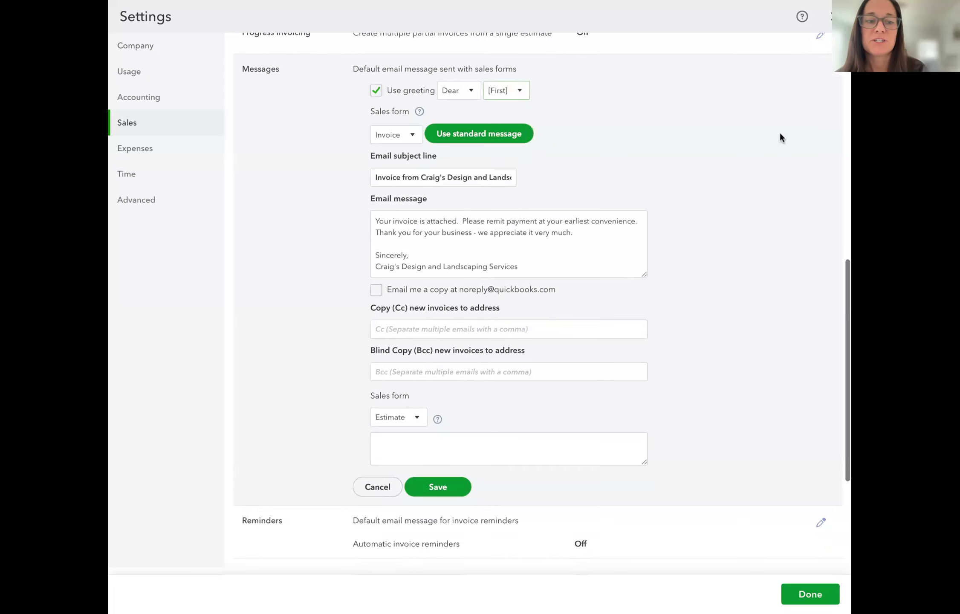
click(438, 486)
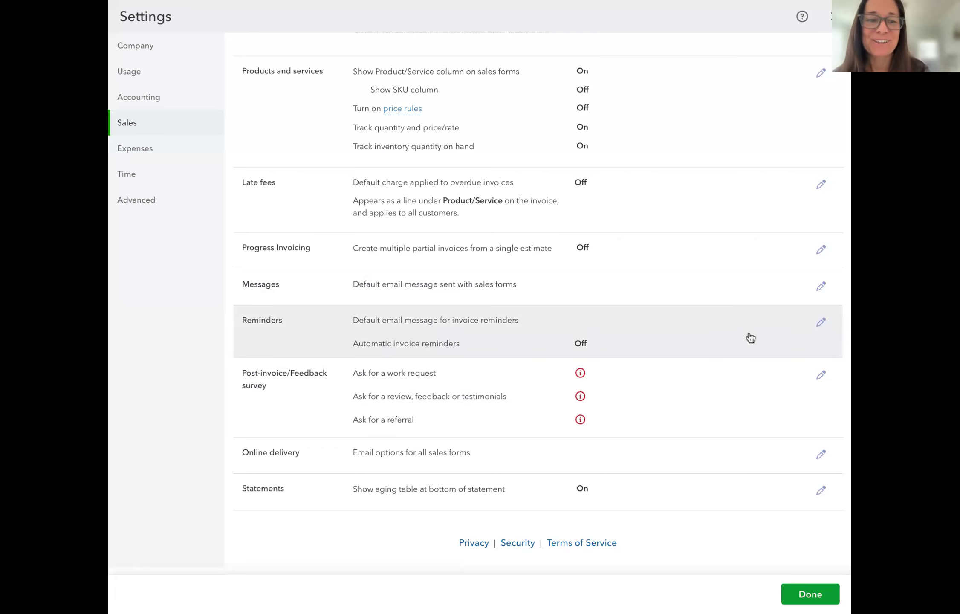
Turn on automatic invoice reminders, with the first reminder 3 days before the due date
click(820, 324)
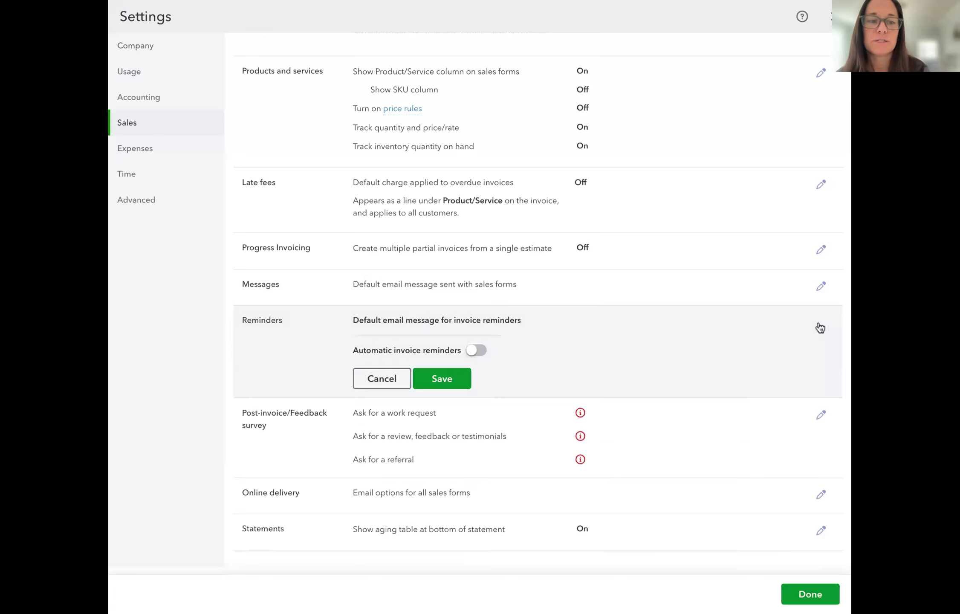
click(476, 350)
scroll(569, 341, down, 4)
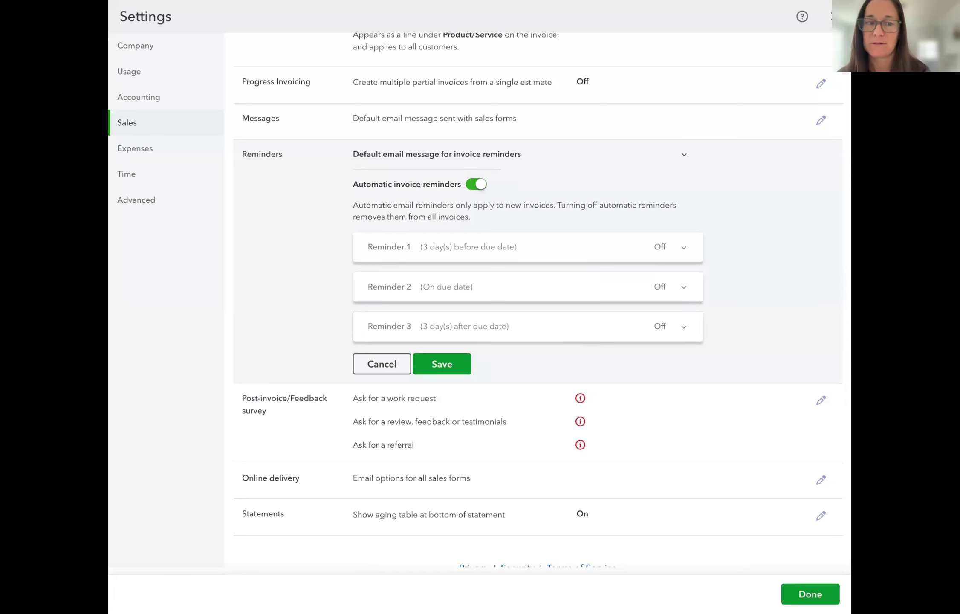
click(377, 251)
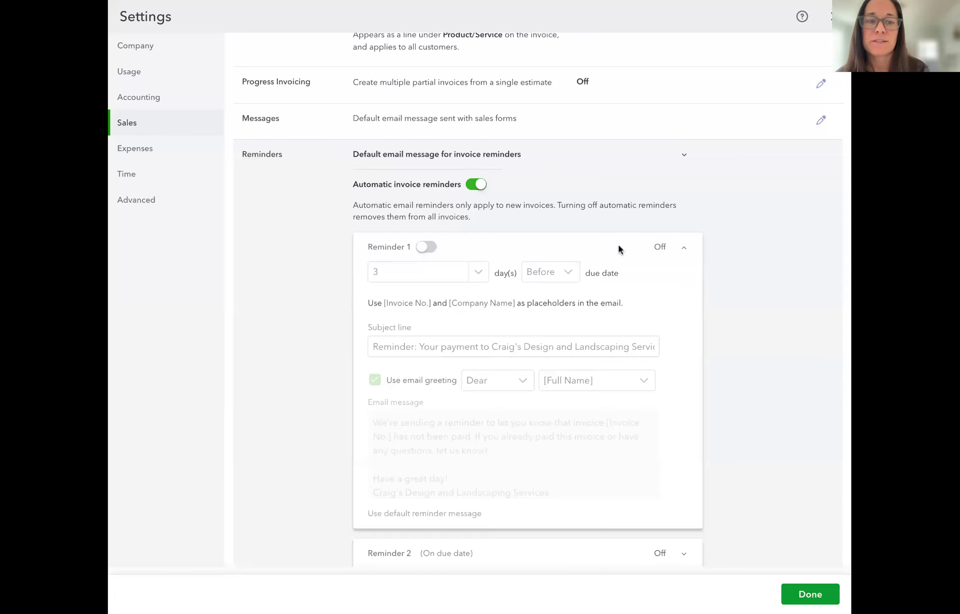
click(429, 248)
click(453, 280)
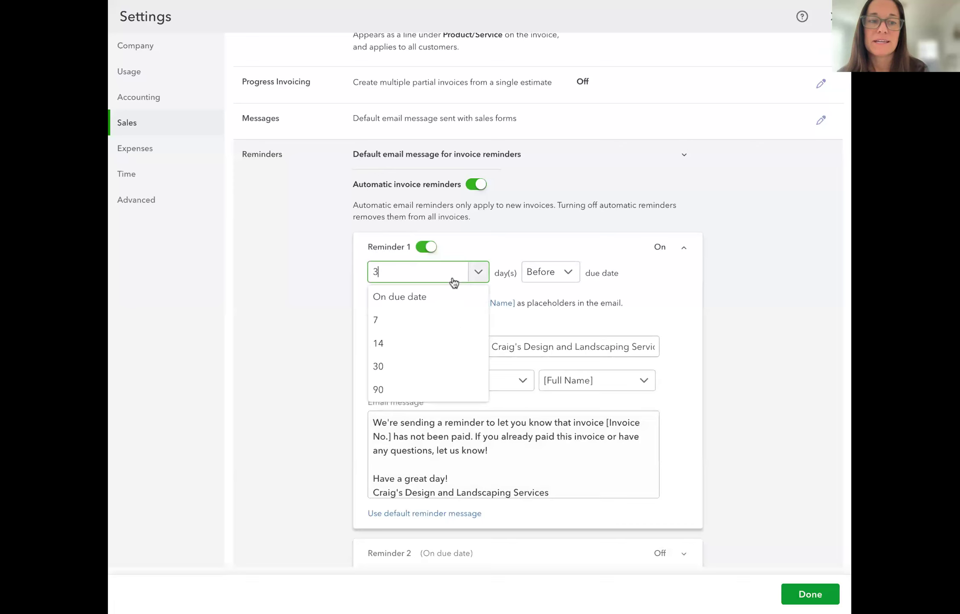
click(452, 278)
click(542, 280)
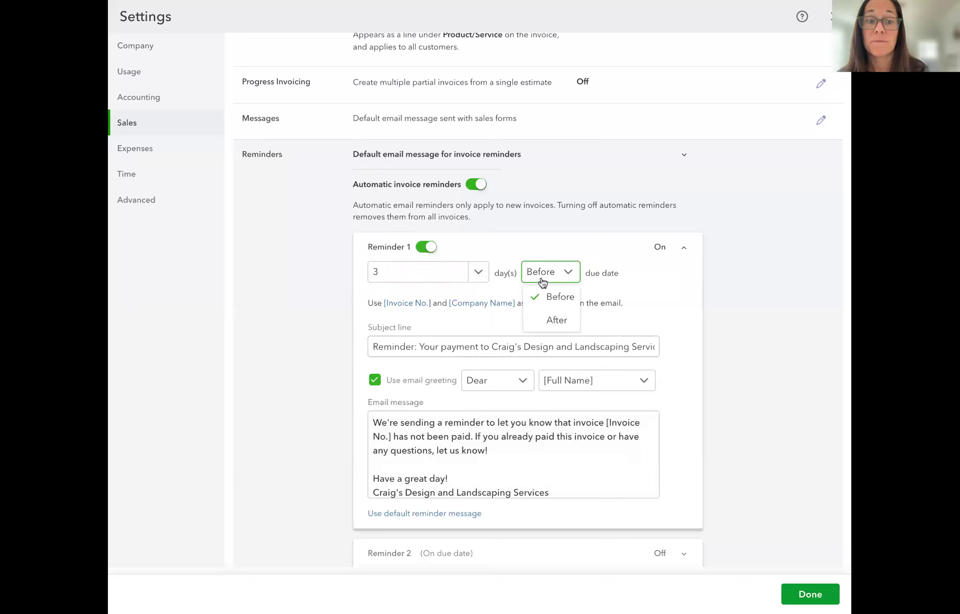
click(613, 249)
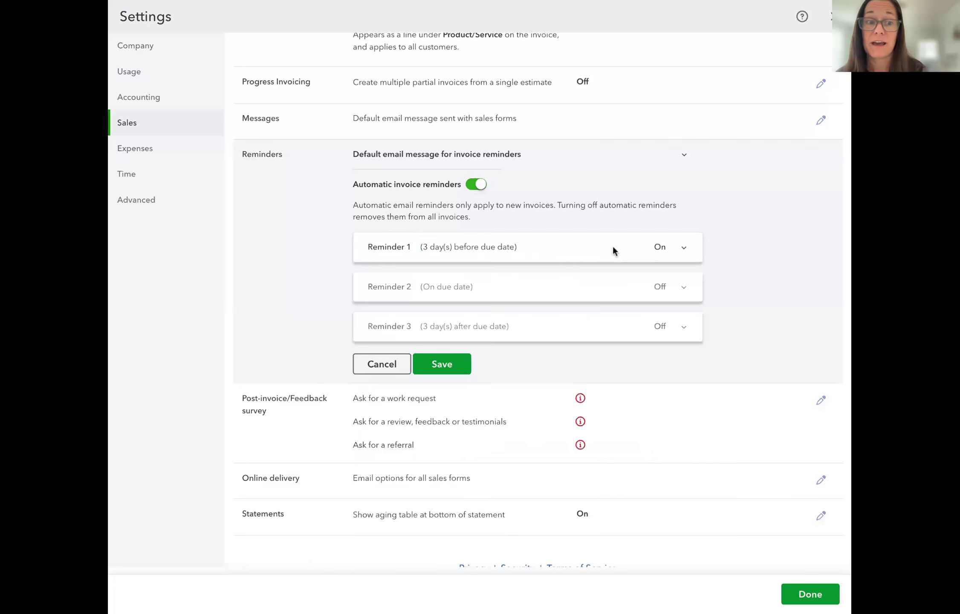
Review the second reminder, save the reminder settings, and close Settings
click(565, 252)
scroll(547, 330, down, 3)
scroll(411, 298, down, 1)
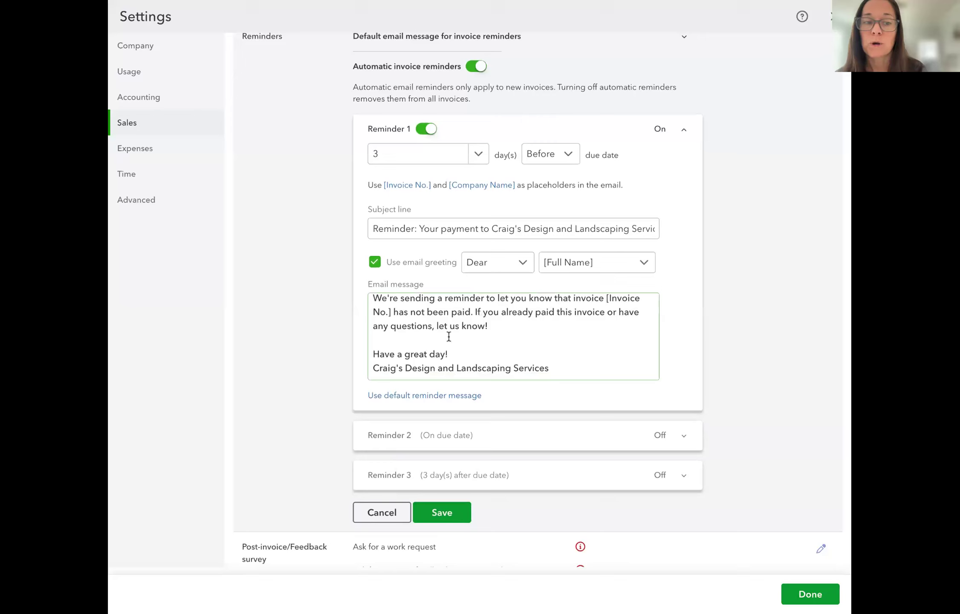
scroll(489, 341, up, 1)
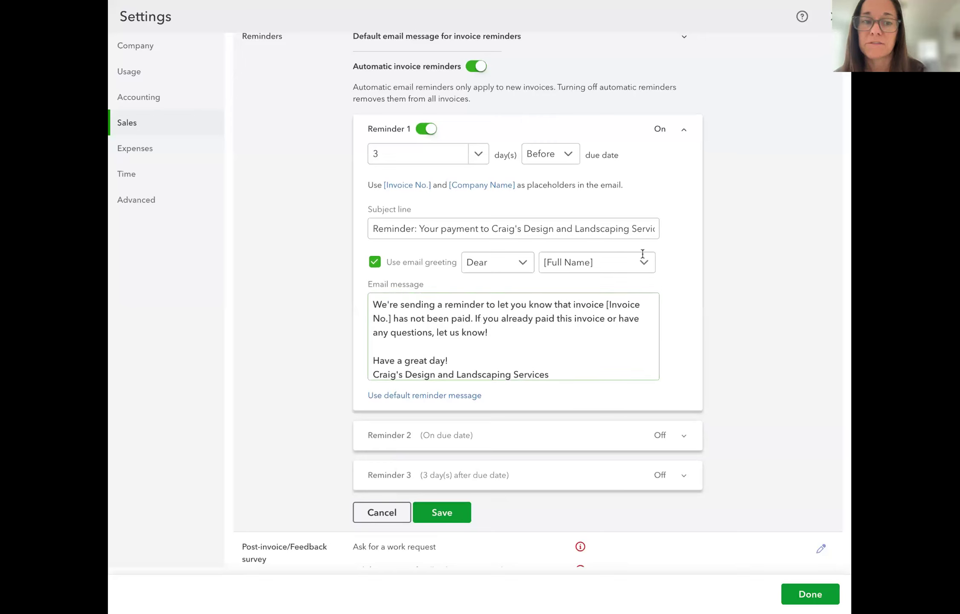
scroll(507, 290, down, 3)
click(437, 282)
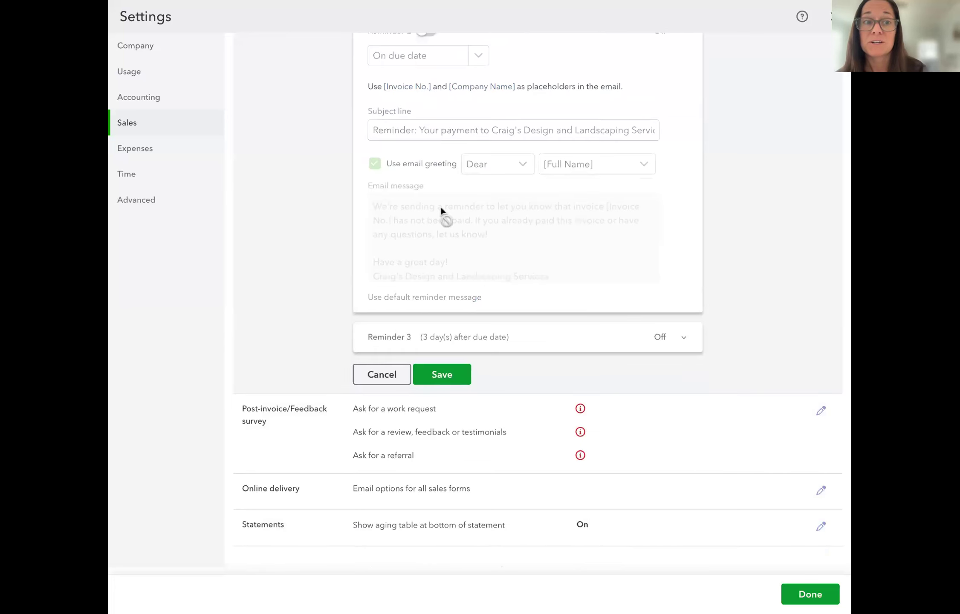
scroll(441, 205, up, 2)
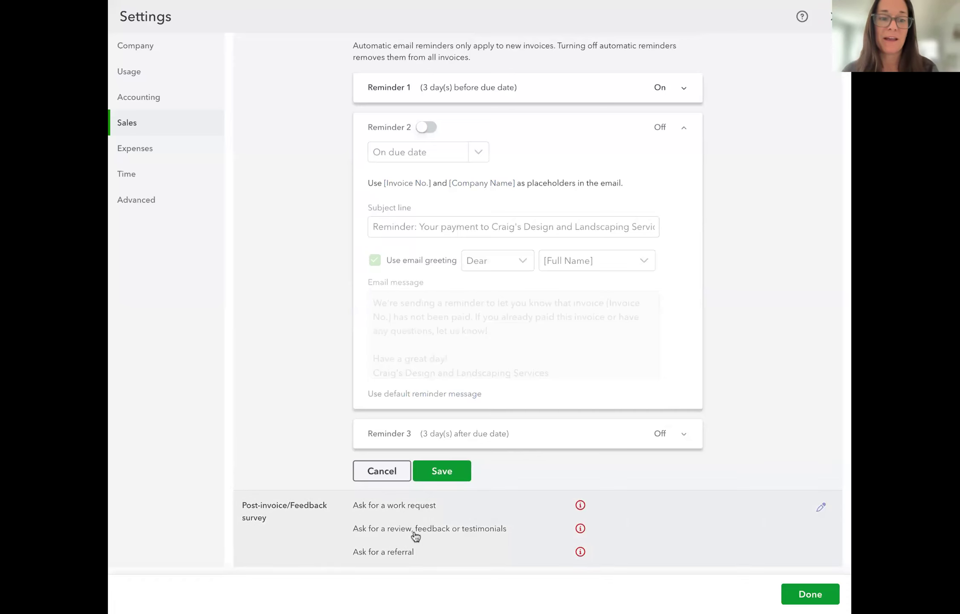
click(436, 476)
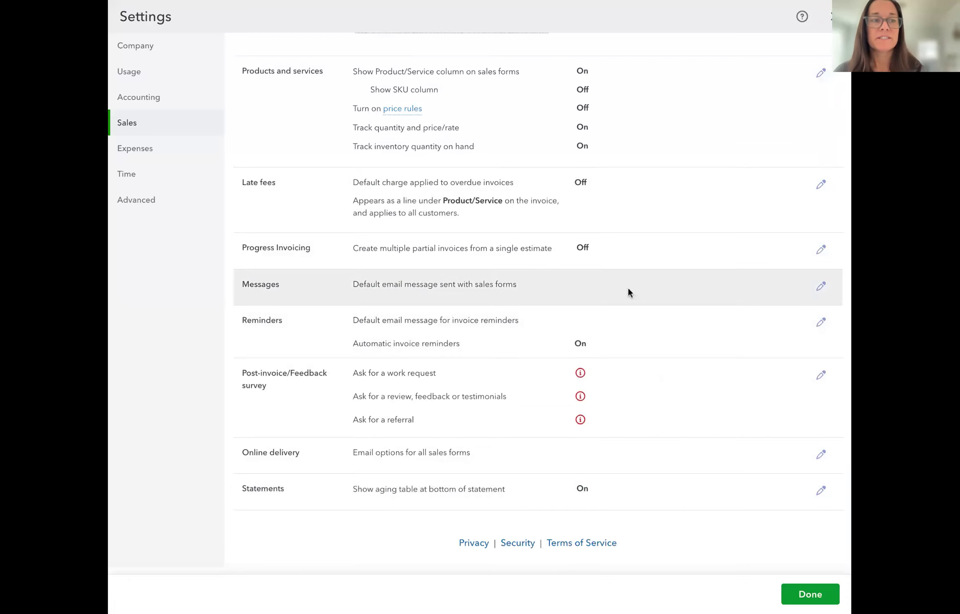
scroll(627, 286, up, 3)
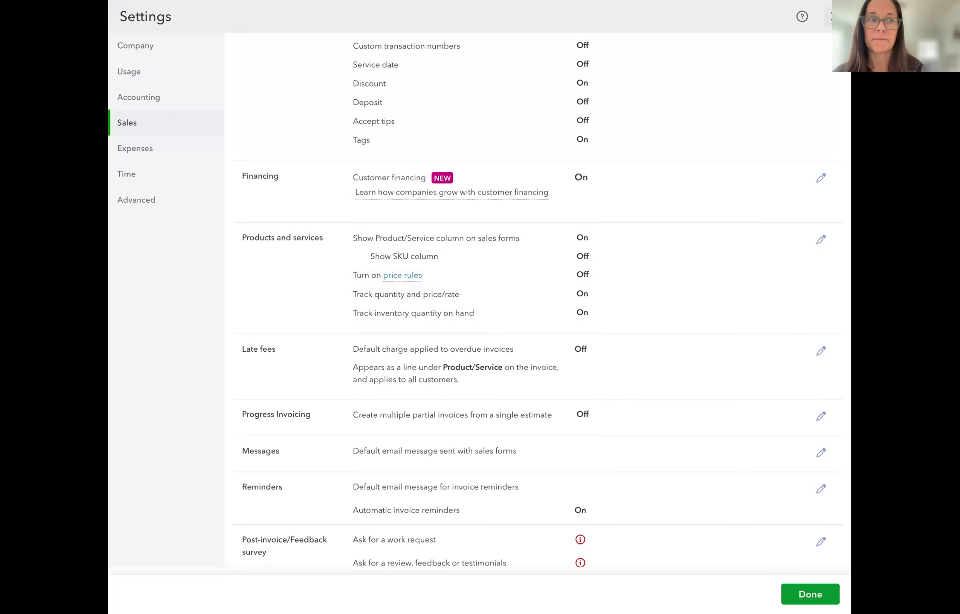
click(834, 16)
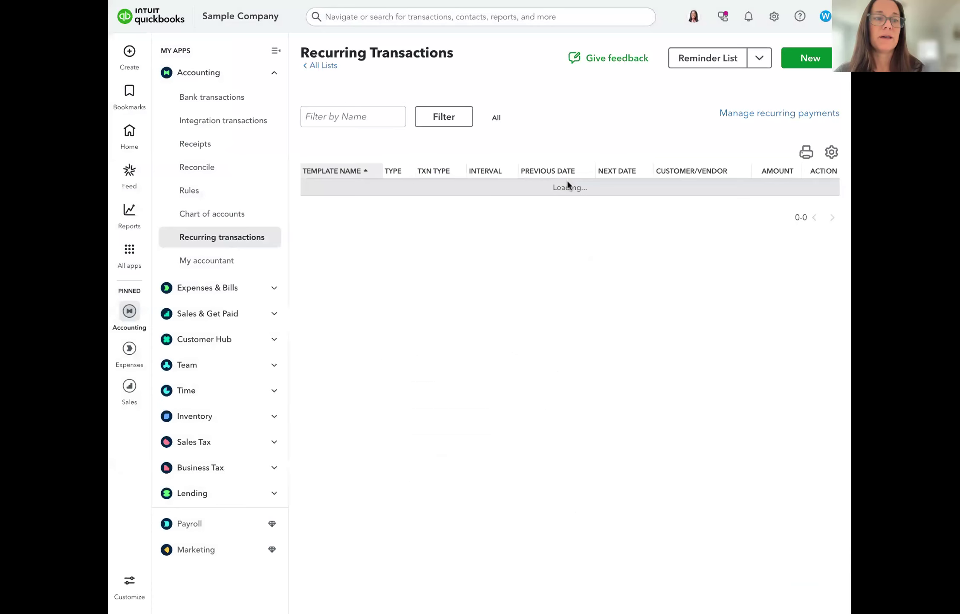
Open the Invoices list and browse all 31 invoices, with $5,281.52 overdue
click(188, 319)
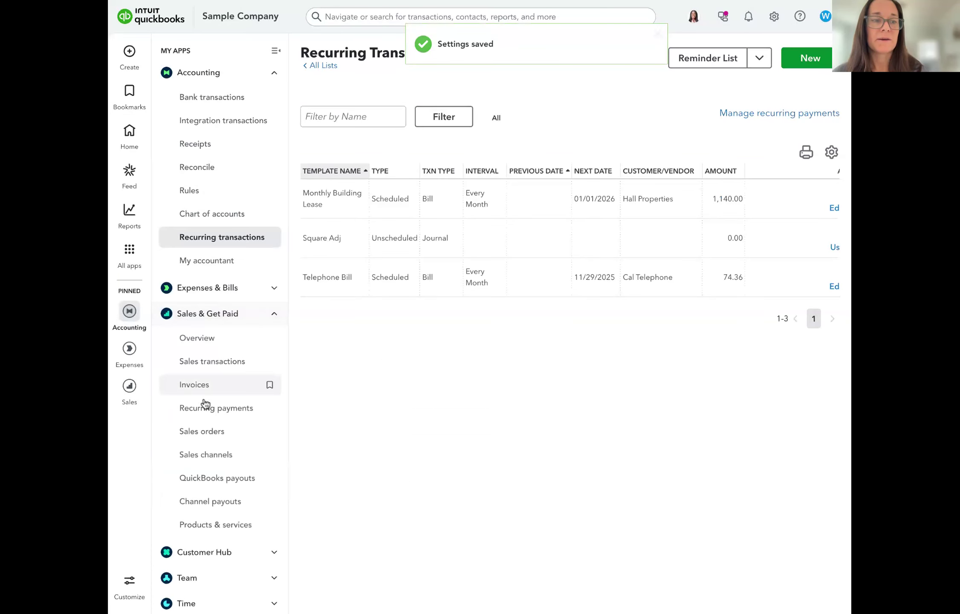
click(198, 396)
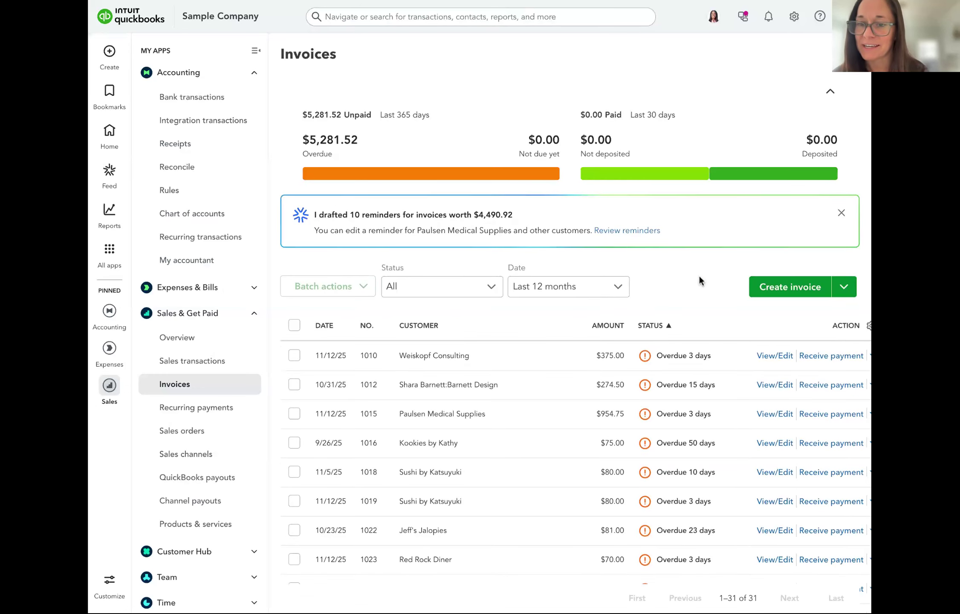
scroll(699, 280, down, 1)
scroll(699, 280, down, 4)
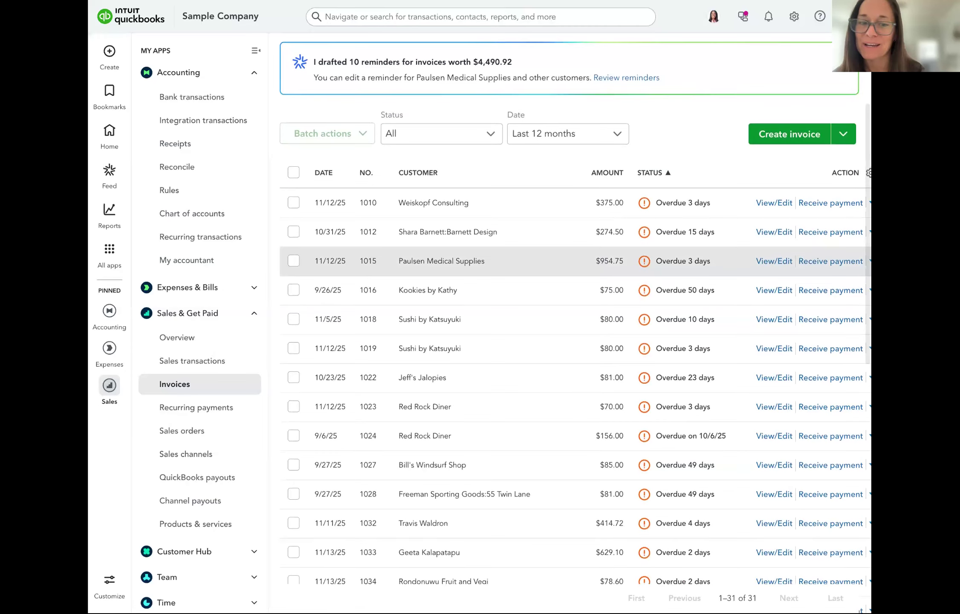
scroll(699, 280, down, 2)
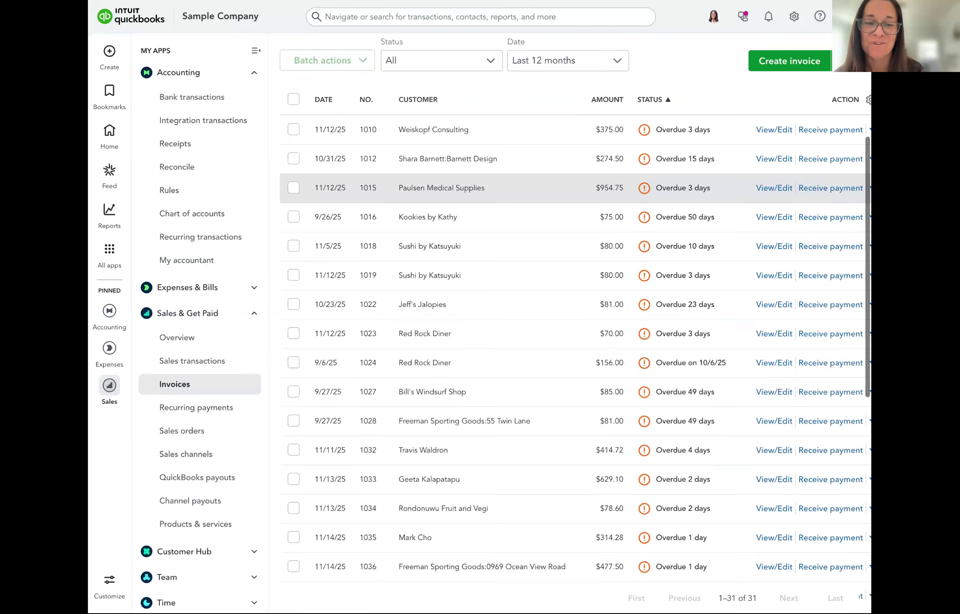
scroll(699, 280, down, 4)
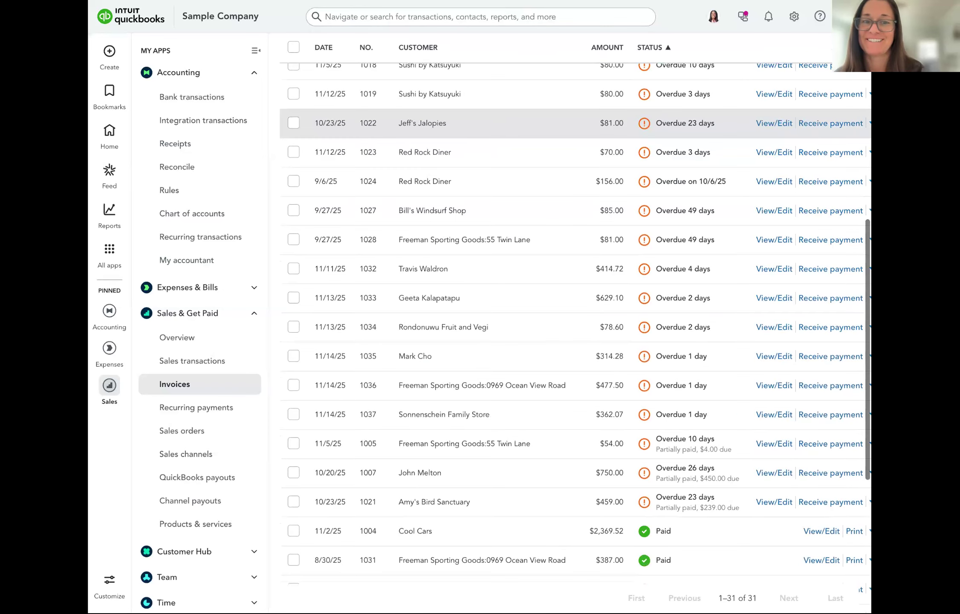
scroll(643, 144, up, 2)
scroll(643, 144, up, 5)
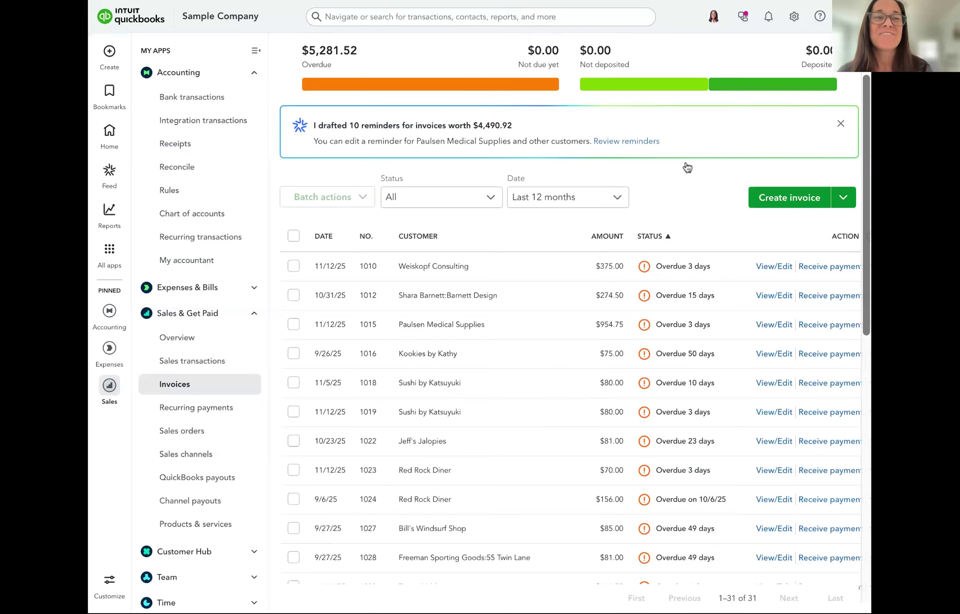
scroll(686, 167, up, 2)
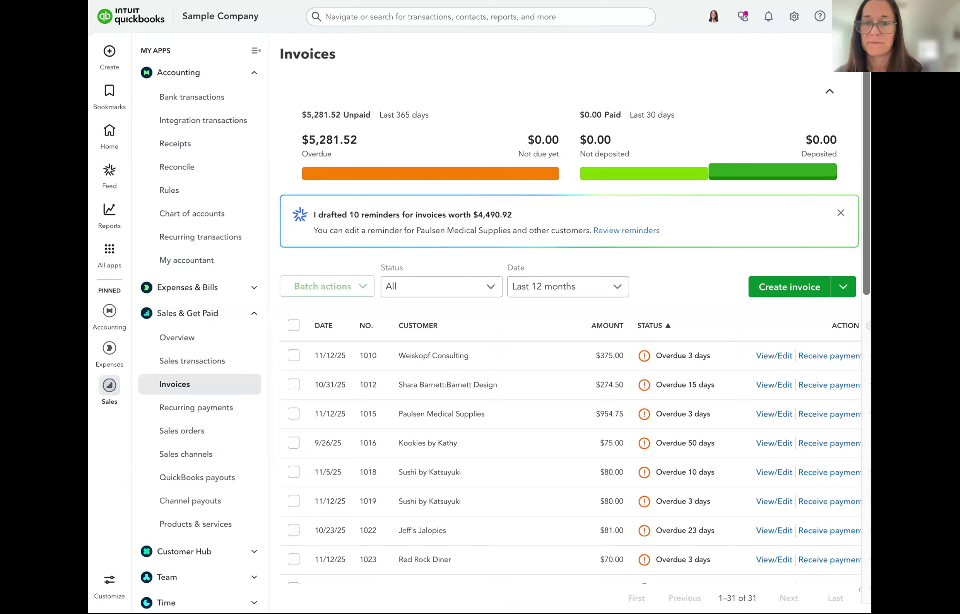
scroll(731, 263, down, 3)
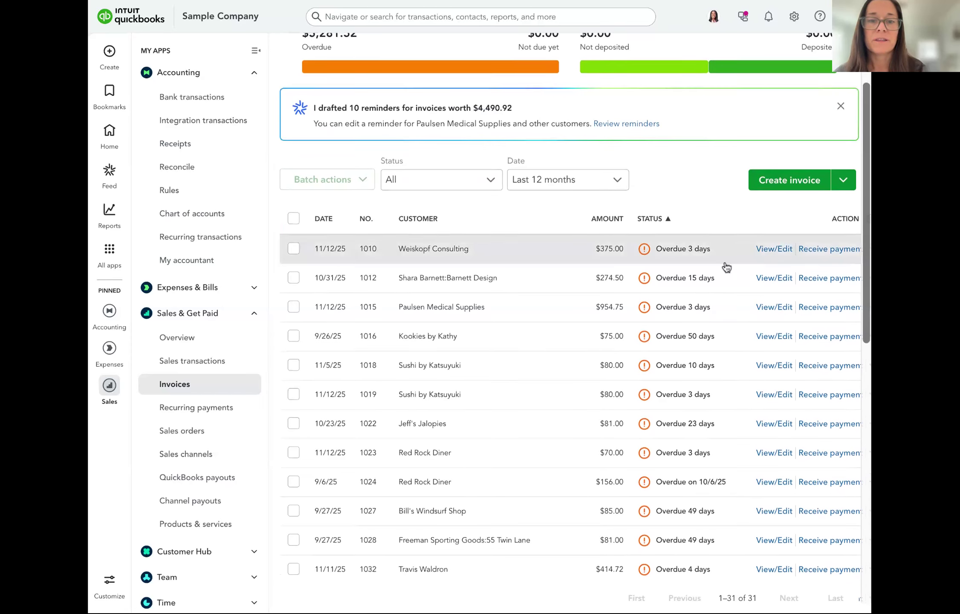
Open the summary panel of overdue $375.00 invoice 1010, marked not yet sent
scroll(631, 240, right, 1)
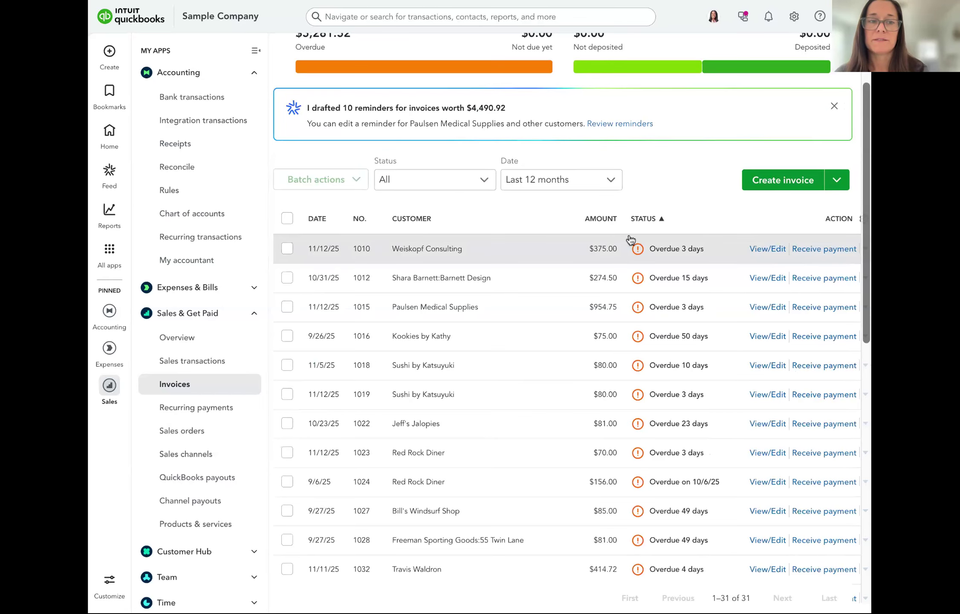
scroll(630, 240, right, 1)
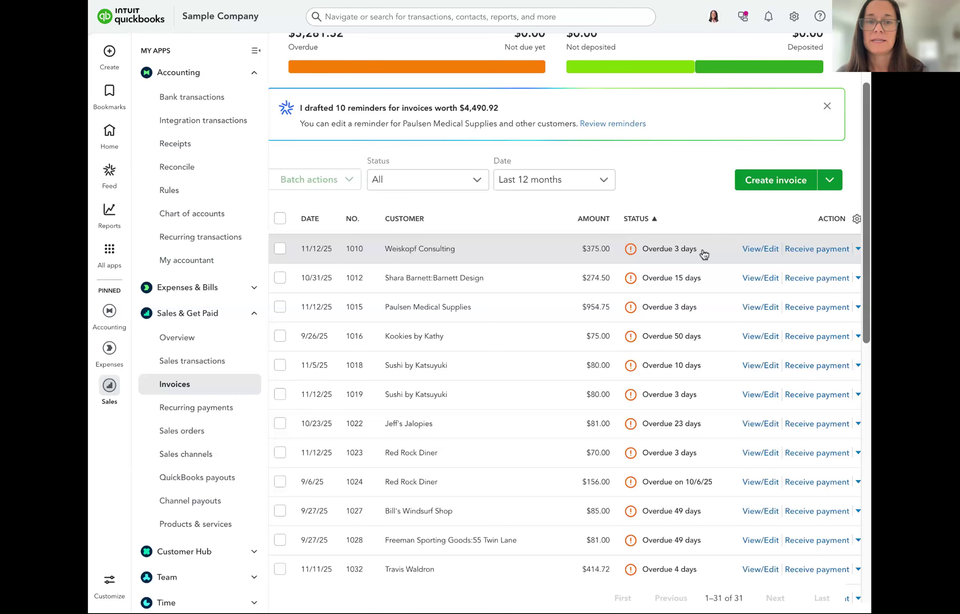
click(703, 254)
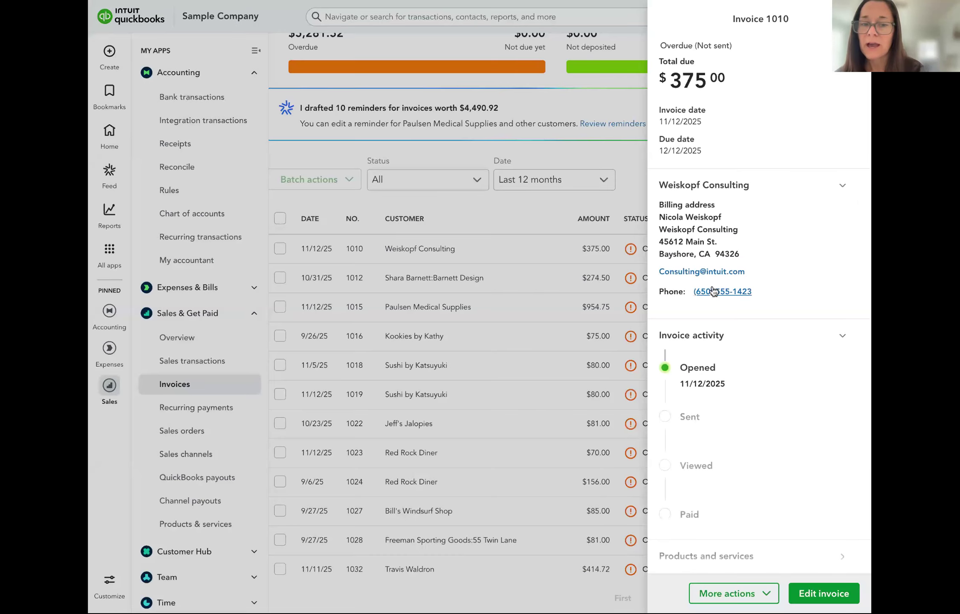
scroll(695, 423, down, 2)
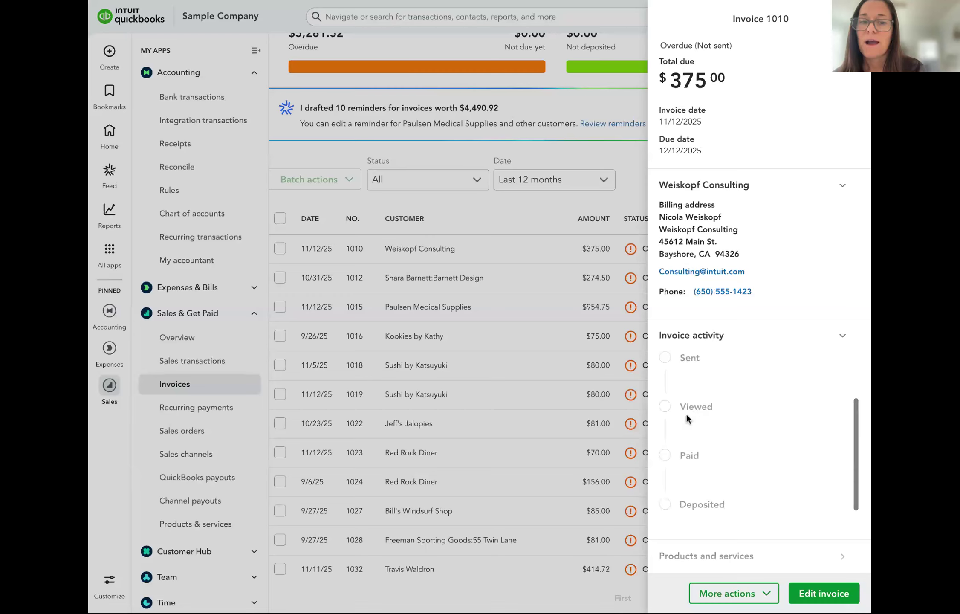
scroll(689, 419, up, 2)
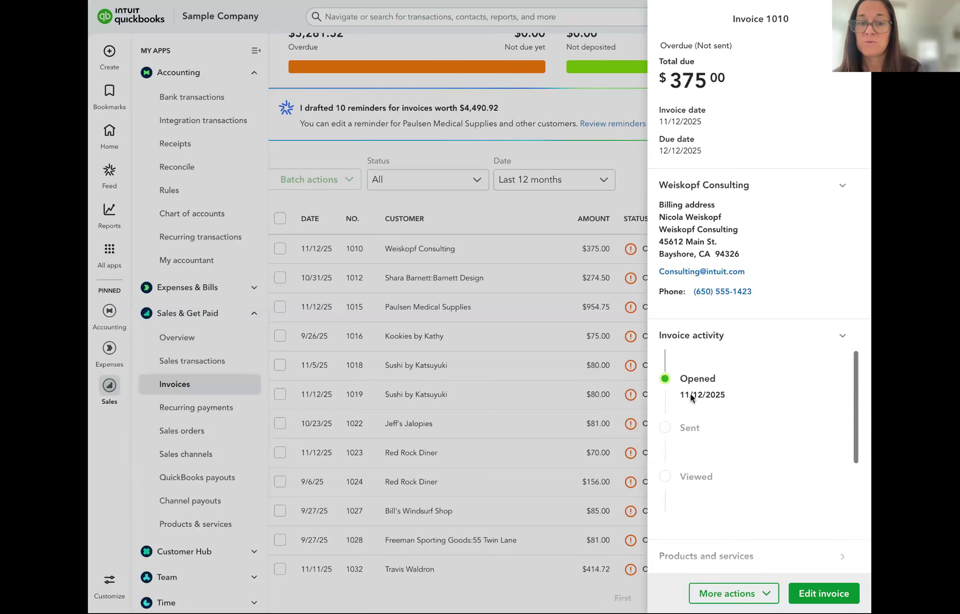
scroll(690, 393, down, 1)
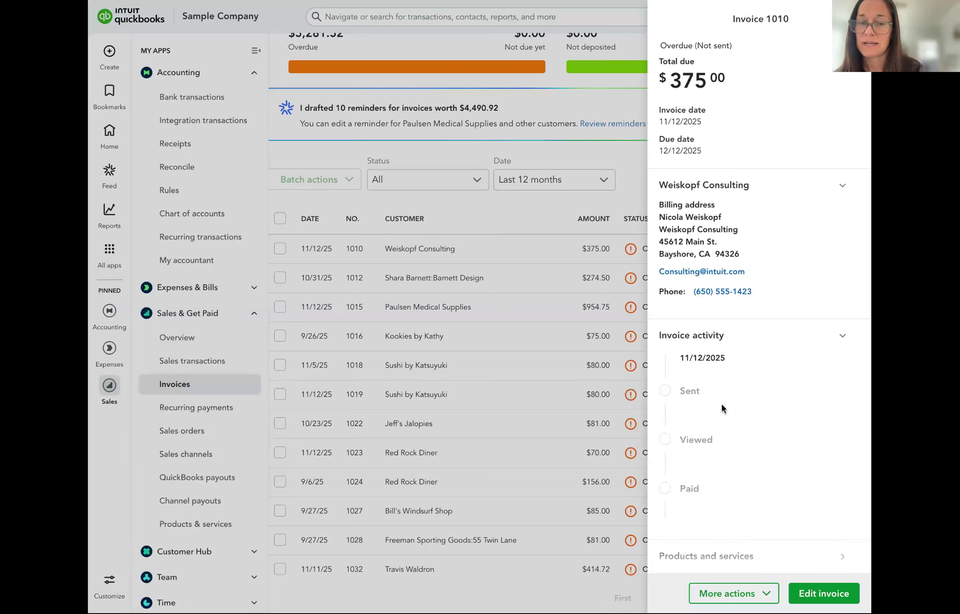
scroll(717, 450, down, 1)
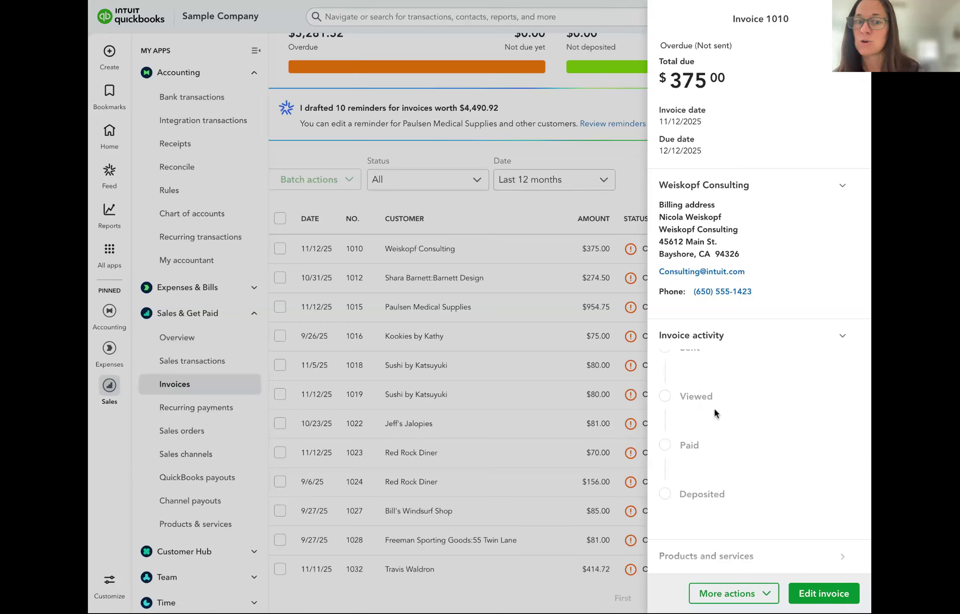
scroll(708, 403, up, 2)
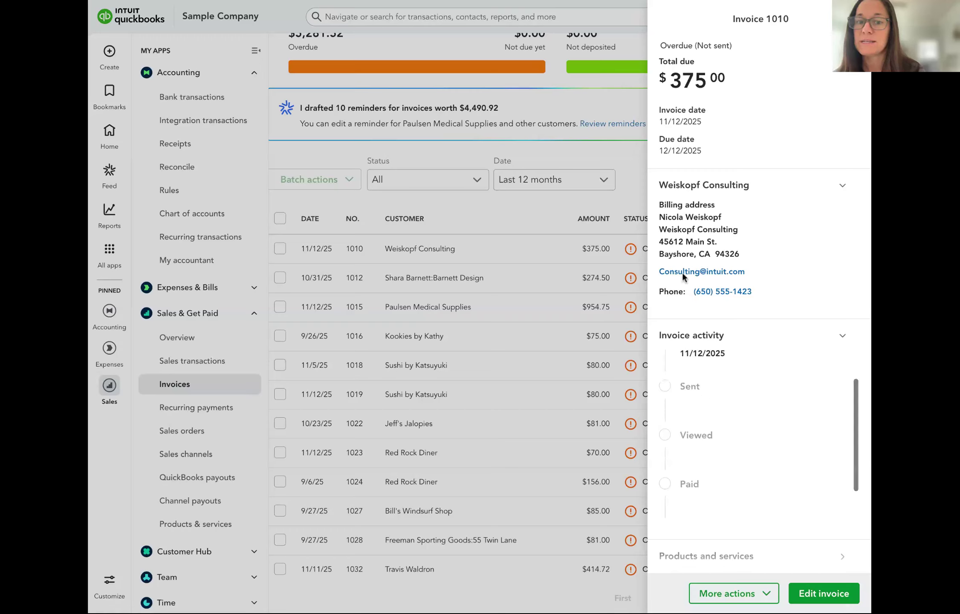
scroll(699, 429, down, 1)
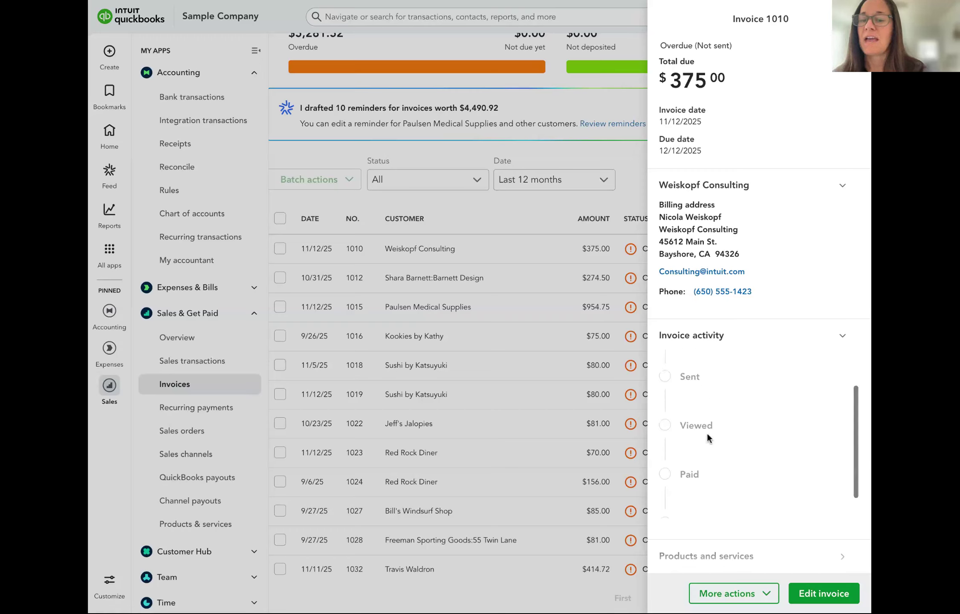
scroll(708, 431, down, 2)
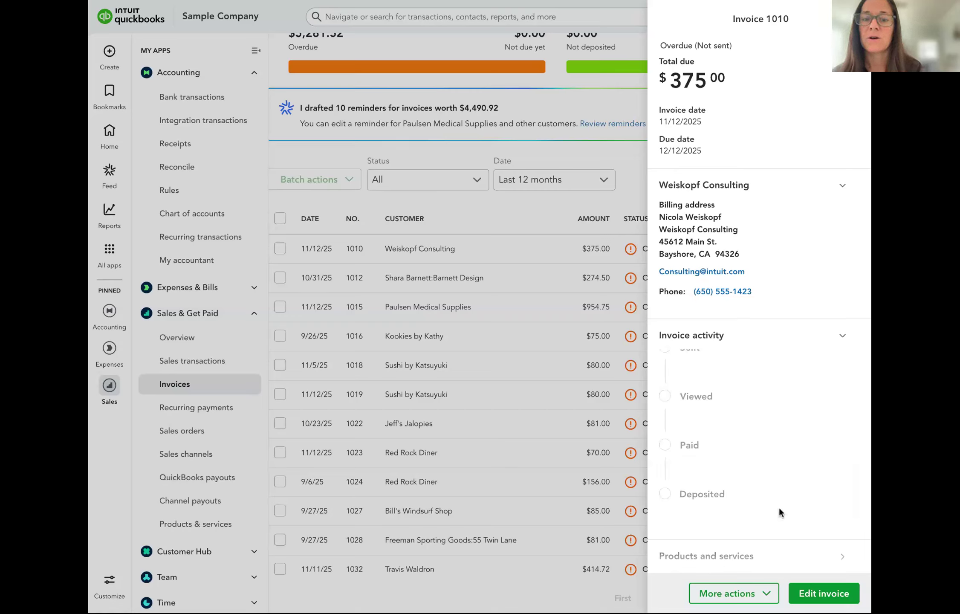
click(856, 19)
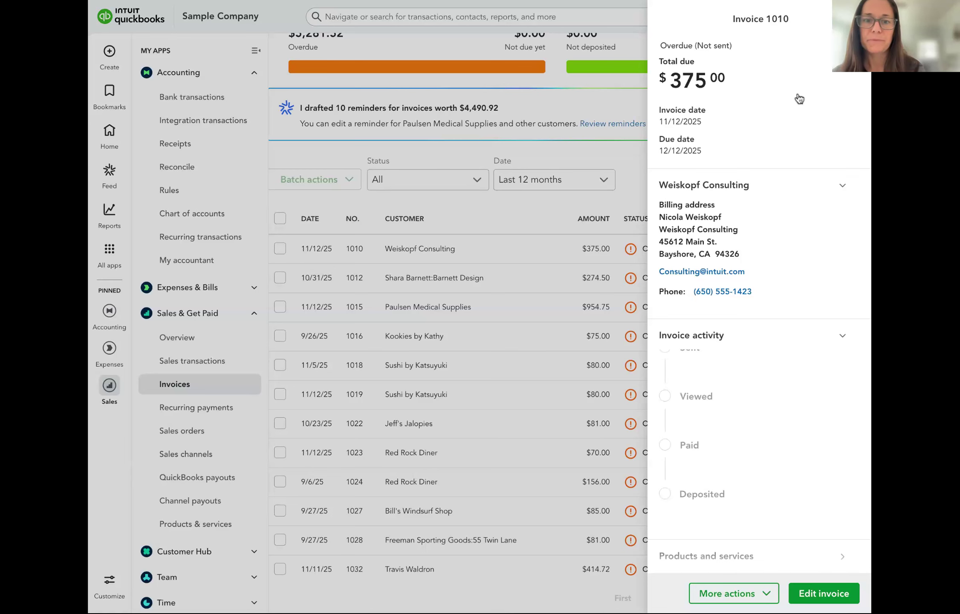
scroll(746, 143, up, 3)
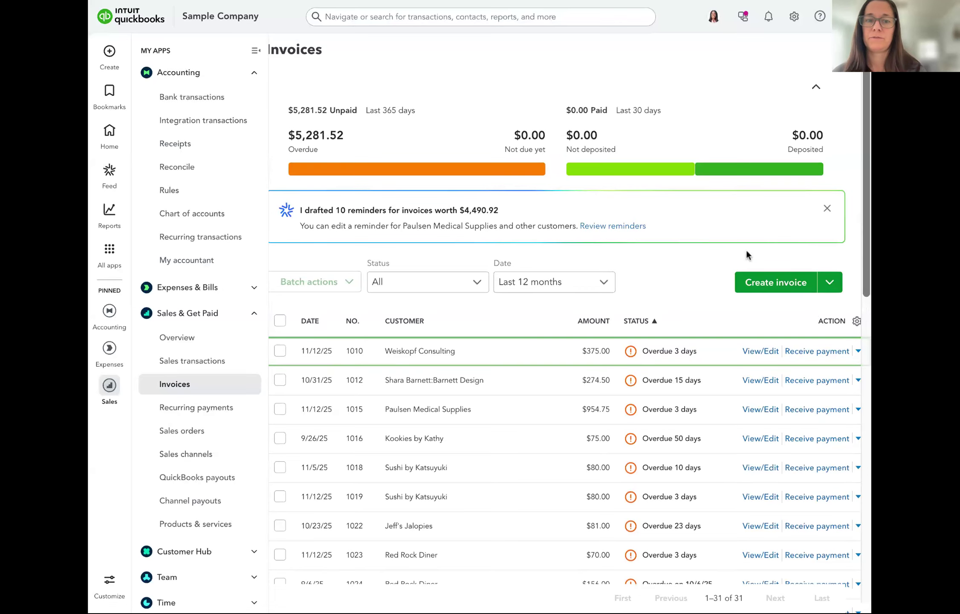
Start a new blank invoice and scroll down to its product lines
click(760, 282)
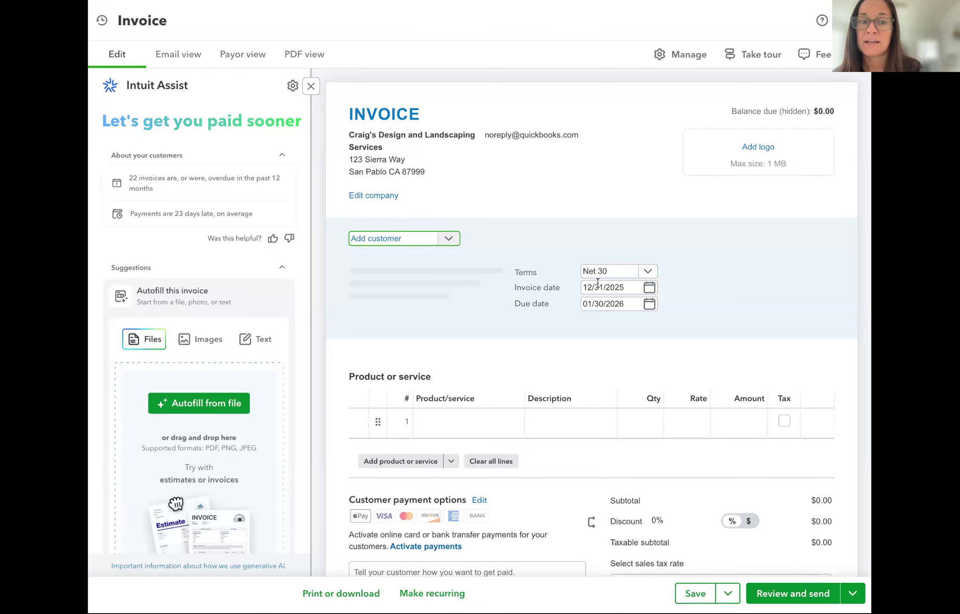
scroll(635, 277, down, 1)
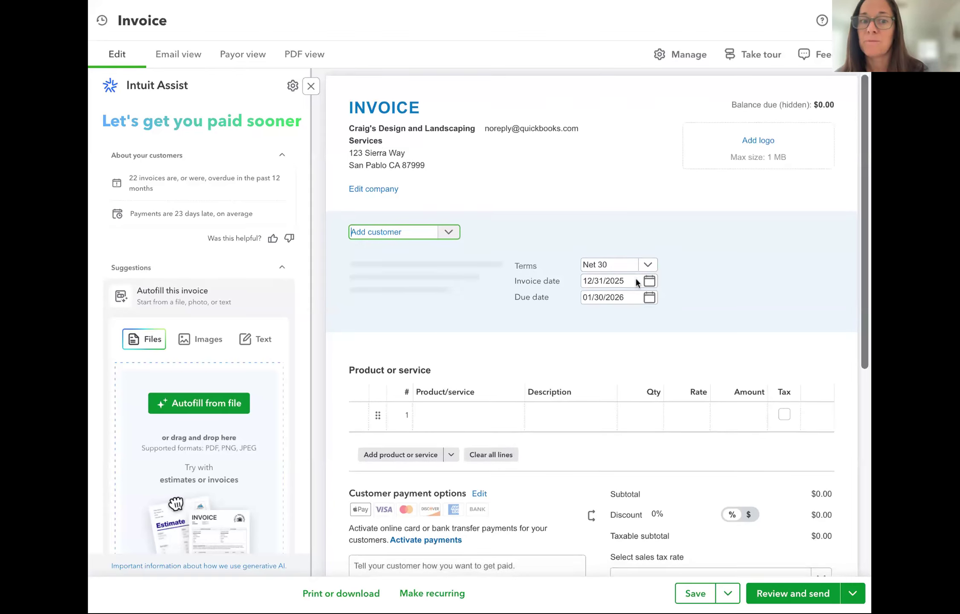
scroll(686, 297, down, 2)
scroll(686, 298, down, 1)
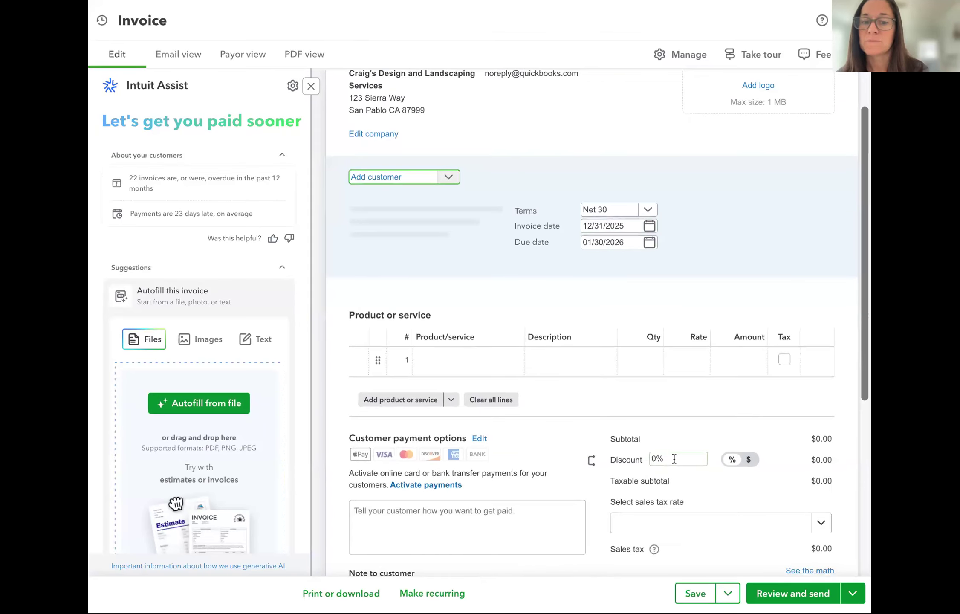
scroll(673, 458, down, 2)
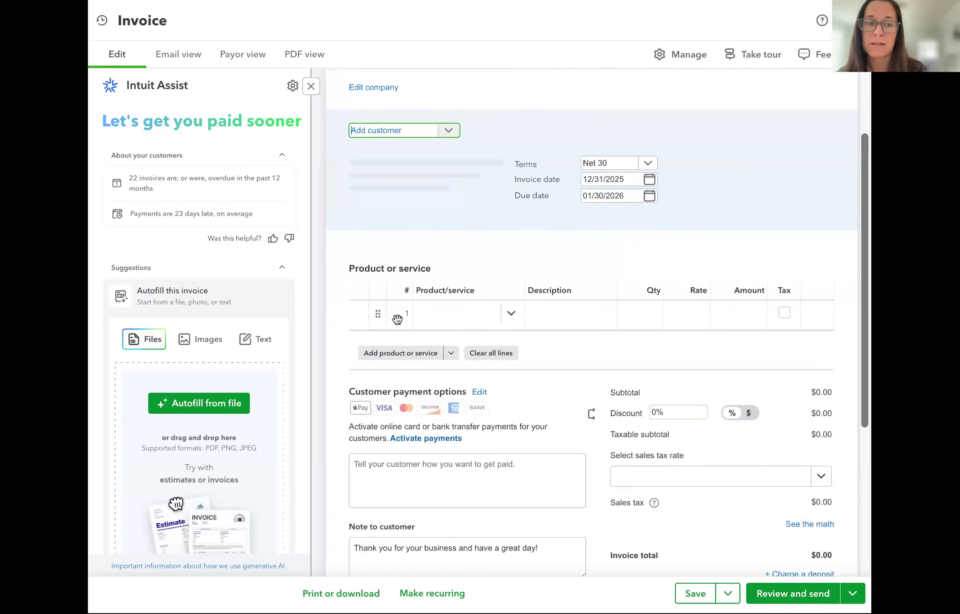
Add a Design:Design line, Custom Design, quantity 1 at rate 75, totalling $75.00
click(469, 324)
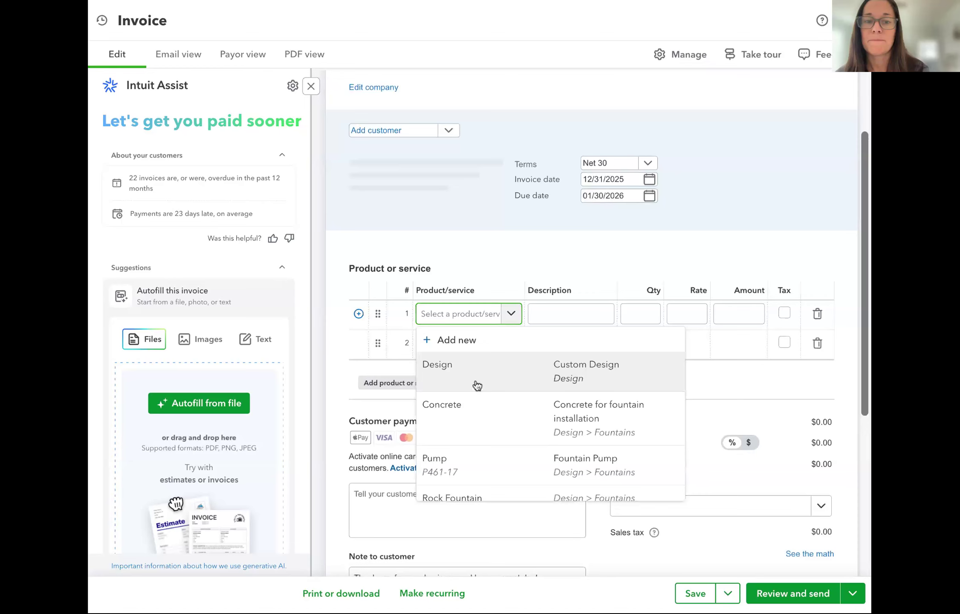
click(476, 386)
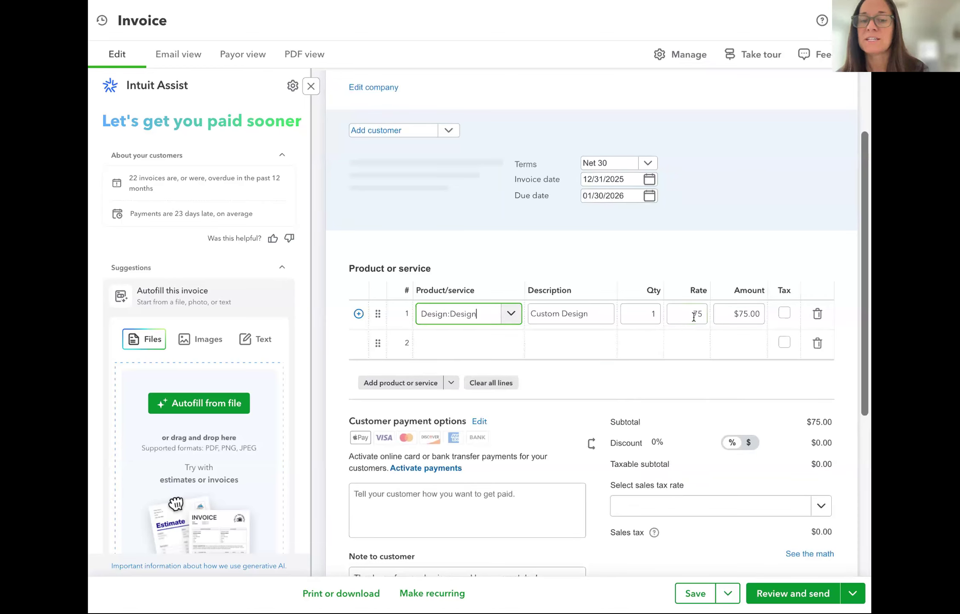
scroll(696, 324, down, 3)
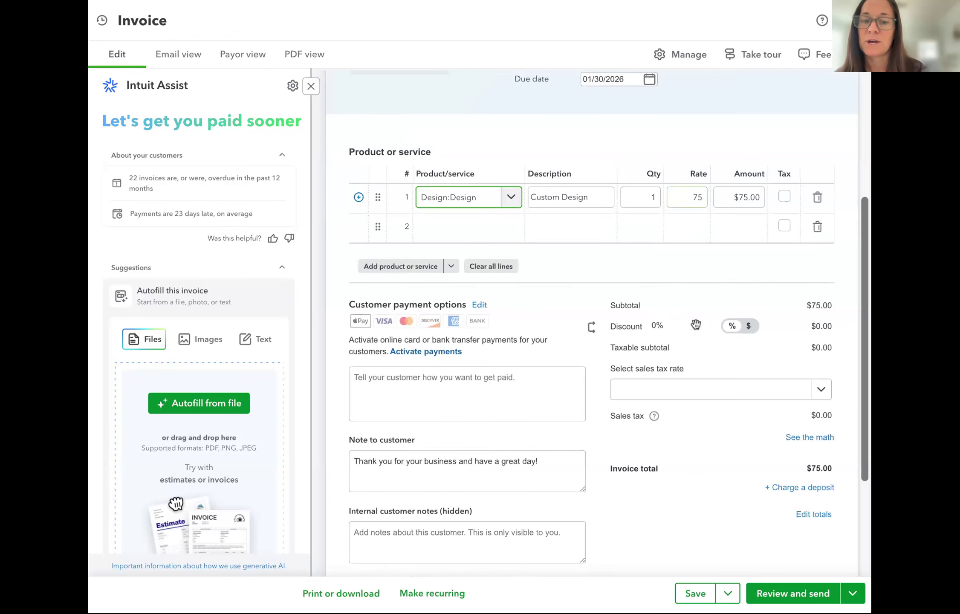
scroll(696, 324, down, 2)
scroll(695, 324, down, 2)
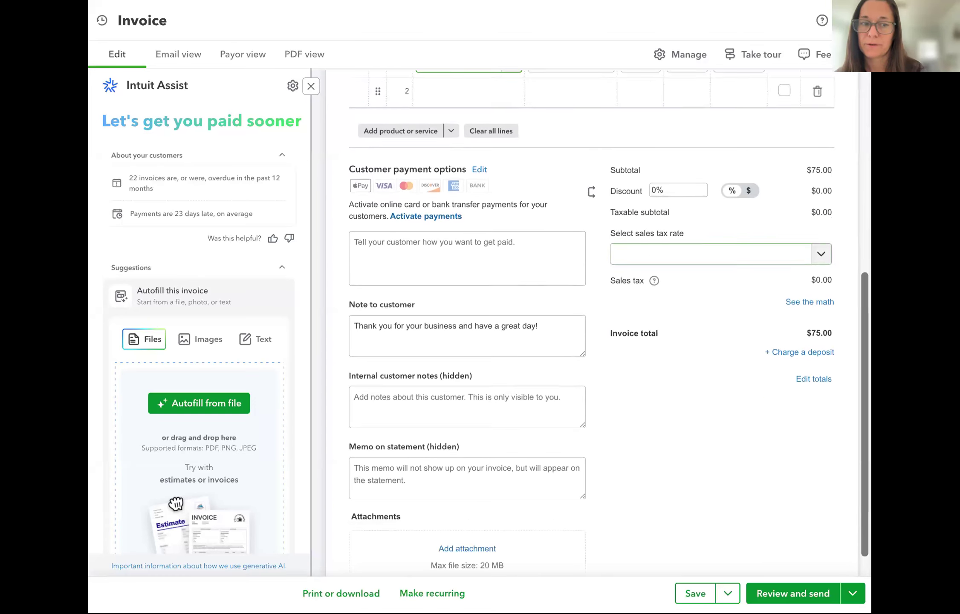
scroll(591, 323, up, 3)
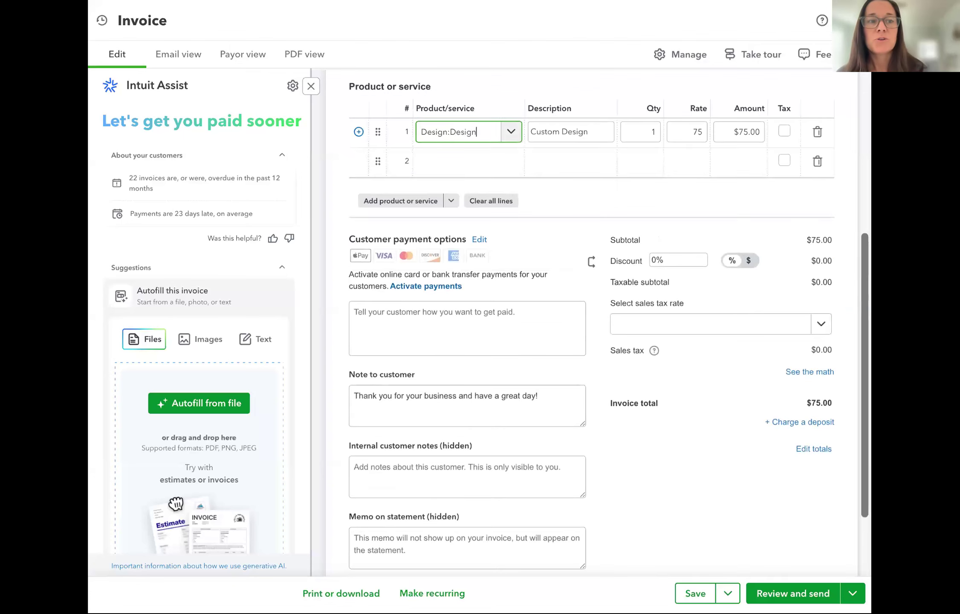
scroll(682, 164, up, 8)
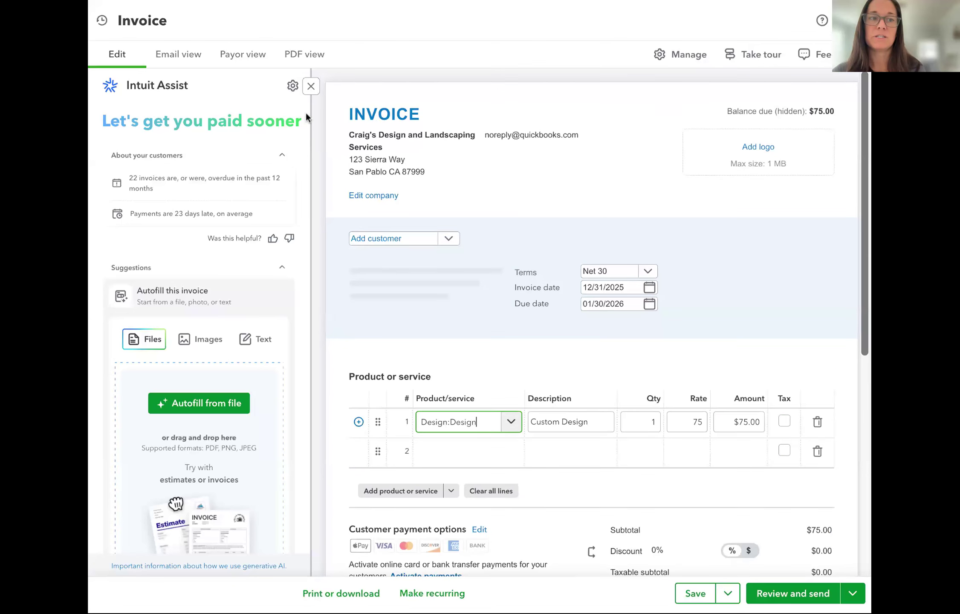
click(311, 89)
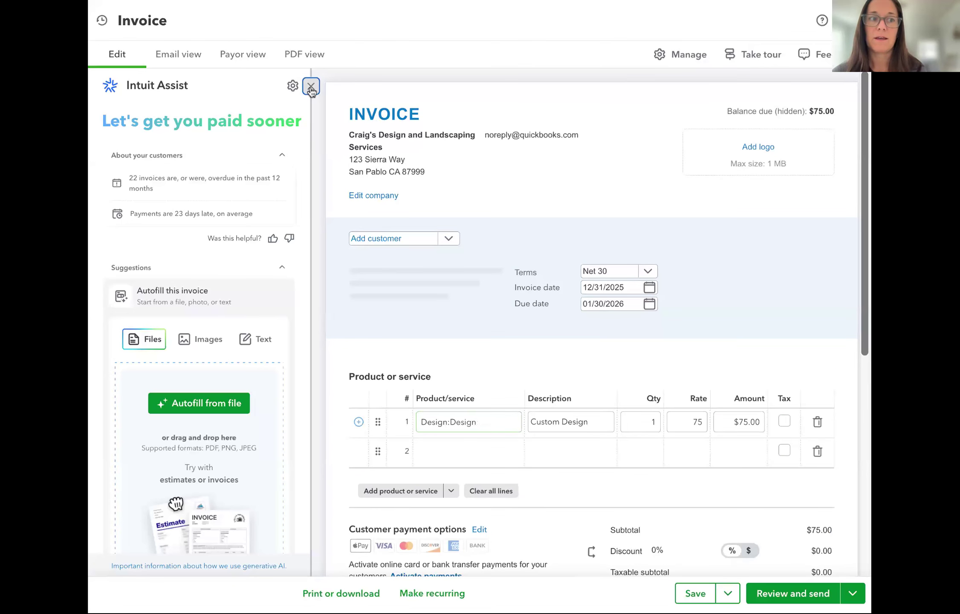
Discard the unsaved $75.00 invoice and return to the list of 31 invoices
click(311, 88)
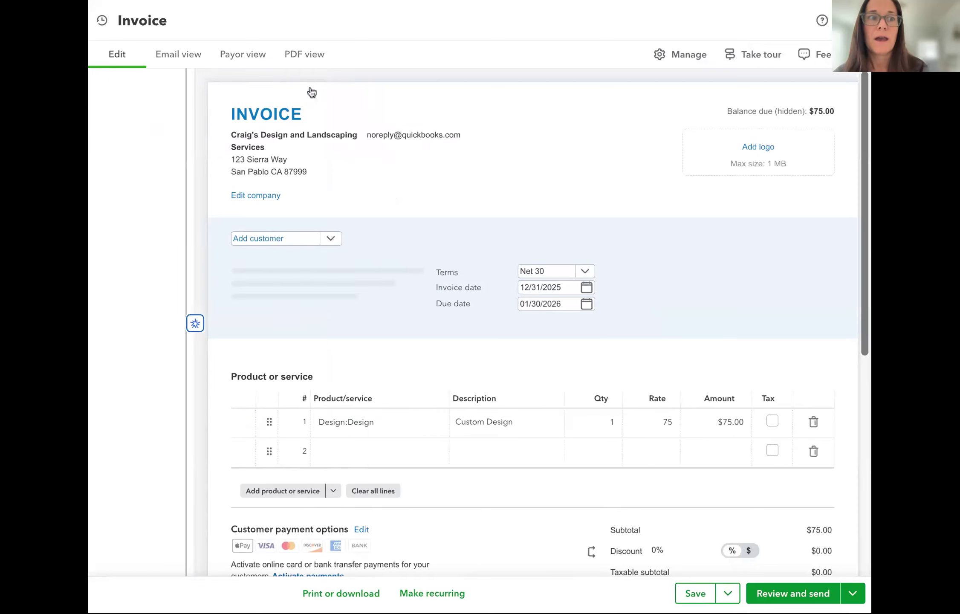
click(854, 21)
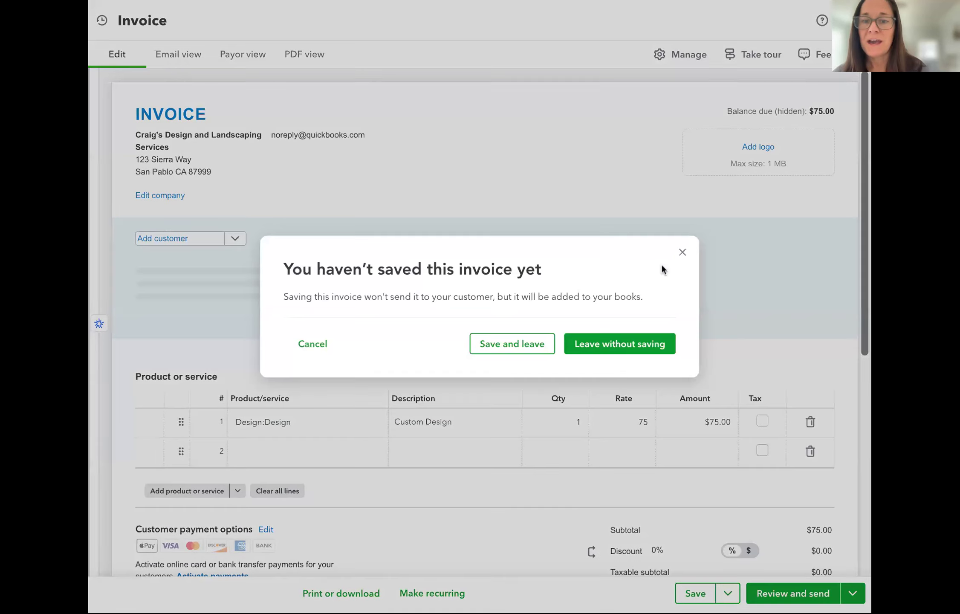
click(682, 252)
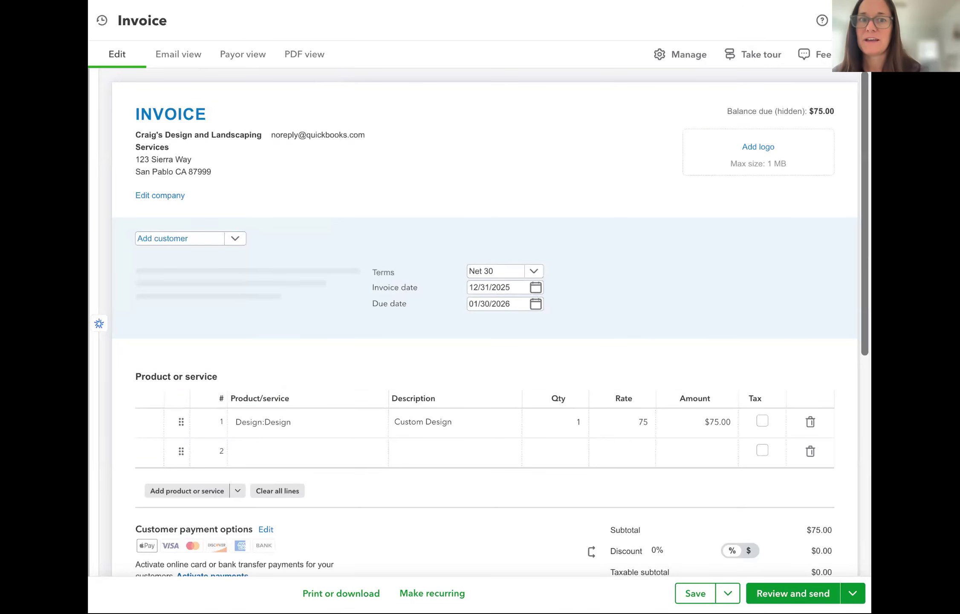
click(853, 20)
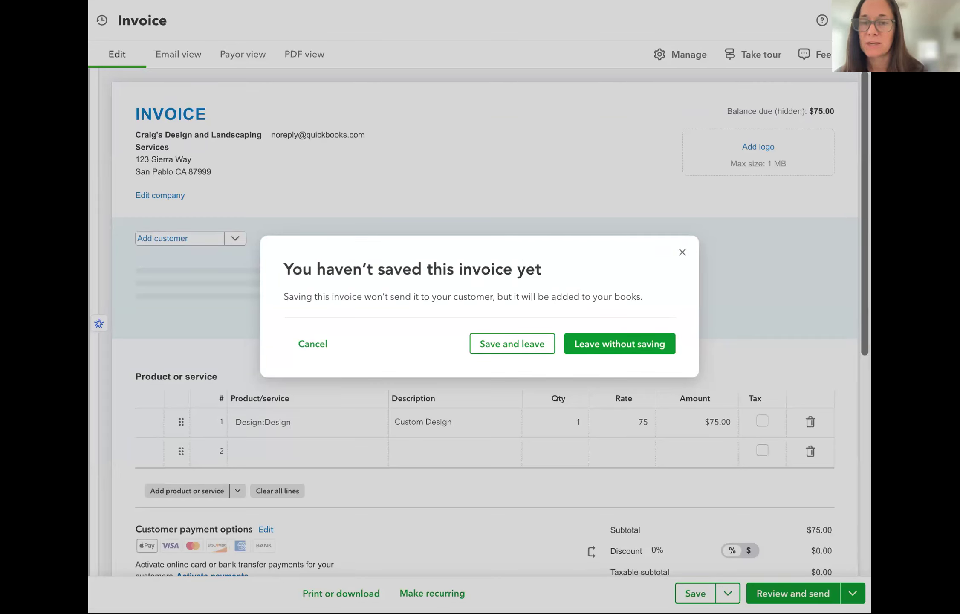
click(612, 344)
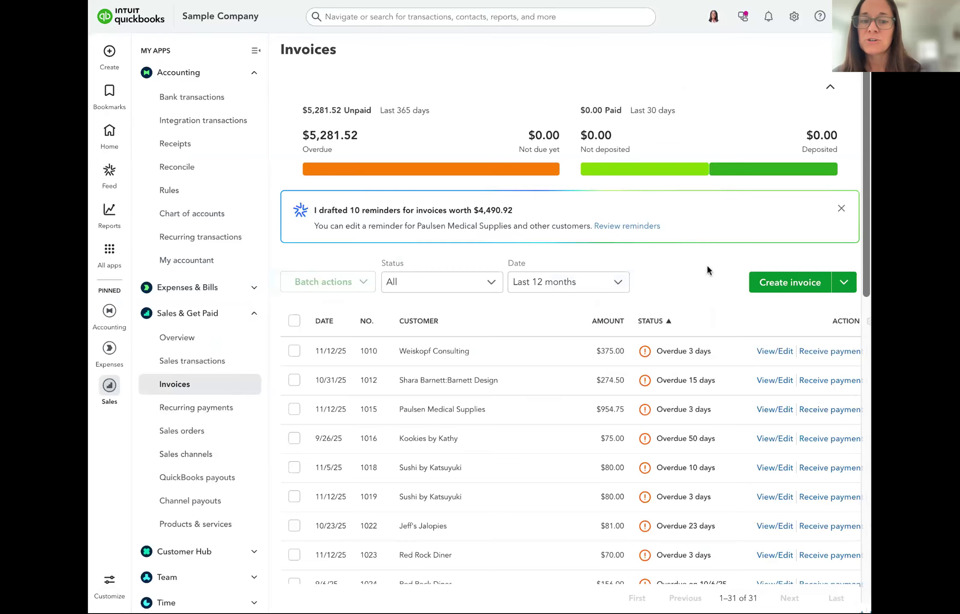
scroll(707, 269, down, 3)
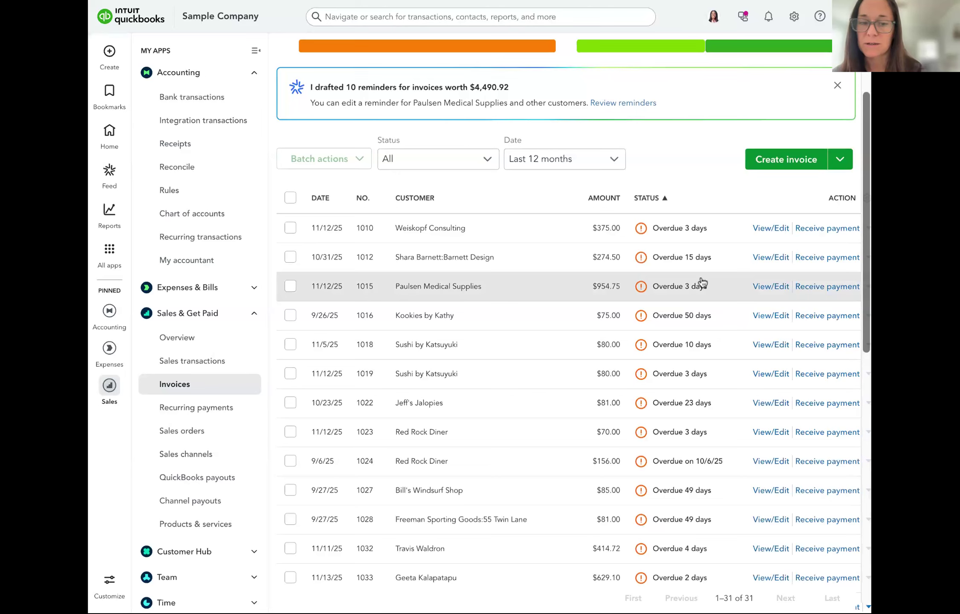
scroll(703, 283, down, 1)
scroll(703, 282, down, 1)
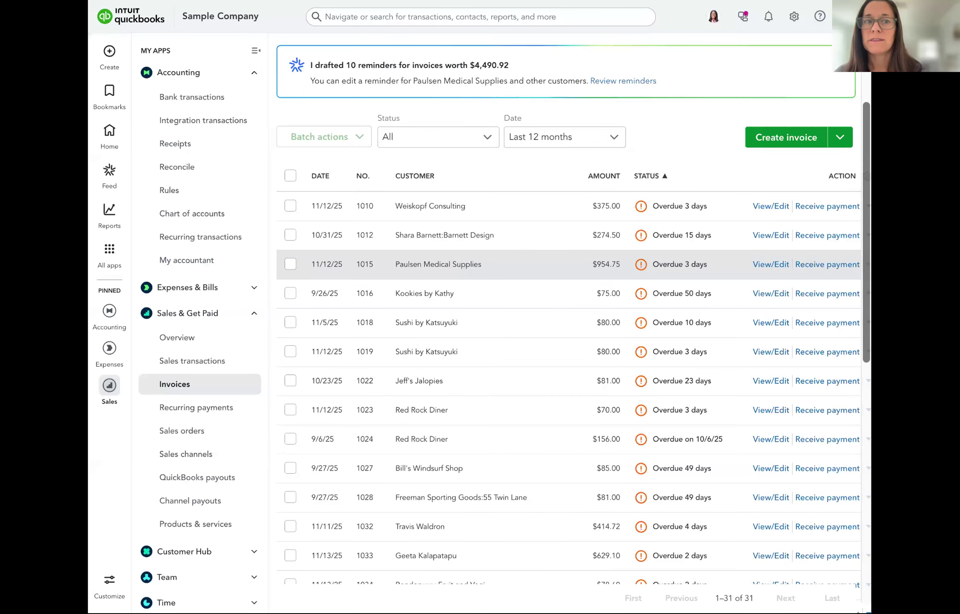
scroll(573, 303, down, 3)
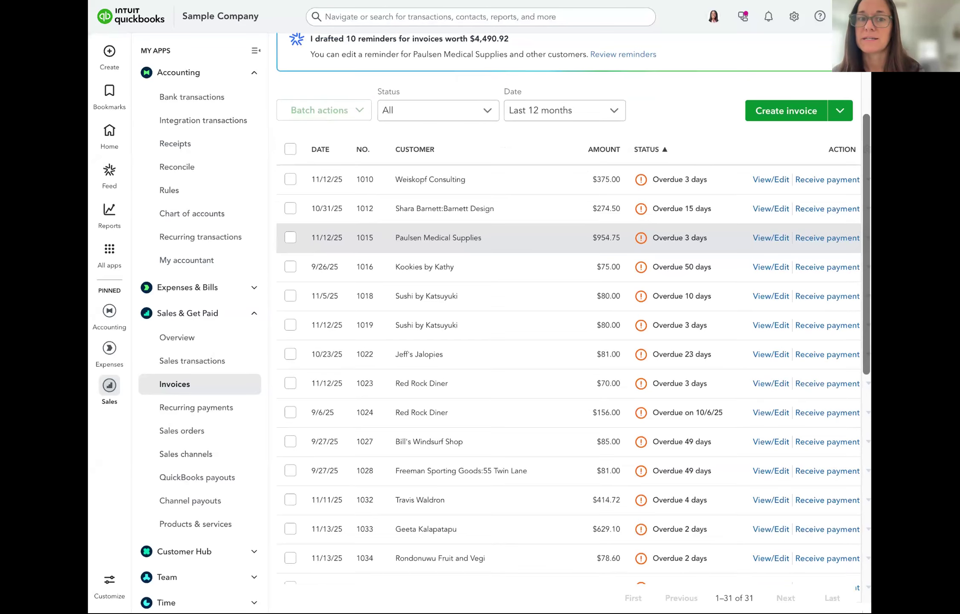
scroll(733, 229, down, 5)
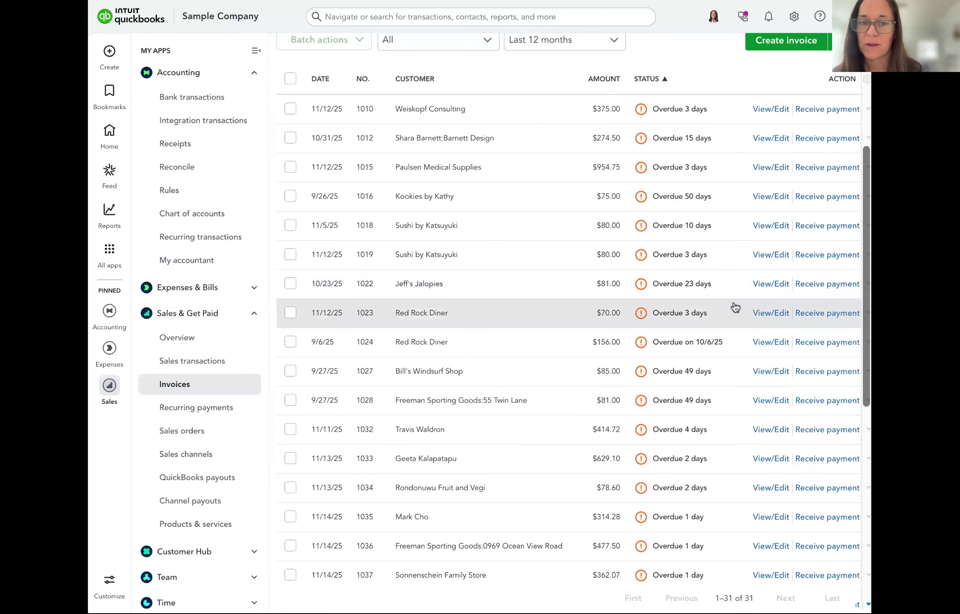
scroll(730, 209, up, 2)
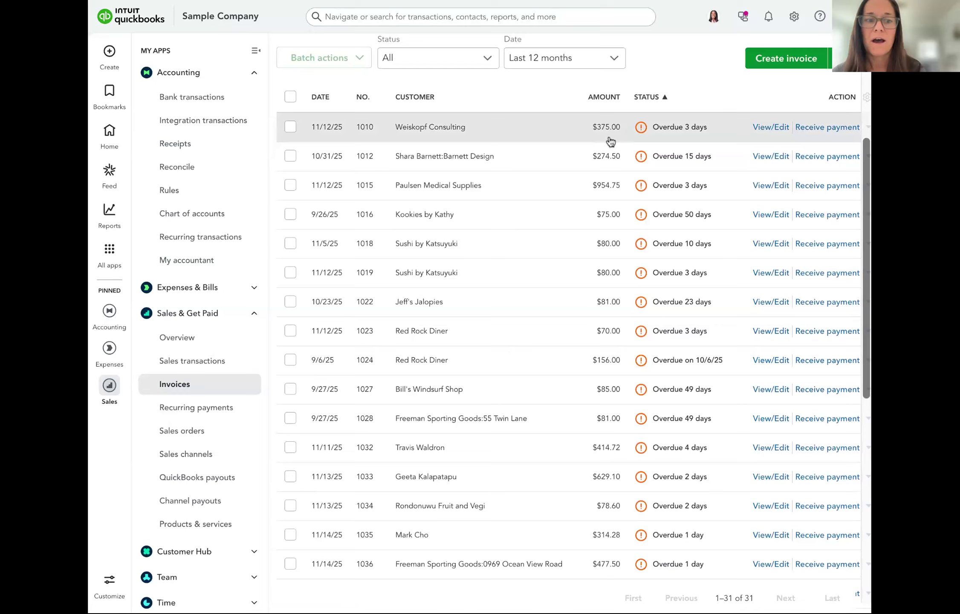
scroll(637, 133, up, 3)
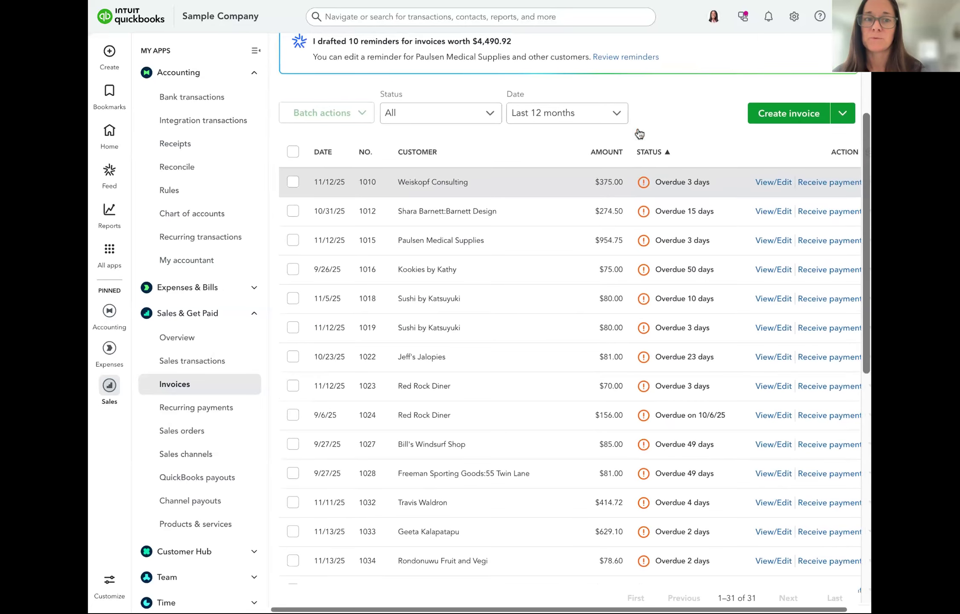
scroll(639, 134, up, 5)
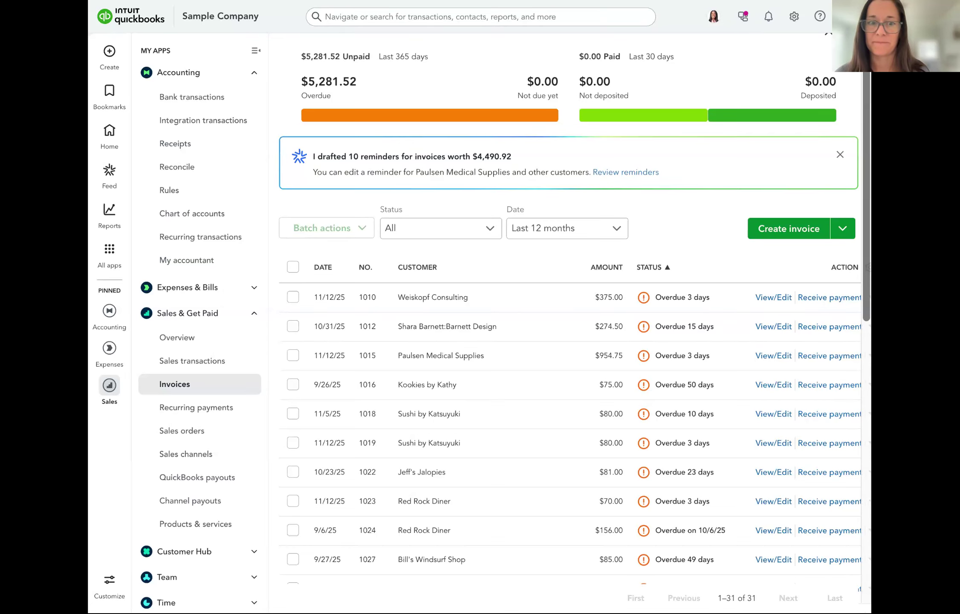
scroll(696, 220, down, 1)
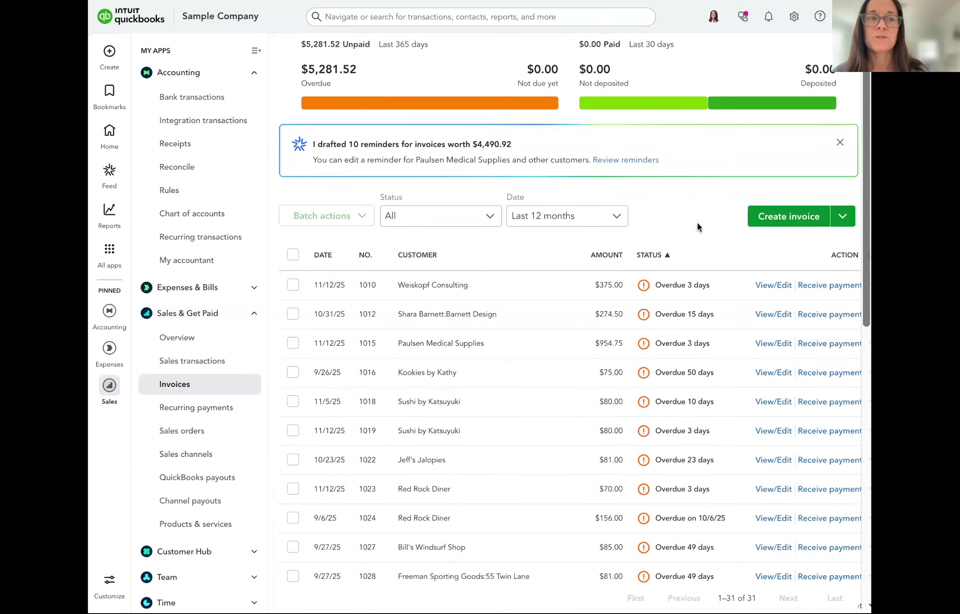
scroll(696, 221, down, 1)
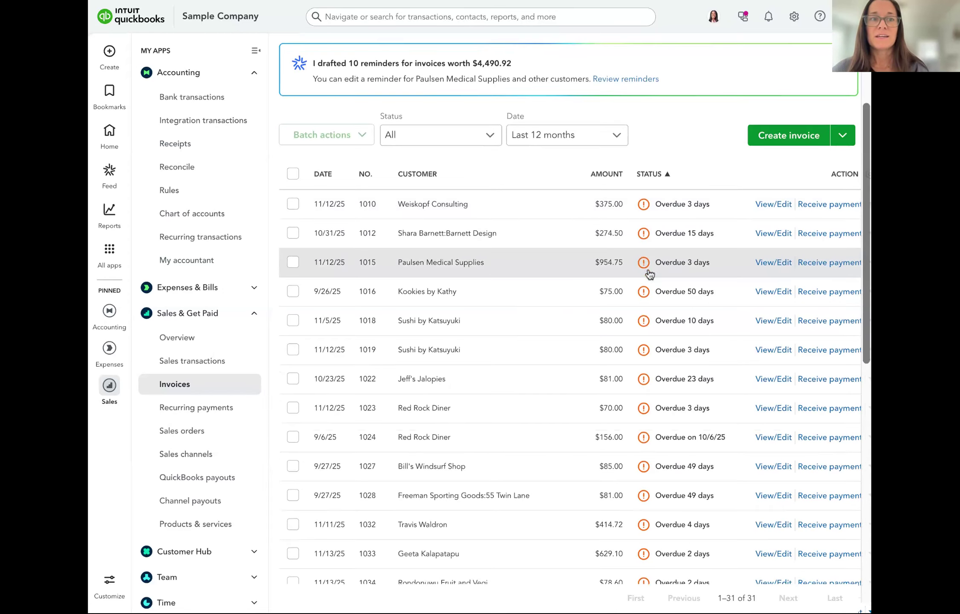
scroll(649, 272, up, 3)
scroll(649, 272, up, 1)
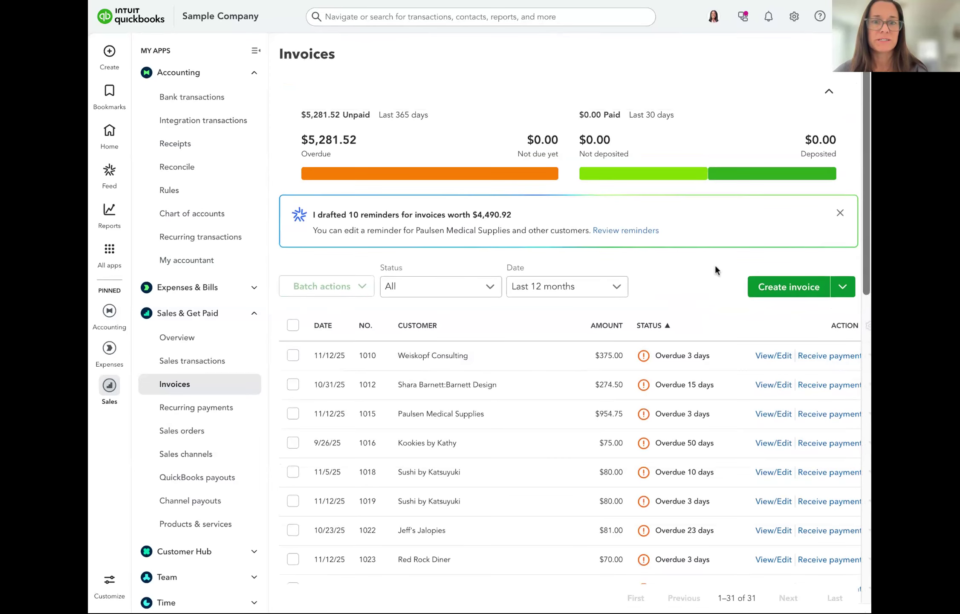
scroll(687, 273, right, 1)
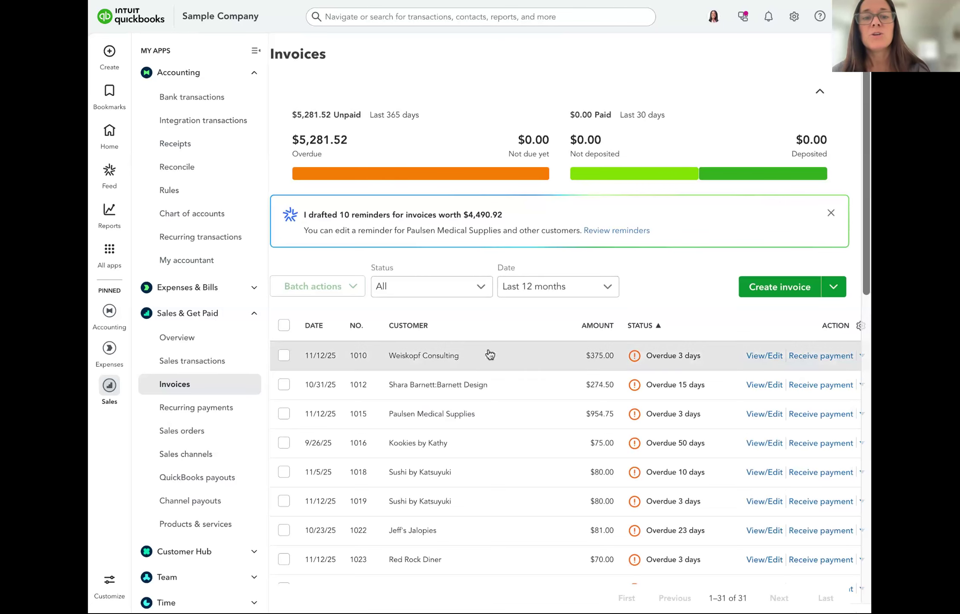
Open invoice 1010 ($375.00, 5 Custom Design units at 75) for editing
click(516, 360)
click(828, 598)
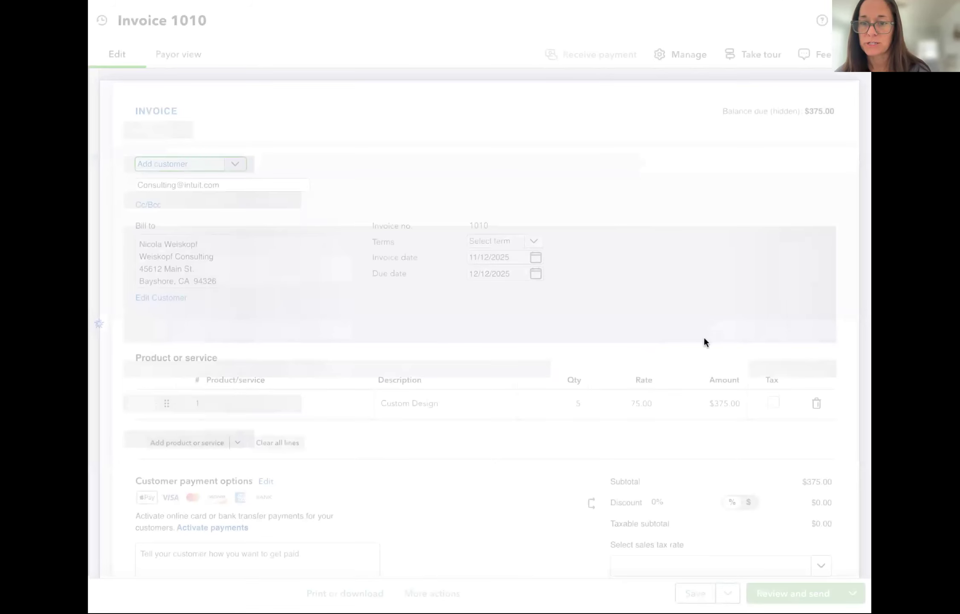
scroll(704, 337, down, 4)
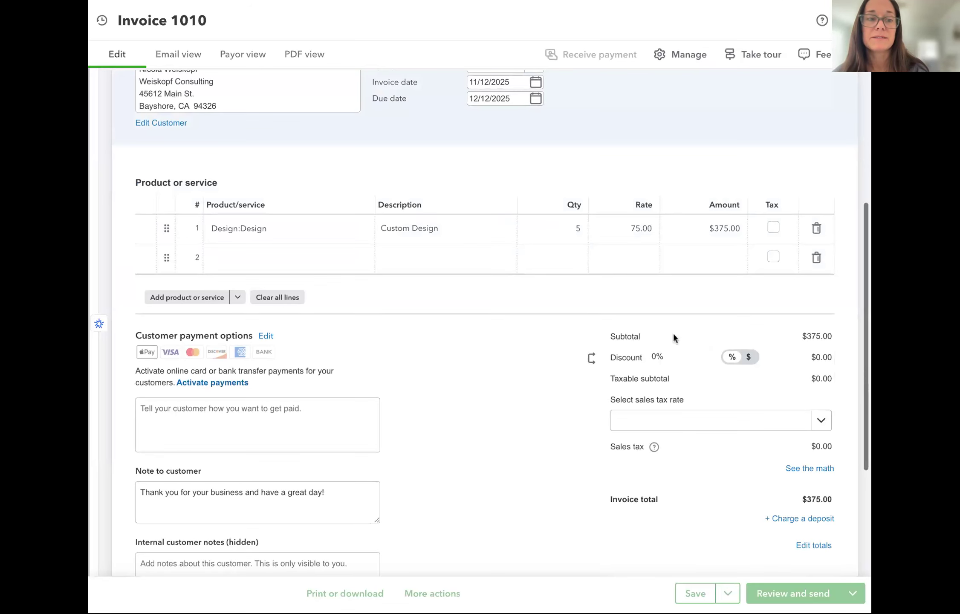
Review invoice 1010's customer payment options, then close the editor
click(257, 340)
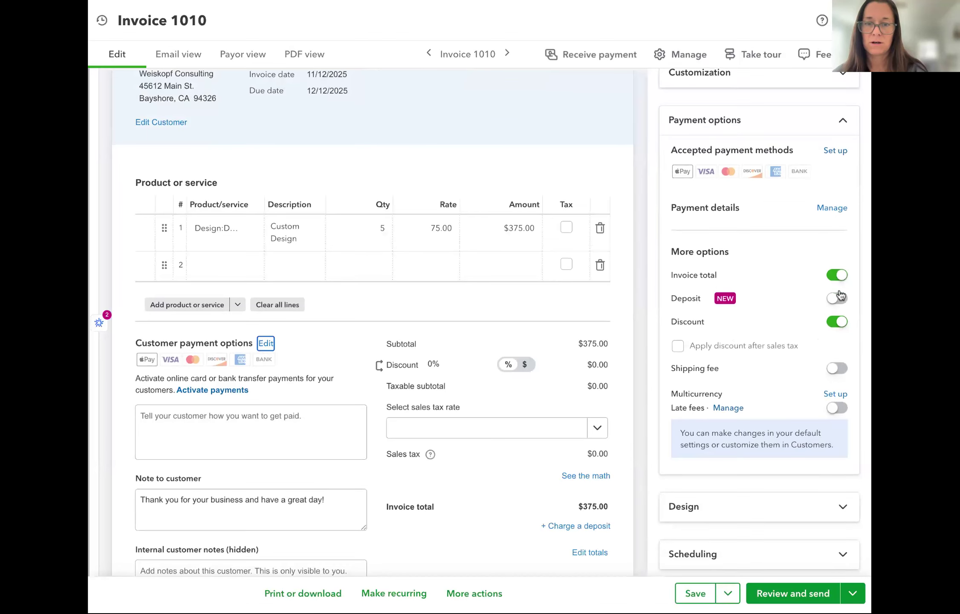
click(831, 208)
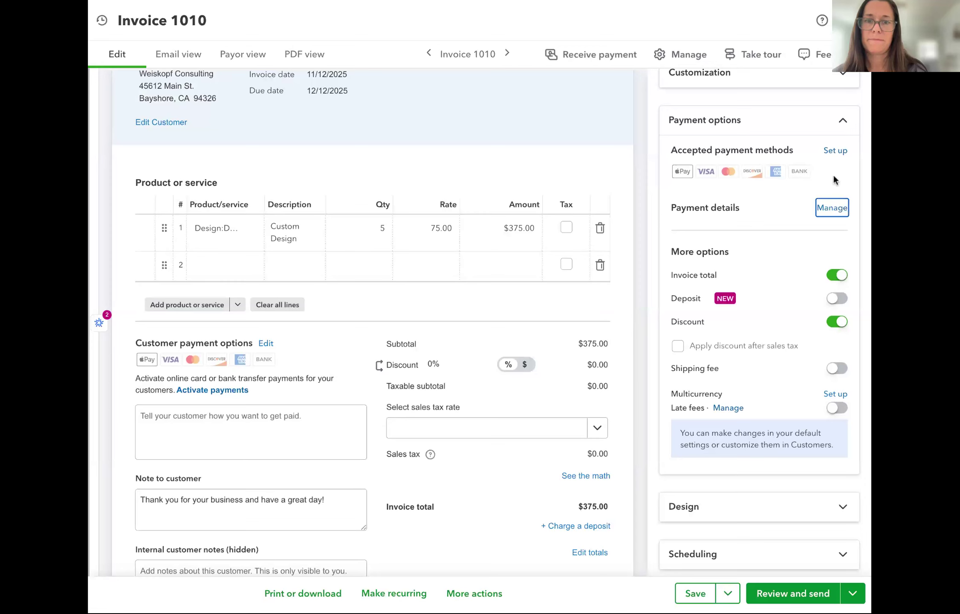
click(717, 163)
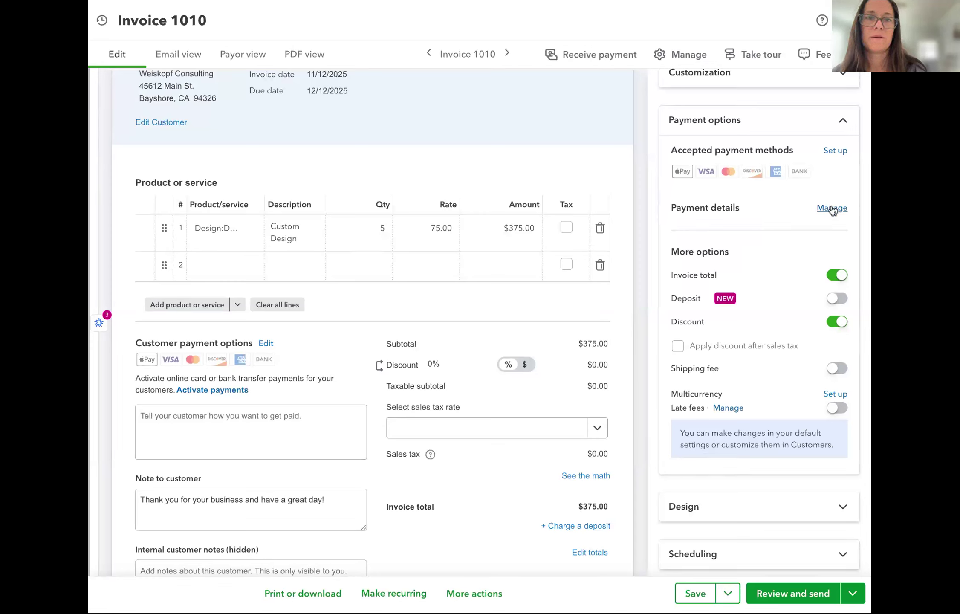
click(832, 208)
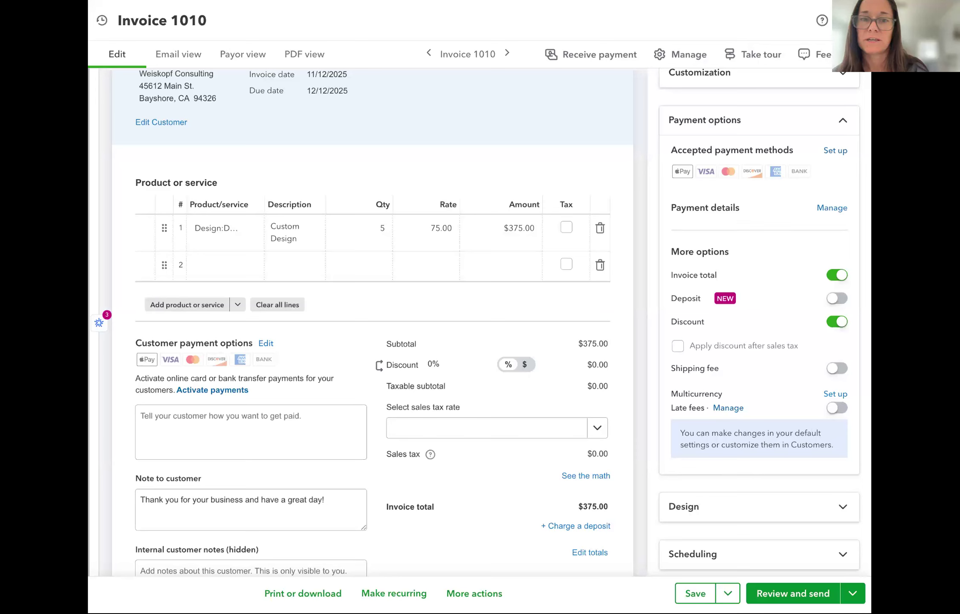
scroll(763, 172, up, 1)
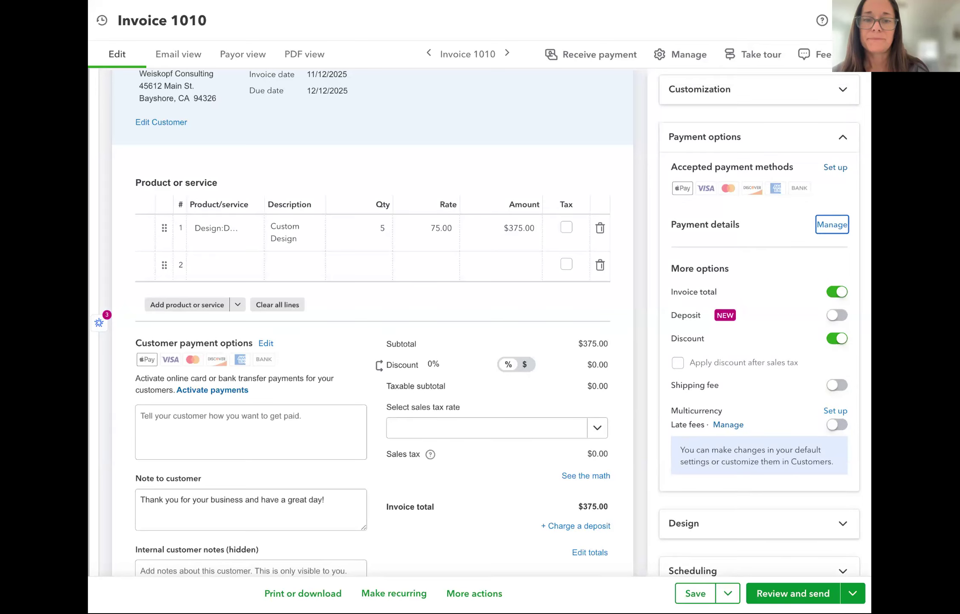
scroll(787, 133, up, 2)
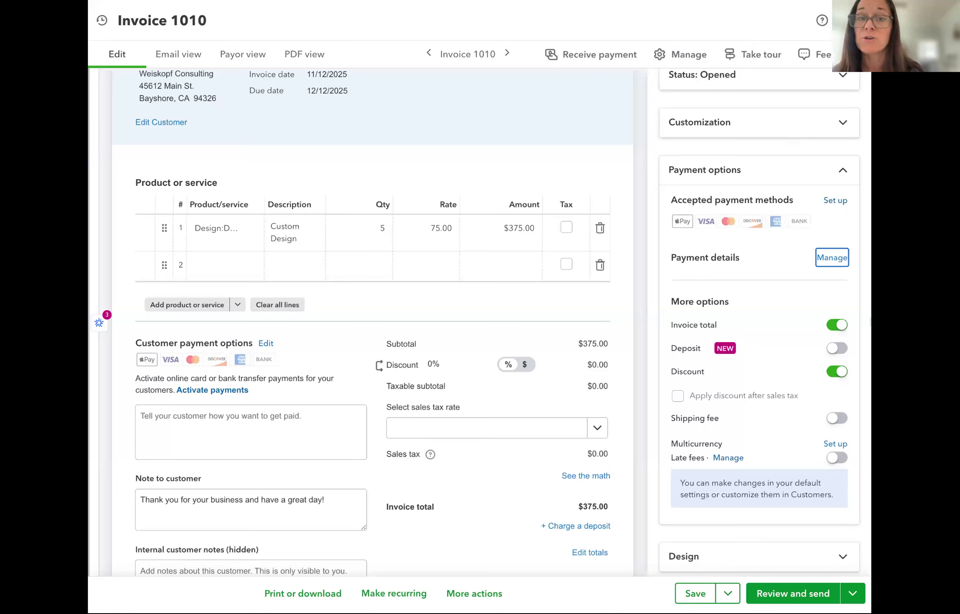
click(854, 20)
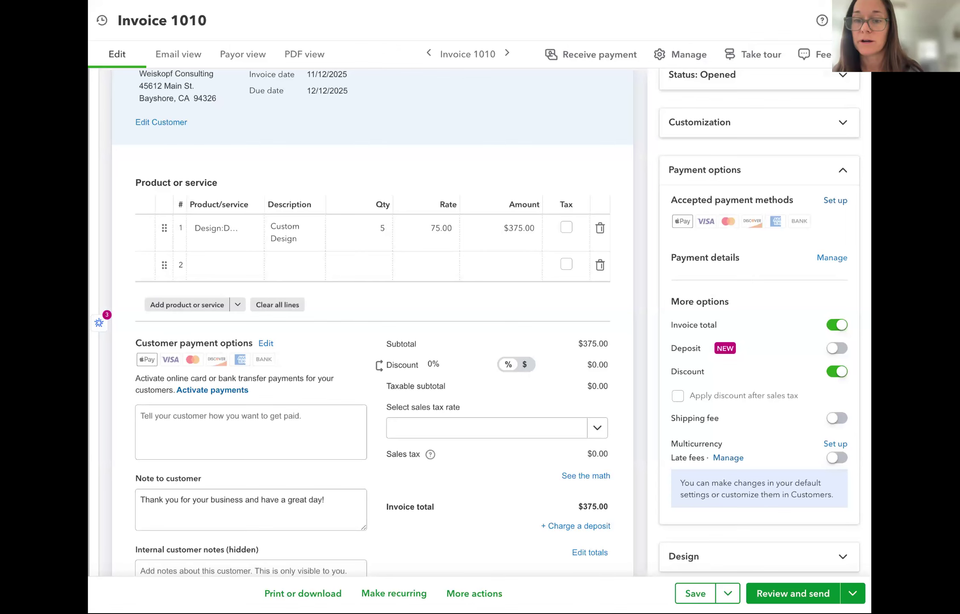
click(854, 21)
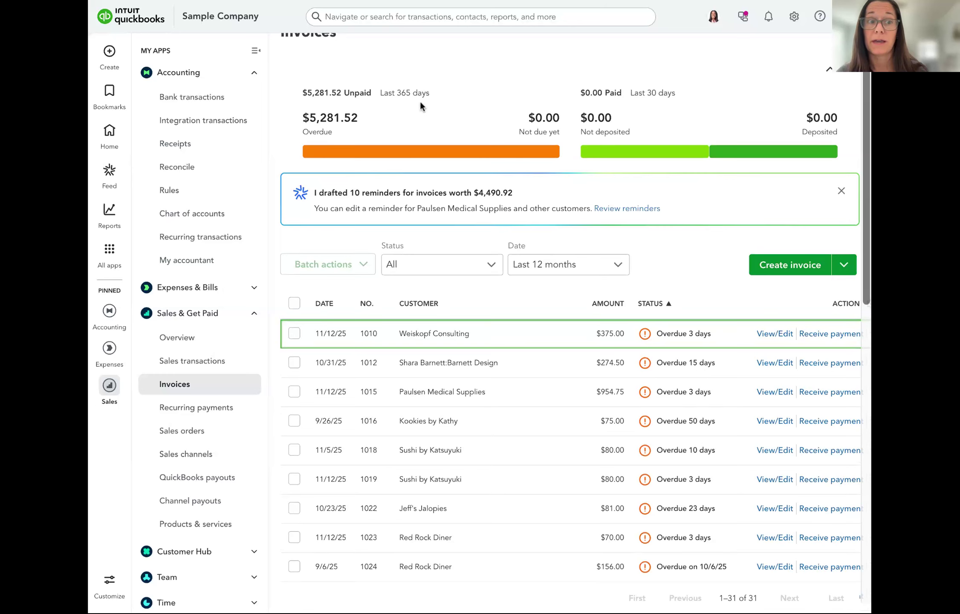
Back on the Invoices list, start a QuickBooks search for 'inte'
scroll(419, 104, up, 1)
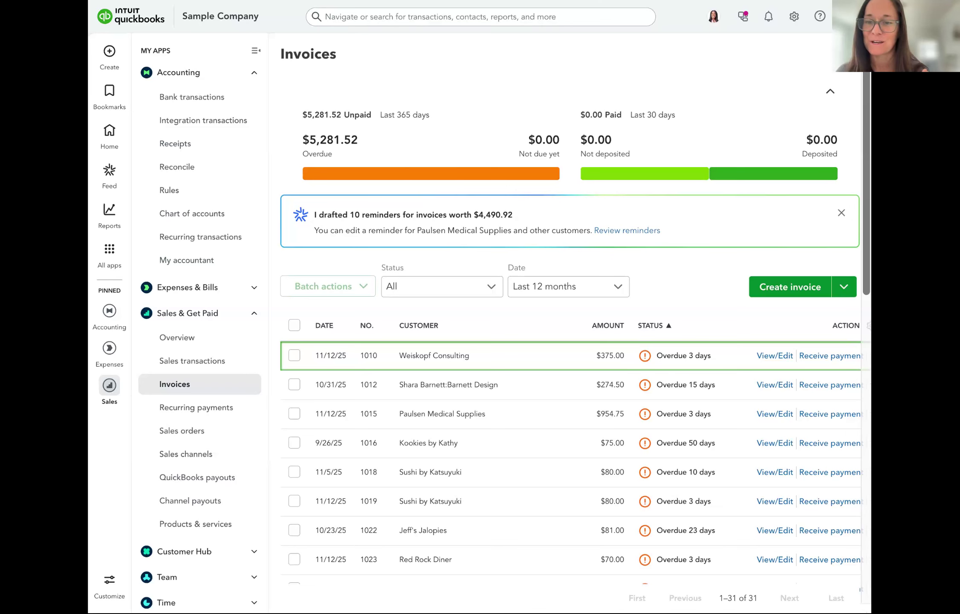
click(384, 20)
Search Find integrations for Stripe and open the Stripe Connector by QuickBooks page
text(inte)
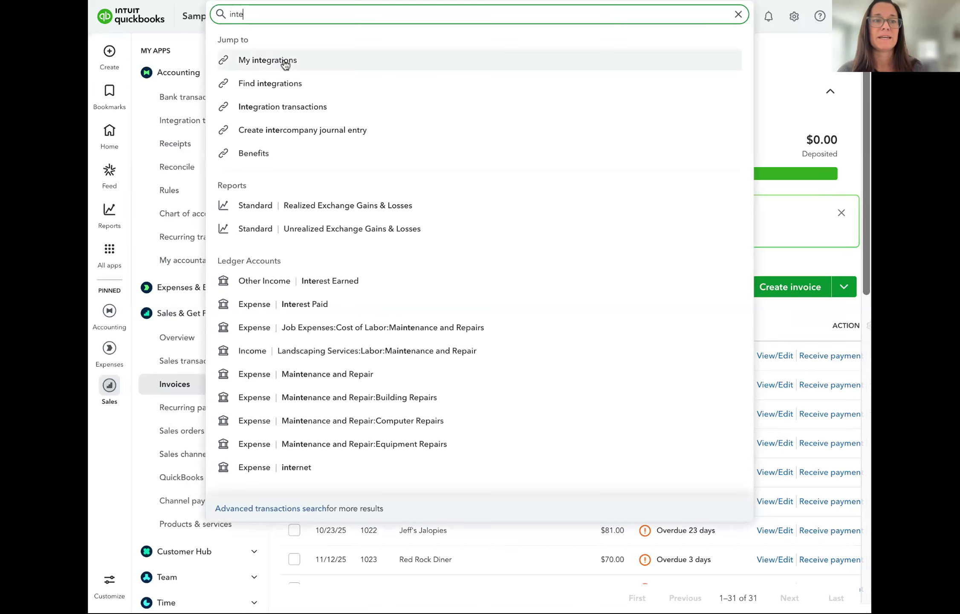
click(280, 83)
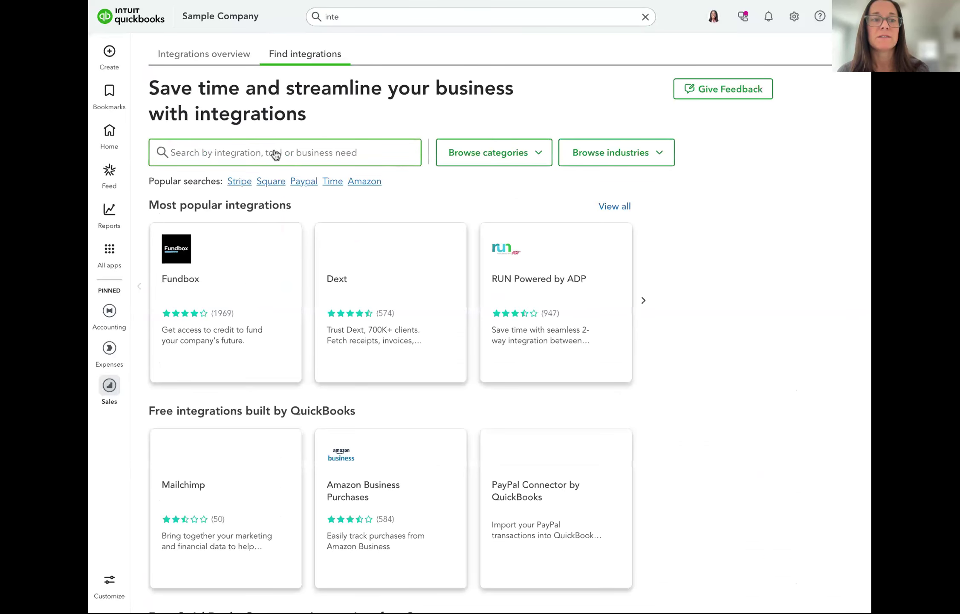
click(241, 185)
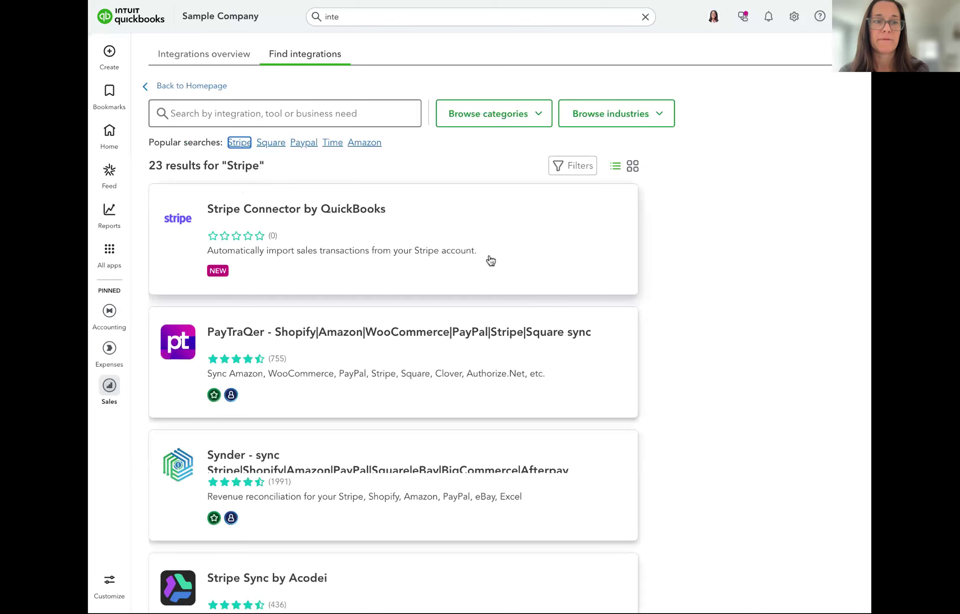
click(492, 226)
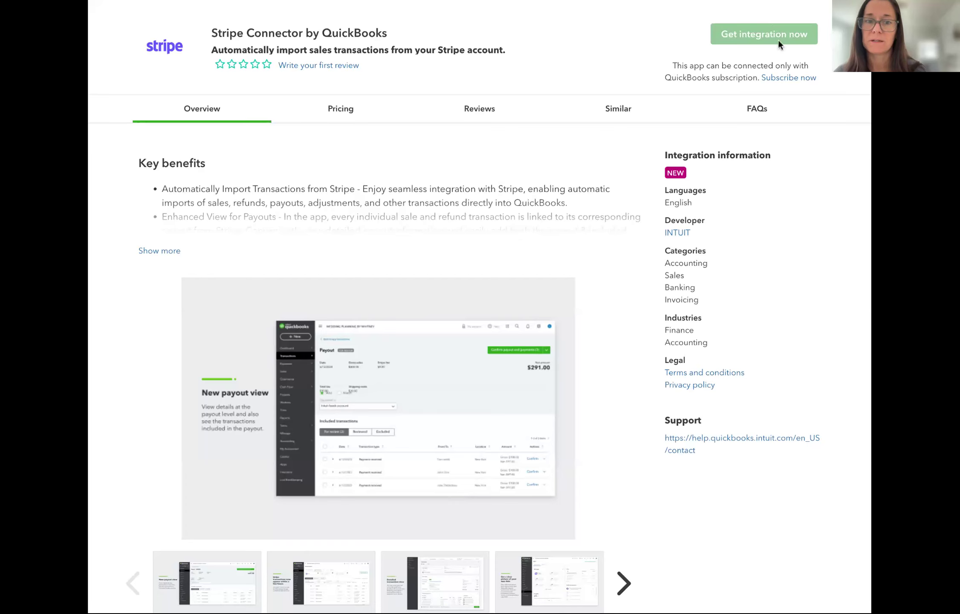
Scroll the Stripe Connector page and browse its screenshots, including Get a clear picture
scroll(661, 198, down, 3)
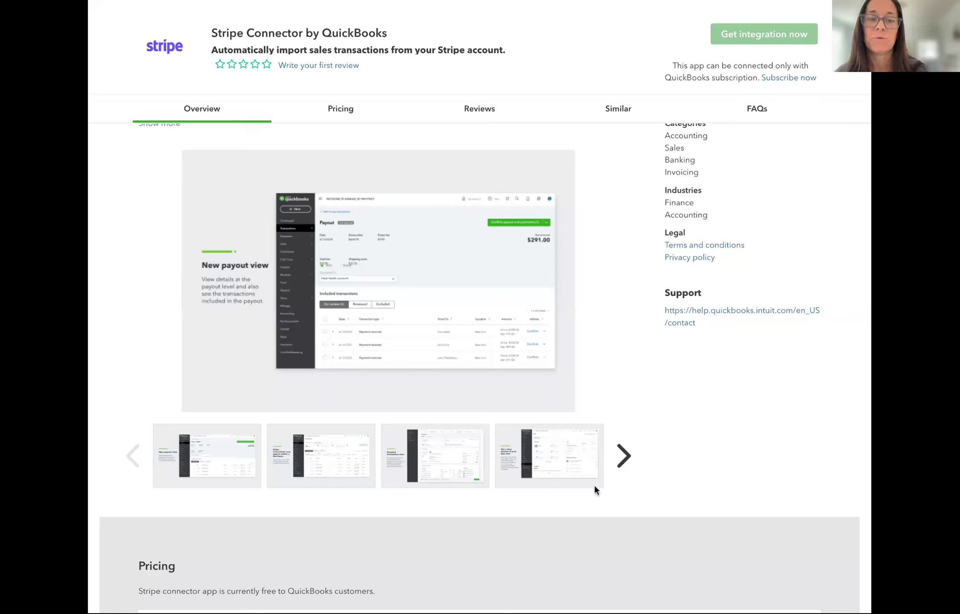
click(420, 460)
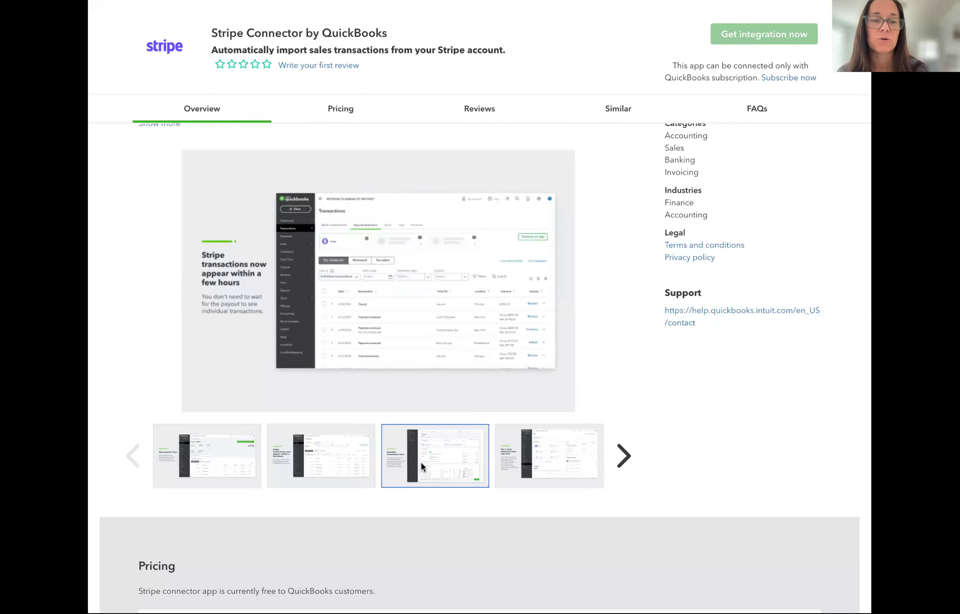
click(553, 469)
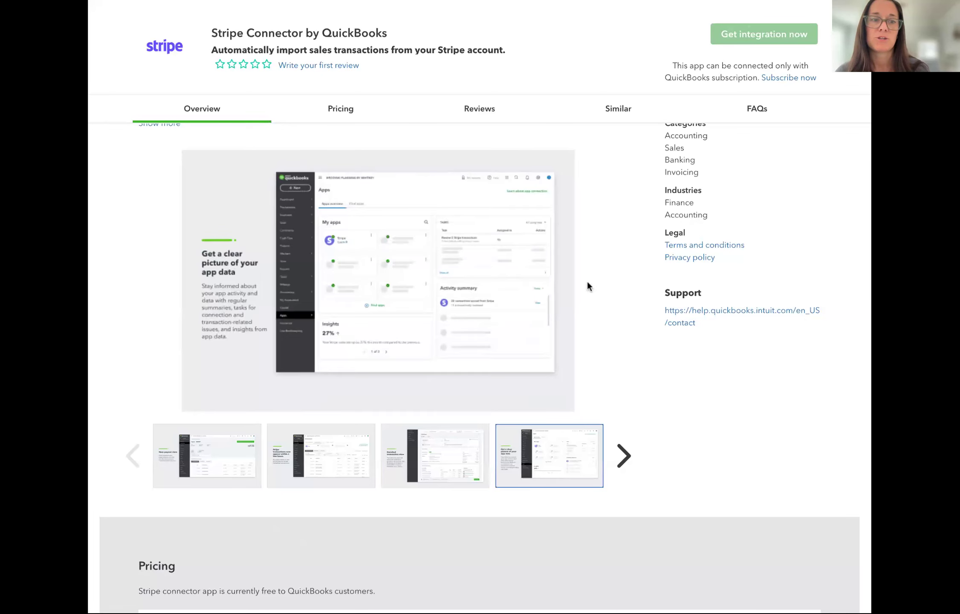
scroll(586, 280, up, 3)
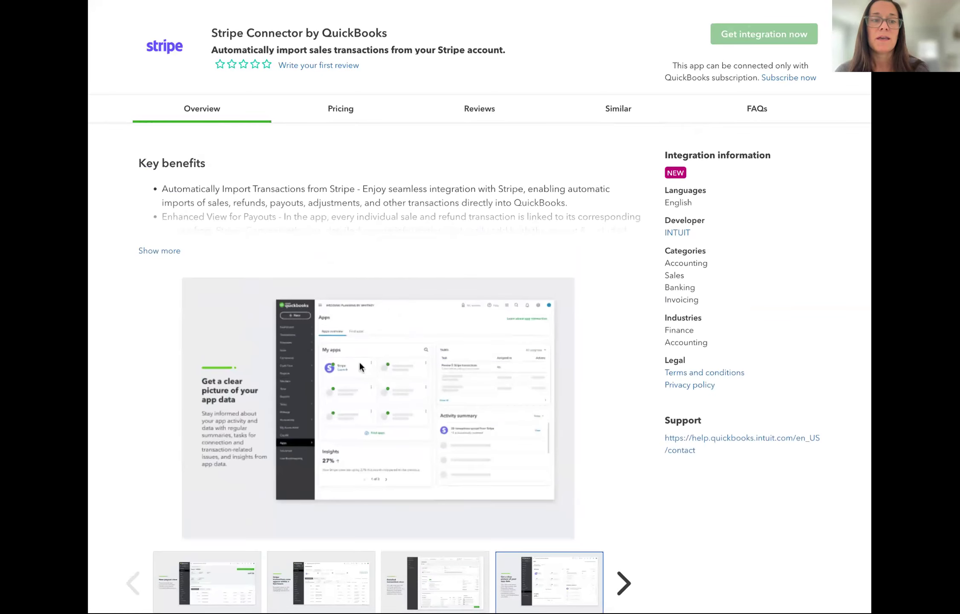
scroll(359, 361, down, 3)
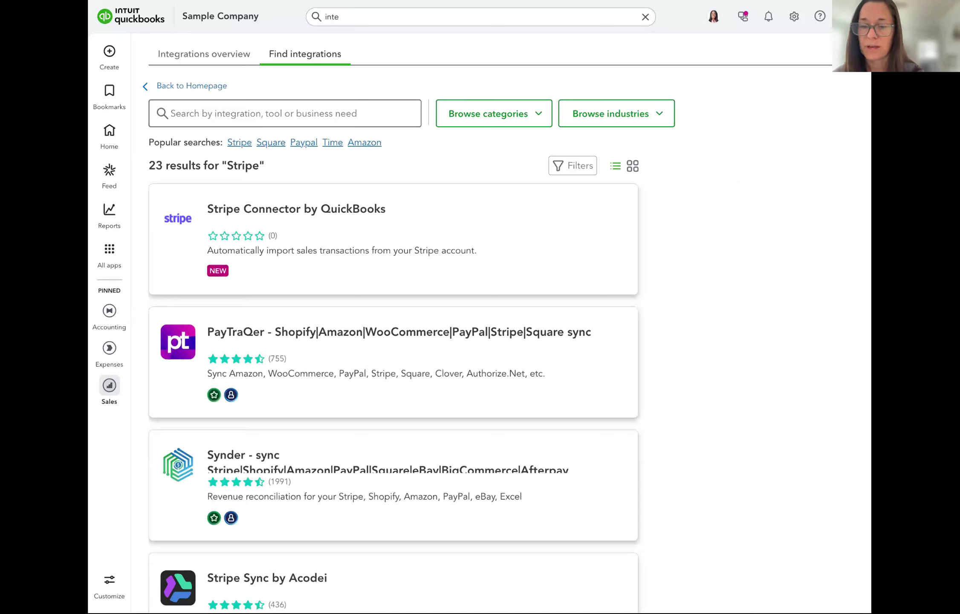
Reach Invoices via All apps, widen the browser window, and view invoice 1010's summary
scroll(505, 328, down, 1)
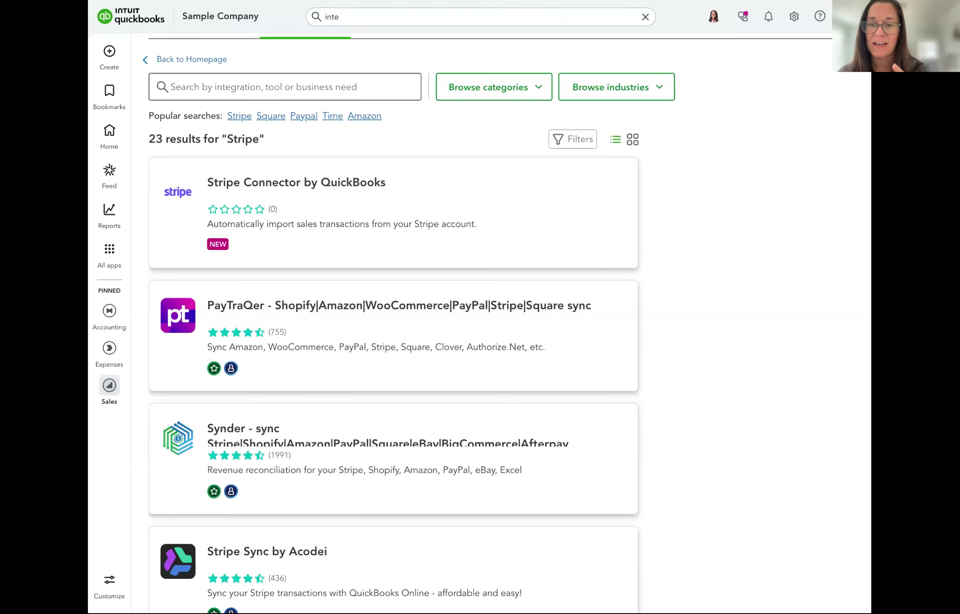
click(112, 251)
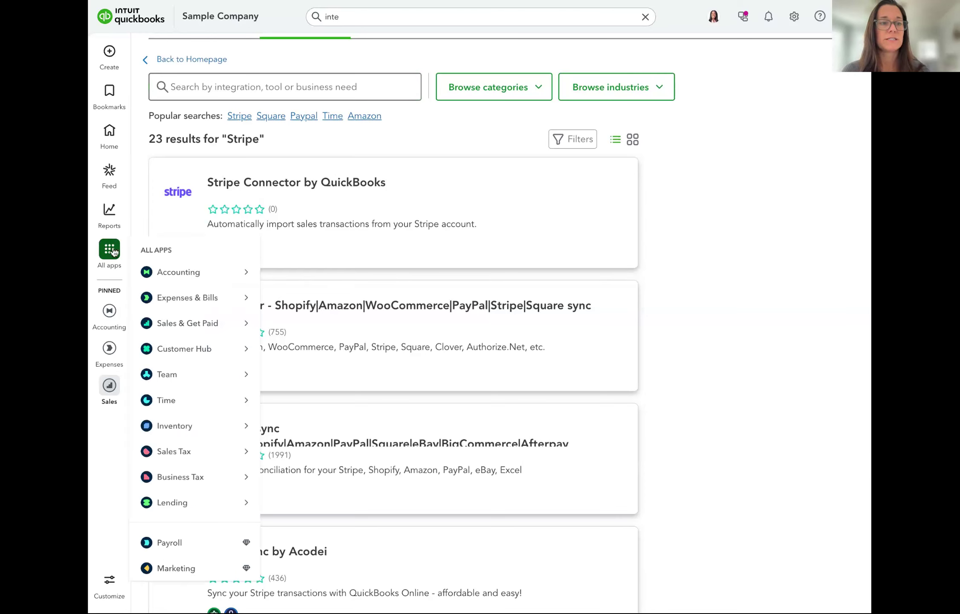
mouse_move(183, 336)
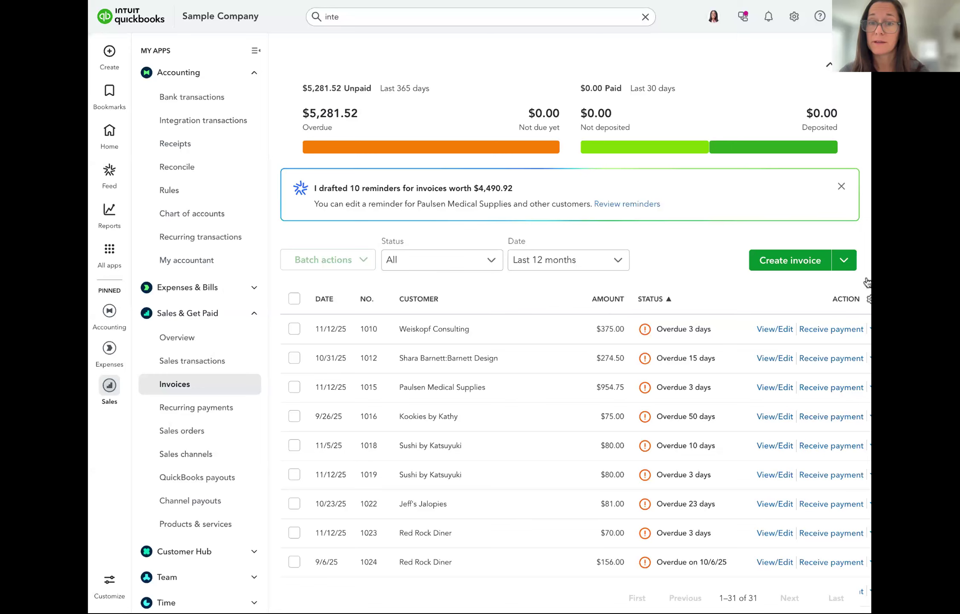
drag(870, 282, 883, 282)
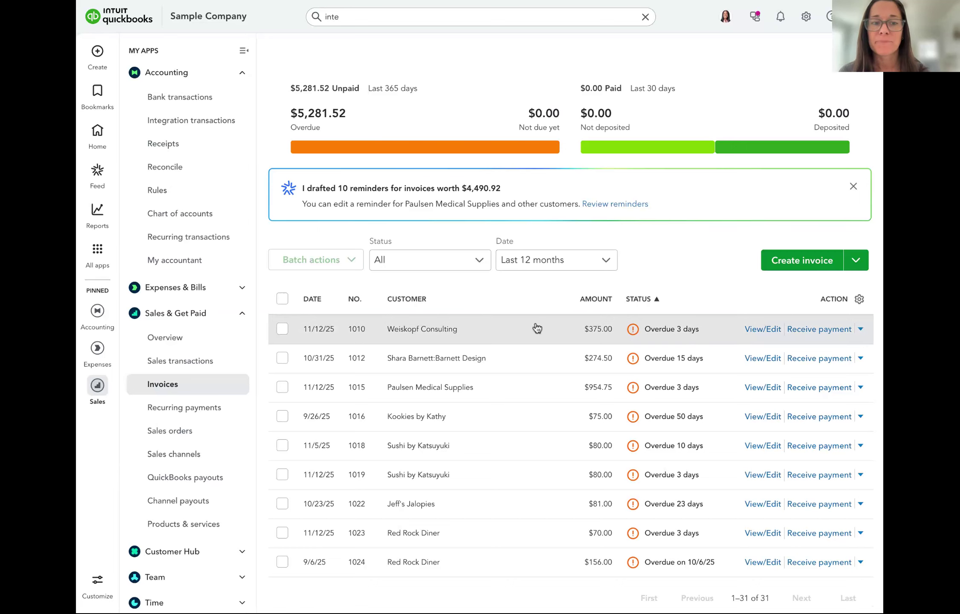
click(503, 332)
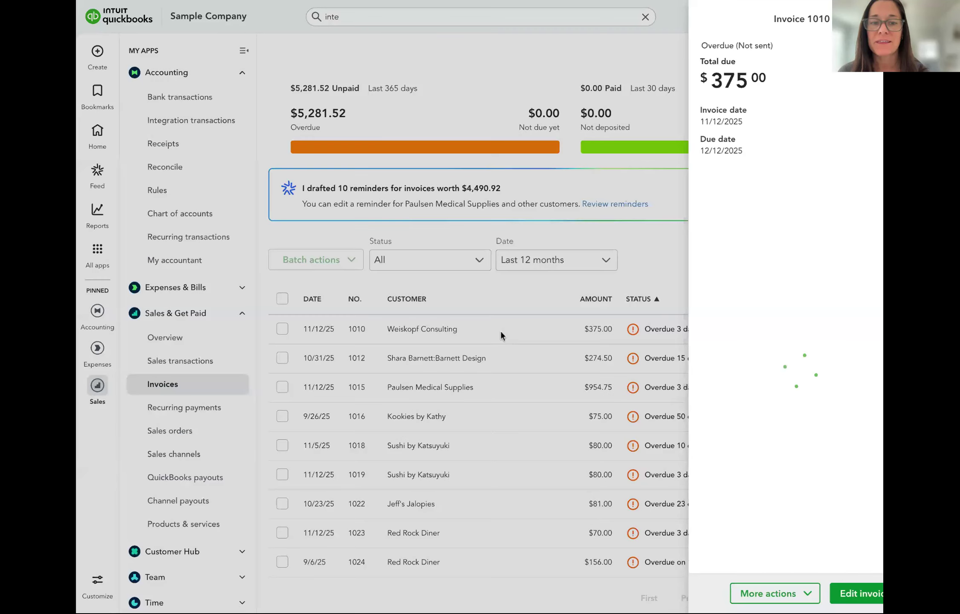
click(741, 596)
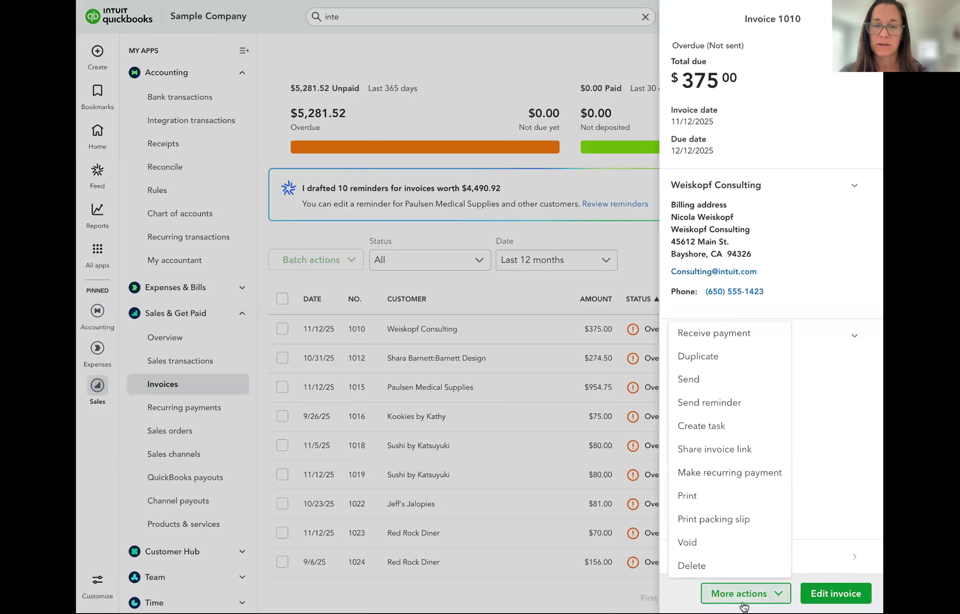
click(713, 452)
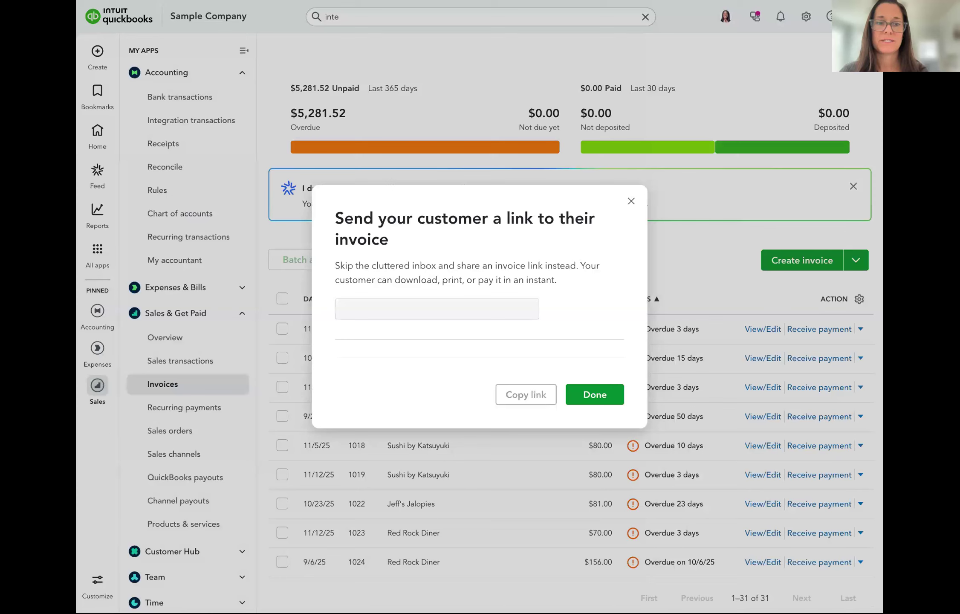
click(631, 201)
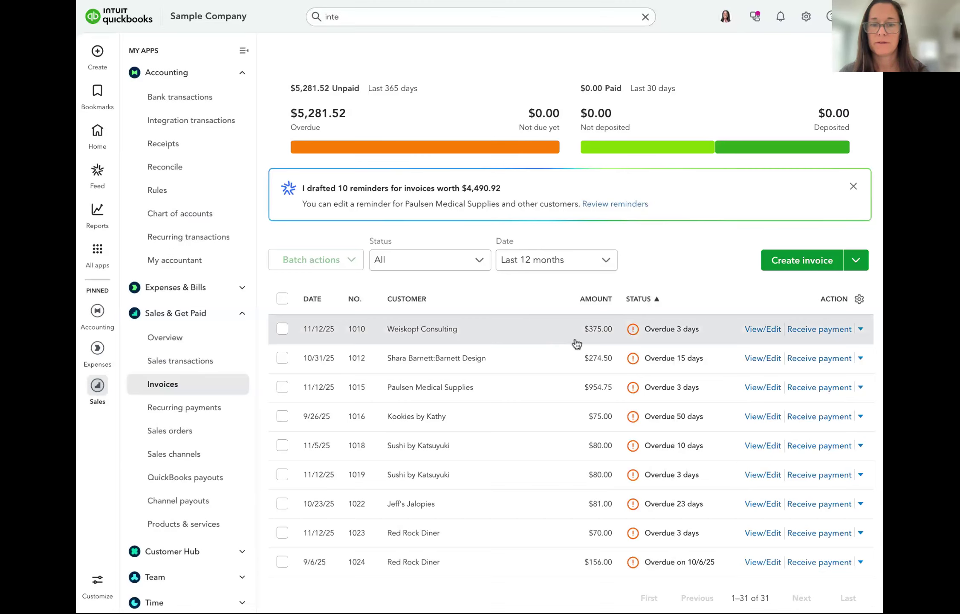
click(575, 340)
click(745, 593)
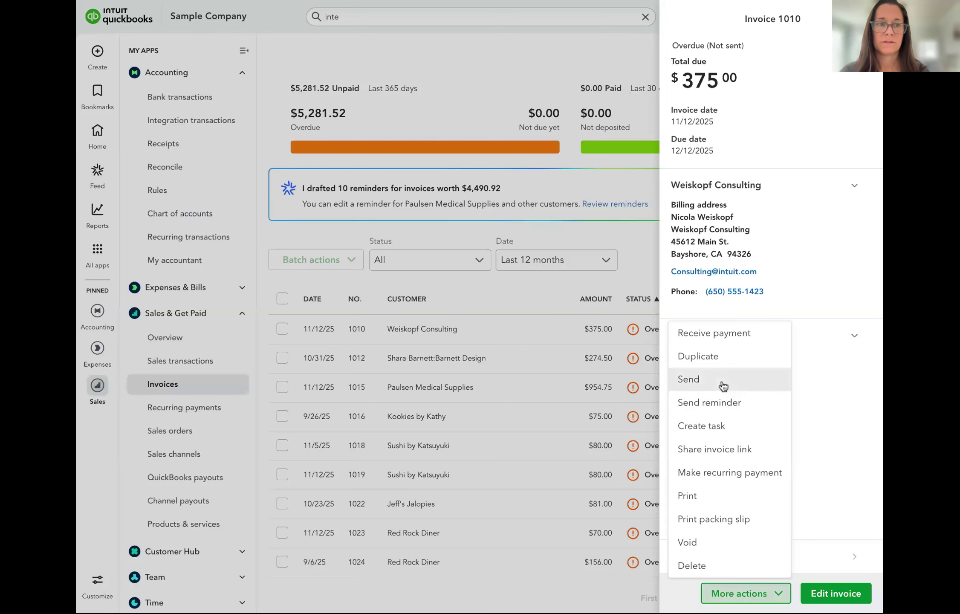
Preview invoice 1010's email and PDF, close it unsent, and reopen the invoice
click(723, 386)
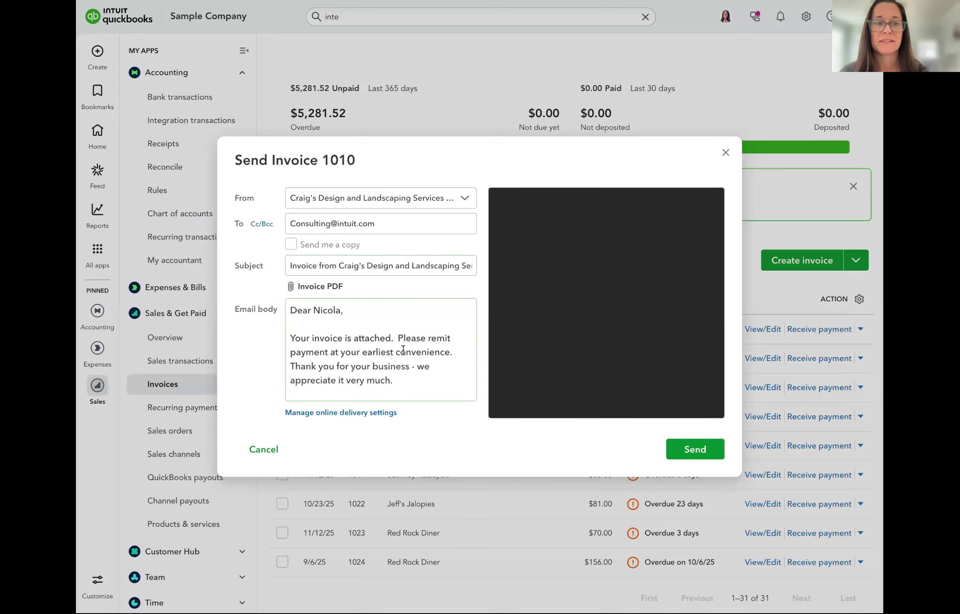
scroll(603, 354, down, 3)
scroll(603, 354, down, 2)
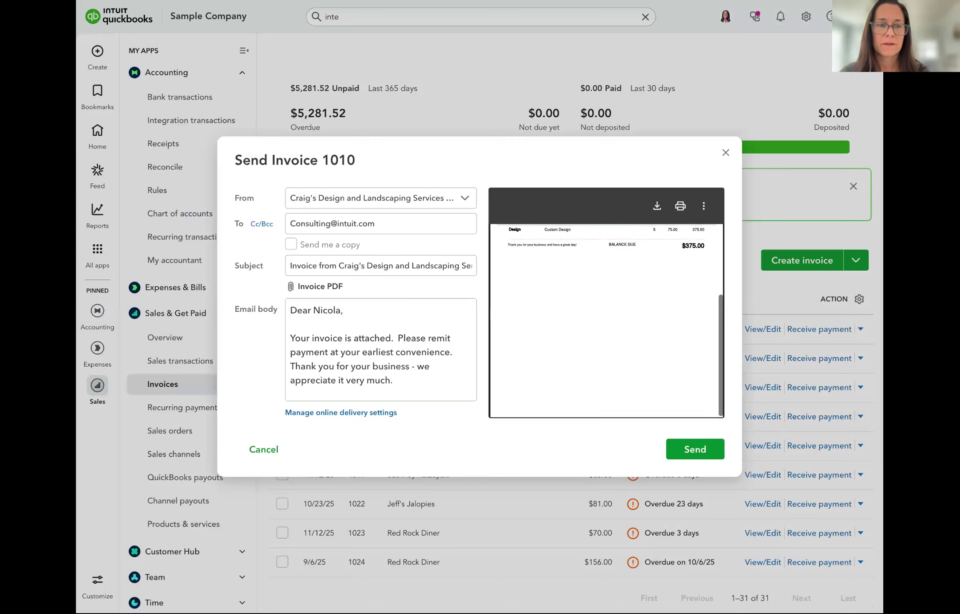
scroll(604, 354, up, 4)
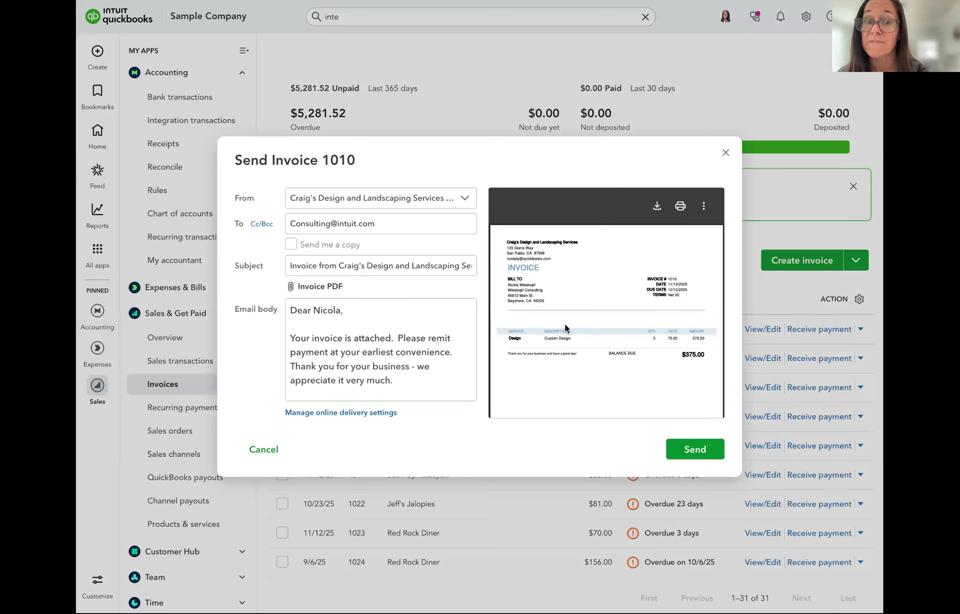
scroll(565, 324, down, 2)
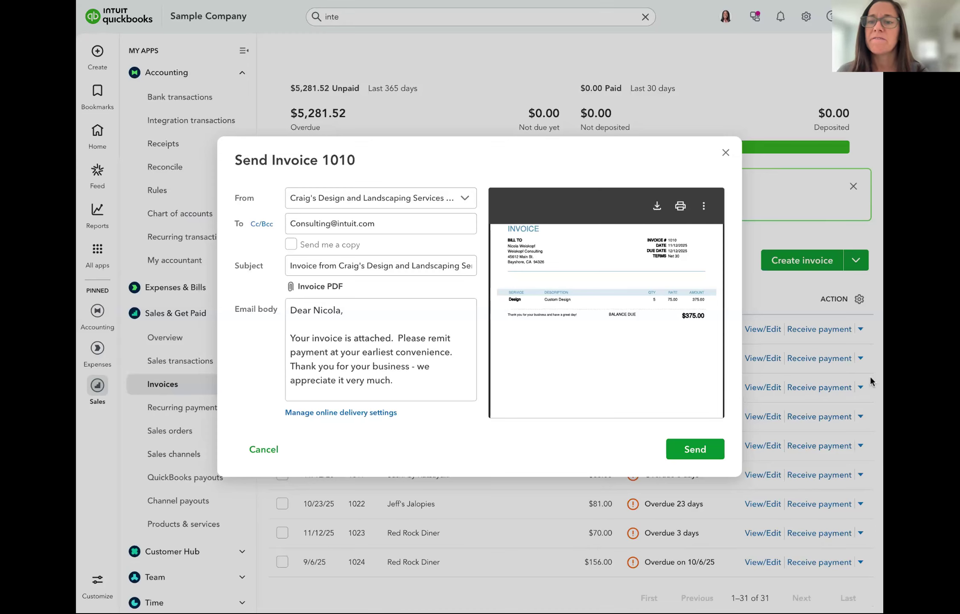
click(725, 154)
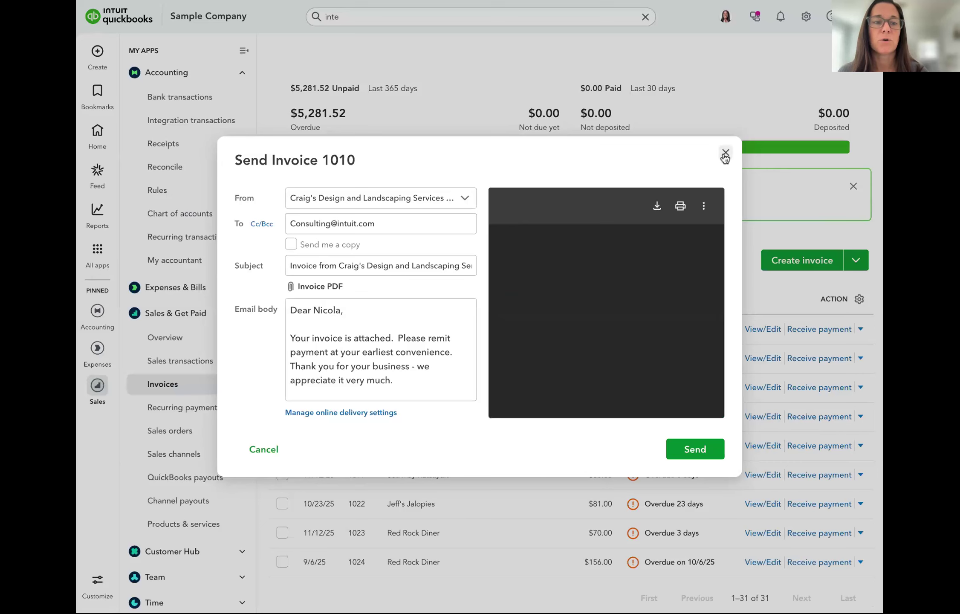
click(516, 329)
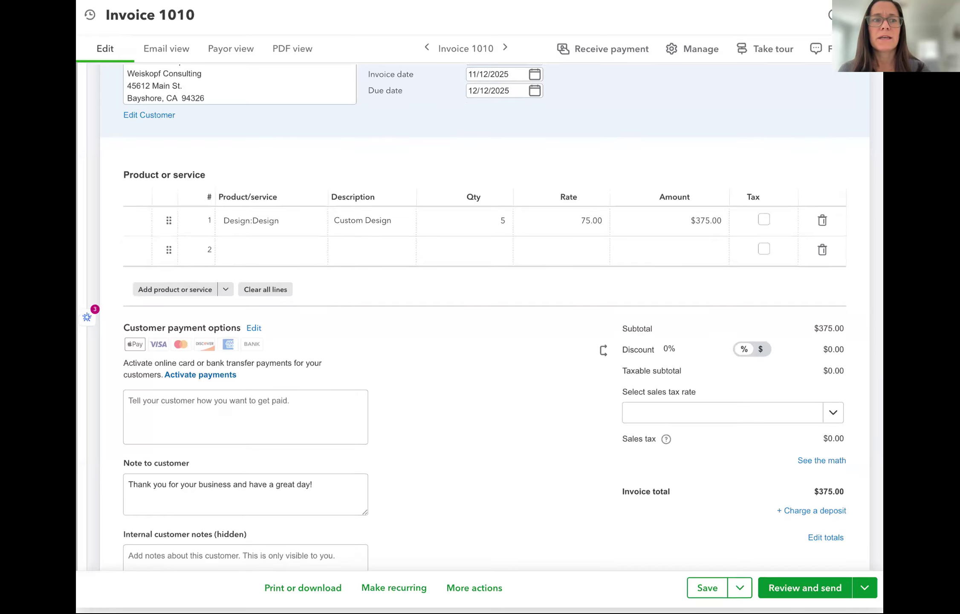
click(867, 16)
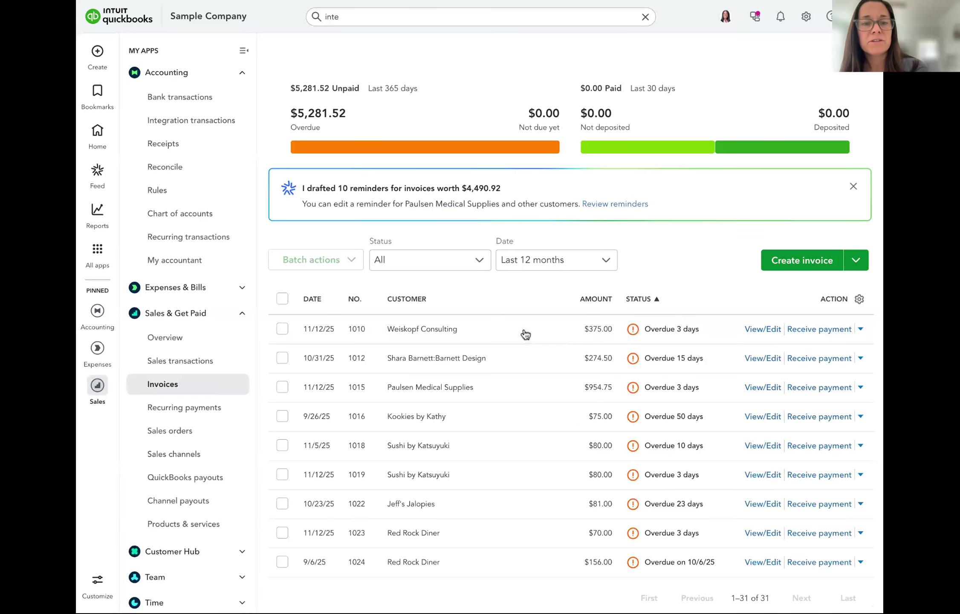
click(525, 334)
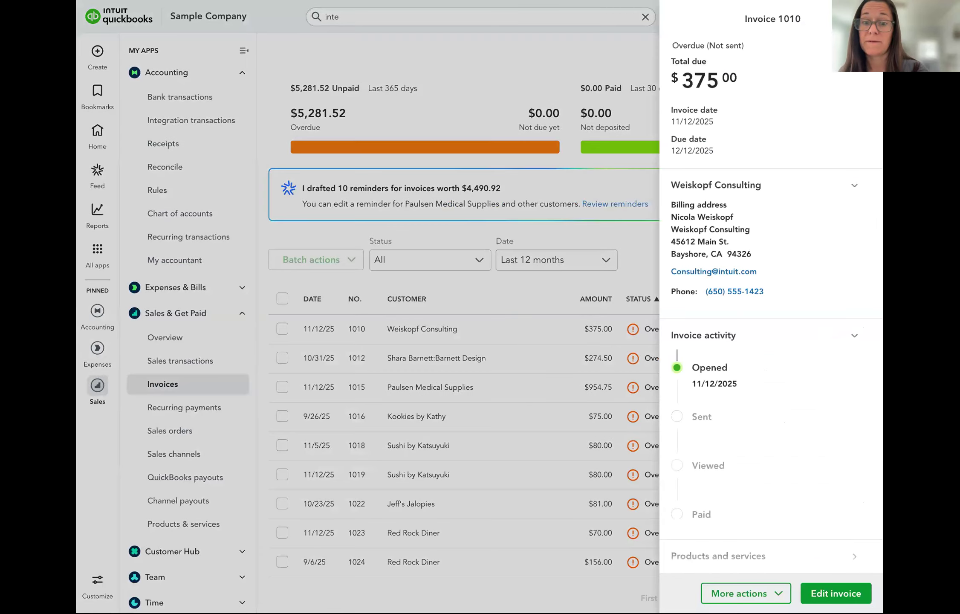
click(833, 595)
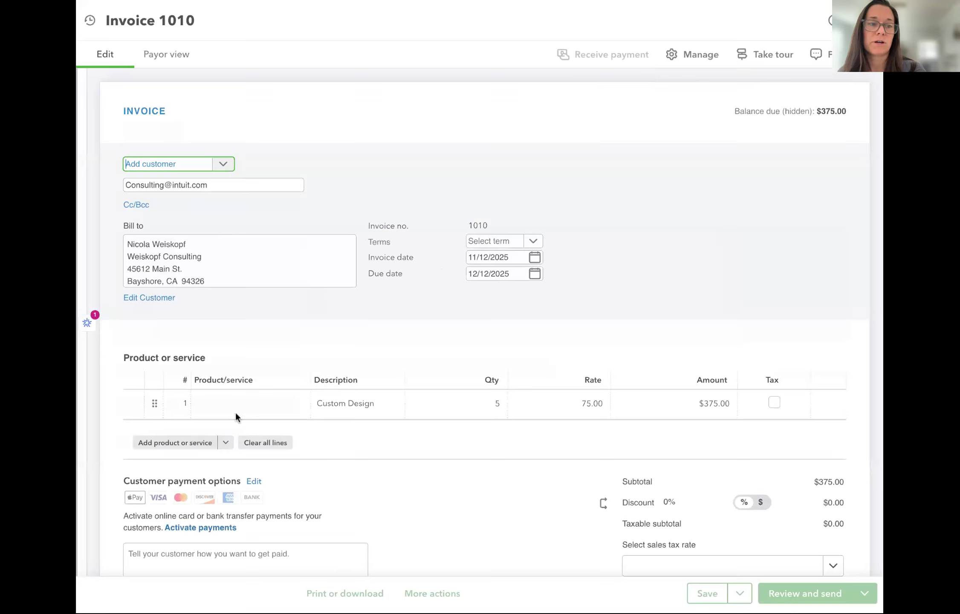
Look at invoice 1010's payment instructions, then exit choosing Leave without saving
scroll(235, 411, down, 6)
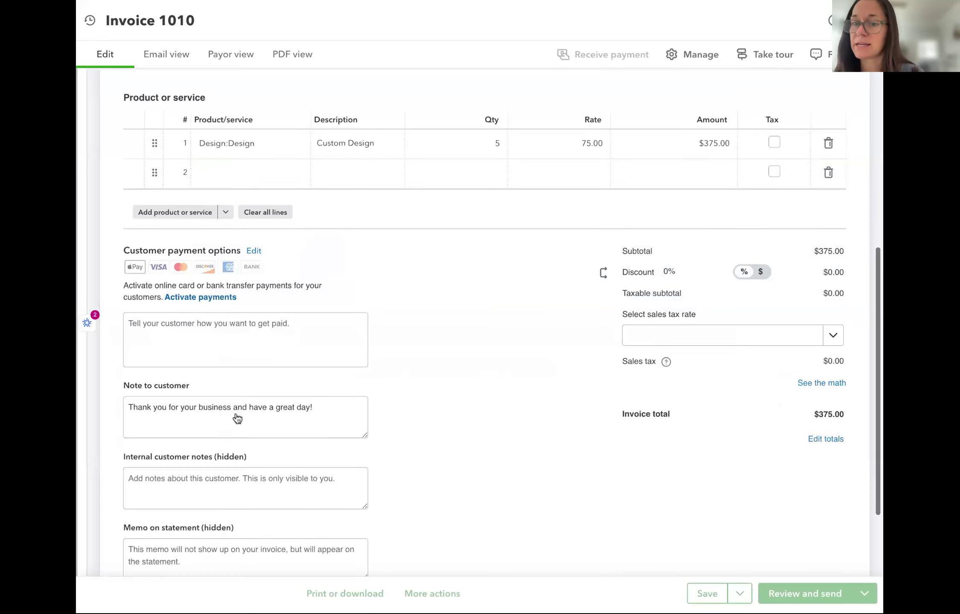
click(240, 330)
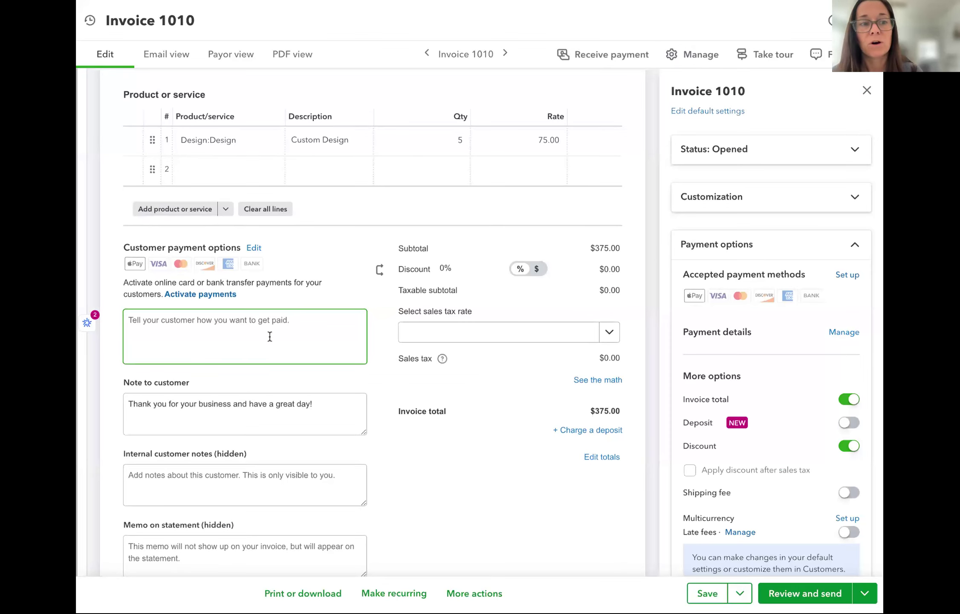
scroll(256, 328, down, 1)
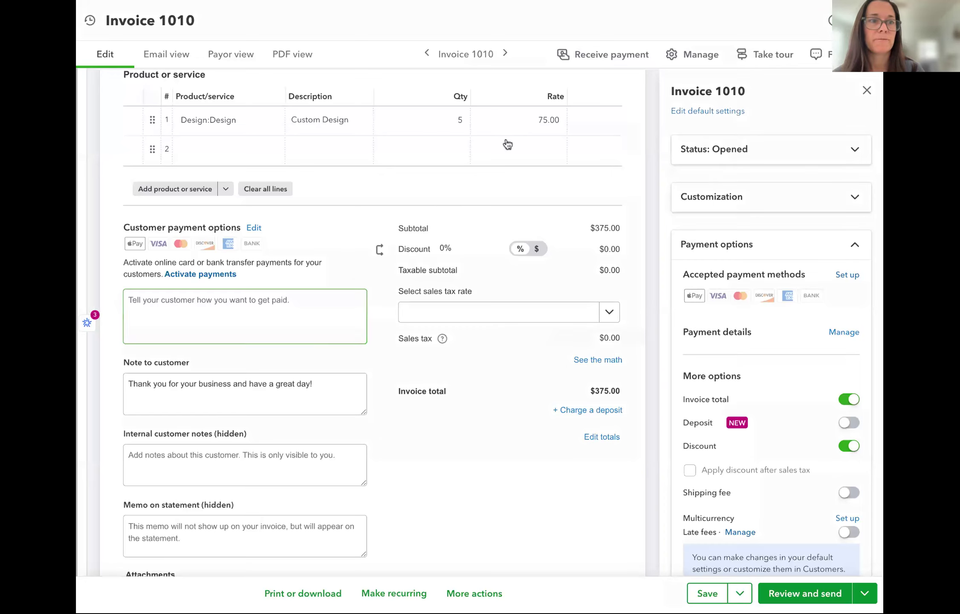
click(867, 21)
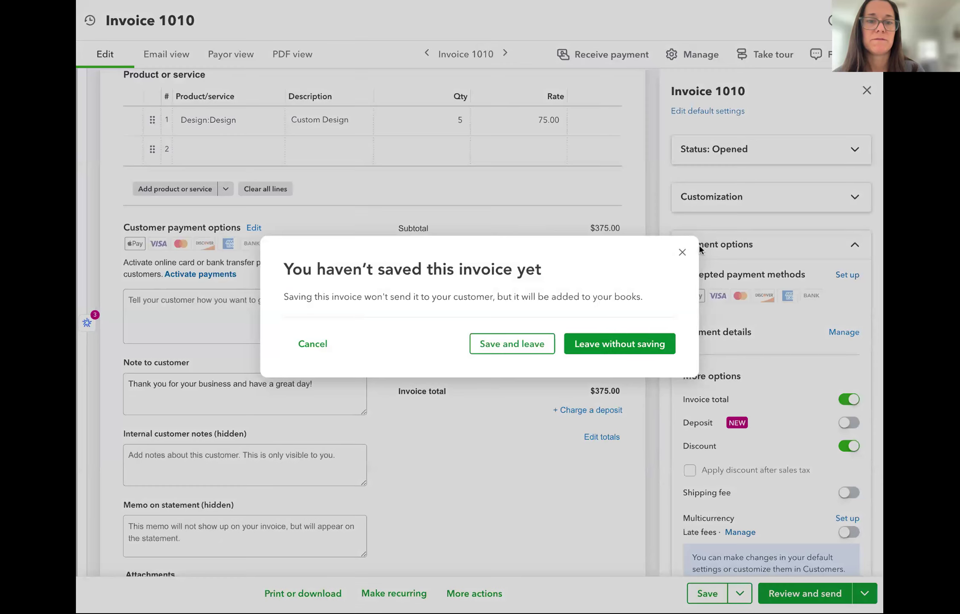
click(579, 343)
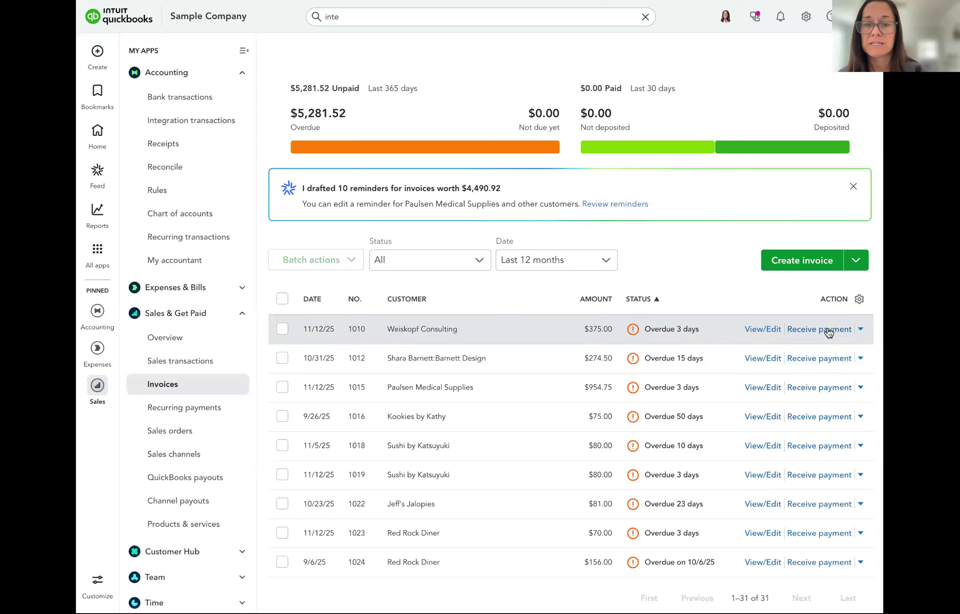
Record the $375.00 payment on invoice 1010 as a Check deposited to Checking
click(819, 329)
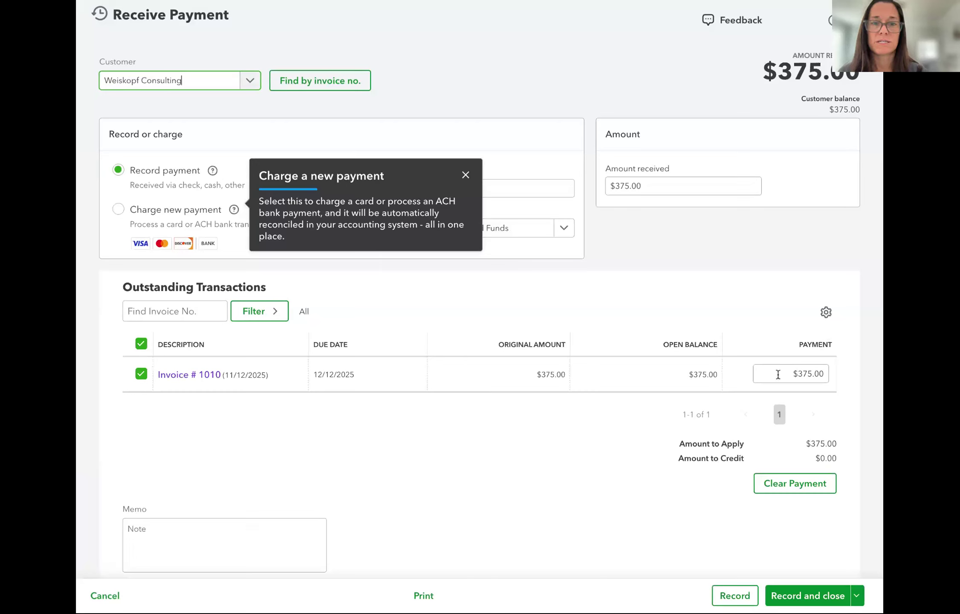
click(448, 196)
click(466, 175)
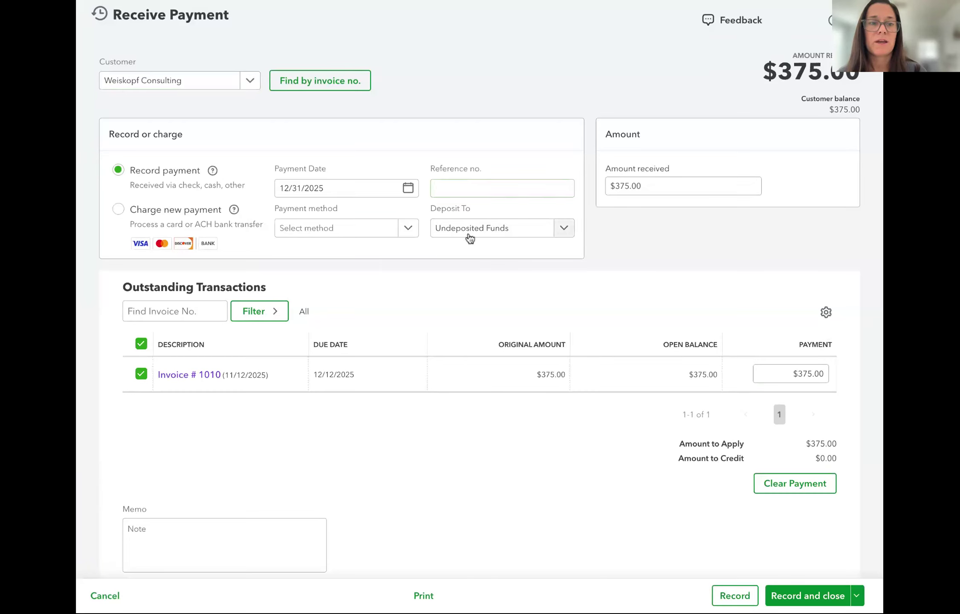
click(351, 229)
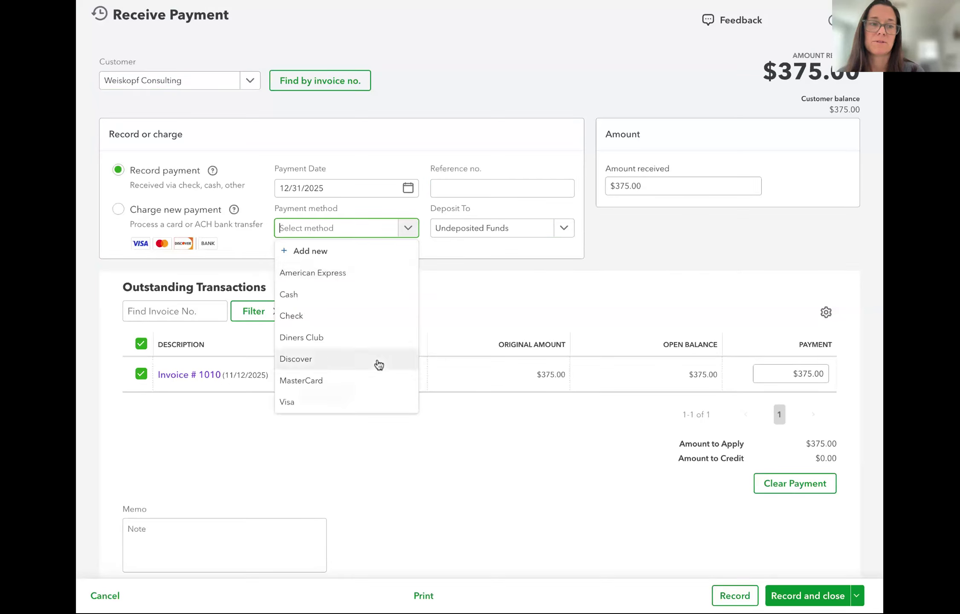
click(356, 314)
click(494, 237)
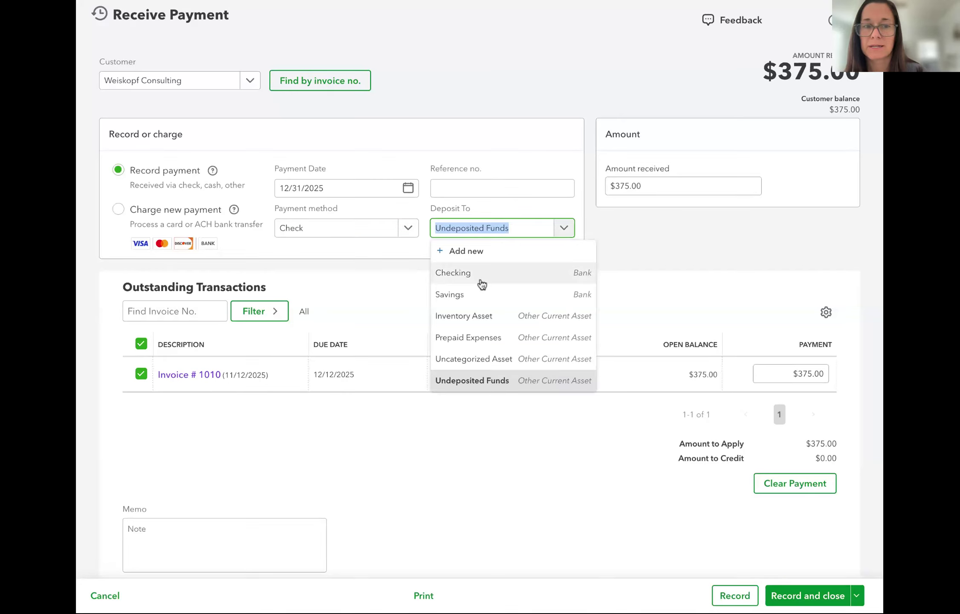
click(473, 274)
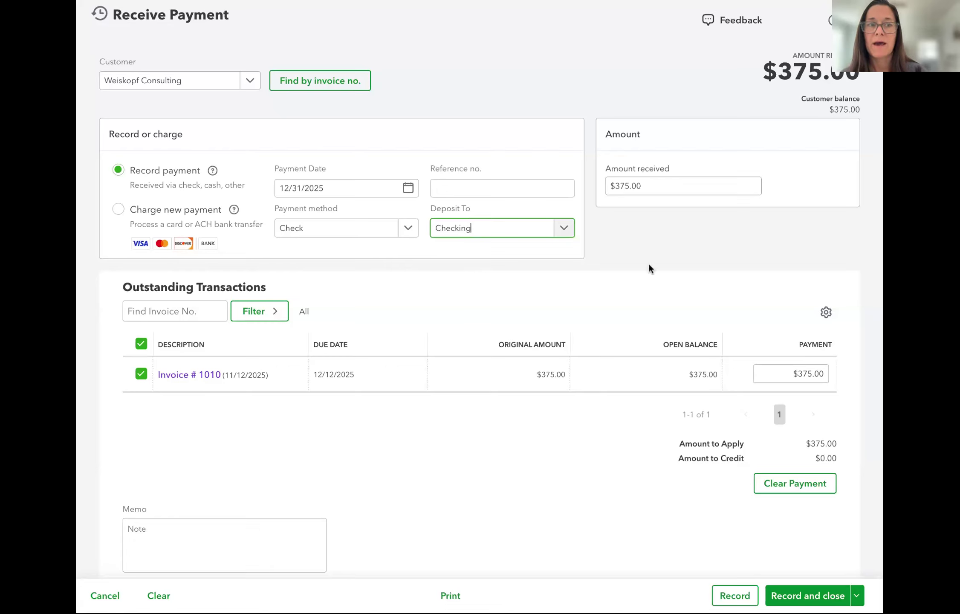
click(803, 596)
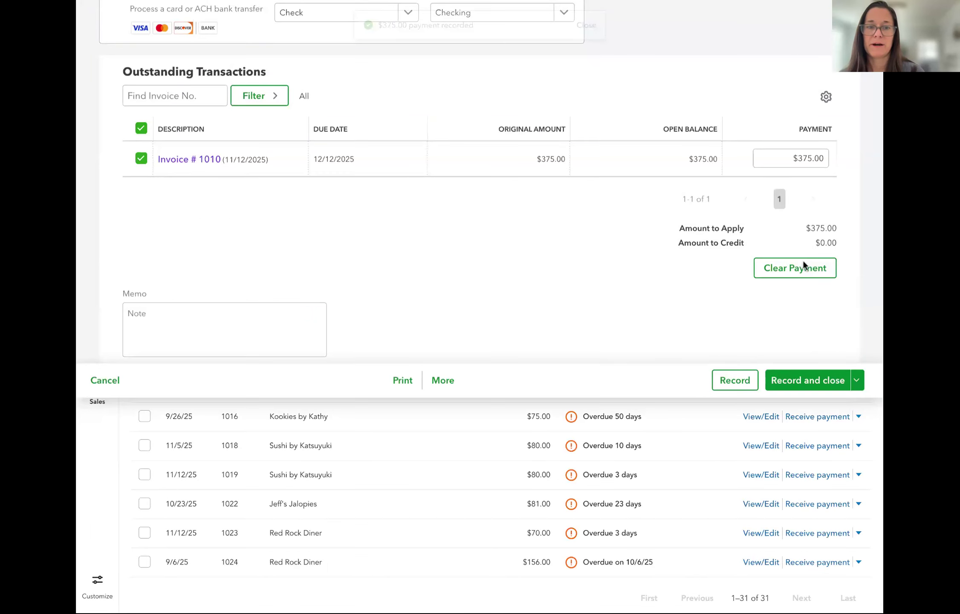
scroll(494, 338, down, 15)
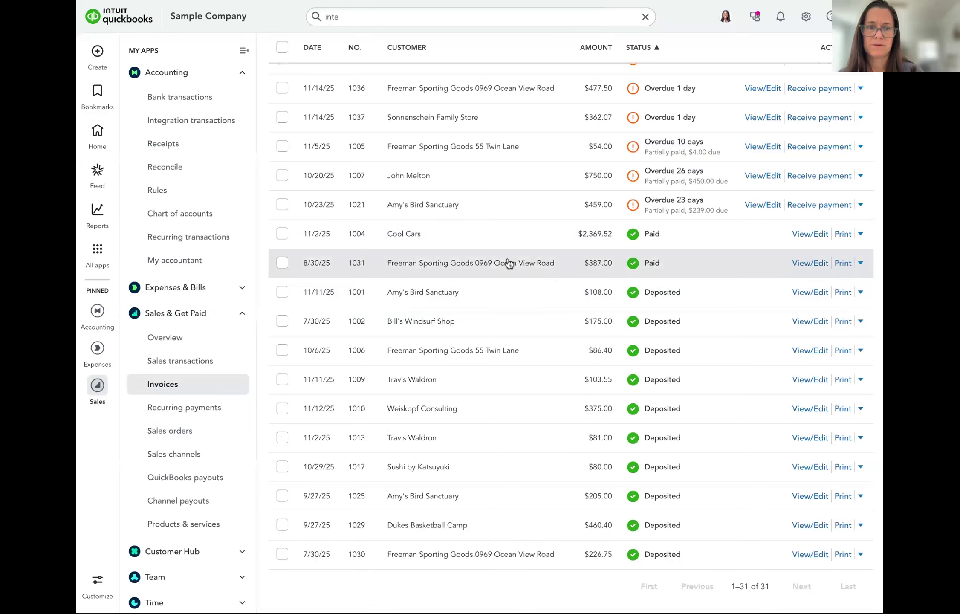
scroll(508, 263, up, 5)
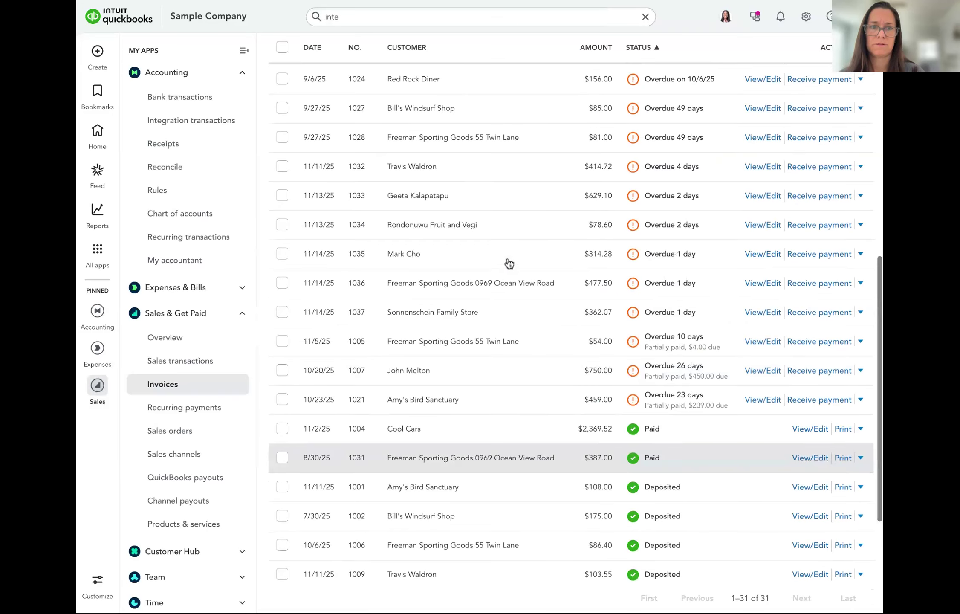
scroll(508, 263, up, 5)
scroll(508, 263, up, 7)
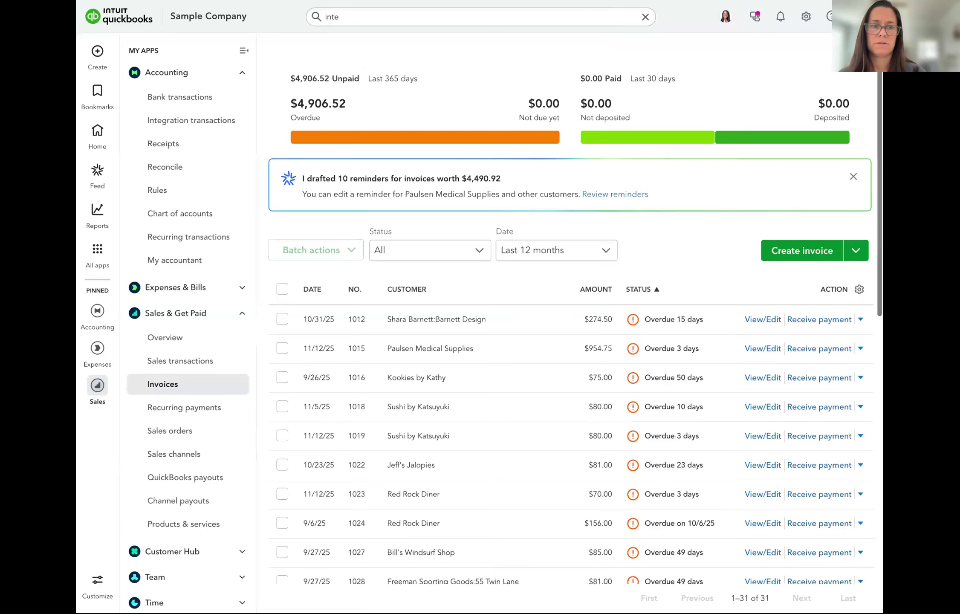
scroll(508, 263, down, 16)
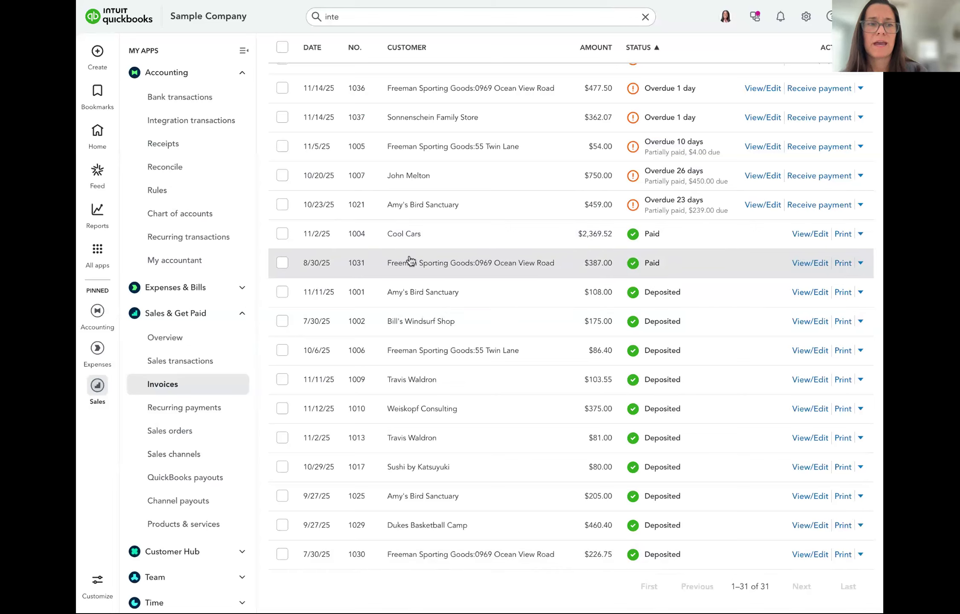
click(169, 103)
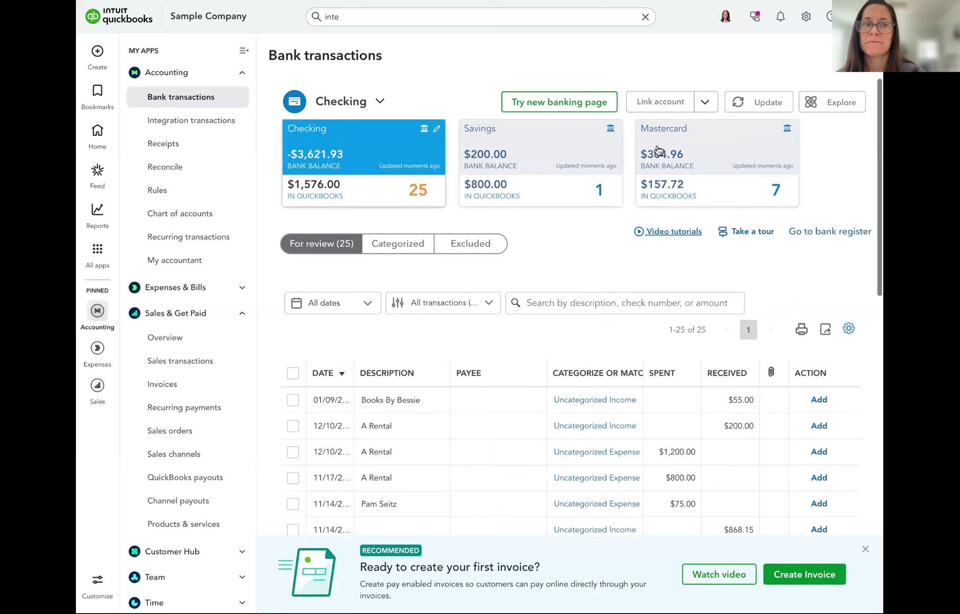
Scroll through the 25 Checking transactions waiting for review
scroll(639, 360, down, 2)
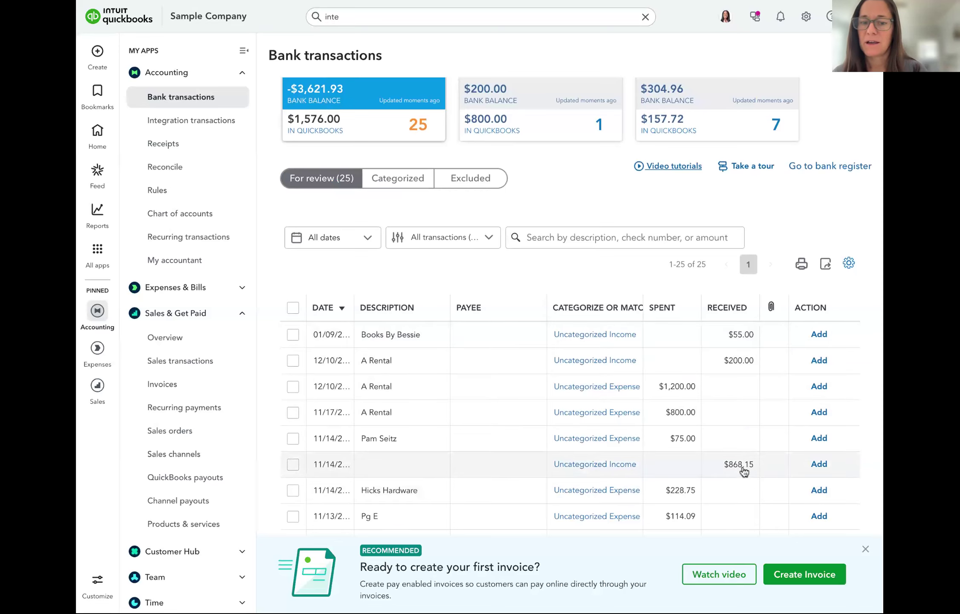
scroll(744, 471, down, 3)
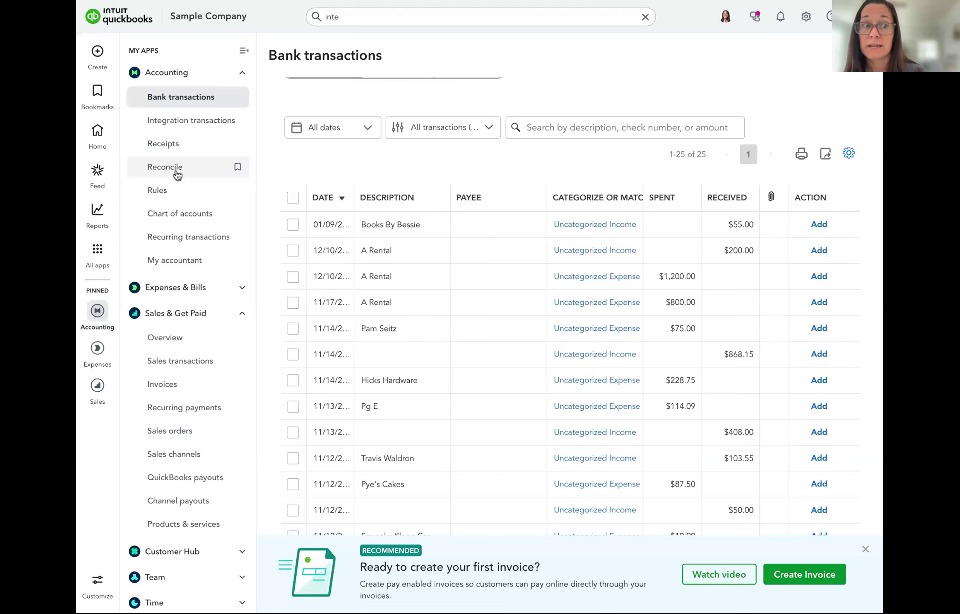
Start a new recurring template of type Sales Receipt from Recurring transactions
click(180, 244)
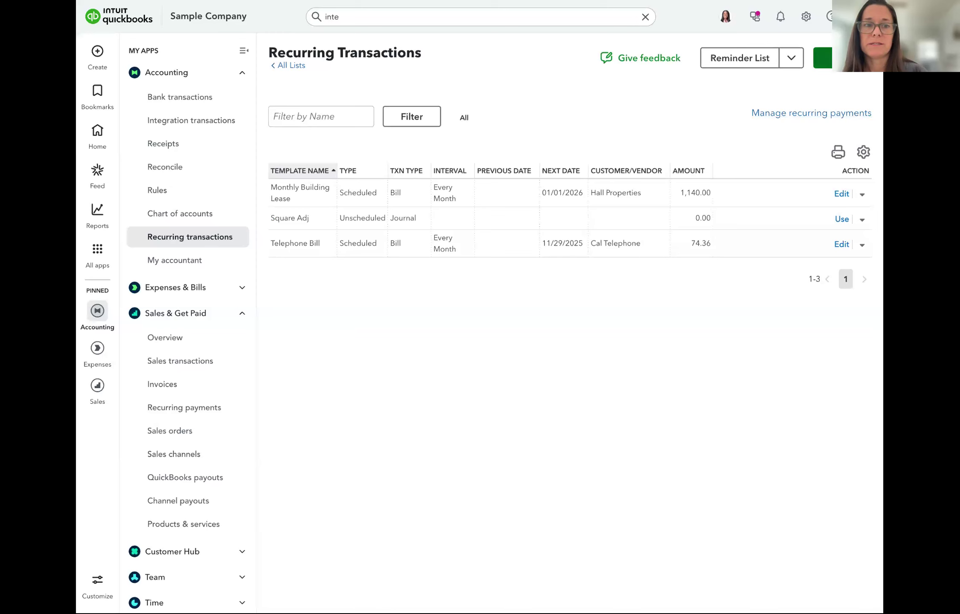
click(822, 57)
click(469, 318)
scroll(456, 399, down, 4)
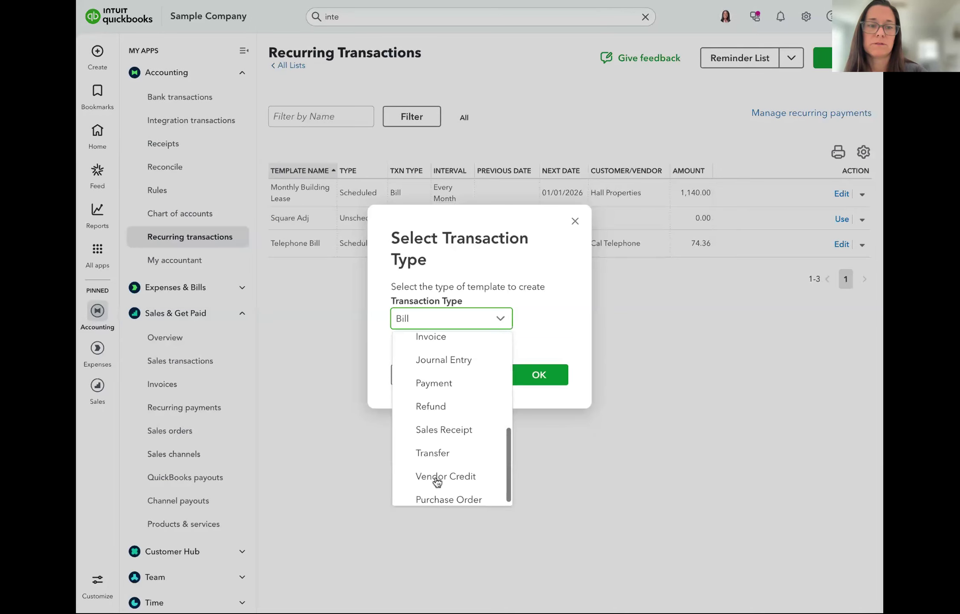
click(439, 430)
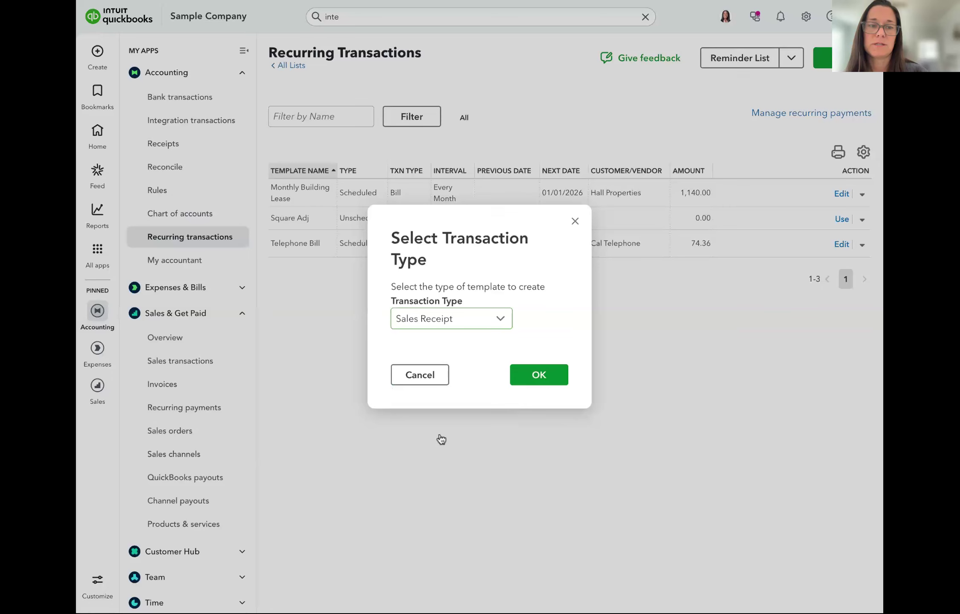
click(539, 375)
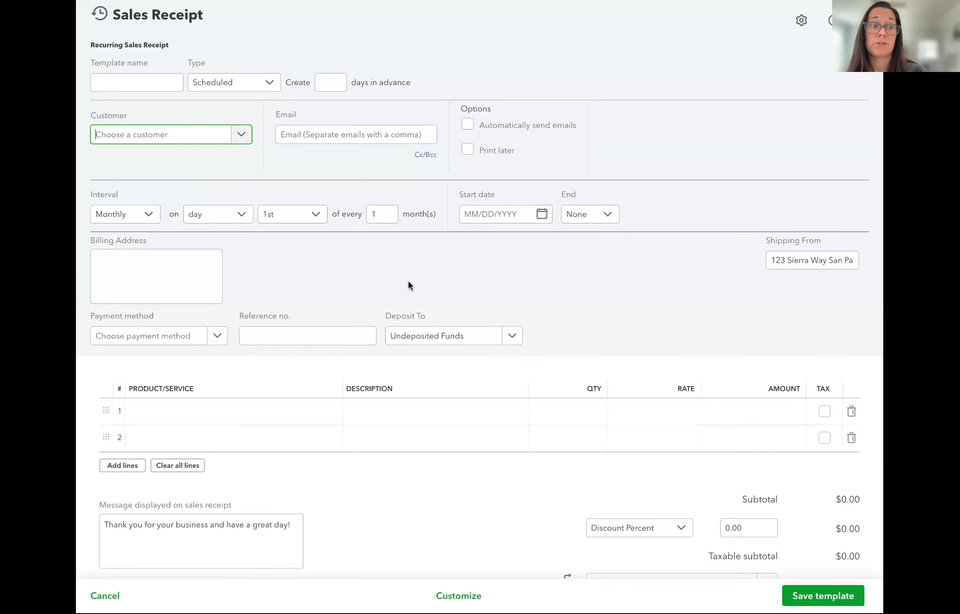
Keep the 1st as the recurring day and set payment method to Check, then Cash
scroll(407, 278, down, 1)
click(274, 184)
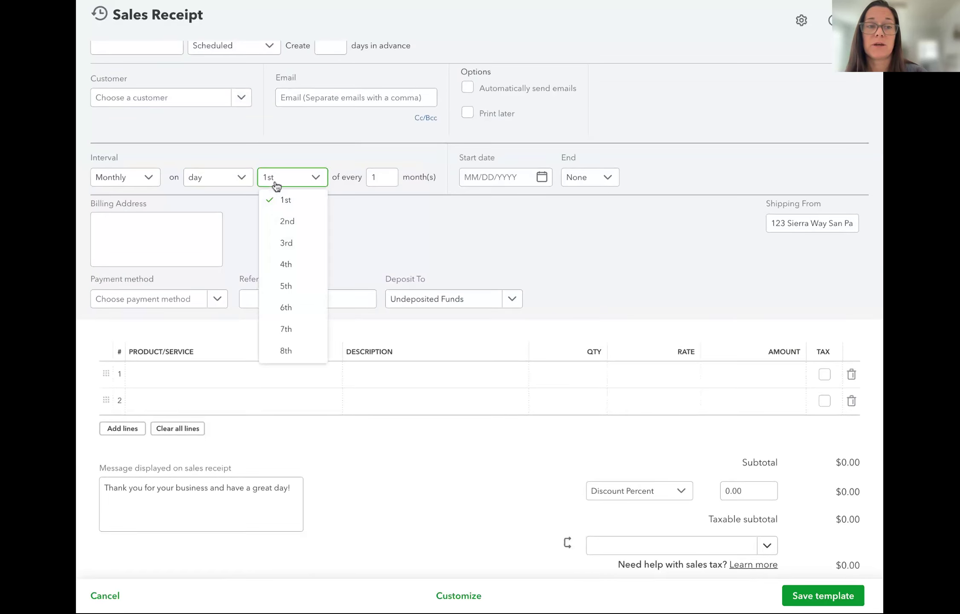
click(391, 250)
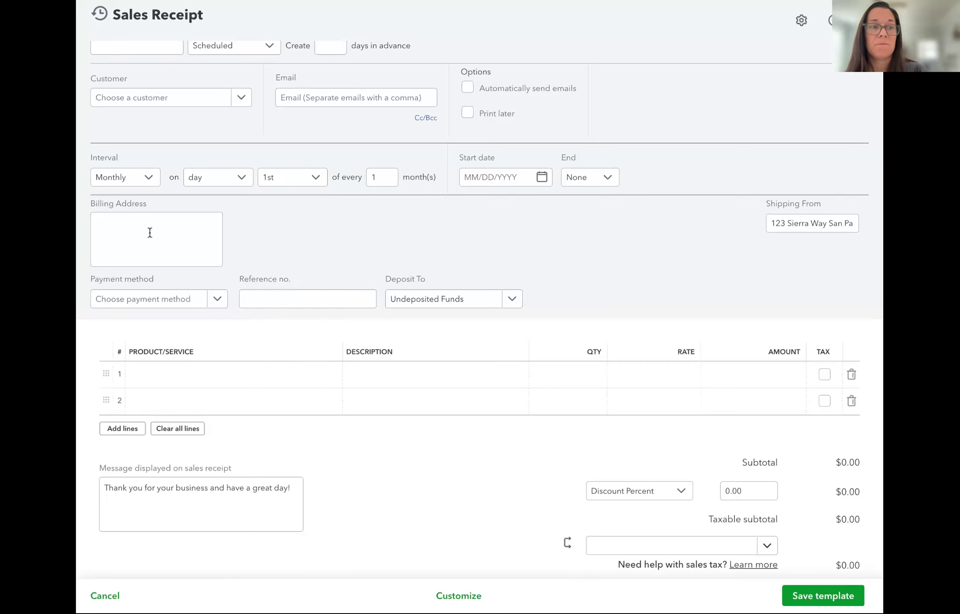
click(157, 305)
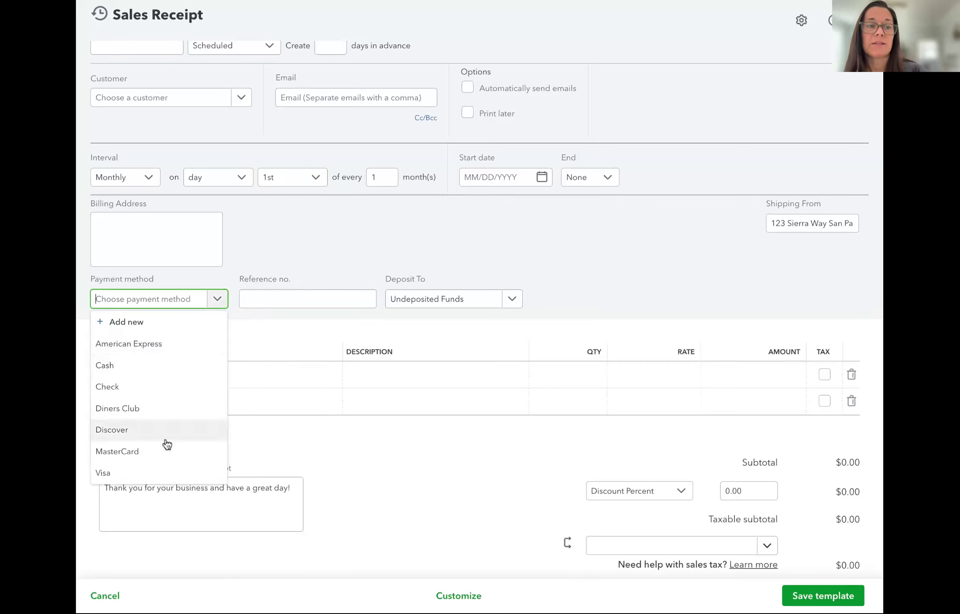
click(136, 387)
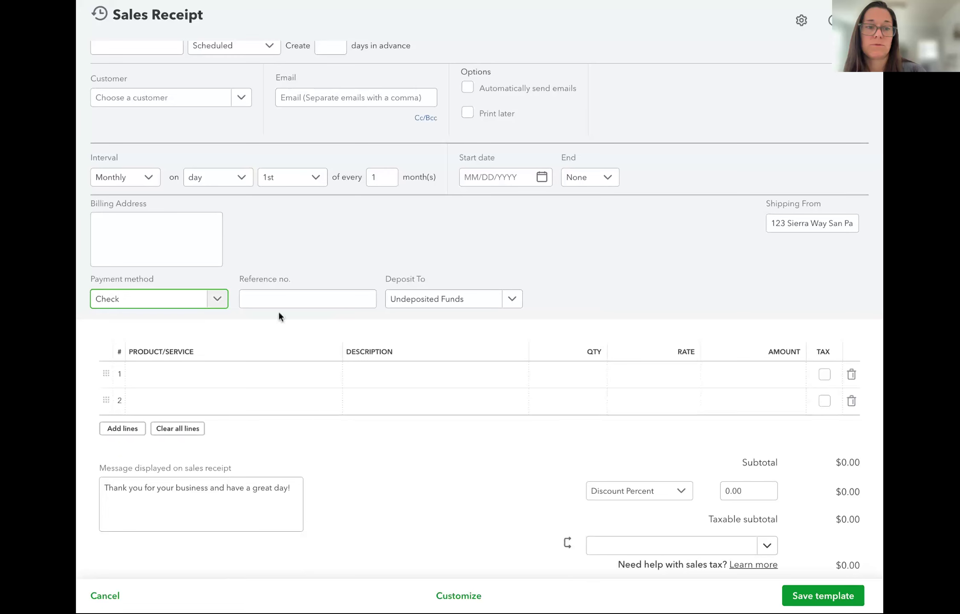
scroll(207, 299, down, 1)
click(165, 265)
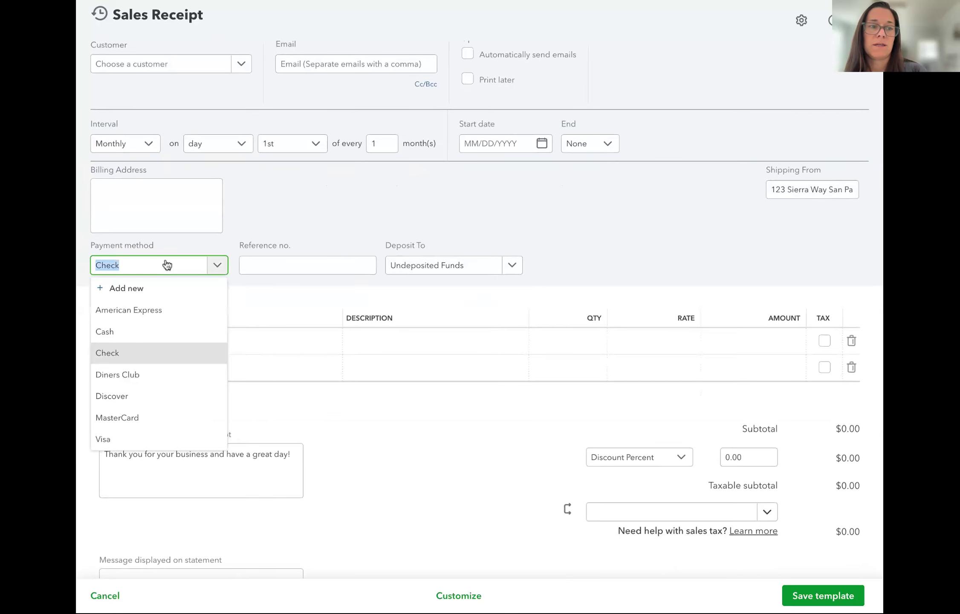
click(156, 326)
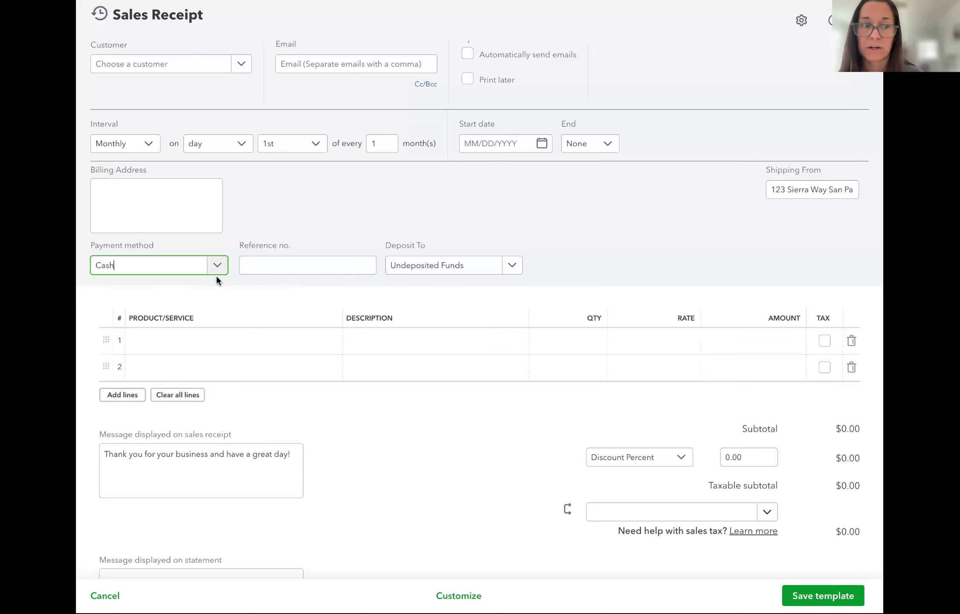
Scroll through the template form and discard it without saving
scroll(572, 451, down, 5)
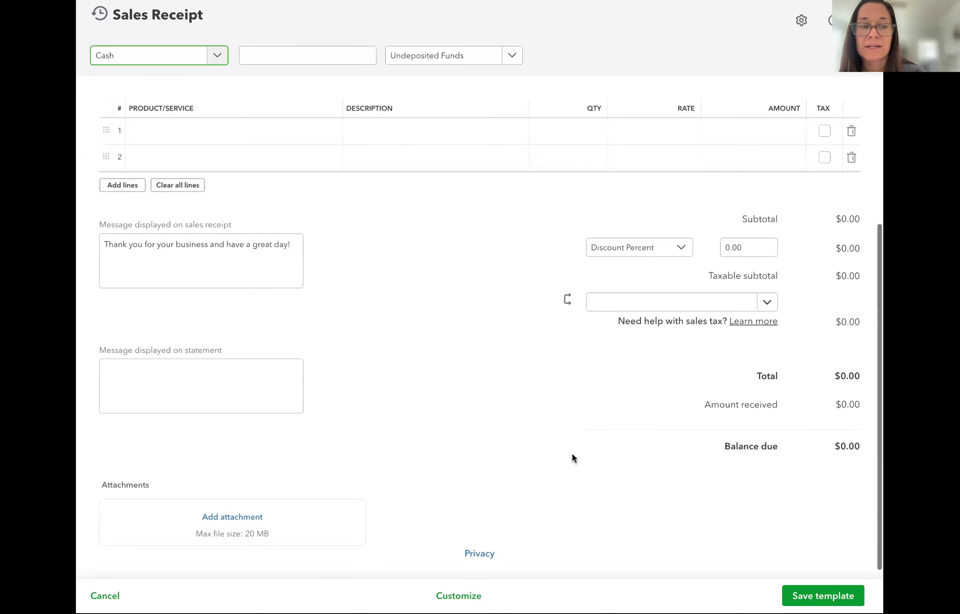
scroll(476, 185, up, 7)
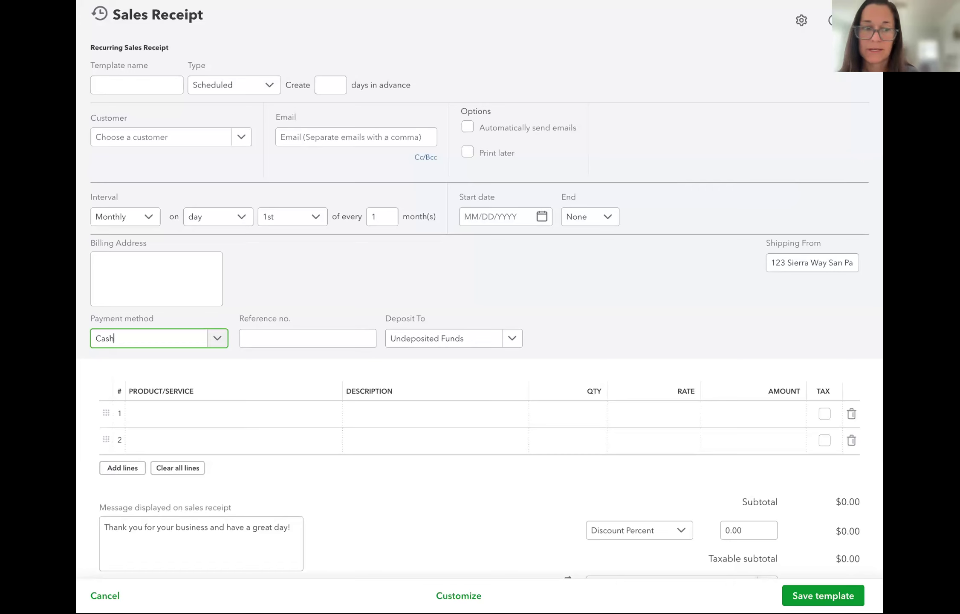
scroll(552, 356, down, 3)
scroll(551, 350, down, 3)
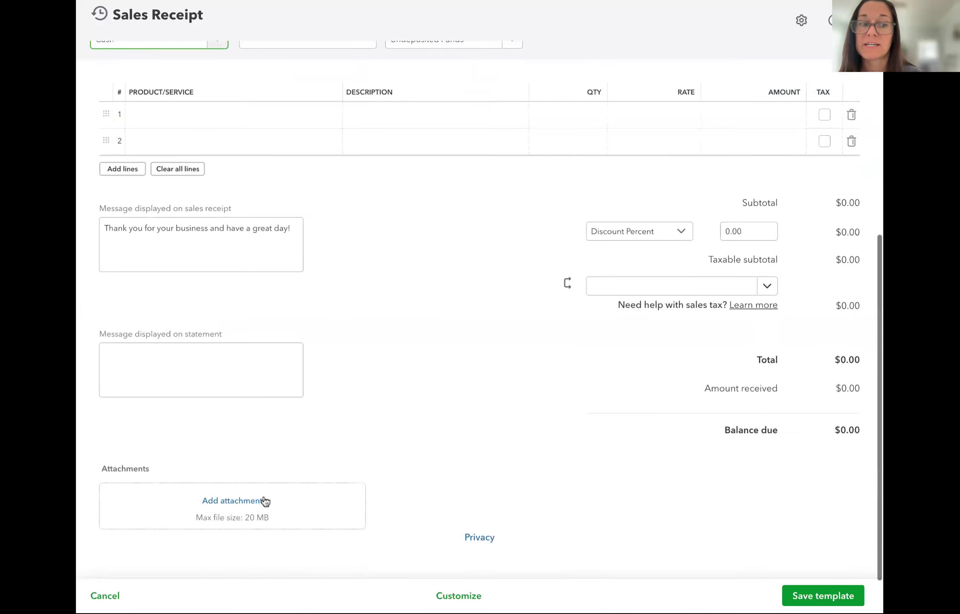
scroll(422, 380, up, 6)
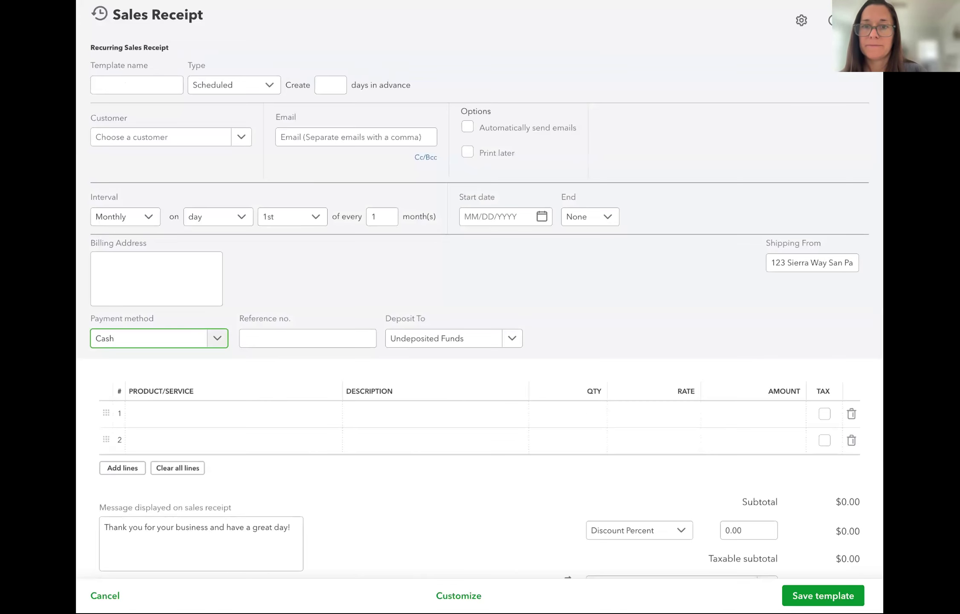
click(864, 20)
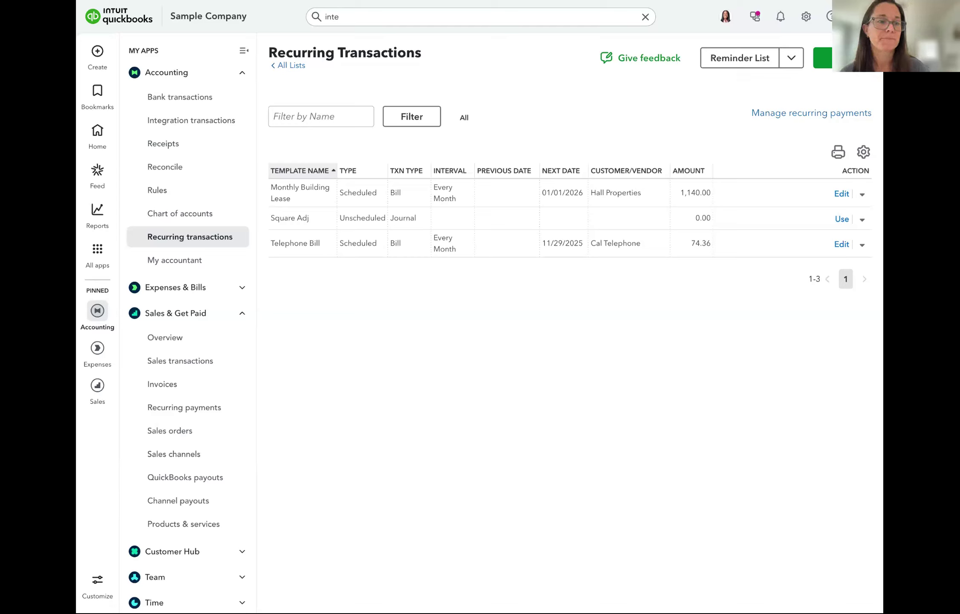
Review invoice 1012 in its editor, then open Account and settings from the gear menu
click(198, 385)
click(523, 413)
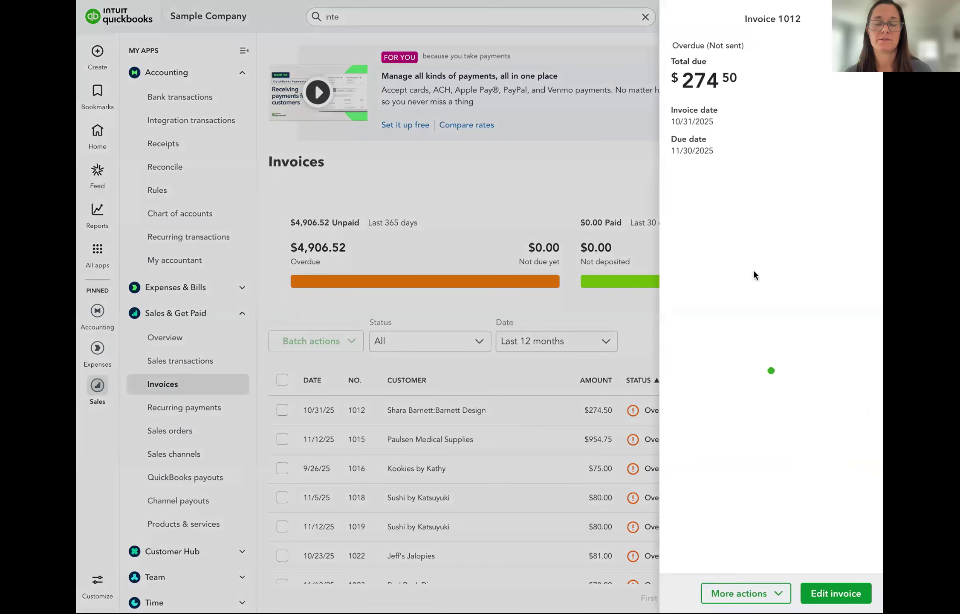
scroll(808, 384, down, 1)
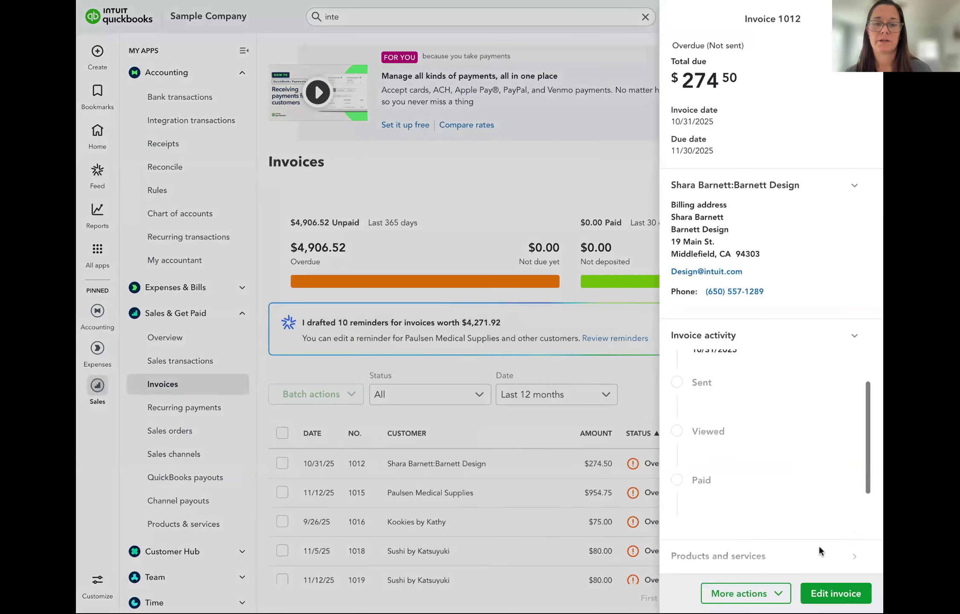
click(836, 593)
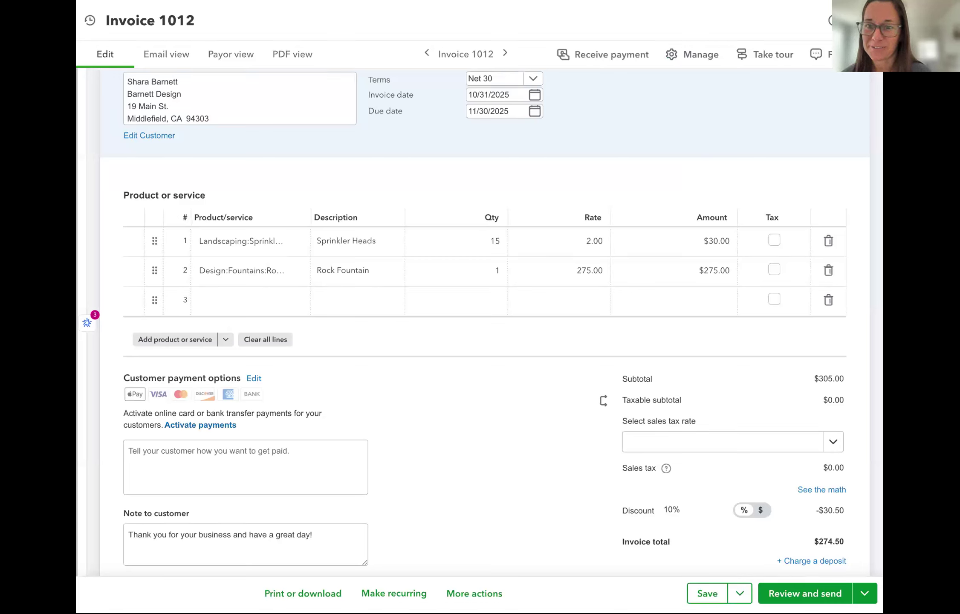
scroll(459, 386, down, 1)
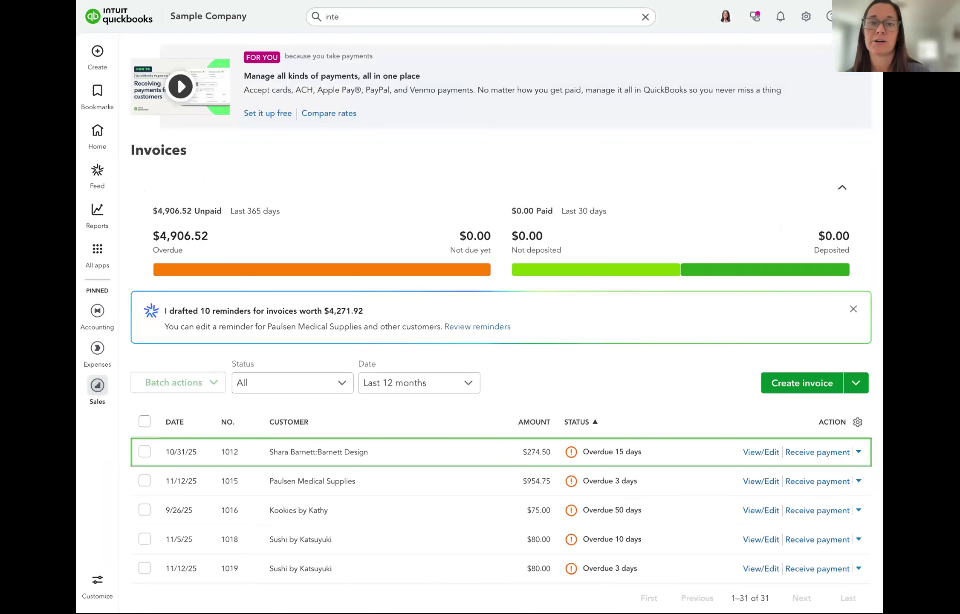
click(806, 18)
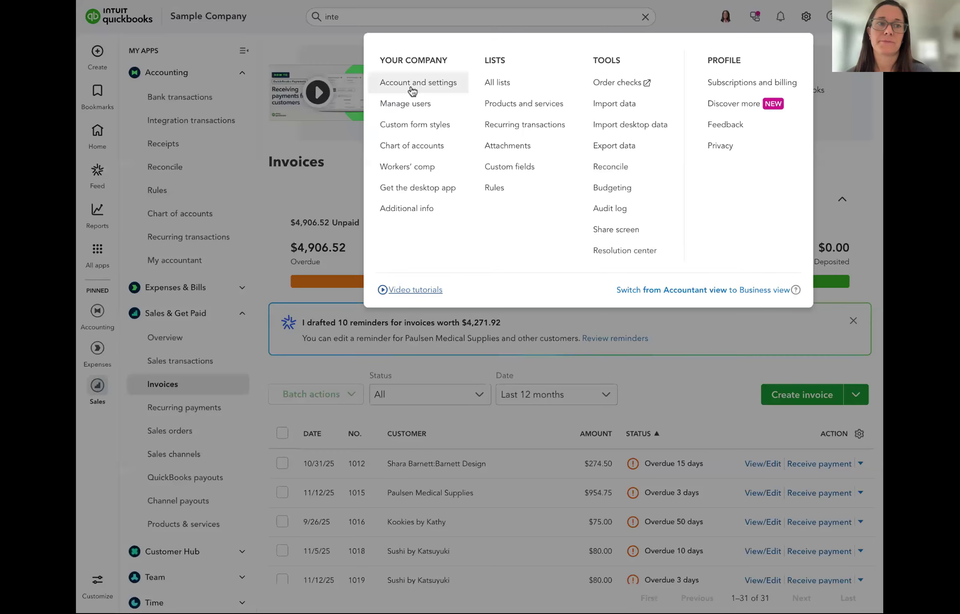
click(412, 85)
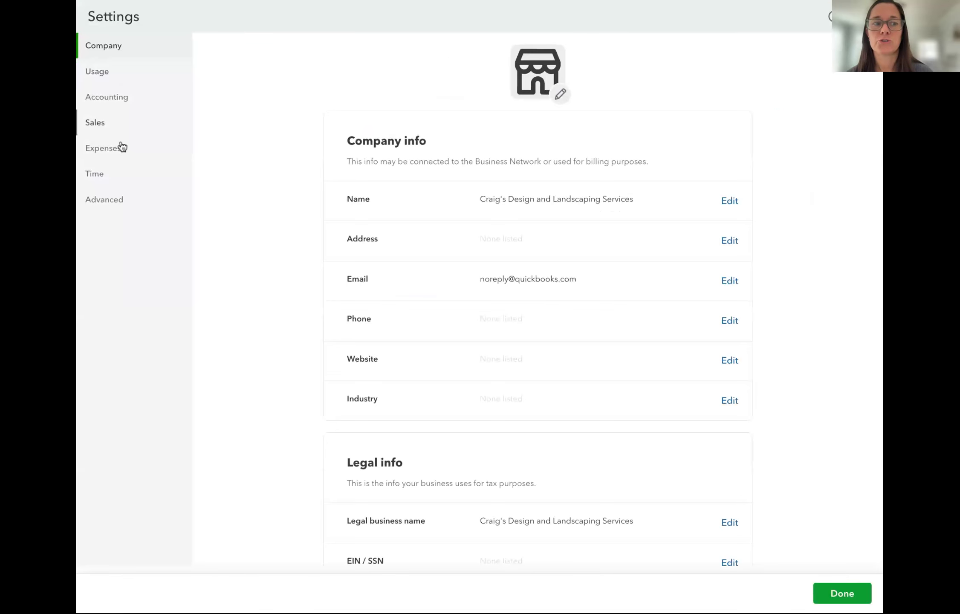
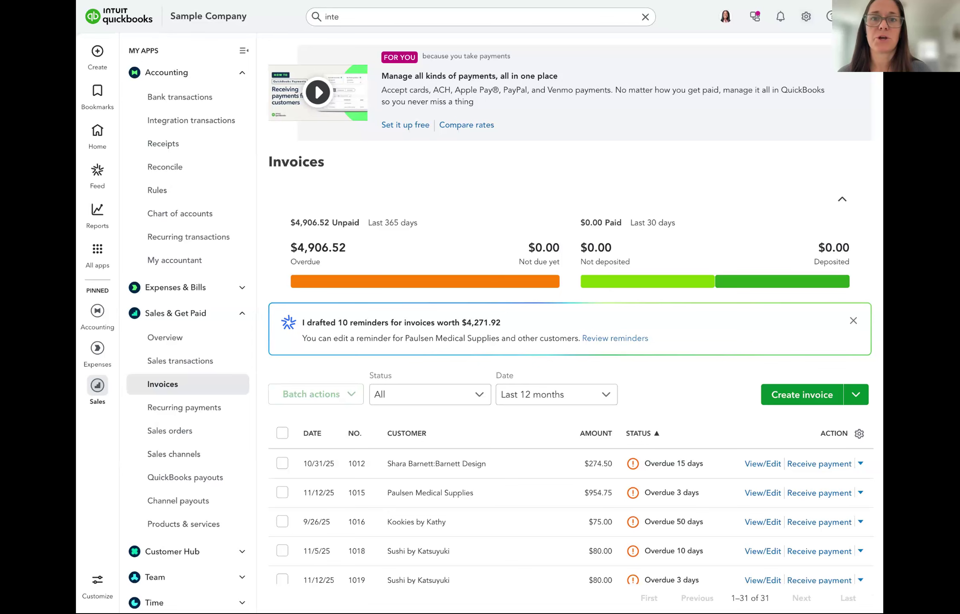
Open the gear menu of company settings and tools from the Invoices list
click(806, 16)
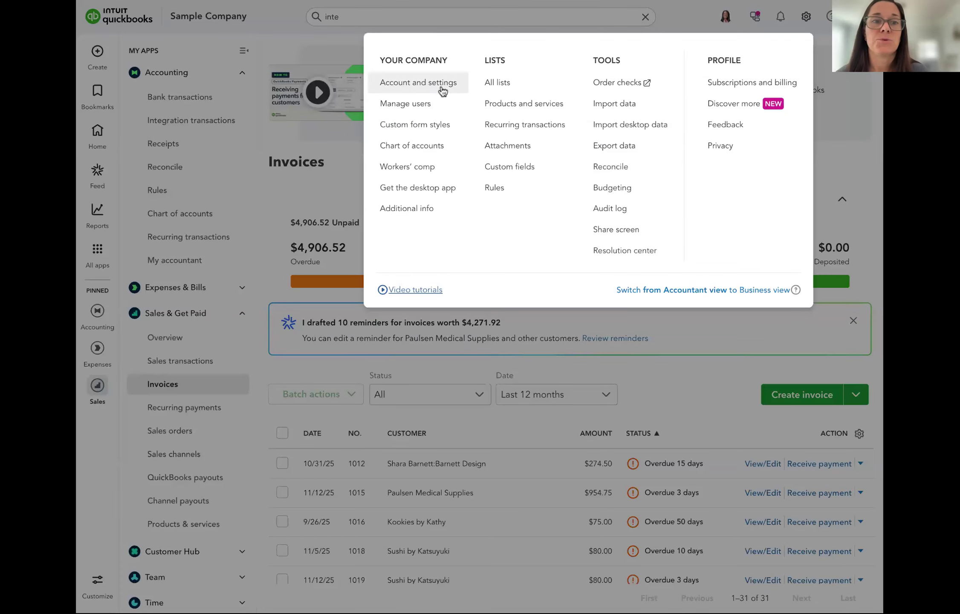
Choose Account and settings to show the Company settings page
click(423, 92)
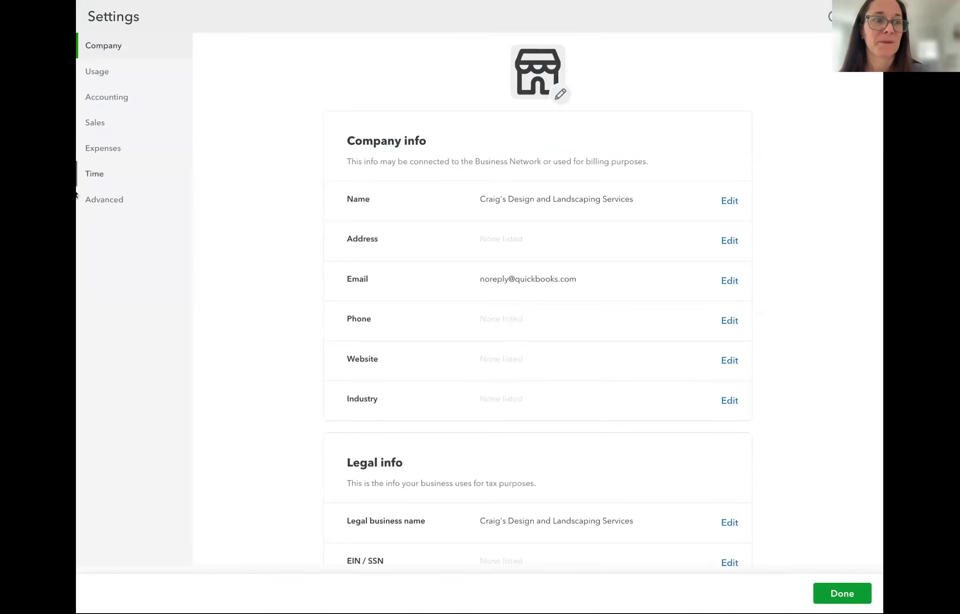
Switch on Track classes under Advanced > Categories and save the setting
click(114, 206)
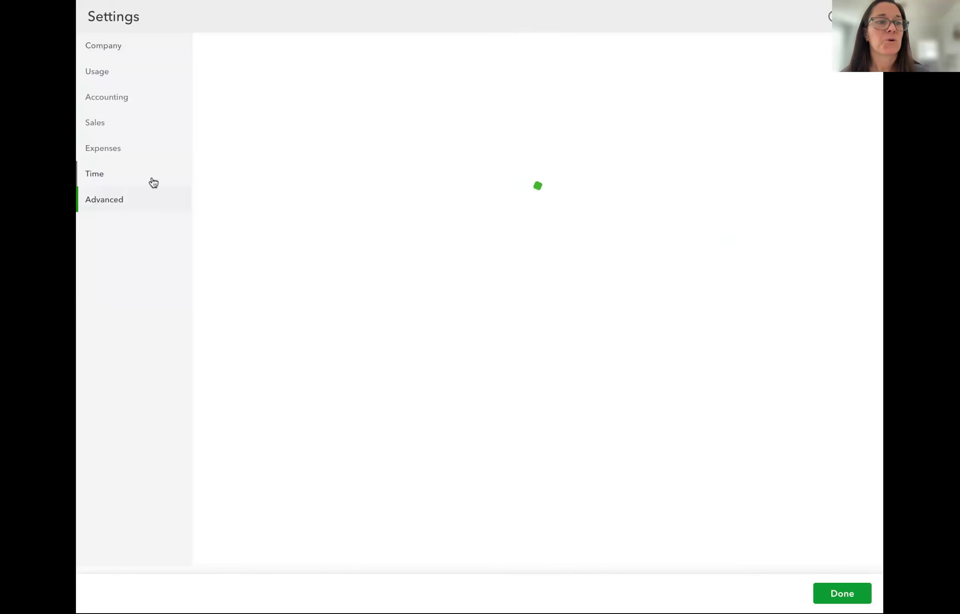
scroll(713, 394, down, 5)
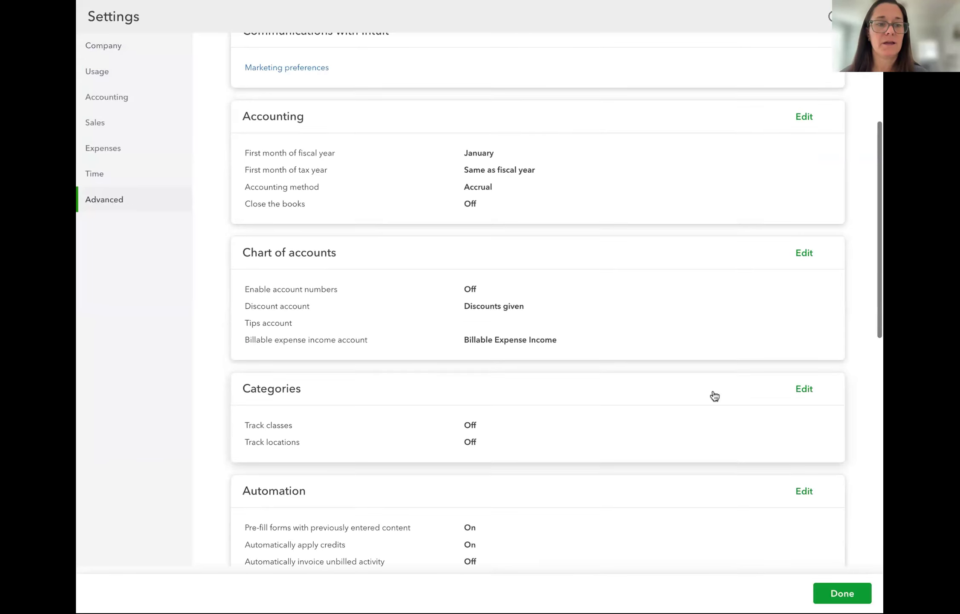
scroll(714, 394, down, 1)
scroll(713, 394, down, 1)
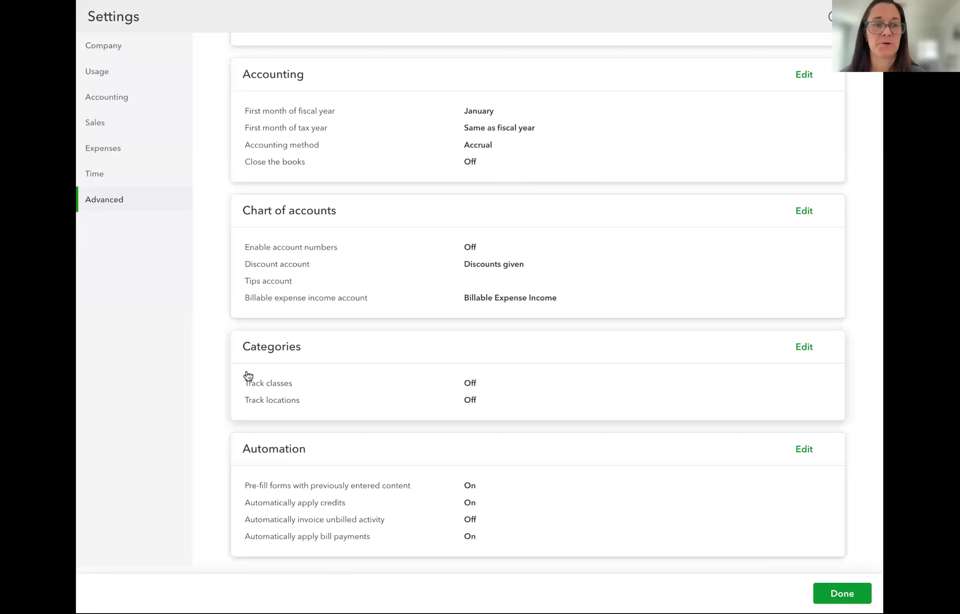
click(799, 351)
scroll(685, 383, down, 3)
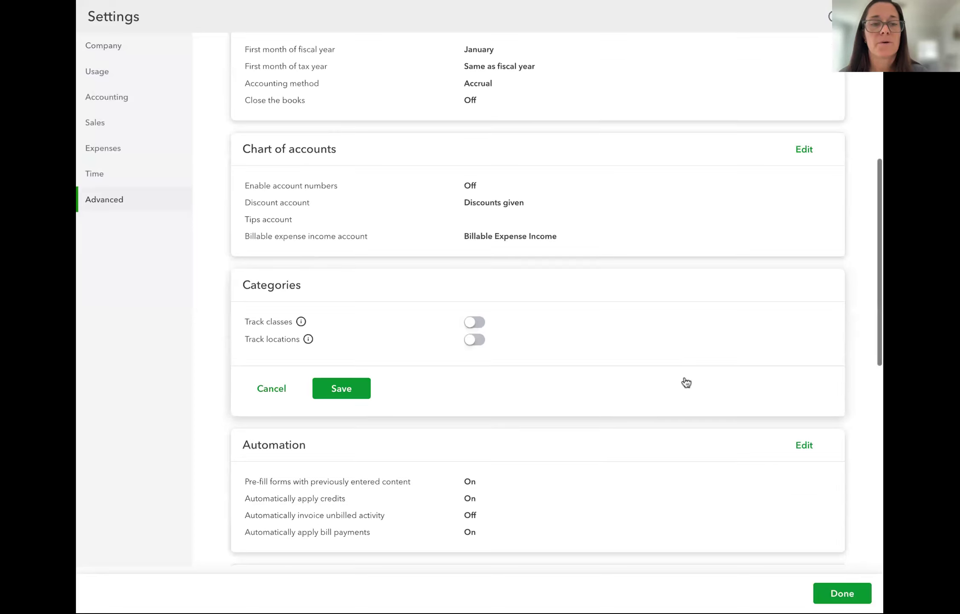
scroll(686, 382, down, 3)
click(475, 257)
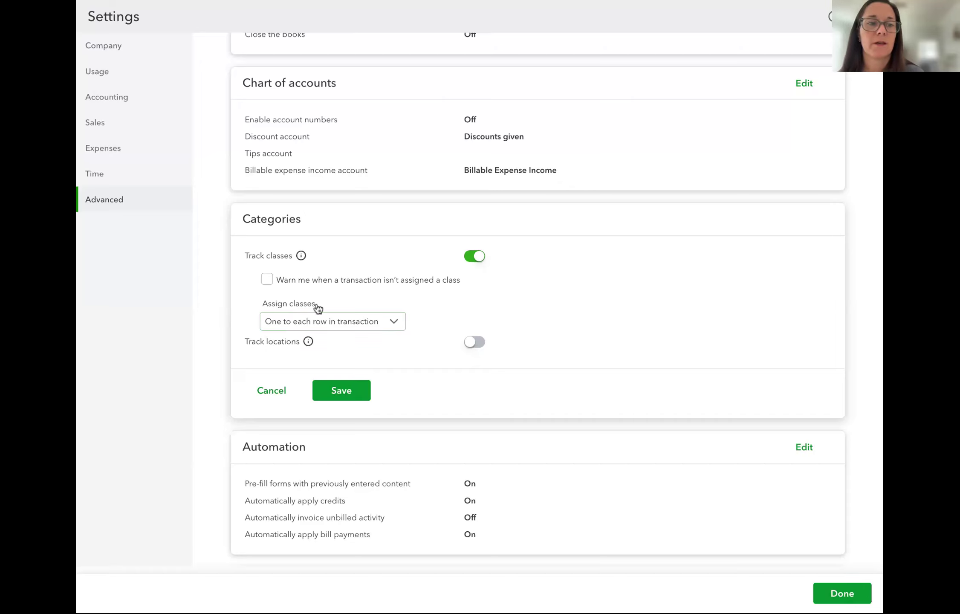
click(335, 395)
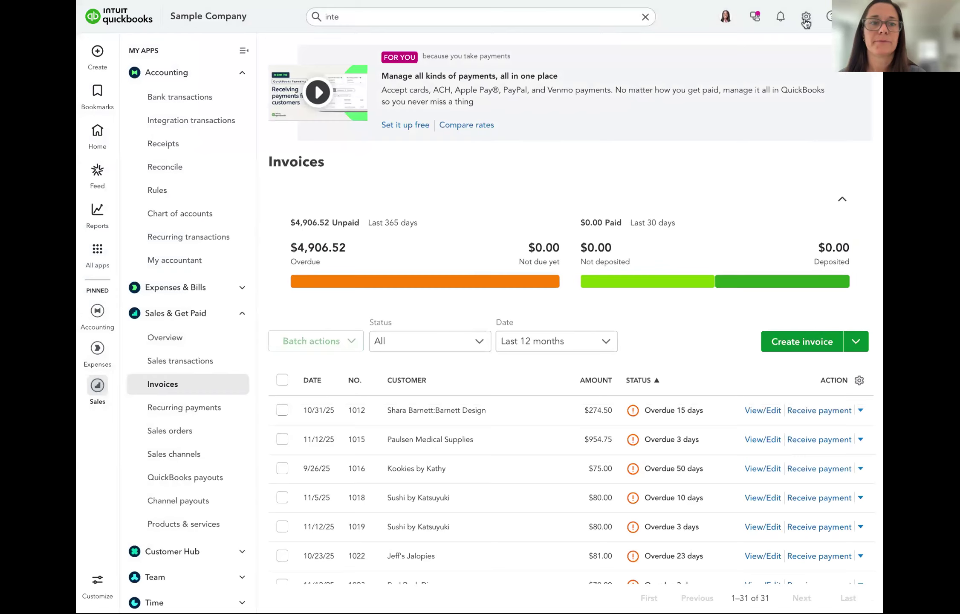
Go to All lists from the gear menu and open the Classes list
click(806, 19)
click(498, 85)
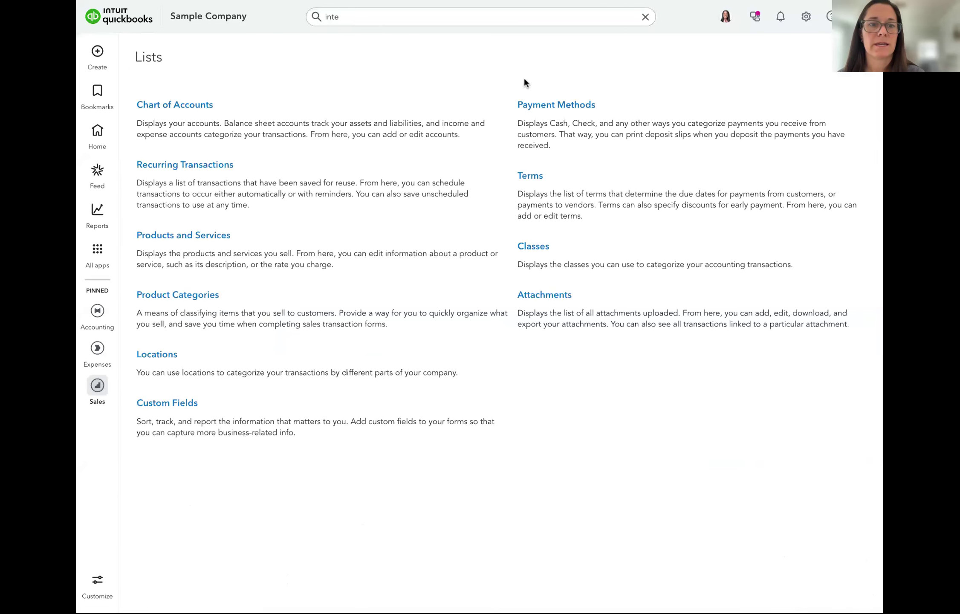
click(533, 251)
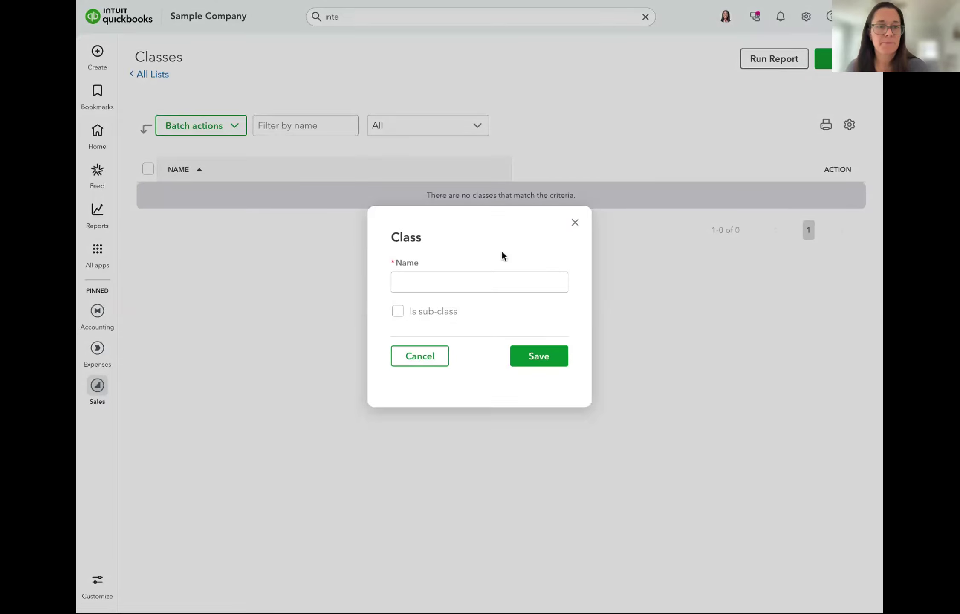
Create and save the classes Charlottesville and Richmond
click(473, 283)
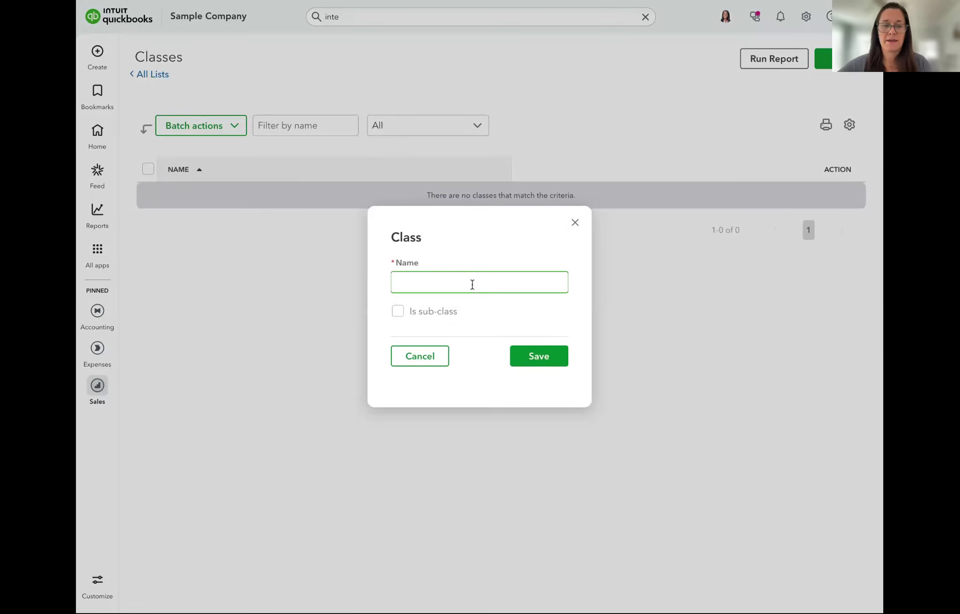
click(483, 333)
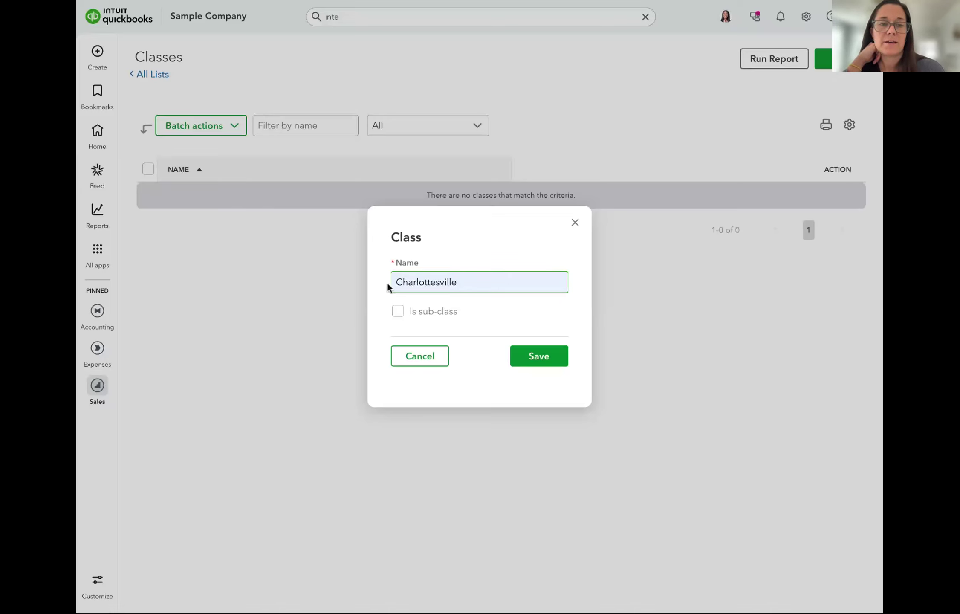
click(546, 357)
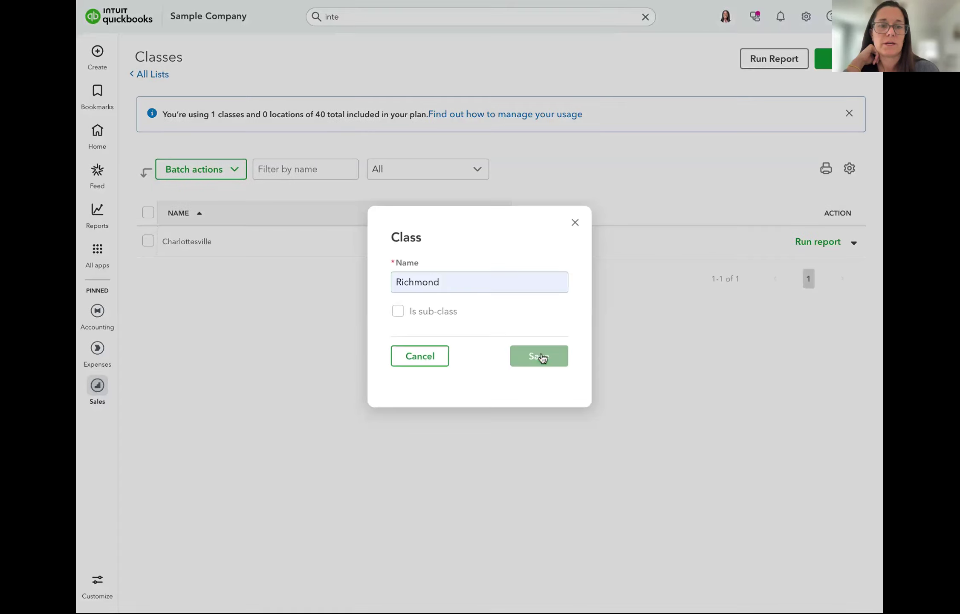
click(540, 356)
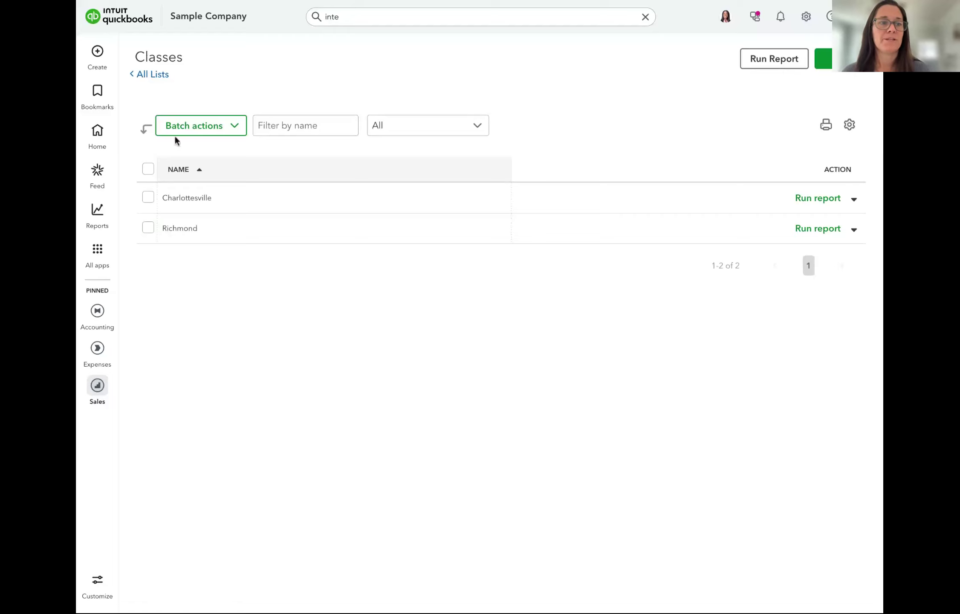
Open the bank transactions for review and expand the $1,200 A Rental expense
mouse_move(99, 308)
click(174, 336)
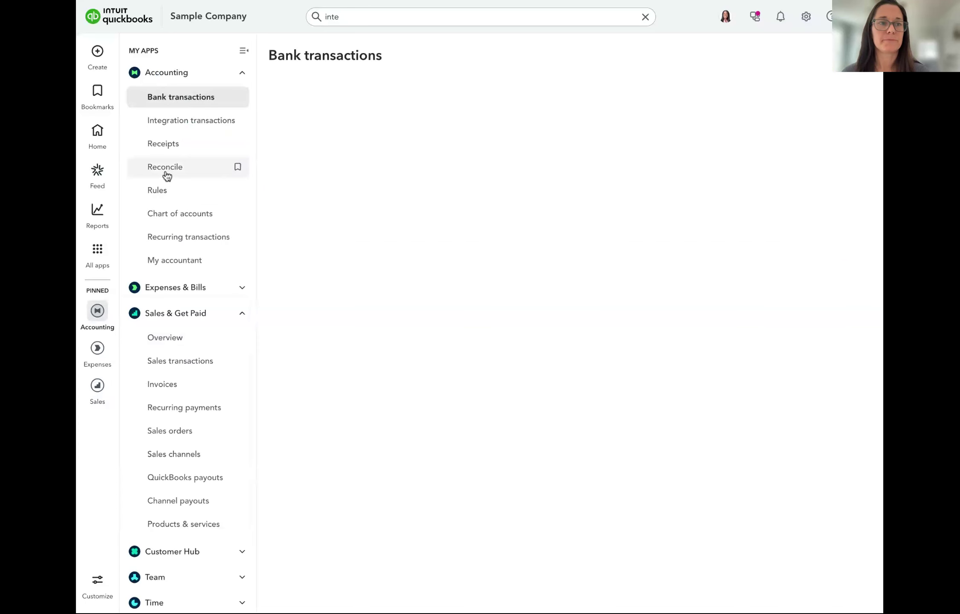
scroll(578, 409, down, 2)
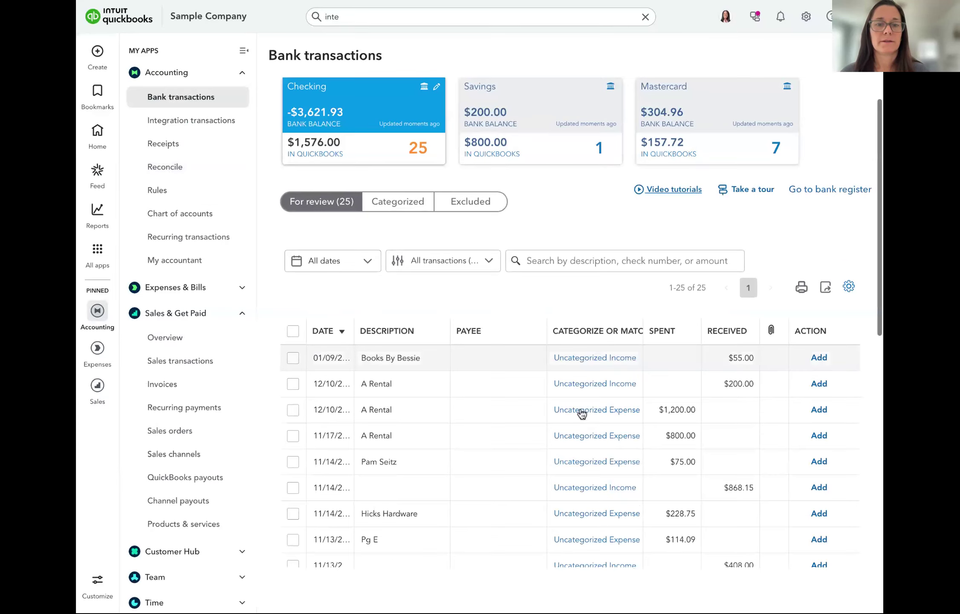
scroll(582, 413, down, 2)
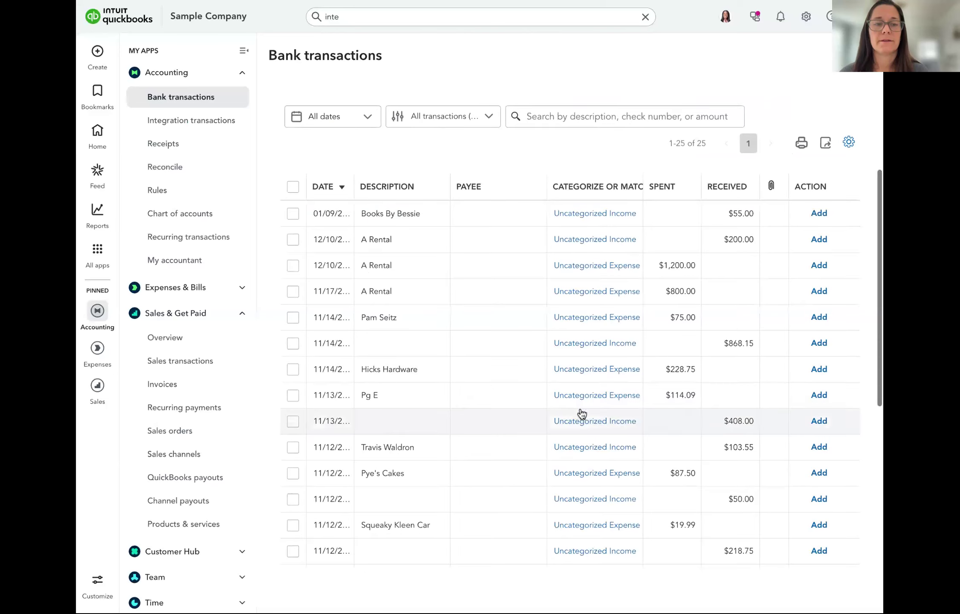
click(407, 274)
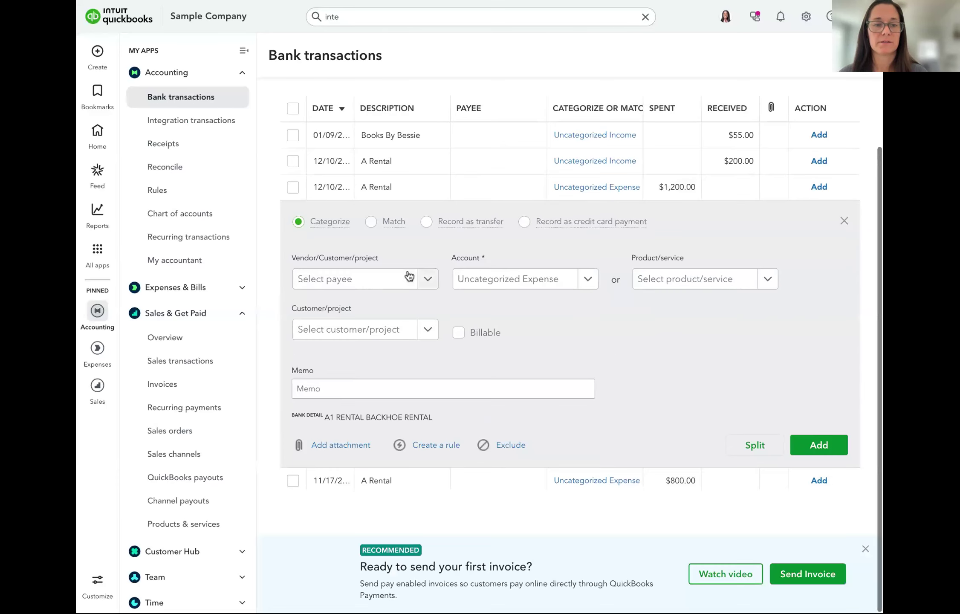
Add A1 Rental as a new vendor and set it as the payee
scroll(408, 276, down, 1)
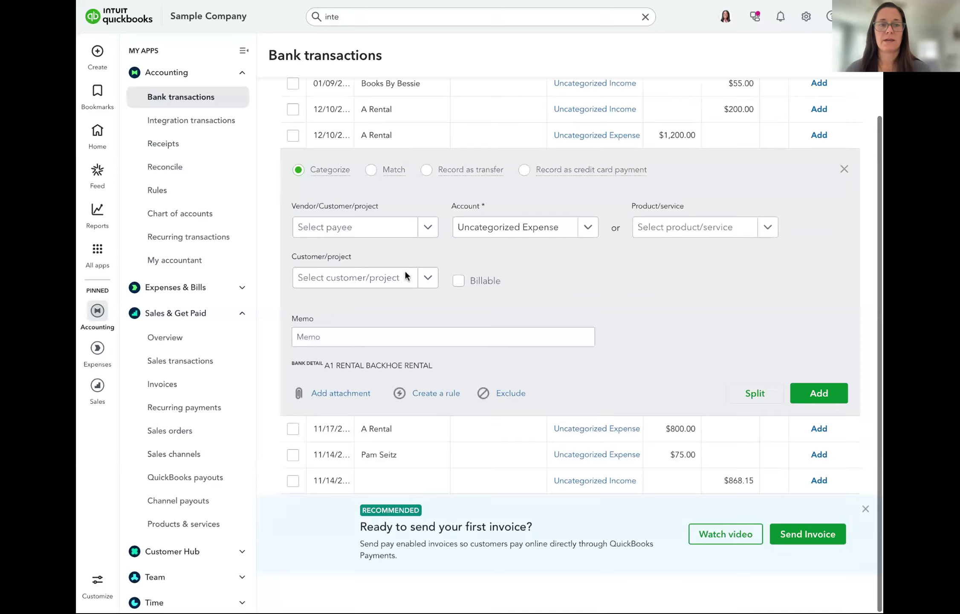
scroll(405, 276, up, 1)
click(364, 268)
text(A1 Rental)
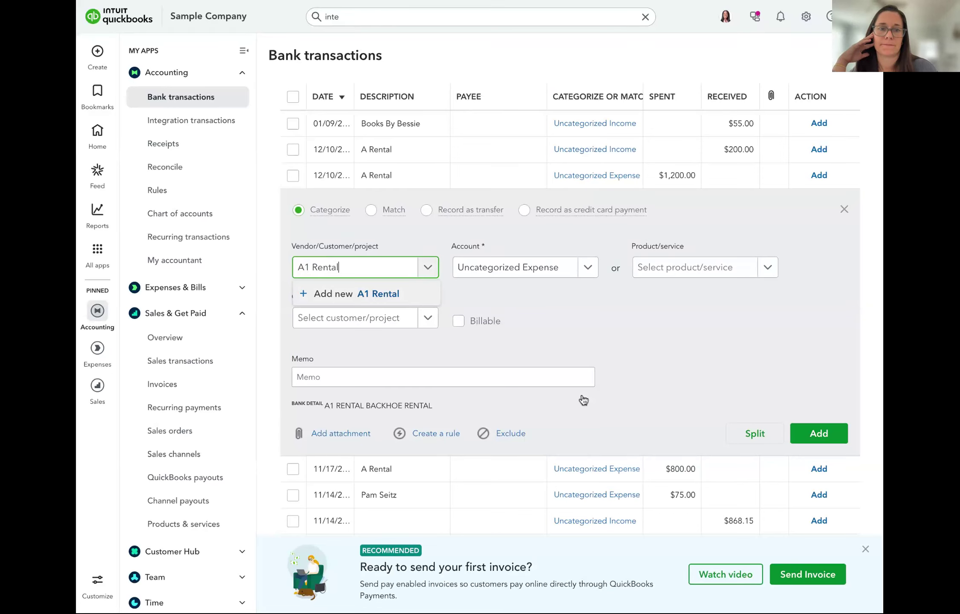
key(Tab)
click(842, 593)
Categorize the rental as Equipment Rental, then reload the Bank transactions page
click(515, 274)
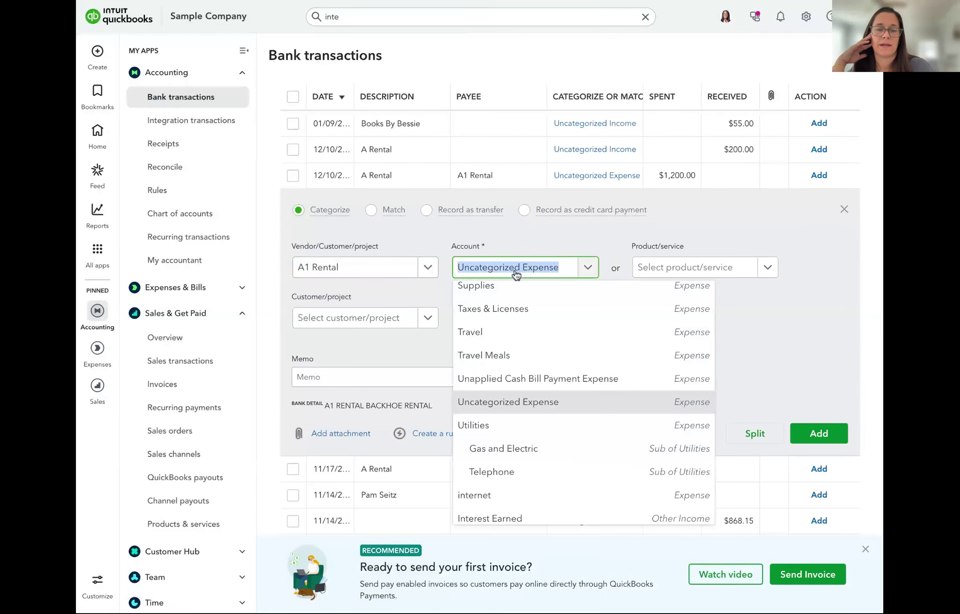
text(eqi)
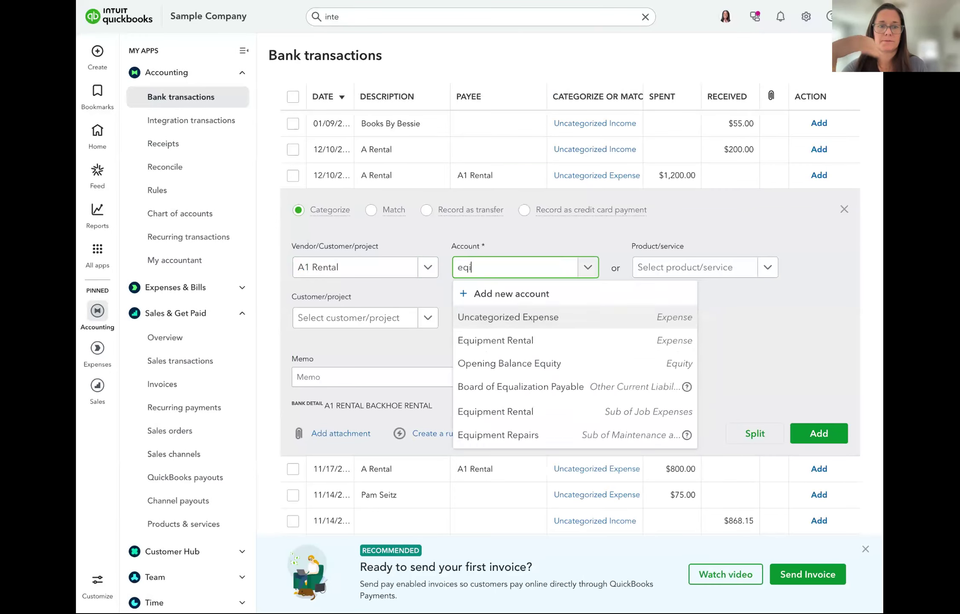
key(BackSpace)
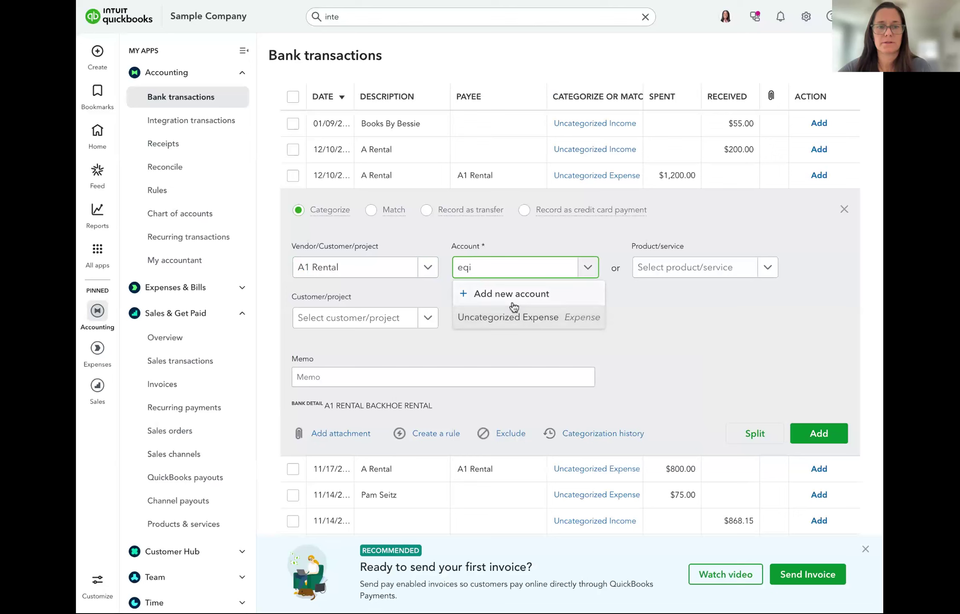
click(524, 339)
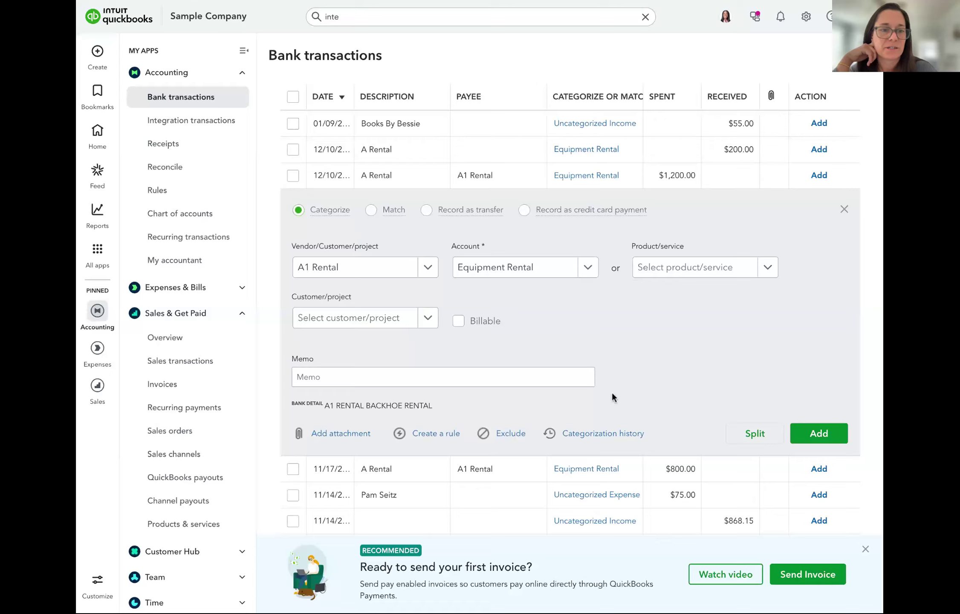
key(super+r)
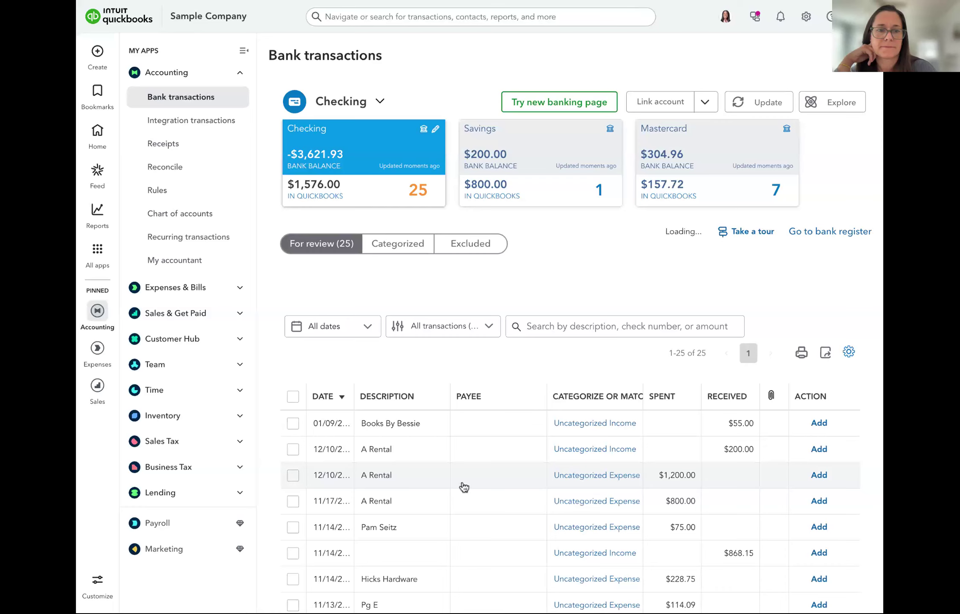
Add the $1,200 A Rental charge with payee A1 Rental, Equipment Rental, class Charlottesville
click(464, 487)
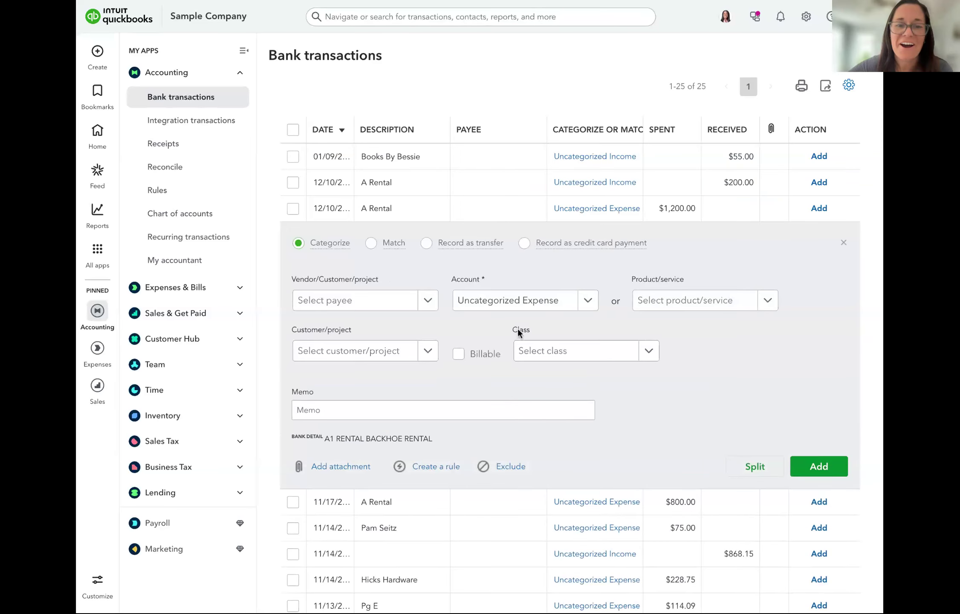
click(343, 301)
text(a1 re)
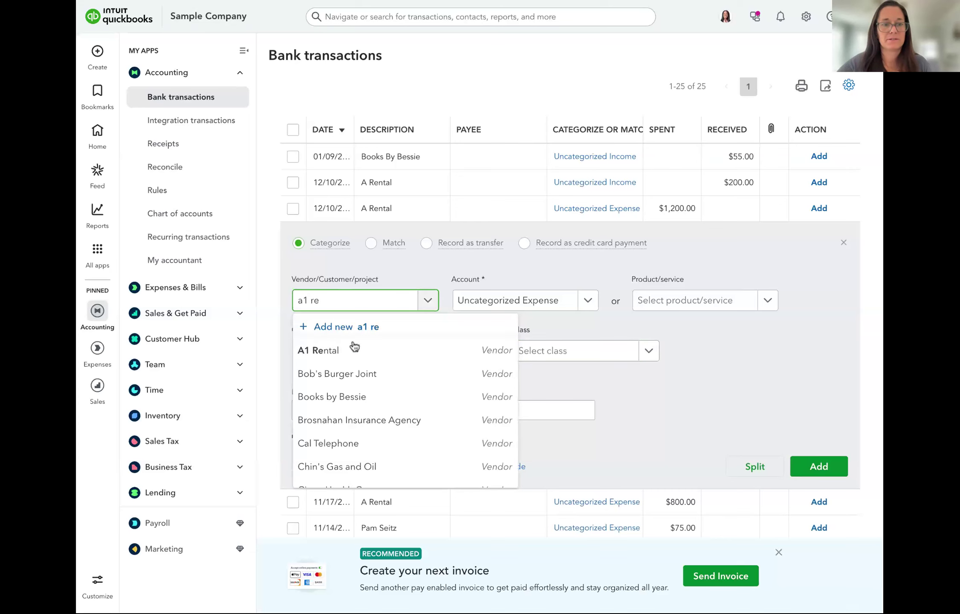
click(354, 351)
click(501, 301)
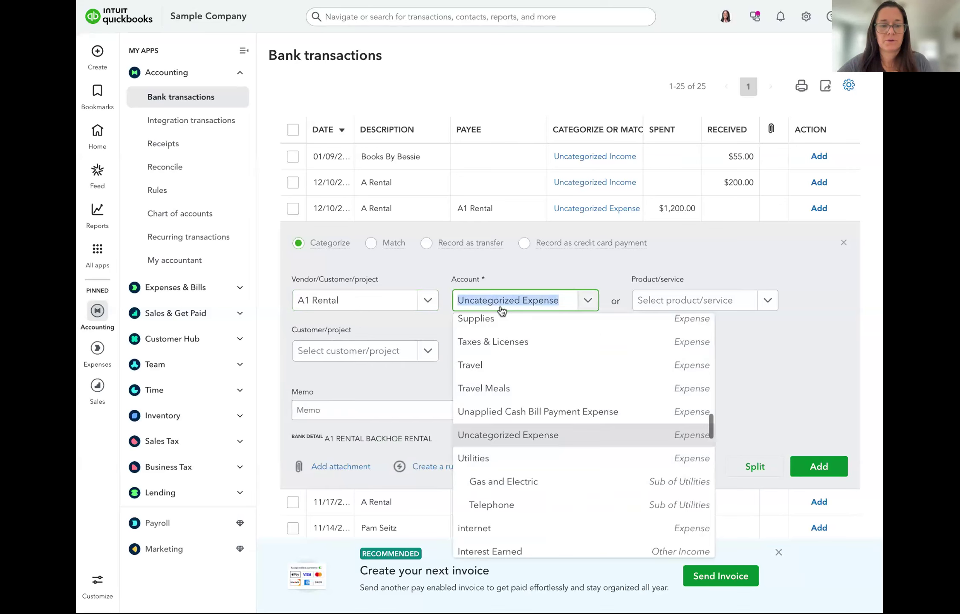
text(eq)
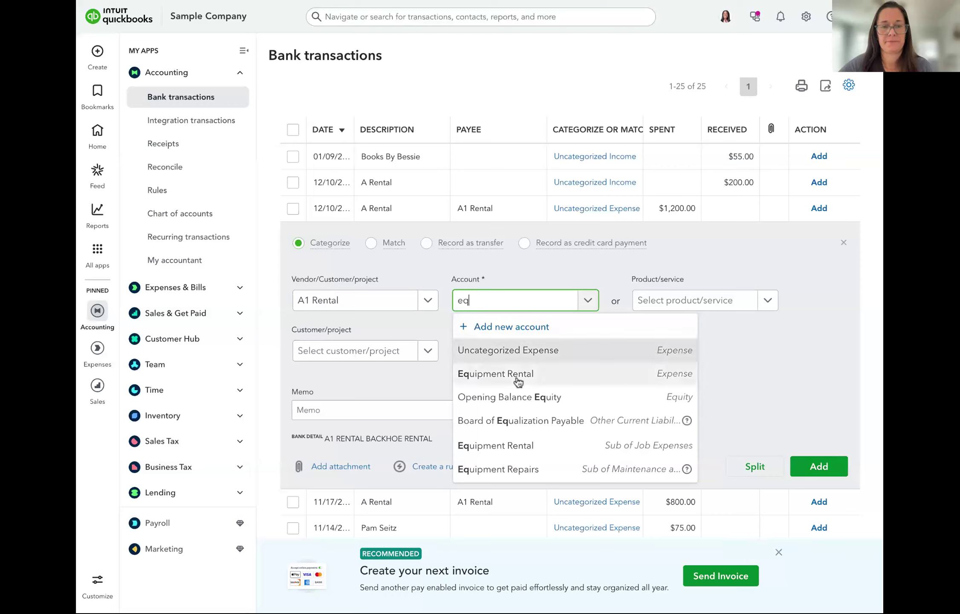
click(518, 378)
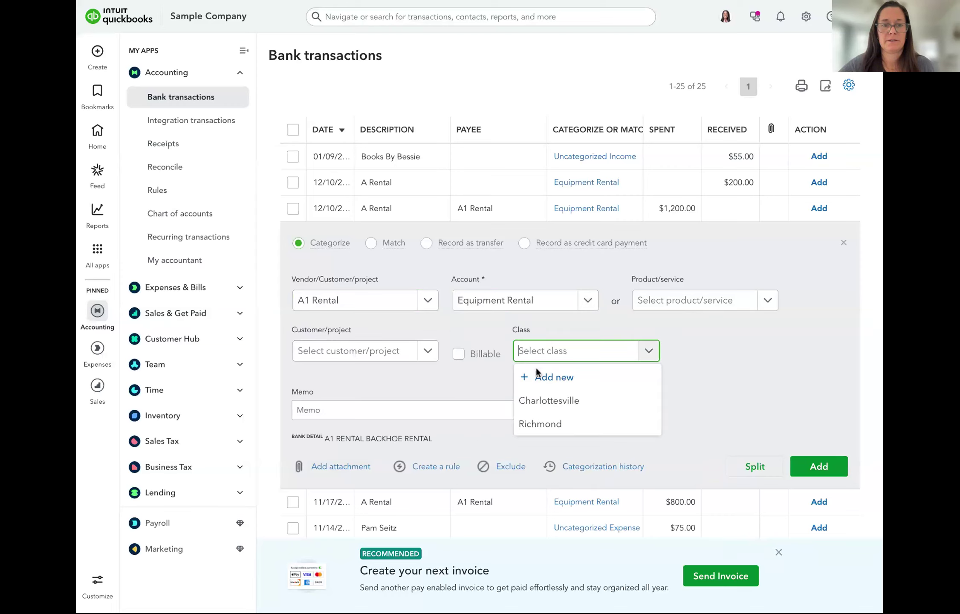
click(554, 400)
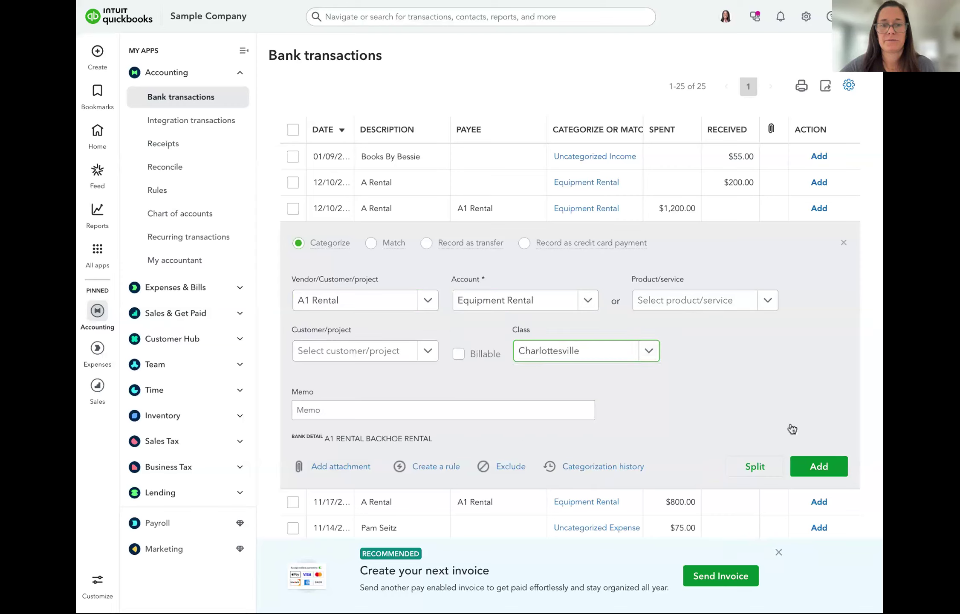
click(828, 467)
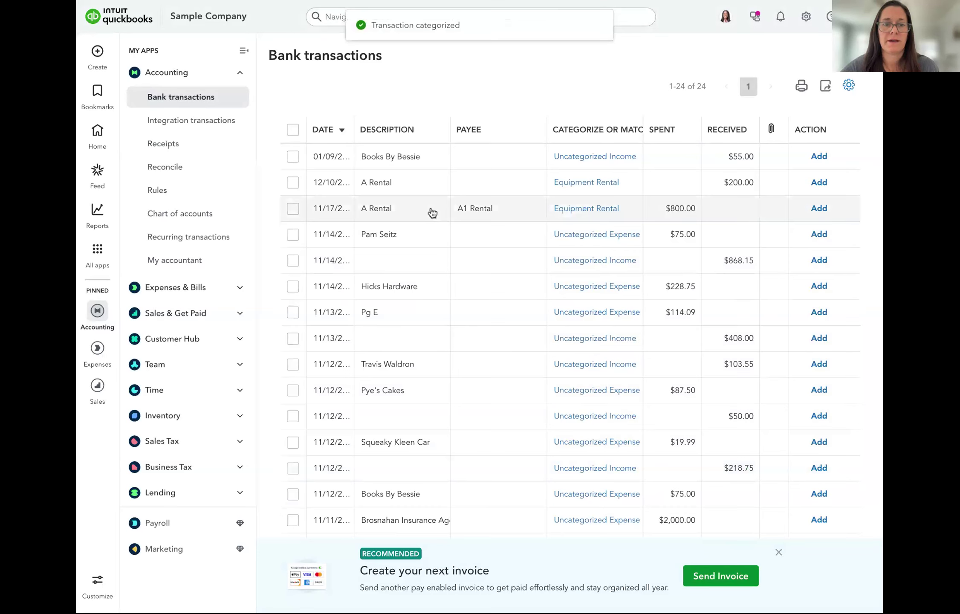
Add the $800 A Rental charge under class Richmond, then go to Reports
click(432, 213)
click(586, 350)
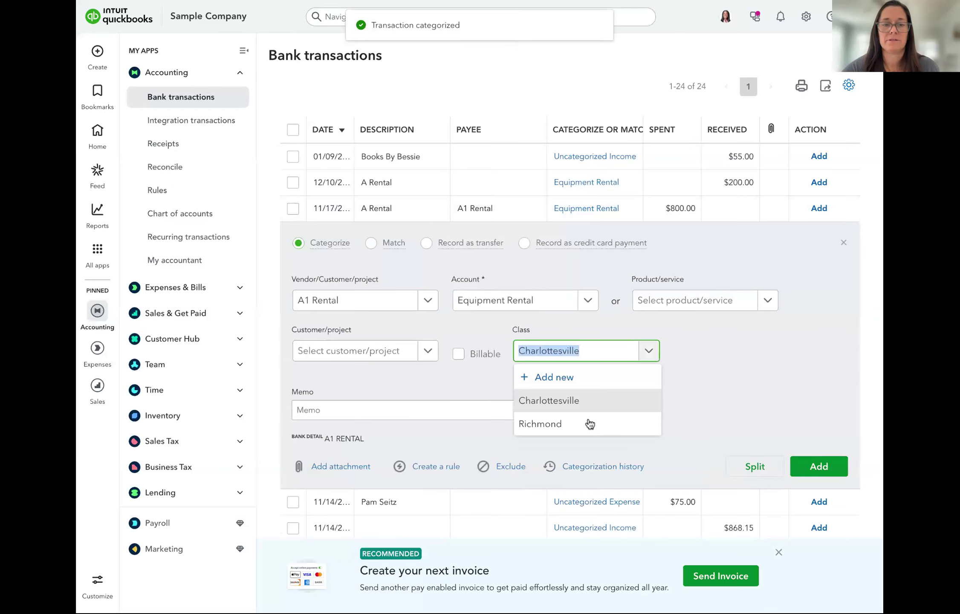
click(589, 424)
click(831, 469)
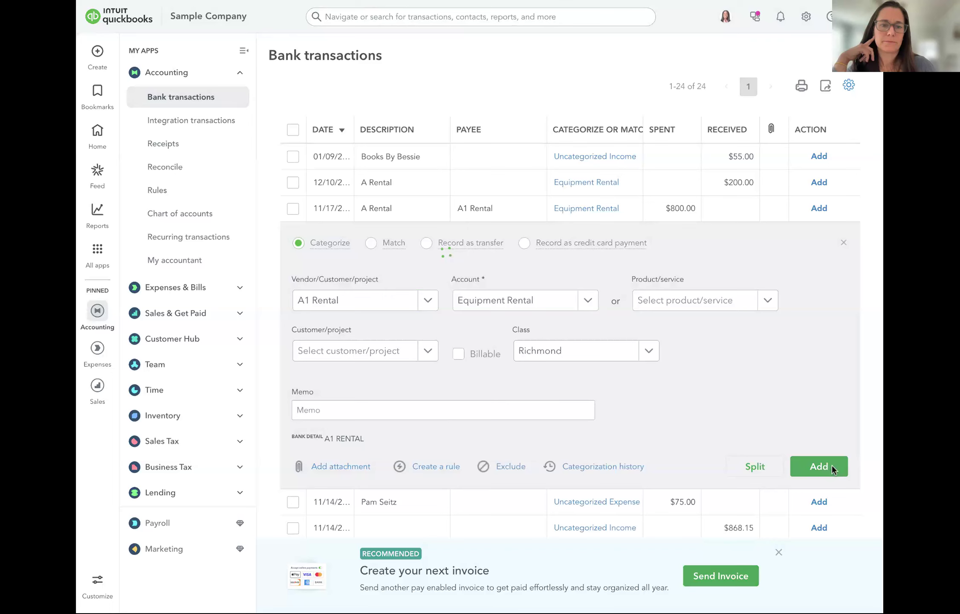
mouse_move(101, 242)
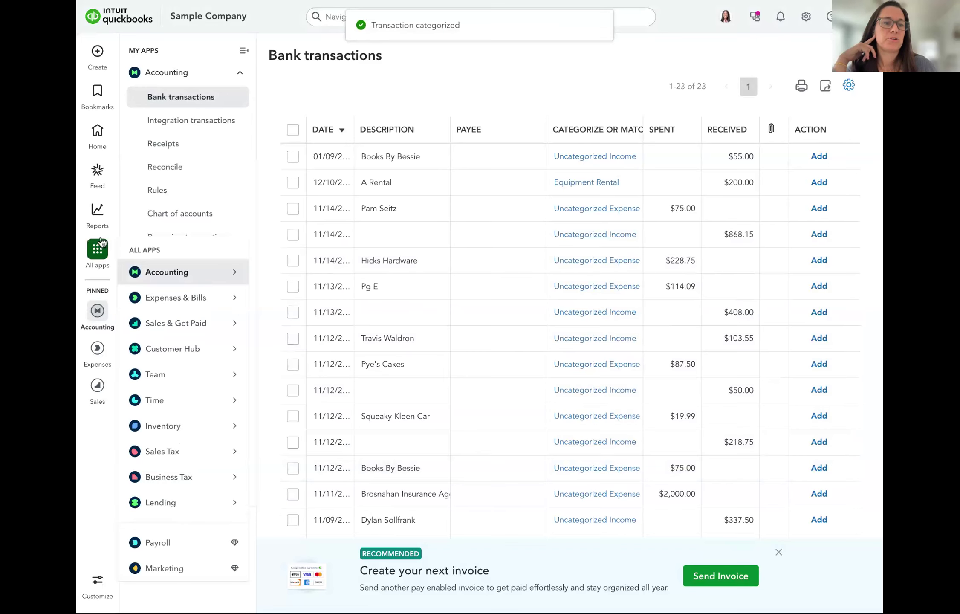
click(97, 215)
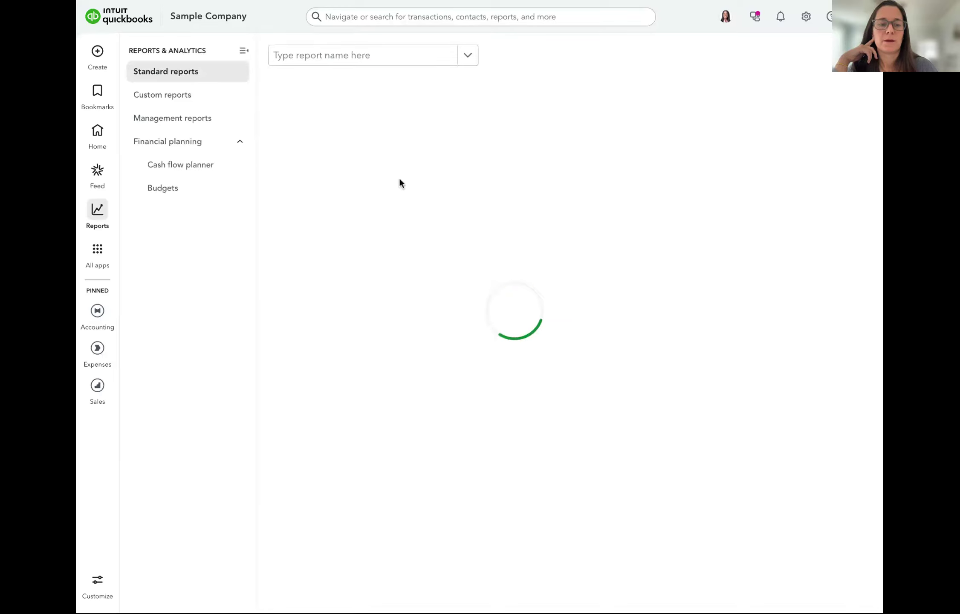
Open Profit and Loss by Class, reload it, and scroll through the 2025 figures
click(624, 235)
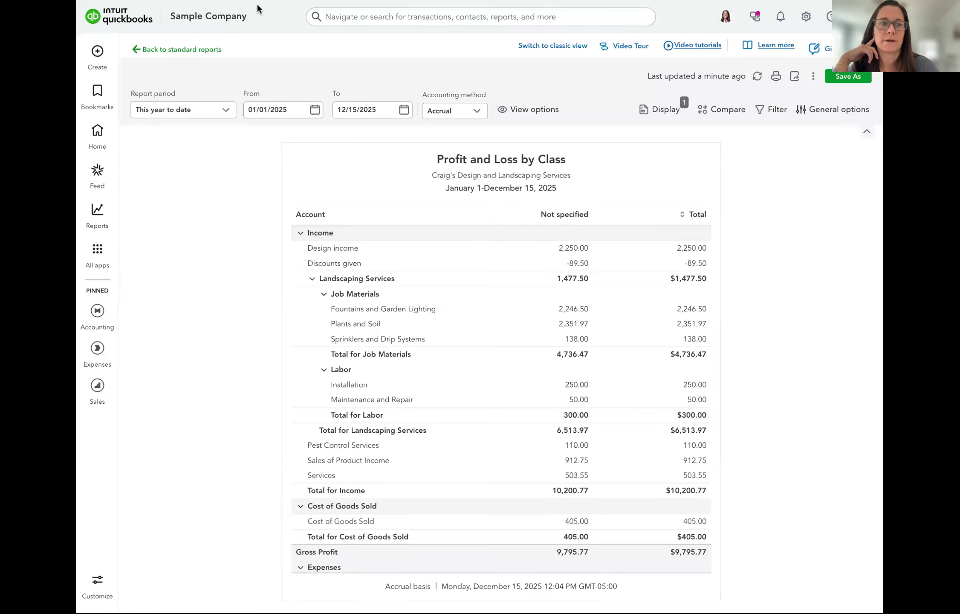
key(super+r)
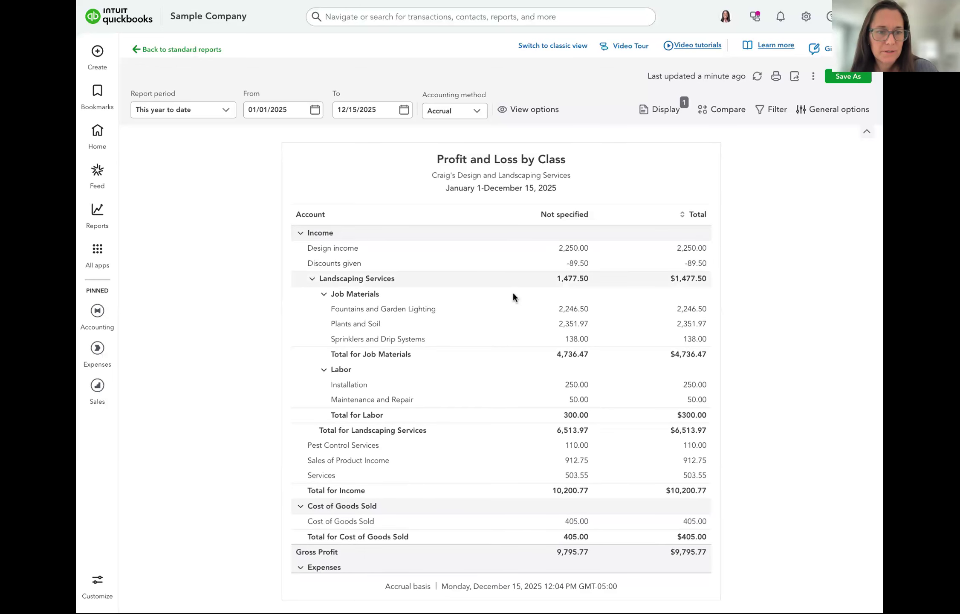
scroll(515, 323, down, 4)
scroll(513, 324, down, 8)
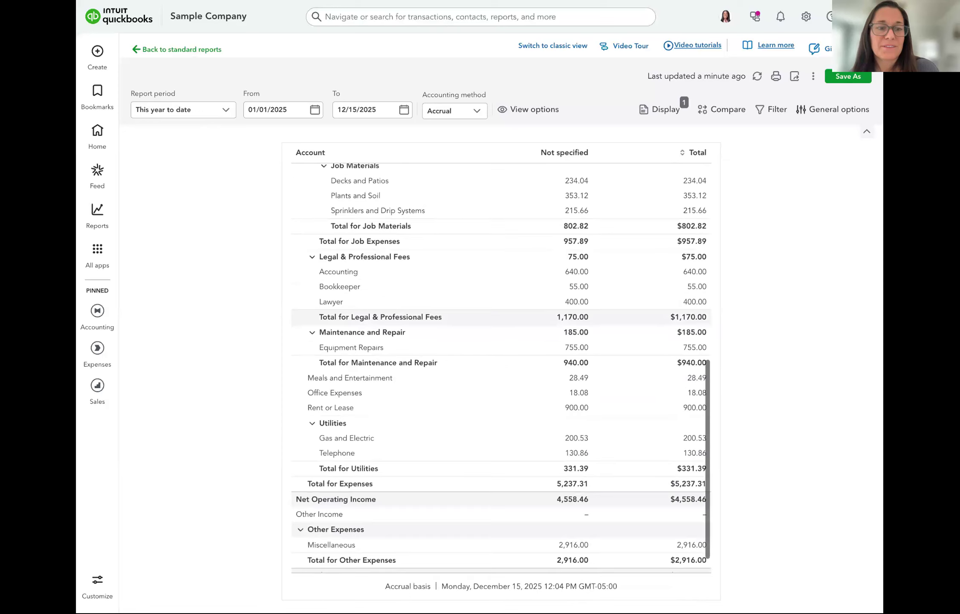
scroll(513, 324, up, 10)
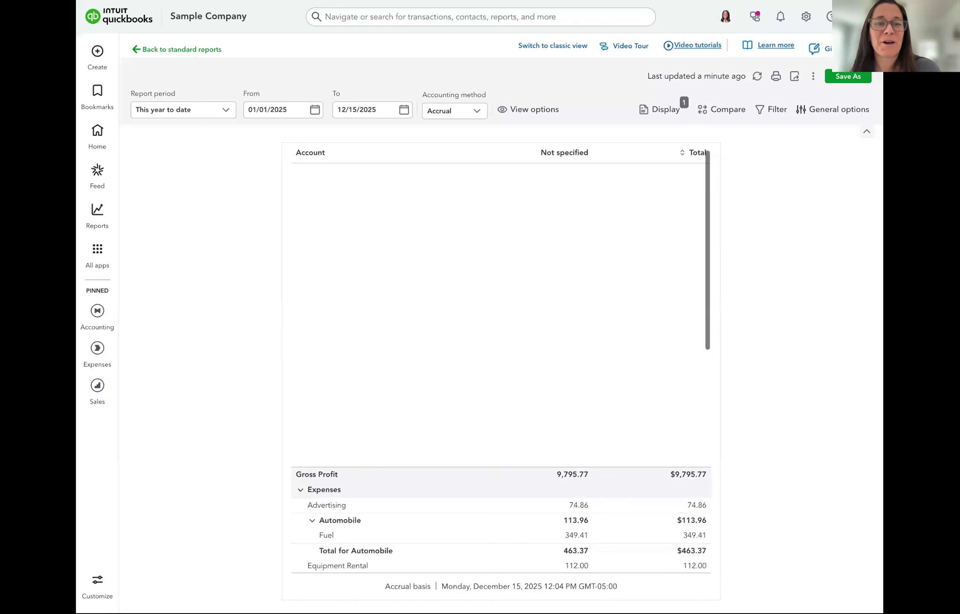
scroll(501, 205, up, 2)
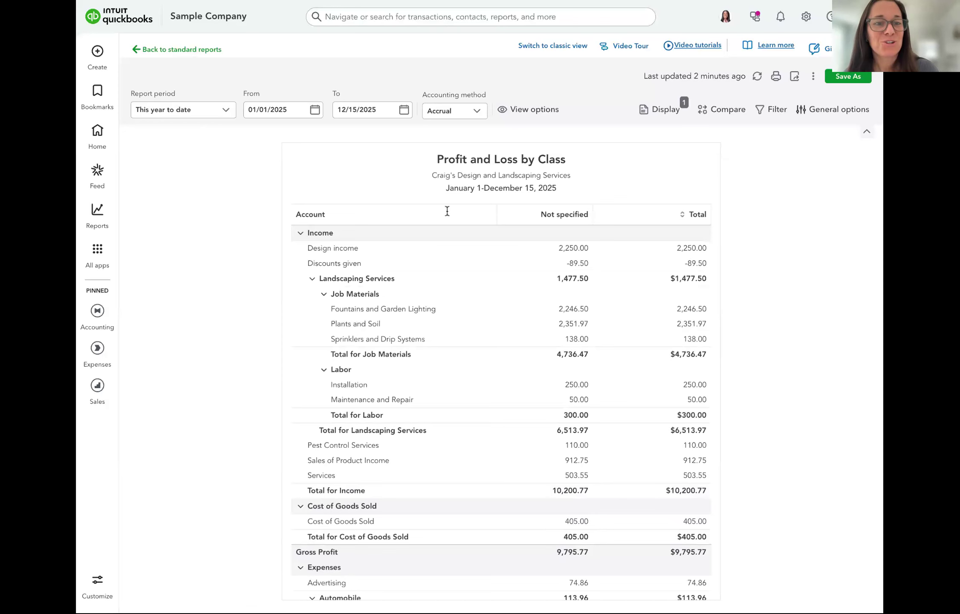
Change the Profit and Loss by Class report period to All Dates
click(403, 112)
click(403, 112)
click(195, 112)
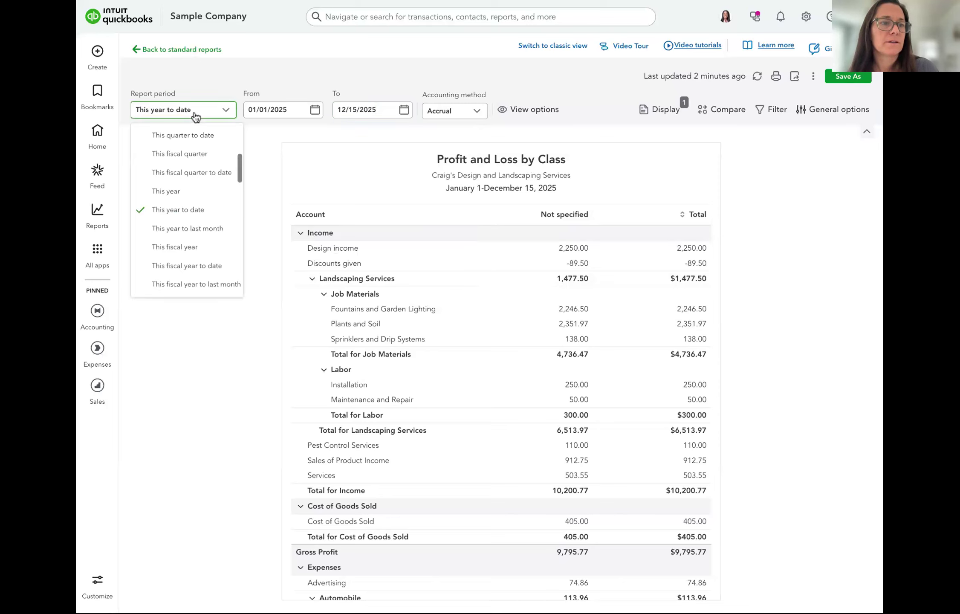
scroll(201, 163, up, 5)
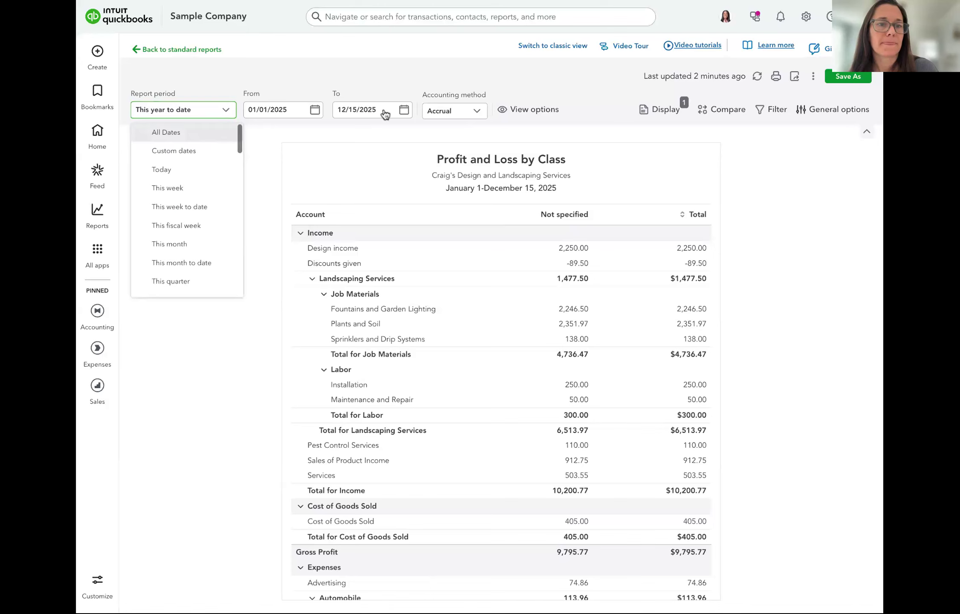
click(198, 136)
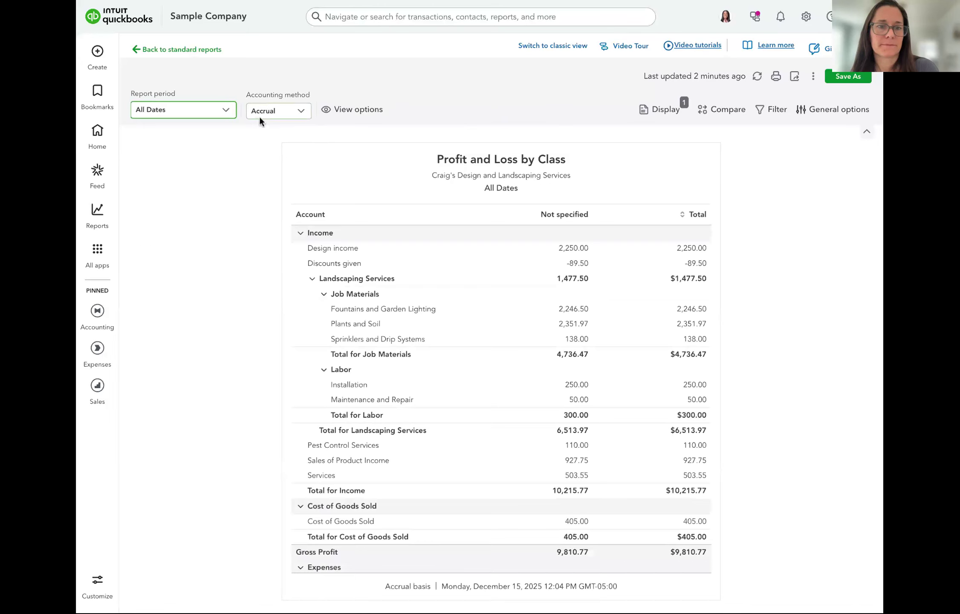
Scroll through the All Dates report to review amounts by class
scroll(503, 224, down, 2)
scroll(503, 226, down, 1)
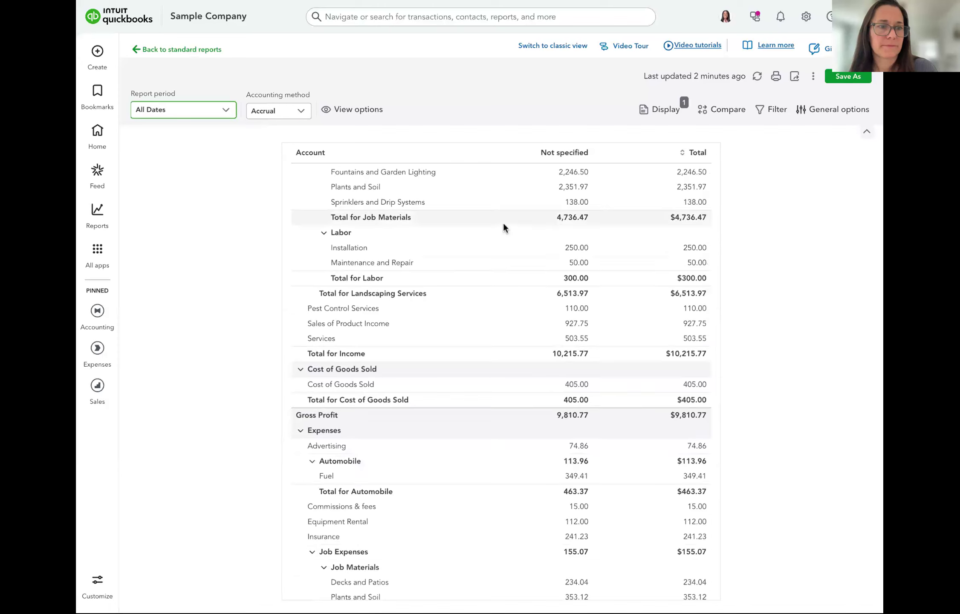
scroll(524, 231, up, 2)
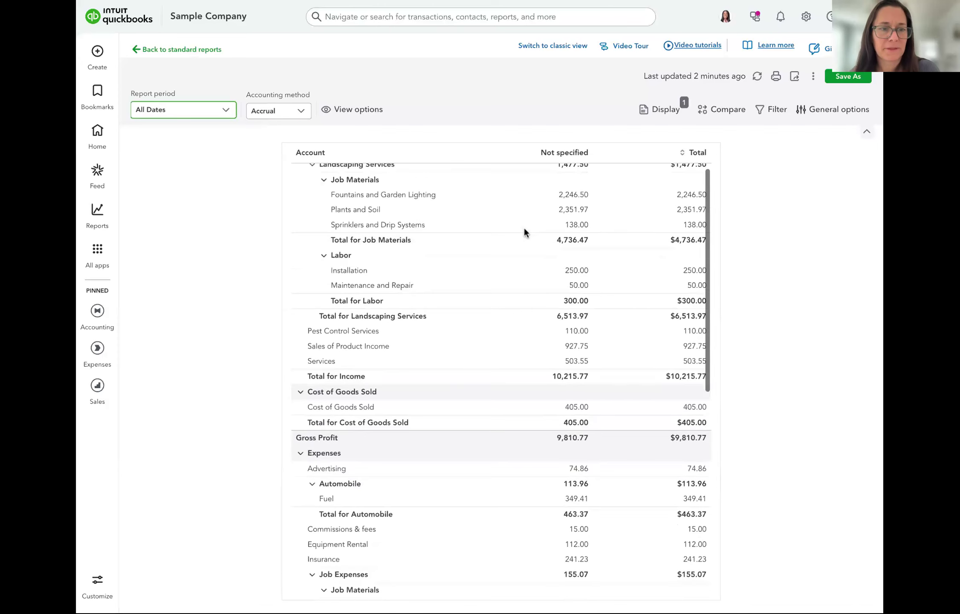
scroll(524, 229, up, 2)
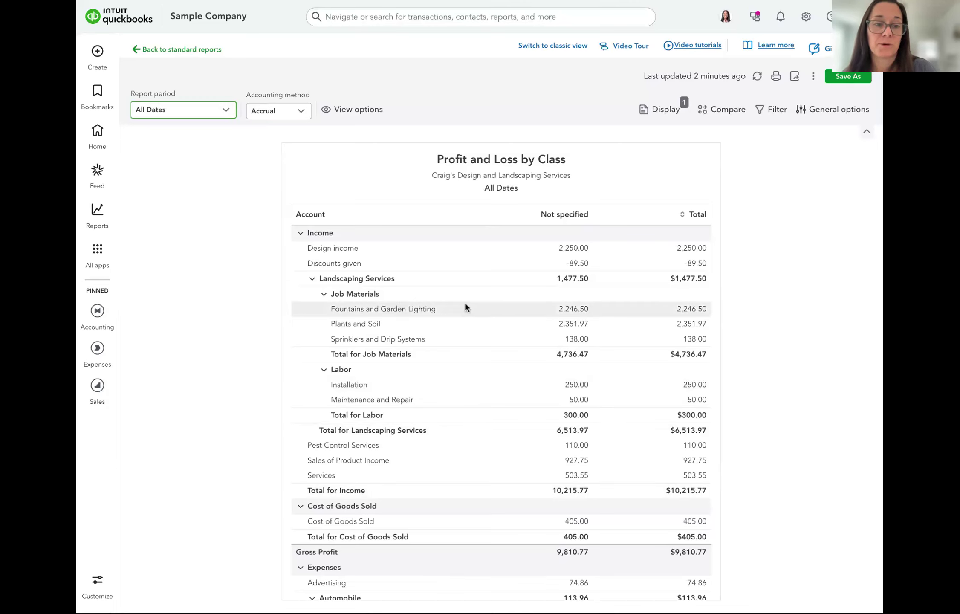
scroll(470, 419, down, 2)
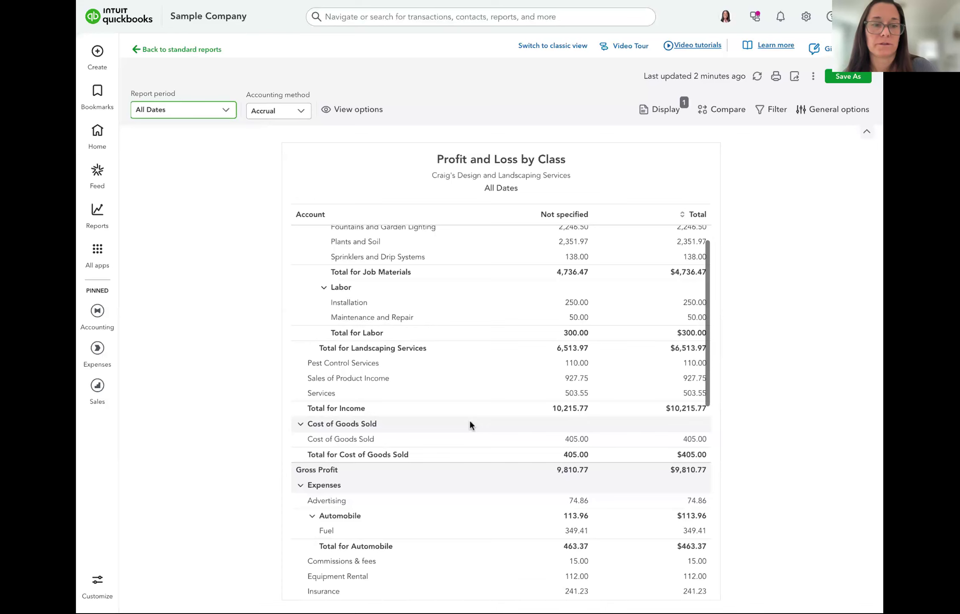
scroll(465, 367, down, 5)
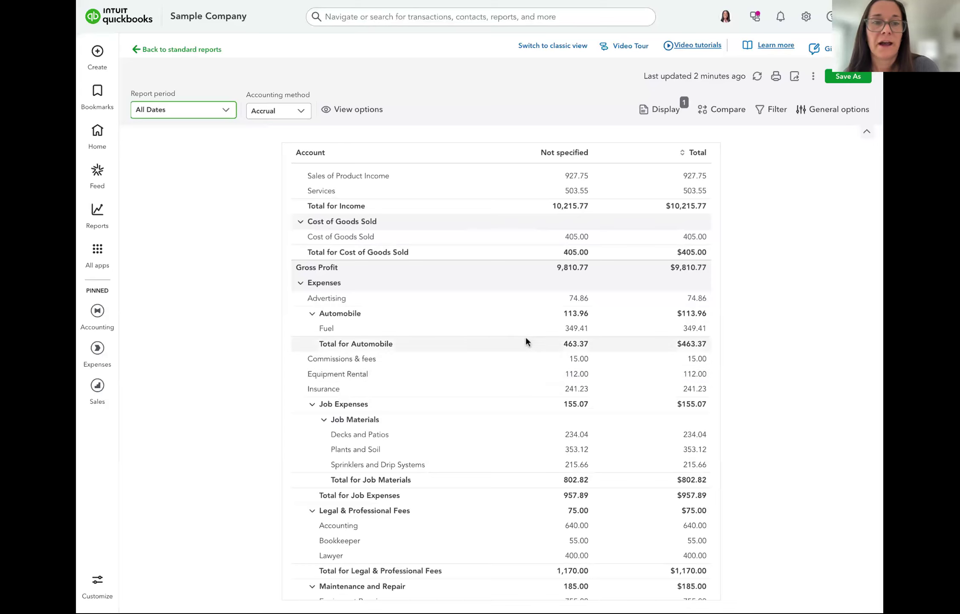
scroll(526, 338, up, 5)
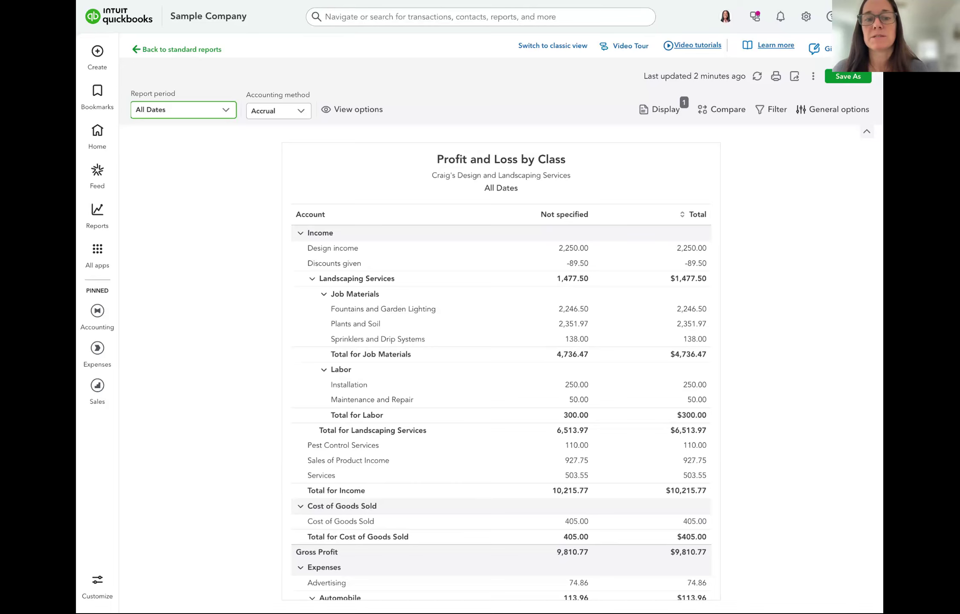
scroll(579, 311, down, 3)
scroll(579, 311, up, 3)
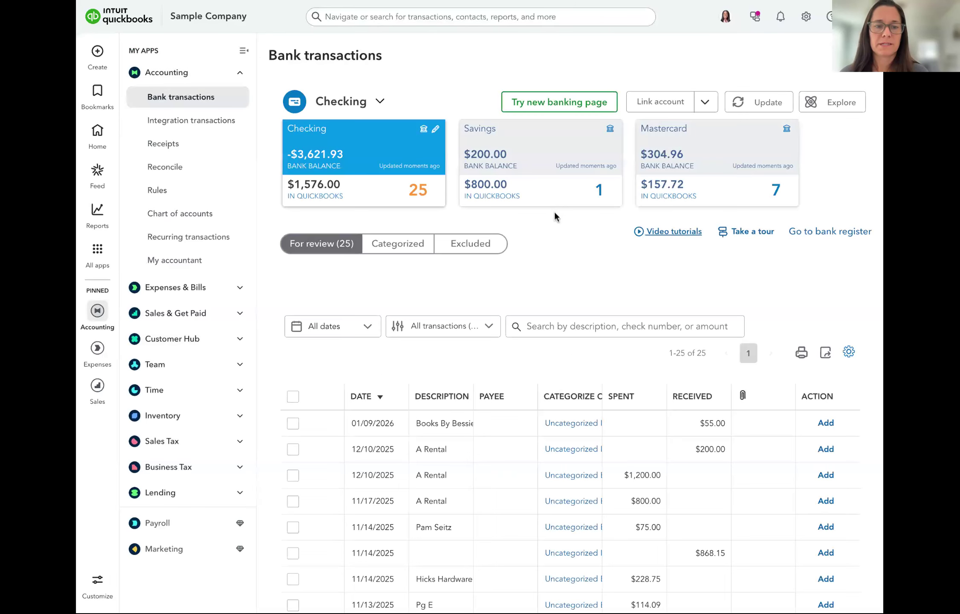
Add the $1,200 A Rental expense as Equipment Rental under class Charlottesville
scroll(459, 418, down, 1)
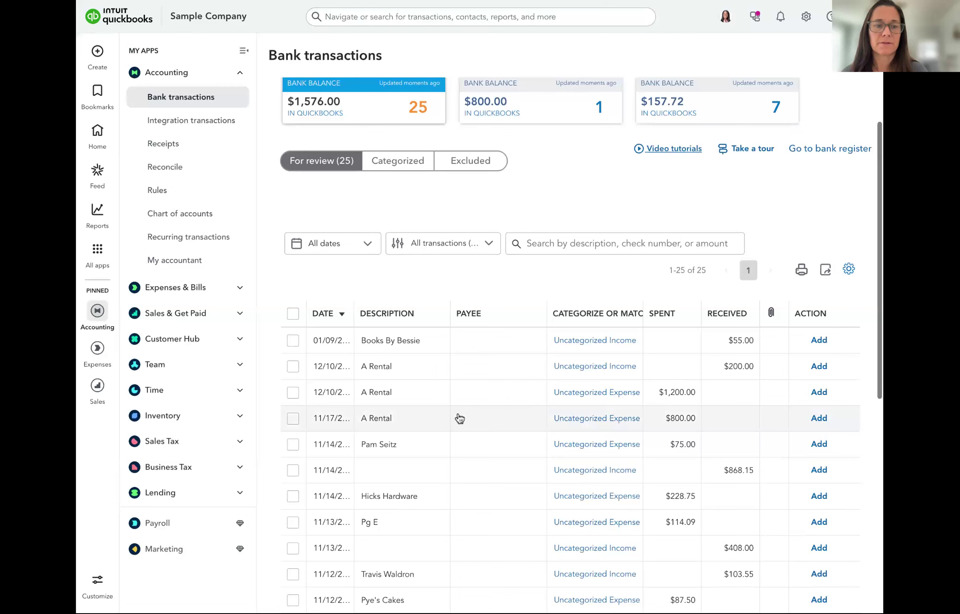
click(400, 398)
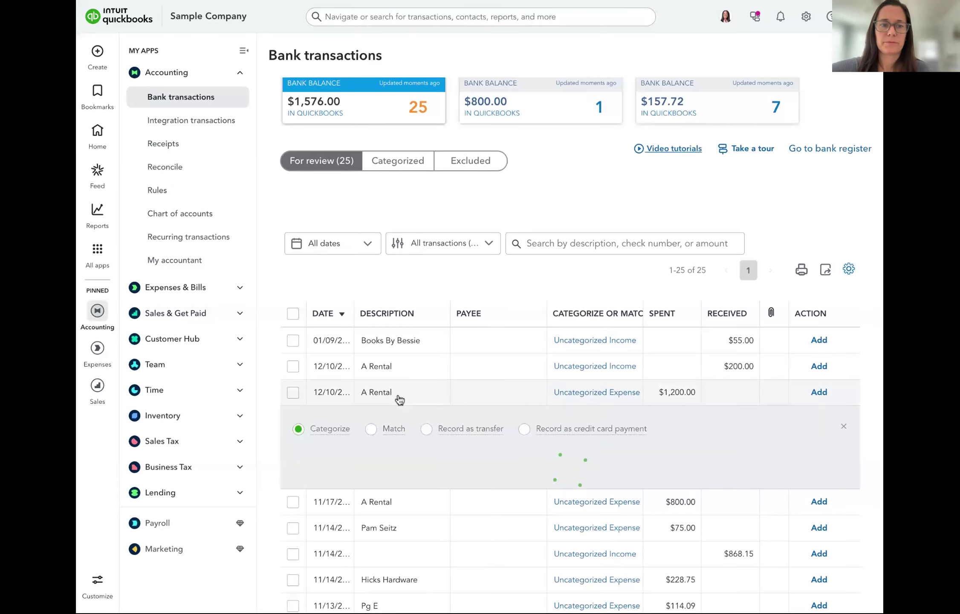
scroll(400, 400, down, 5)
click(362, 252)
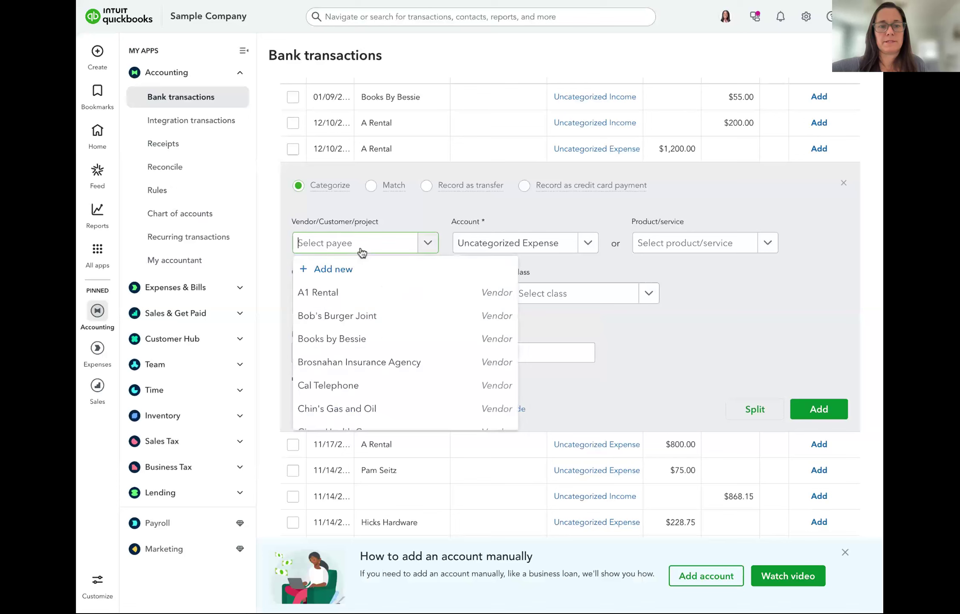
click(536, 244)
text(eq)
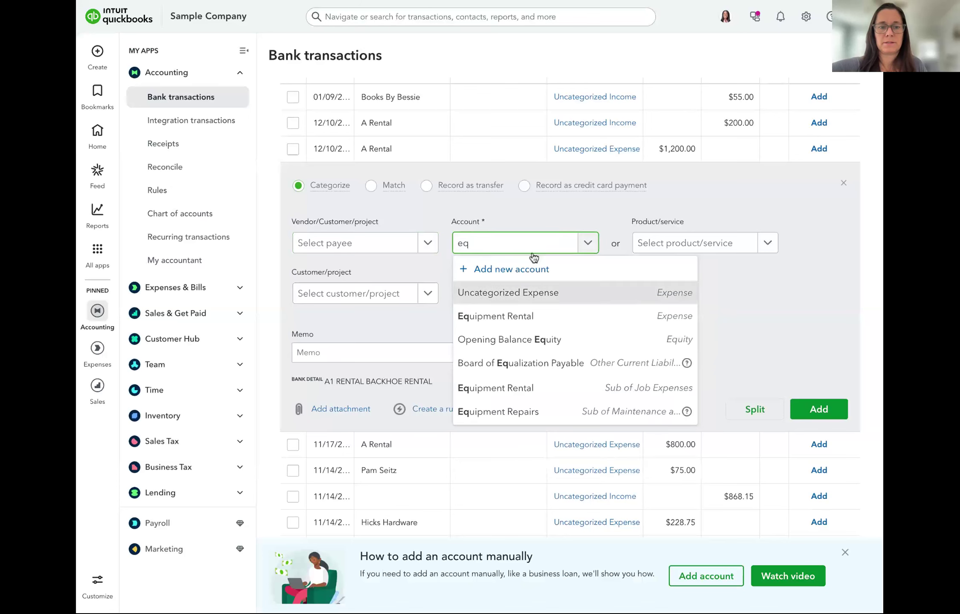
click(549, 318)
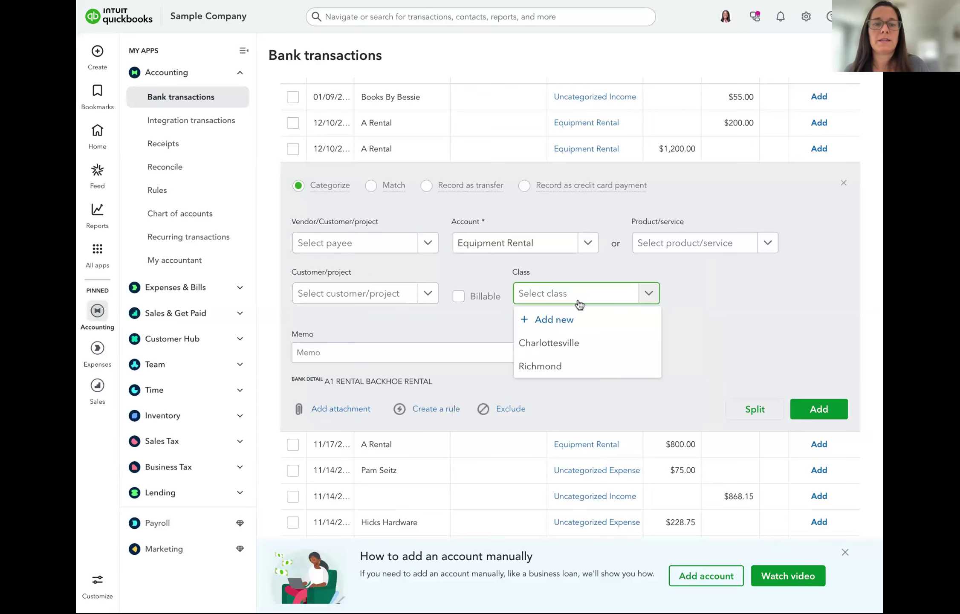
click(552, 341)
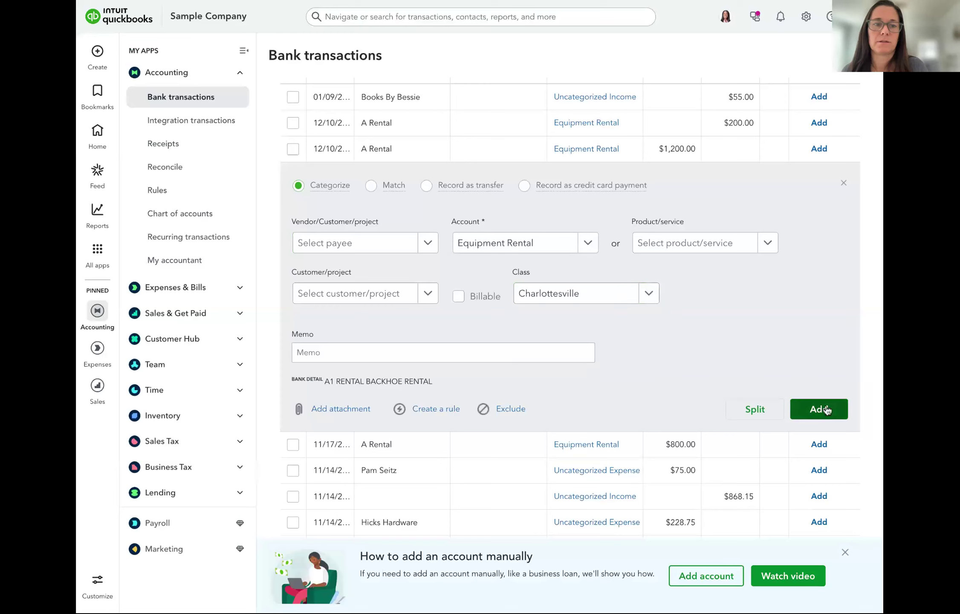
click(827, 409)
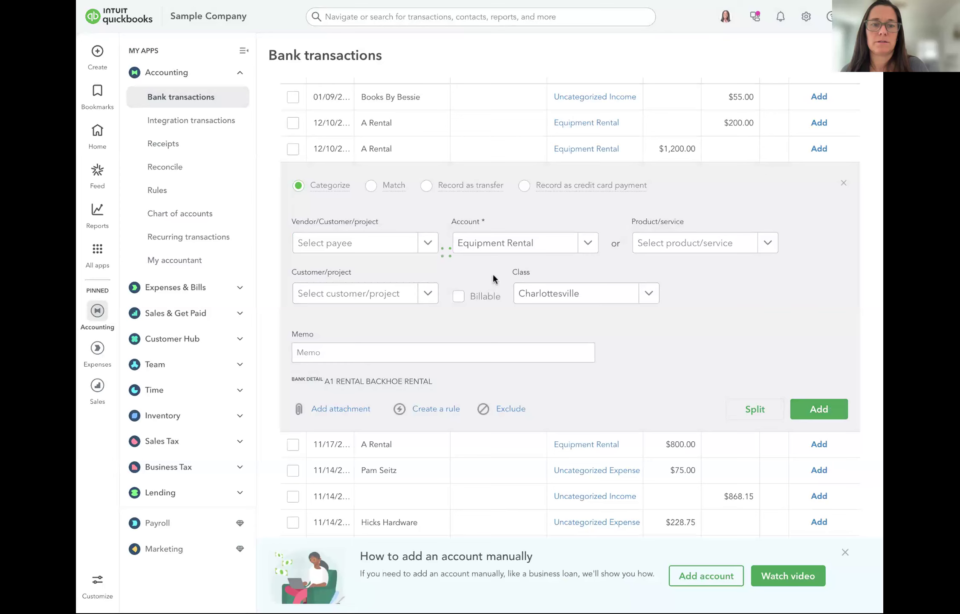
Add the $800 A Rental expense under class Richmond
click(501, 154)
click(580, 293)
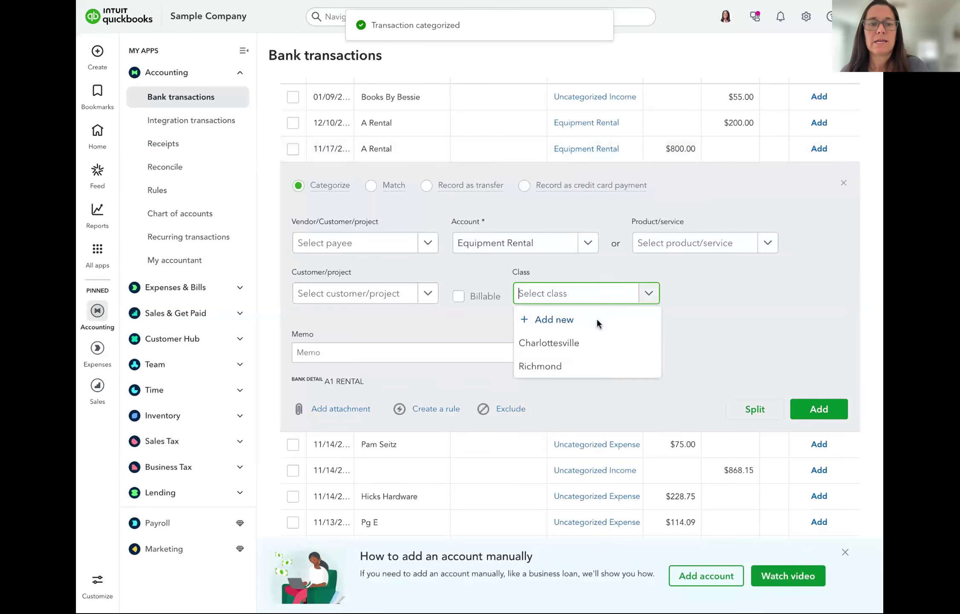
click(596, 363)
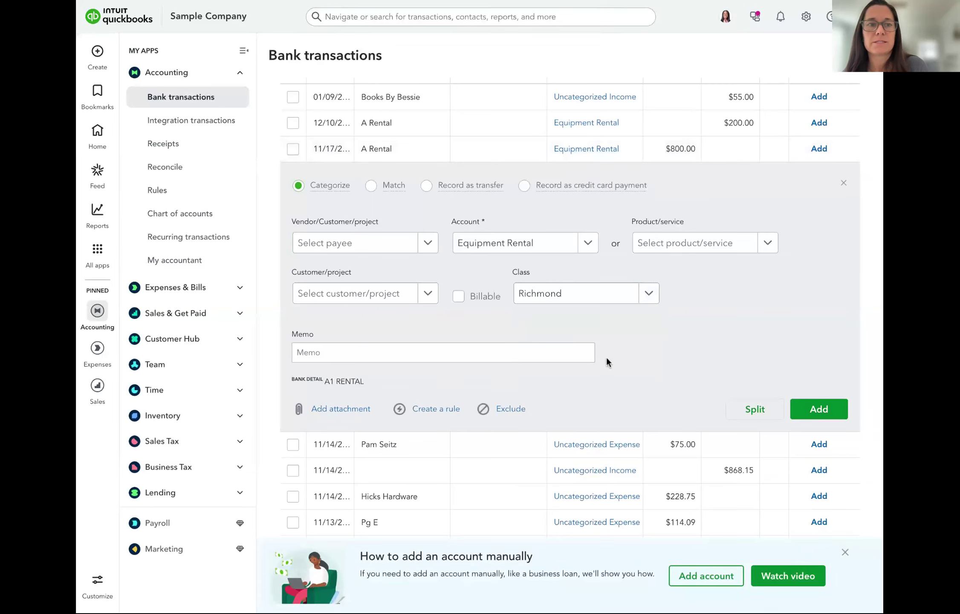
click(815, 410)
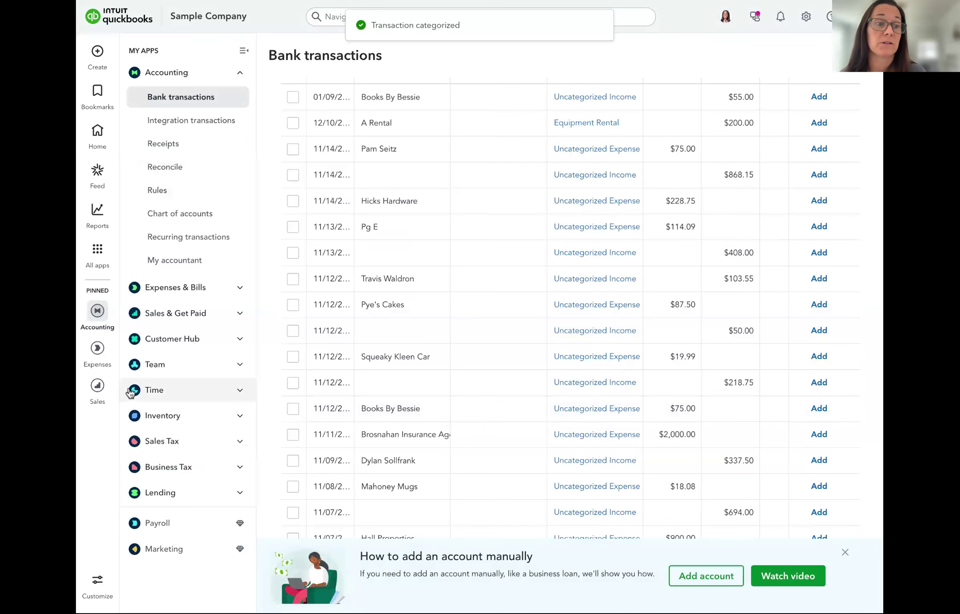
Open the Profit and Loss by Class report for January 1–December 15, 2025 and scroll through it
mouse_move(97, 211)
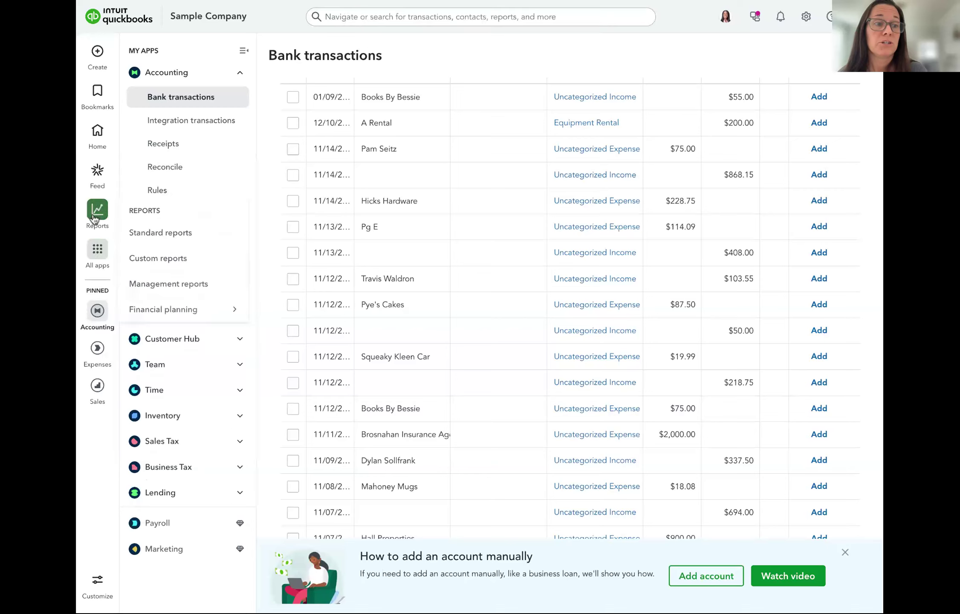
click(189, 234)
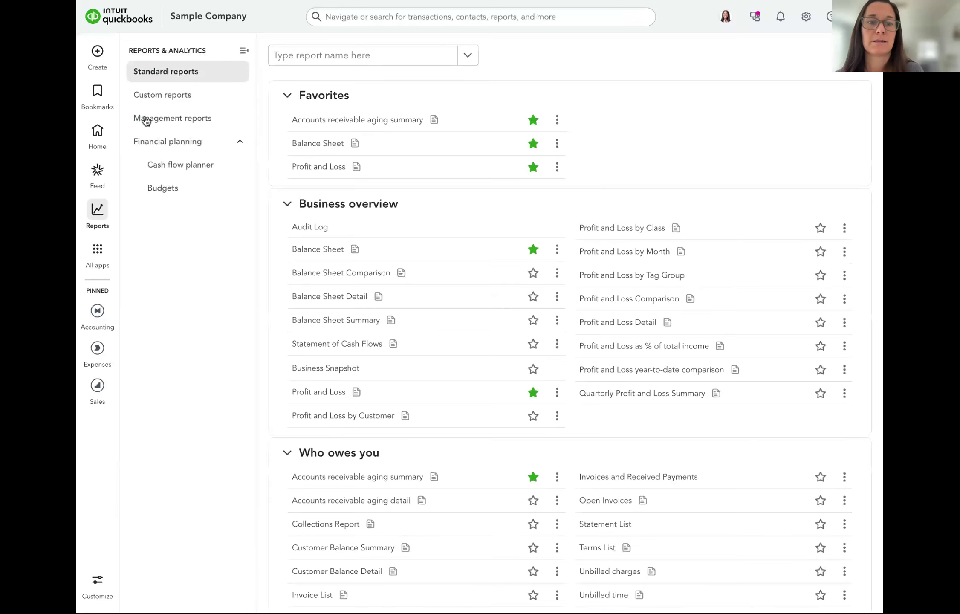
click(633, 235)
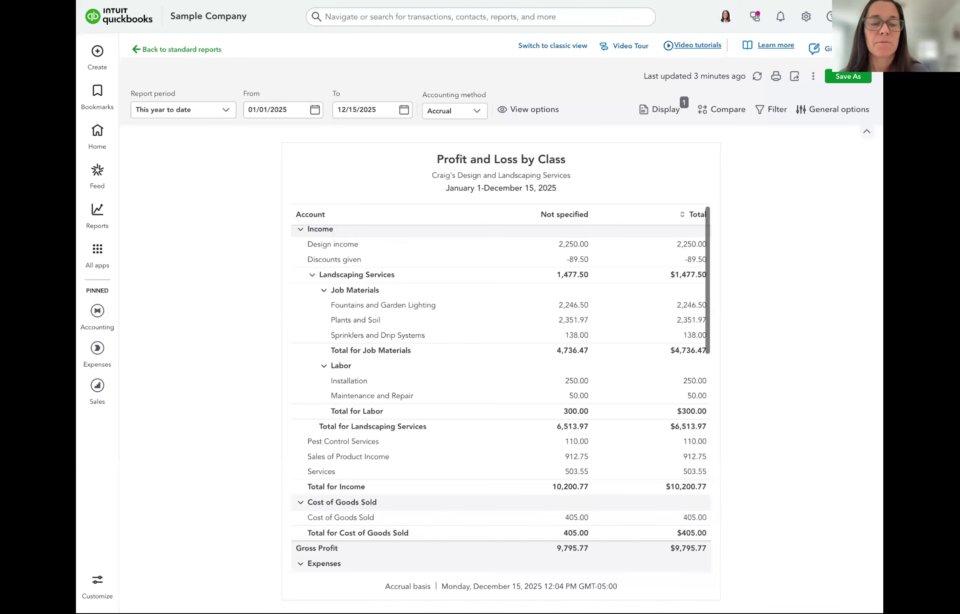
scroll(641, 263, down, 3)
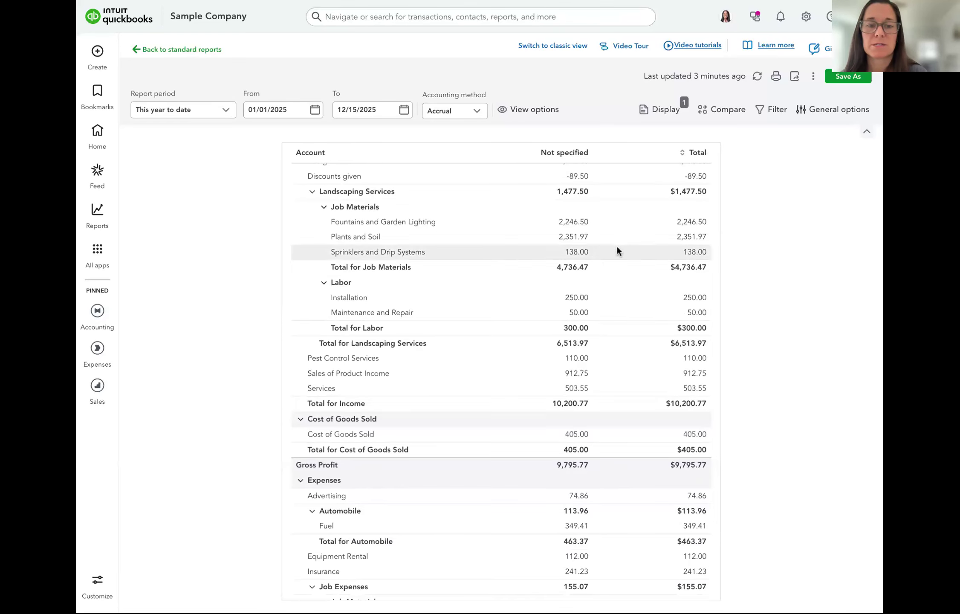
scroll(587, 227, down, 1)
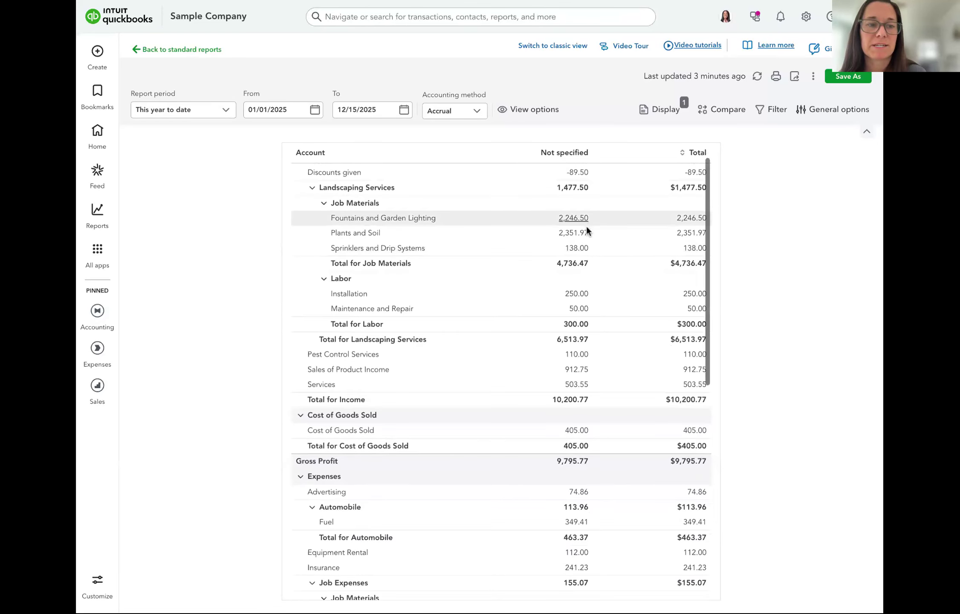
scroll(586, 230, down, 1)
scroll(586, 228, up, 4)
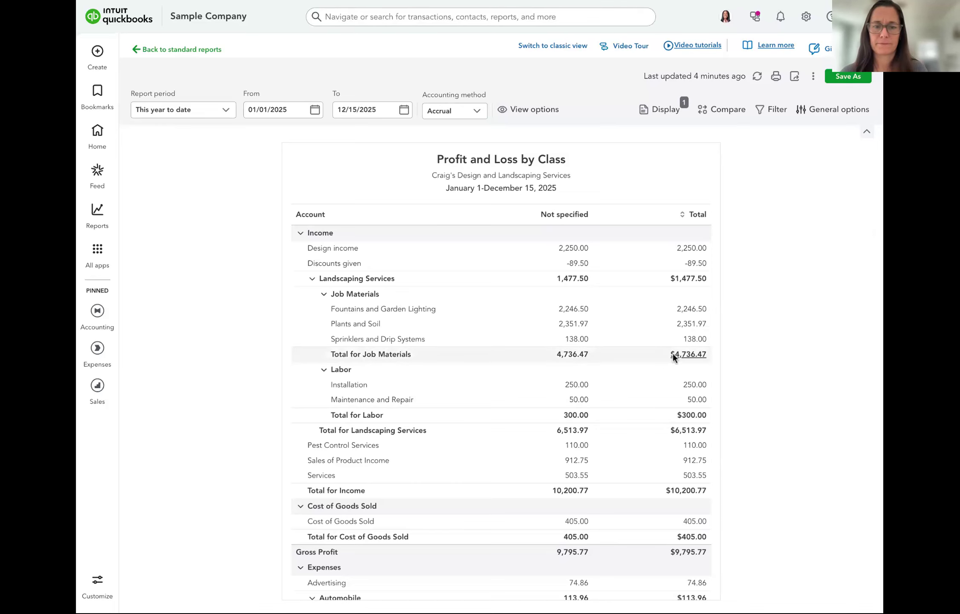
After checking the $9,795.77 Gross Profit under Not specified, start a new journal entry
scroll(692, 353, down, 2)
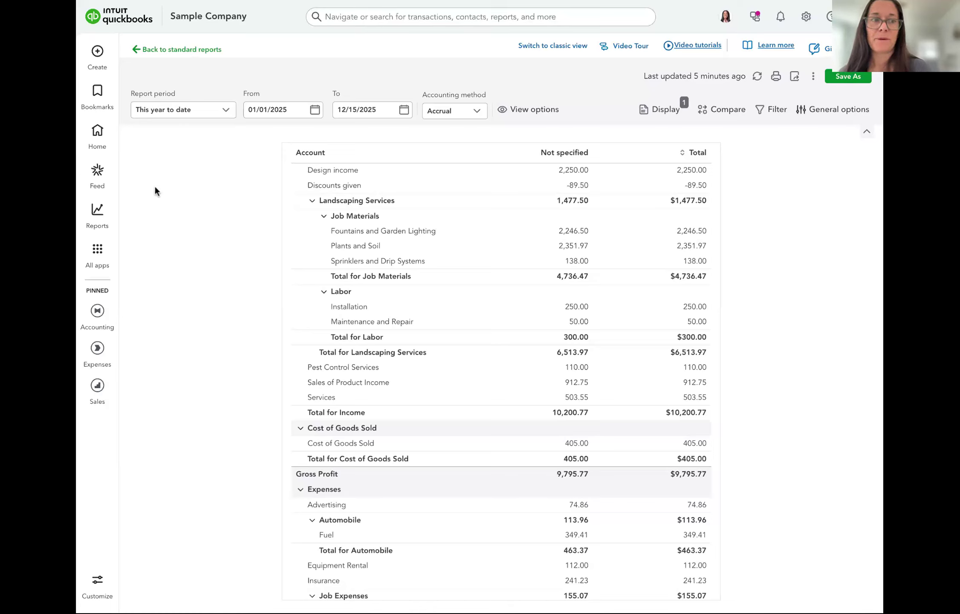
click(102, 67)
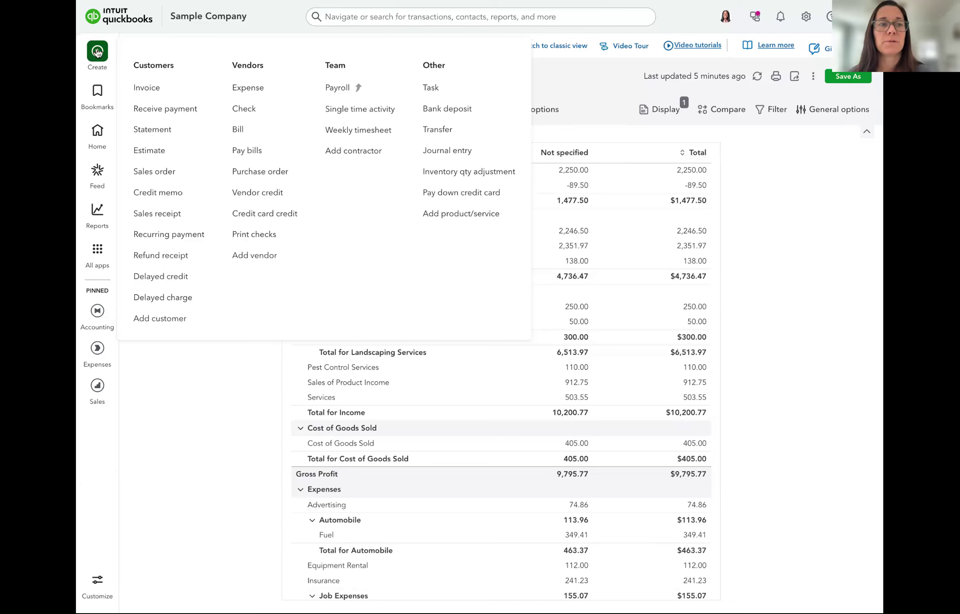
click(456, 153)
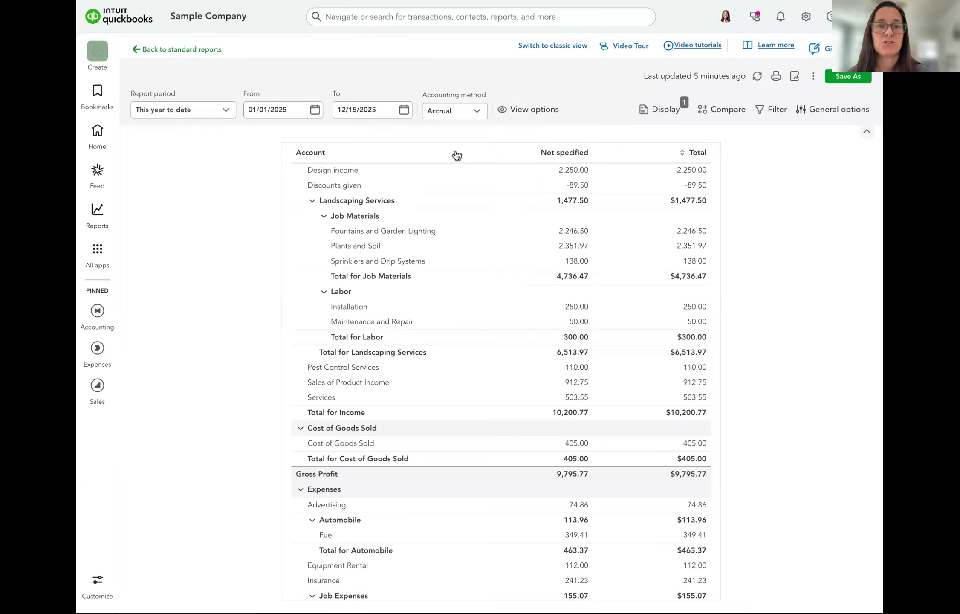
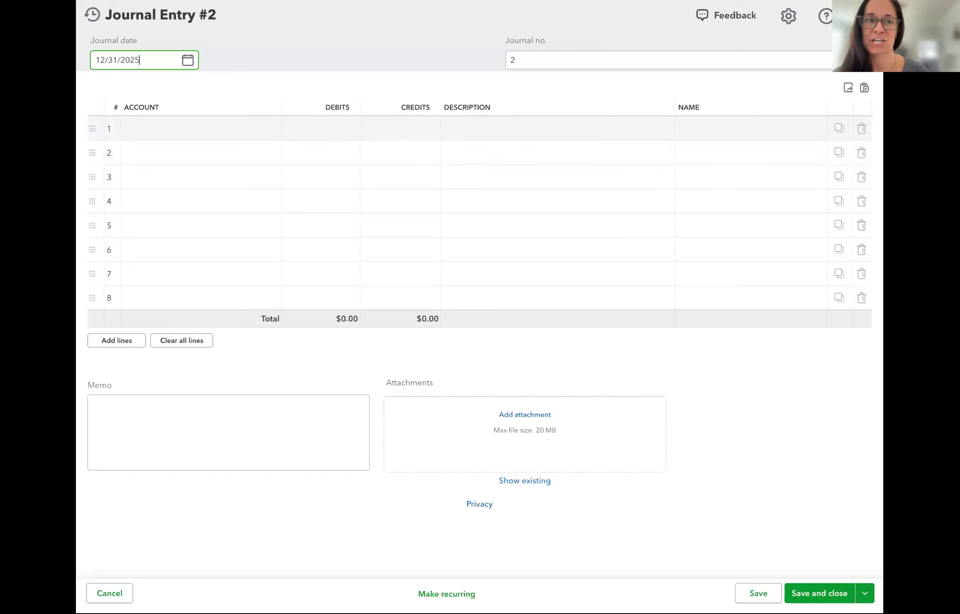
Highlight the DEBITS and CREDITS column headings, then switch to the credits and debits cheat sheet image results
double_click(326, 107)
double_click(412, 105)
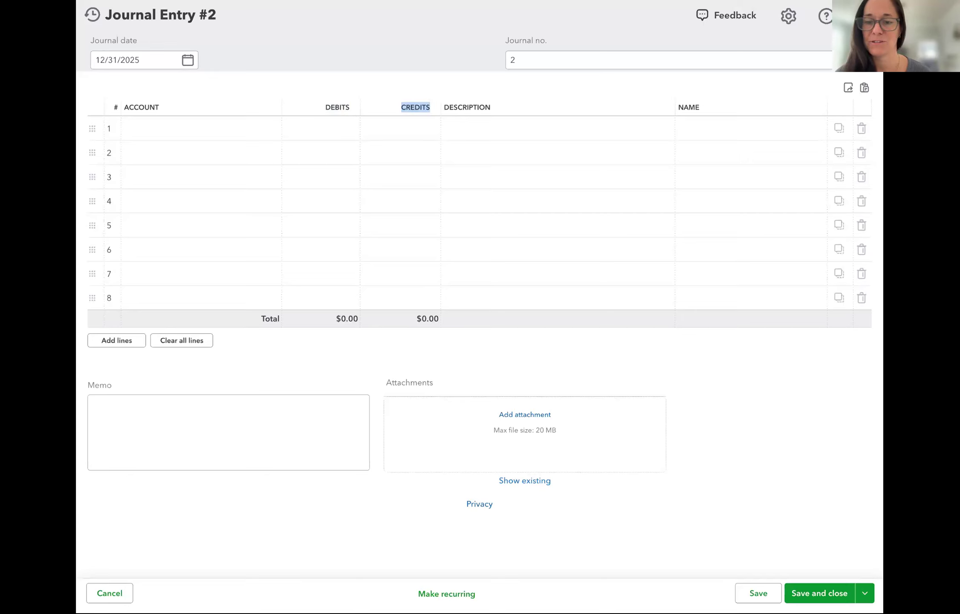
double_click(331, 104)
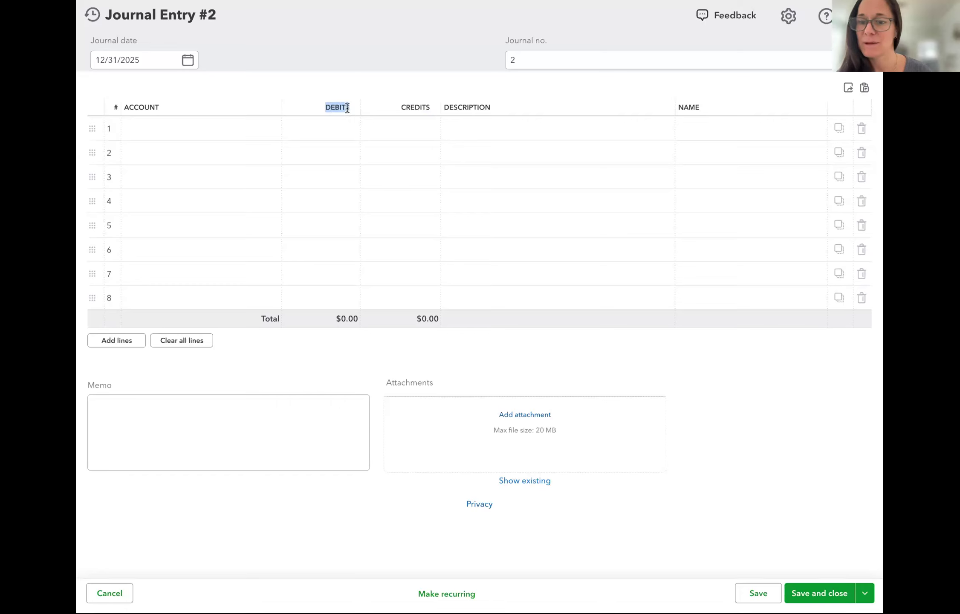
double_click(412, 108)
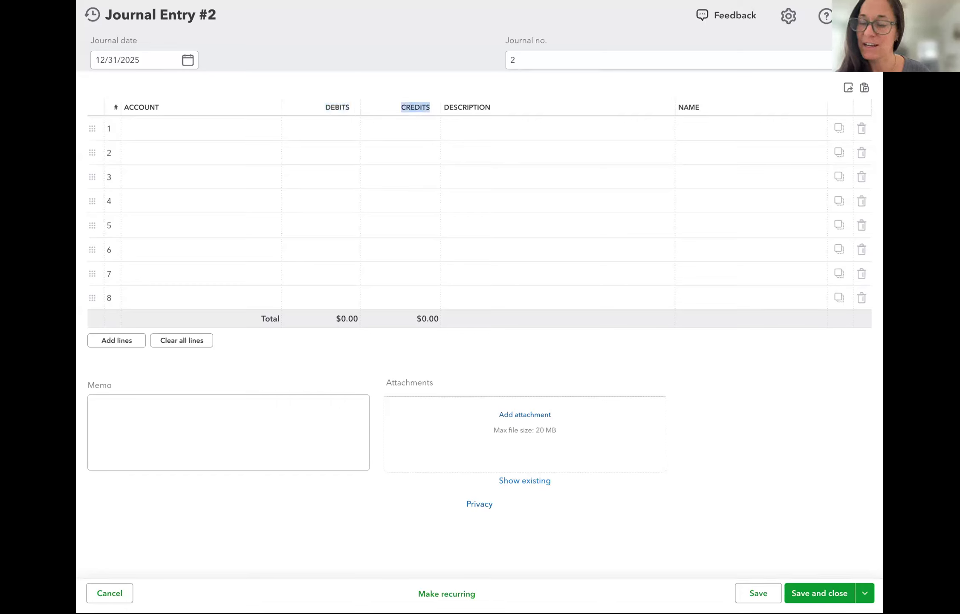
click(394, 80)
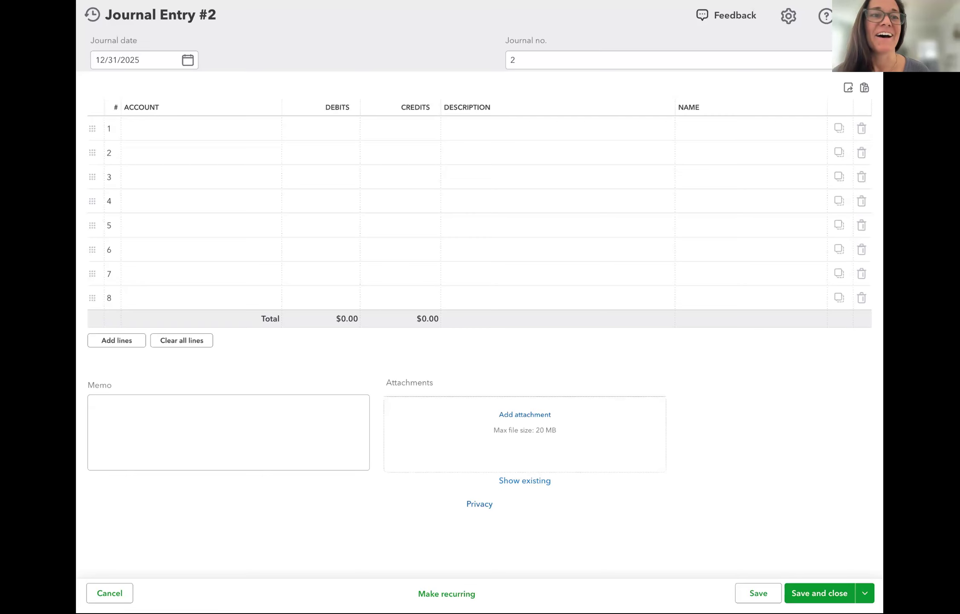
click(469, 0)
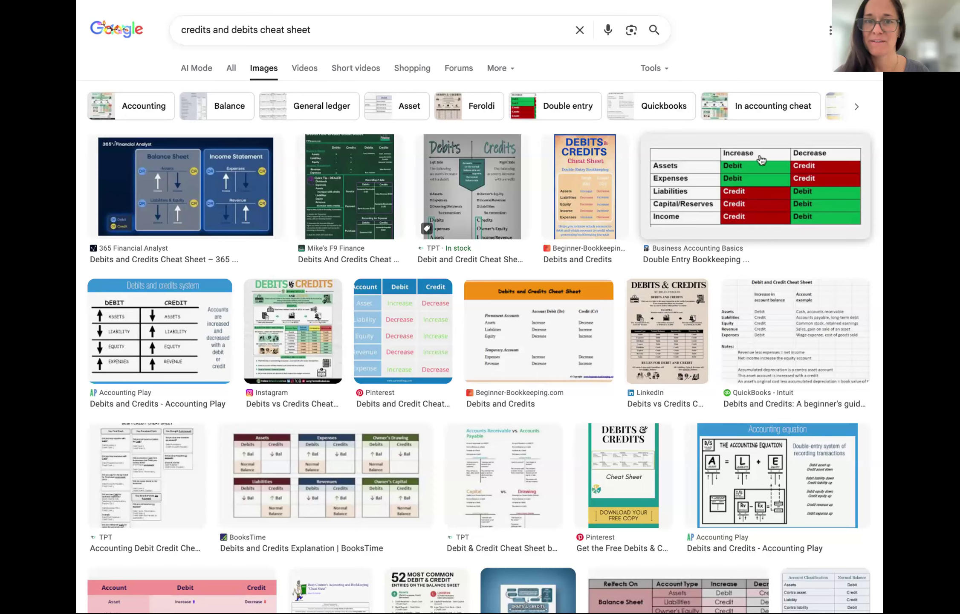
Return to the QuickBooks tab showing the blank Journal Entry #2
click(751, 1)
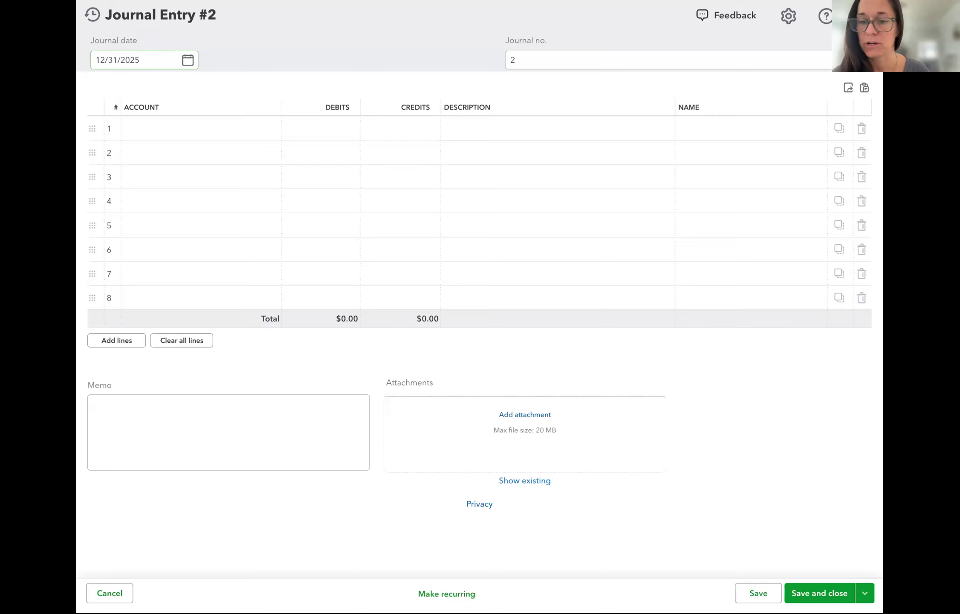
Date the journal entry 12/15/2025 and number it '12.25 Business Cards'
click(187, 60)
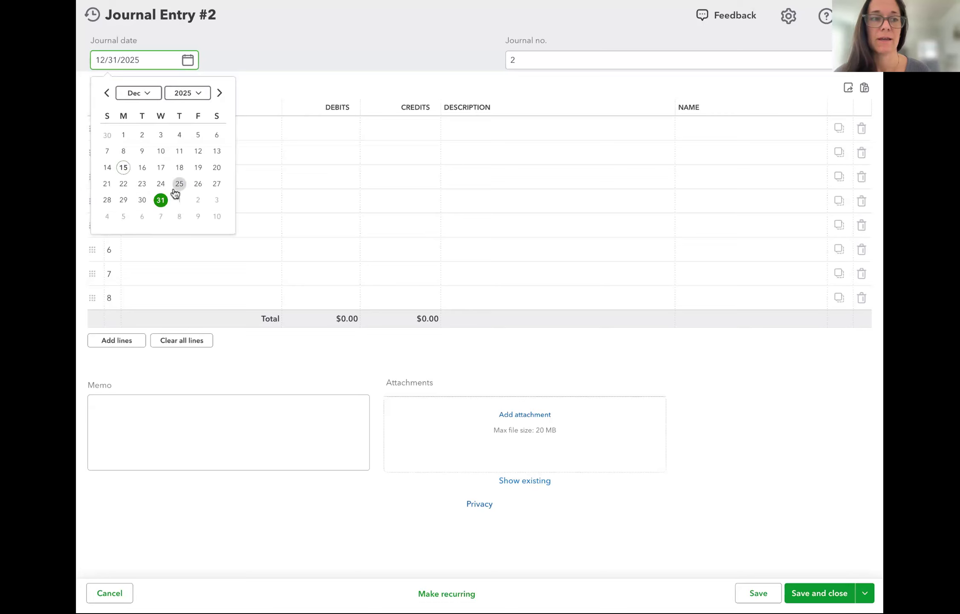
click(123, 169)
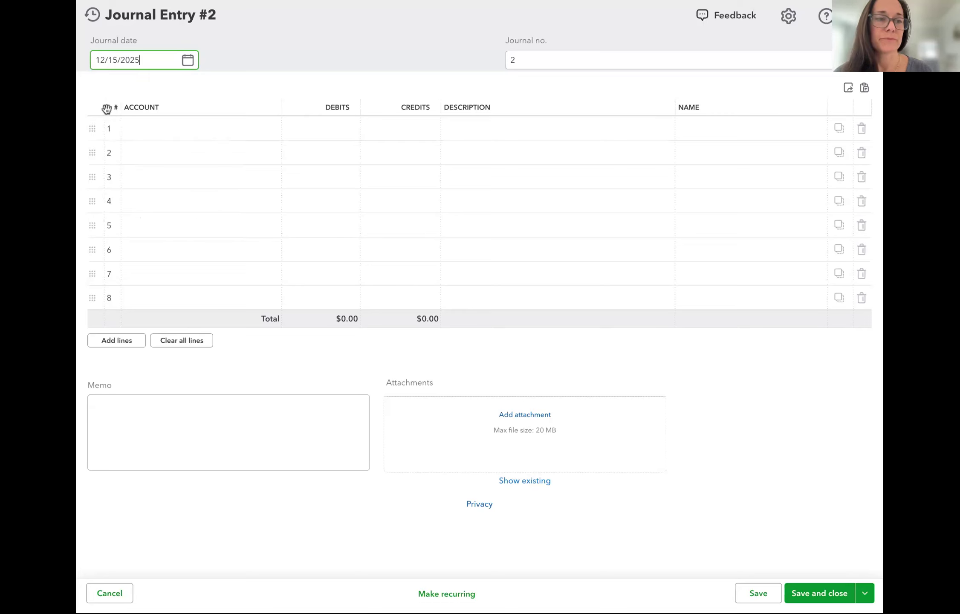
click(526, 63)
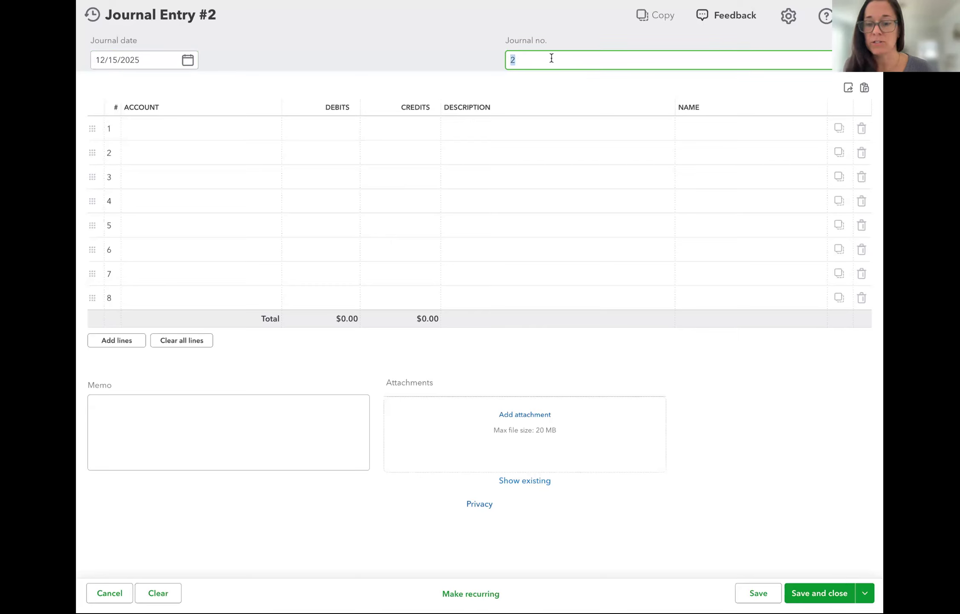
text(12.25)
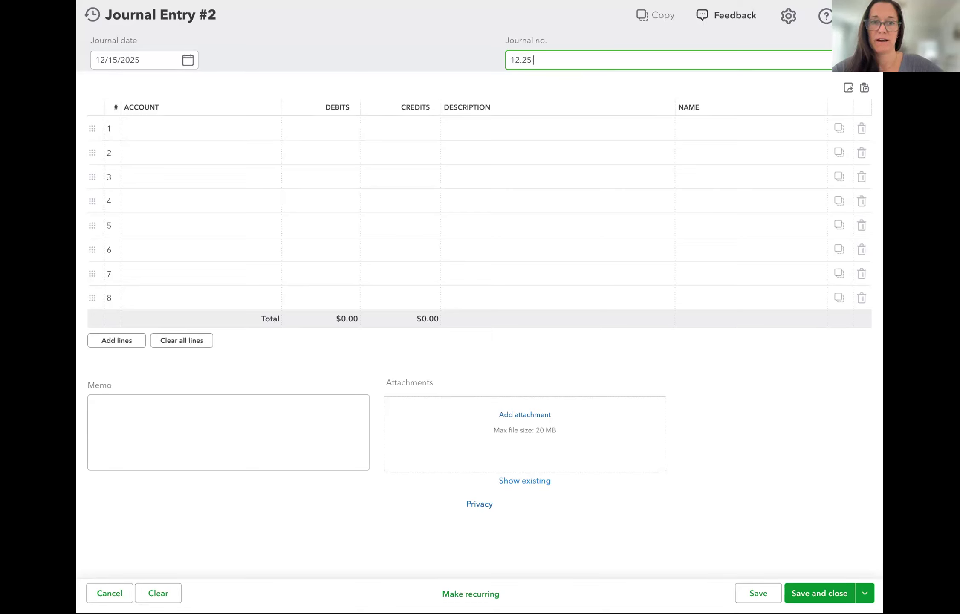
text( Business Cards)
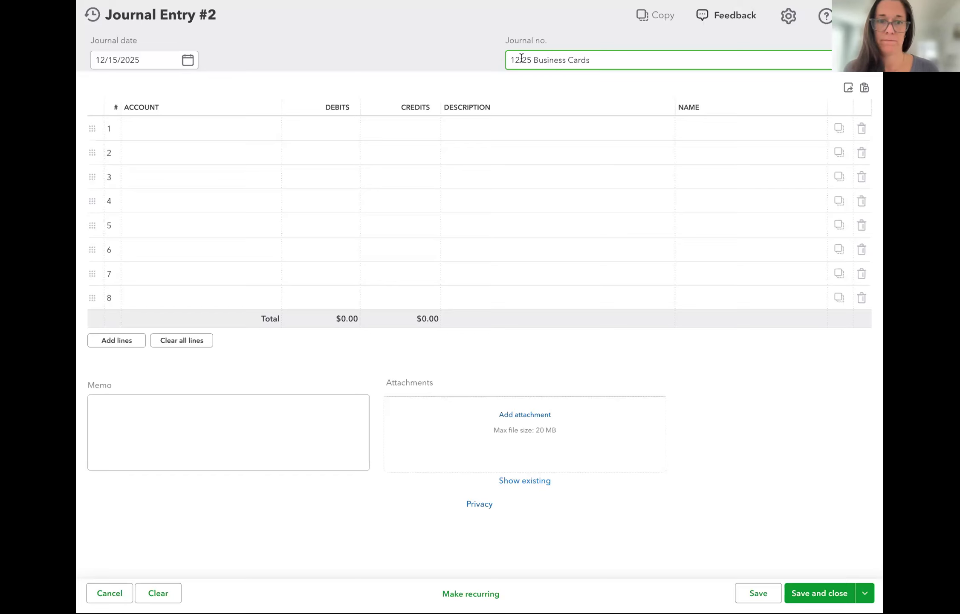
Debit Advertising 75 on line 1 of the entry
click(211, 128)
click(141, 129)
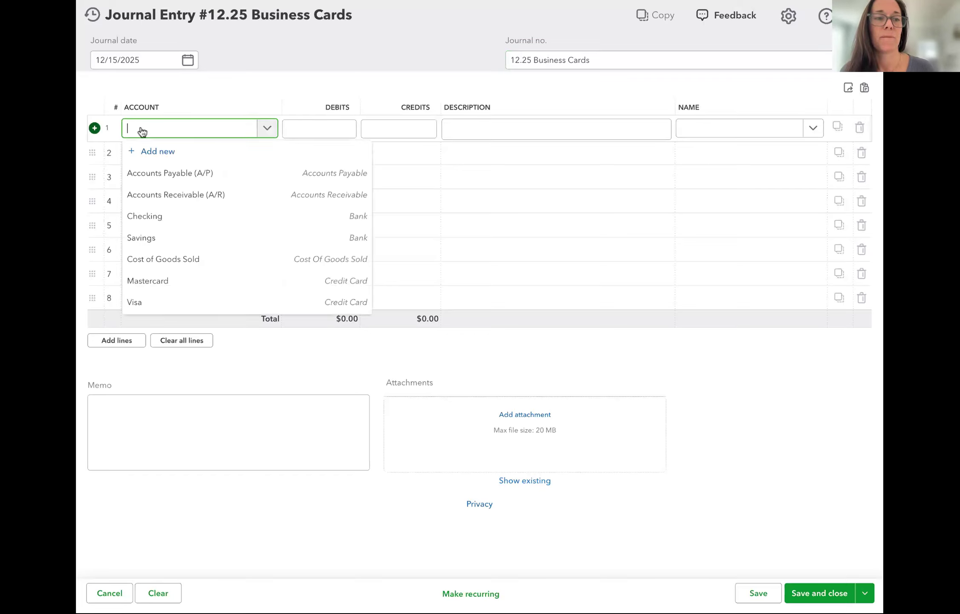
text(adv)
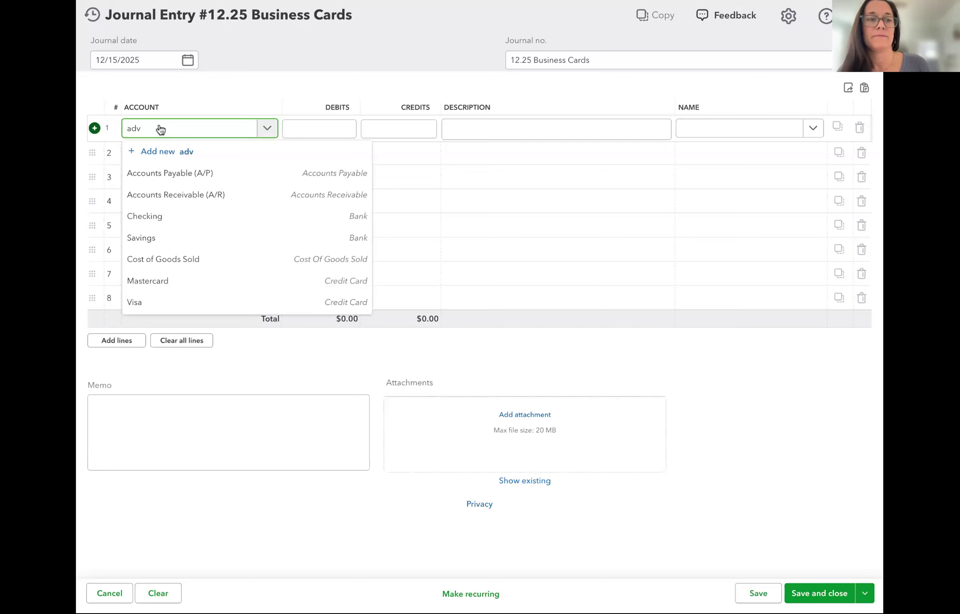
click(152, 174)
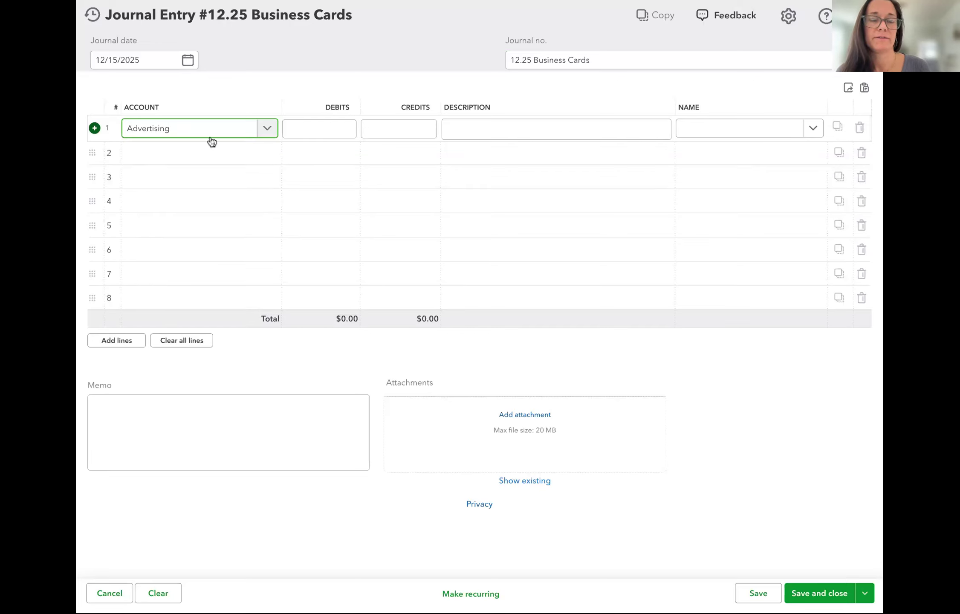
click(328, 125)
text(75)
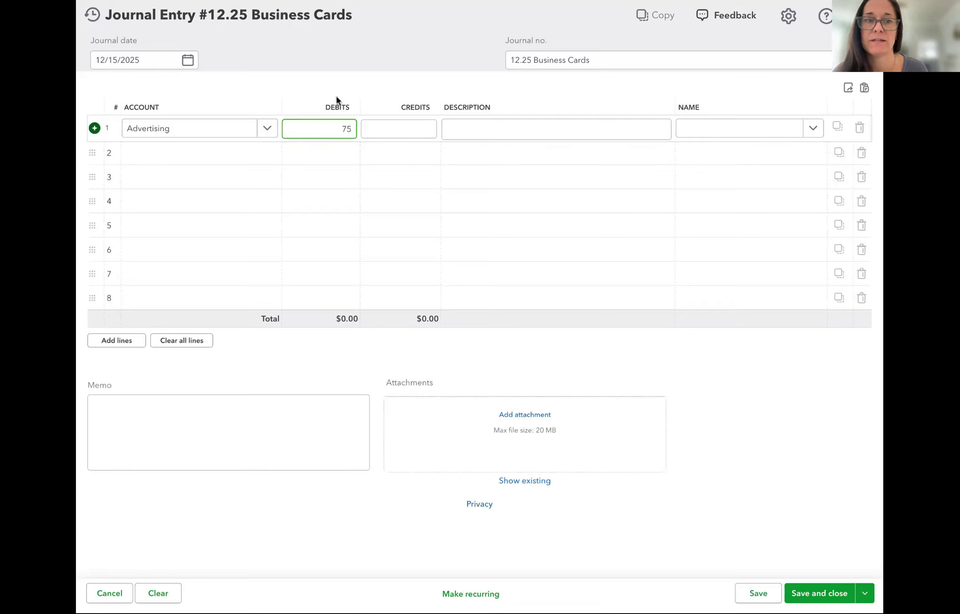
Commit the $75.00 debit, enlarge the Double Entry Bookkeeping chart, then return to the entry
key(Tab)
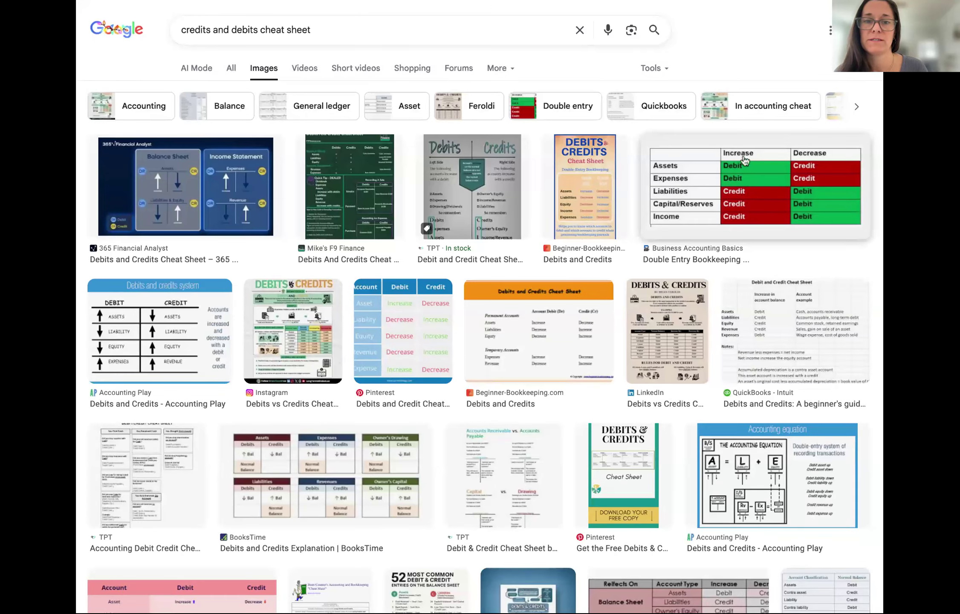
click(757, 183)
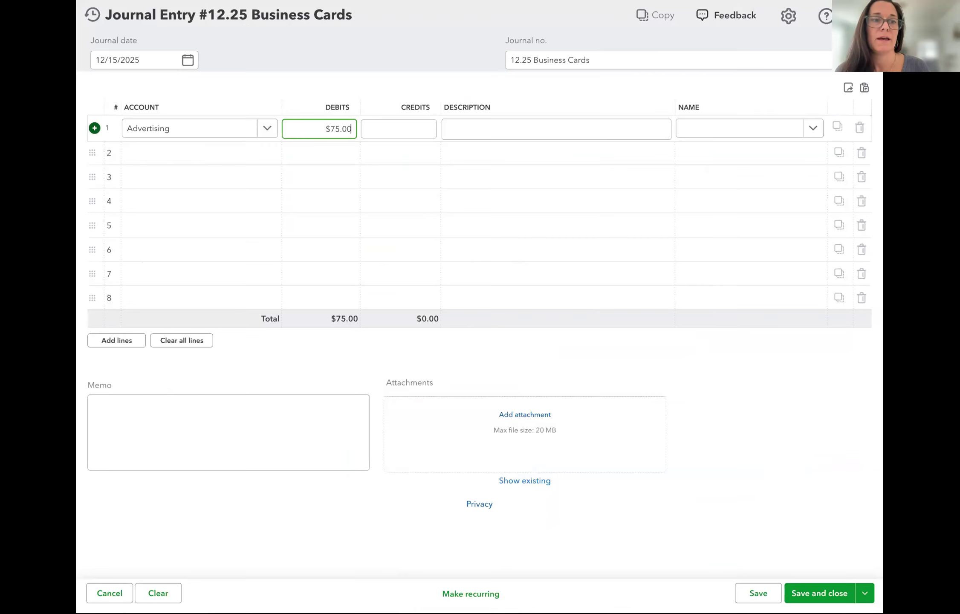
click(179, 158)
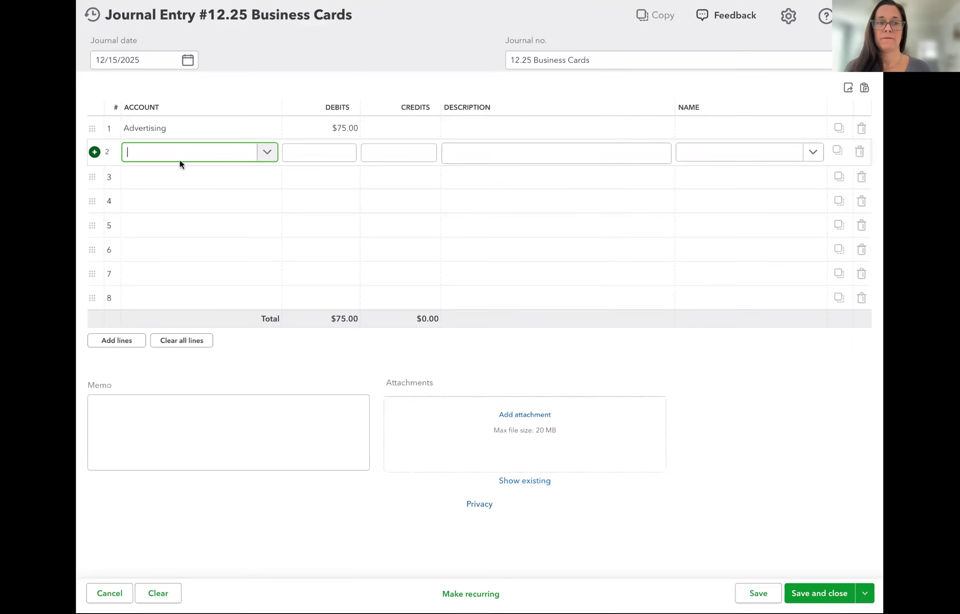
Create a new 'owner investment' account of type Equity, detail Owner's Equity, for line 2
text(own)
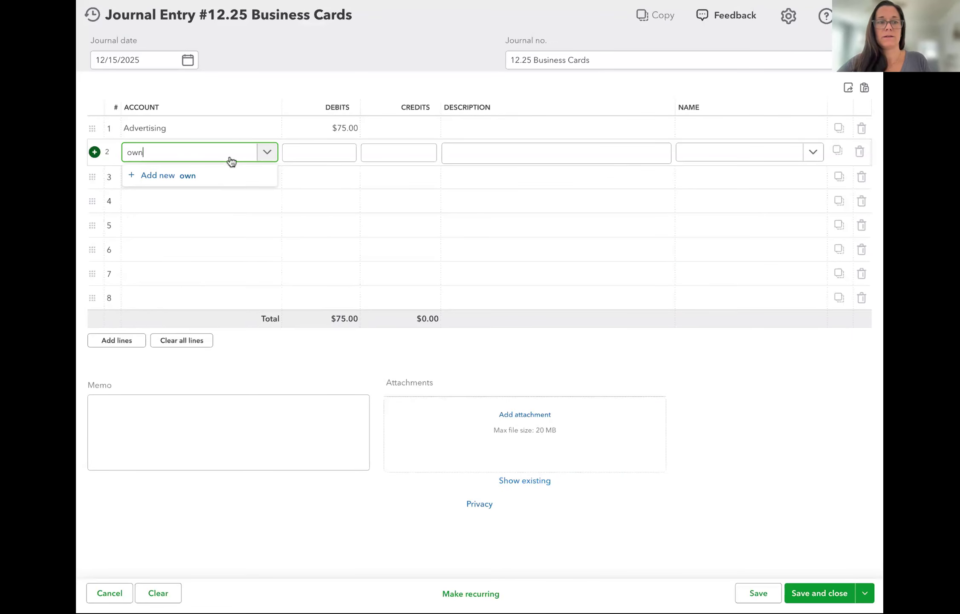
text(er investment)
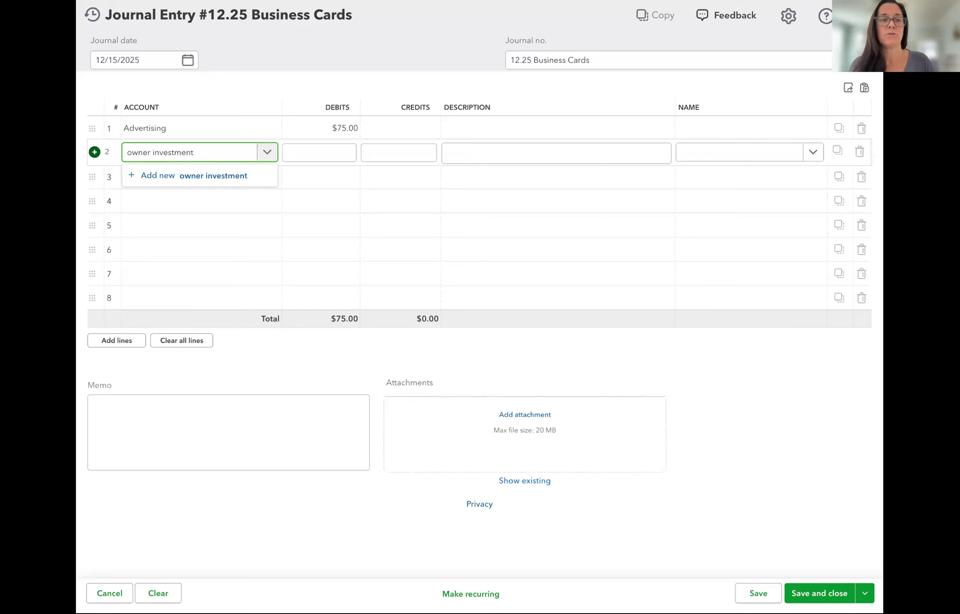
click(236, 179)
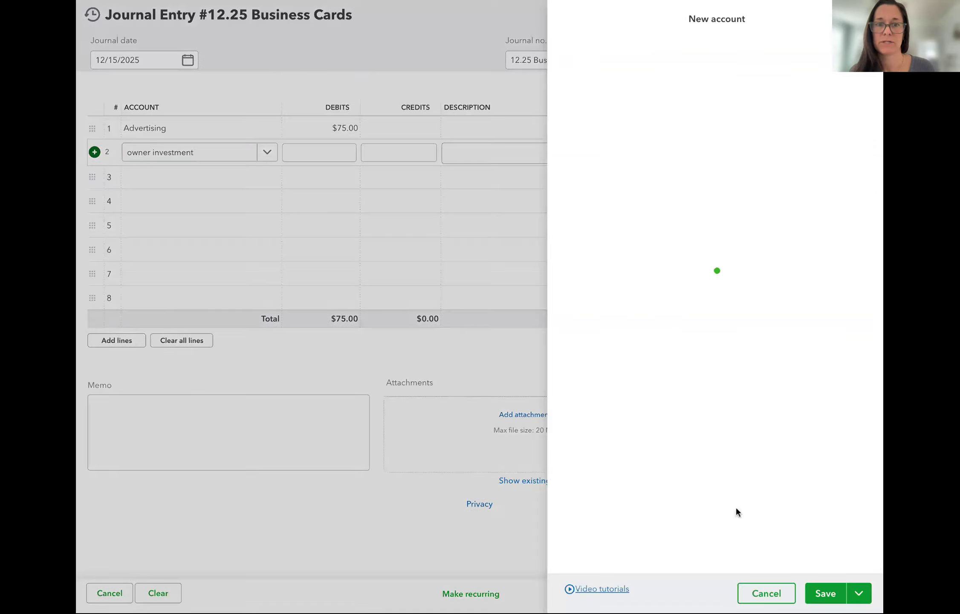
click(662, 117)
scroll(618, 254, down, 2)
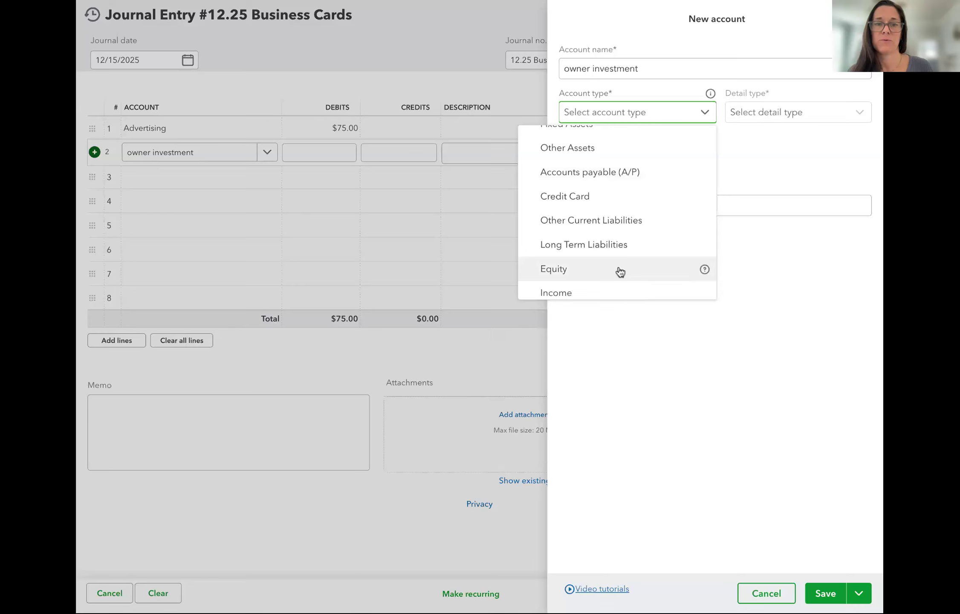
click(617, 270)
click(754, 124)
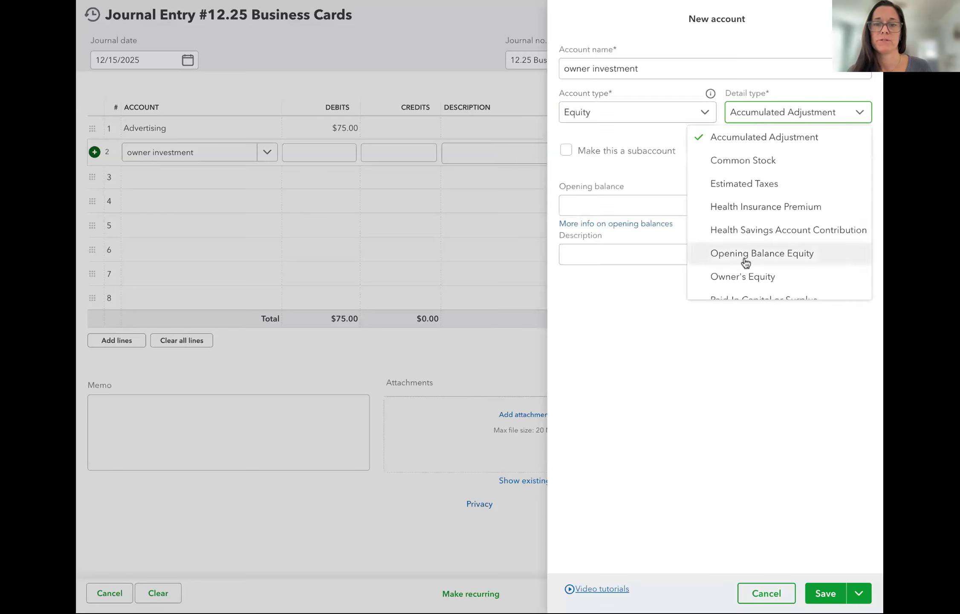
click(748, 279)
click(825, 593)
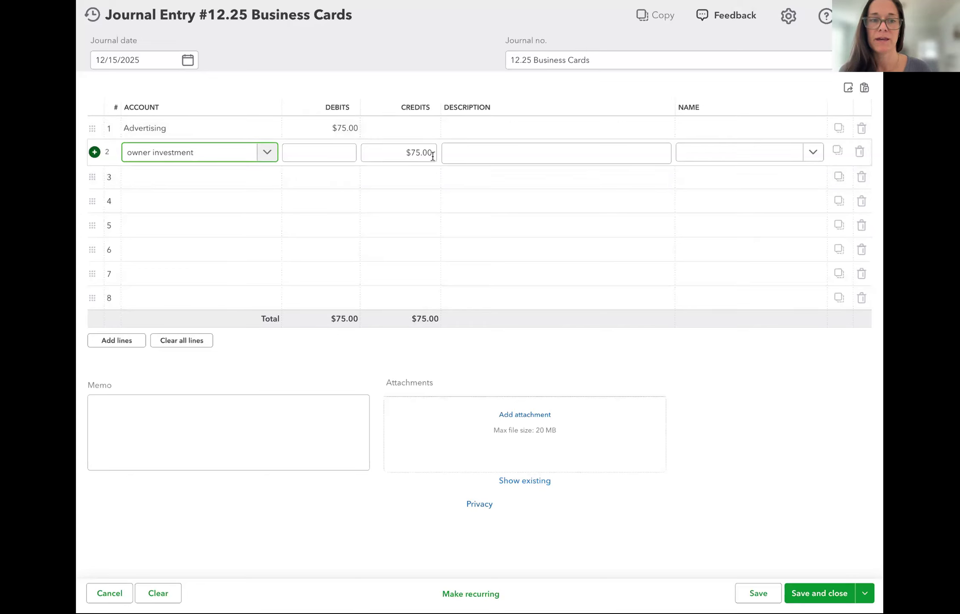
Start a Canva name on line 1, then clear it and leave the name field empty
click(614, 112)
click(715, 134)
text(canv)
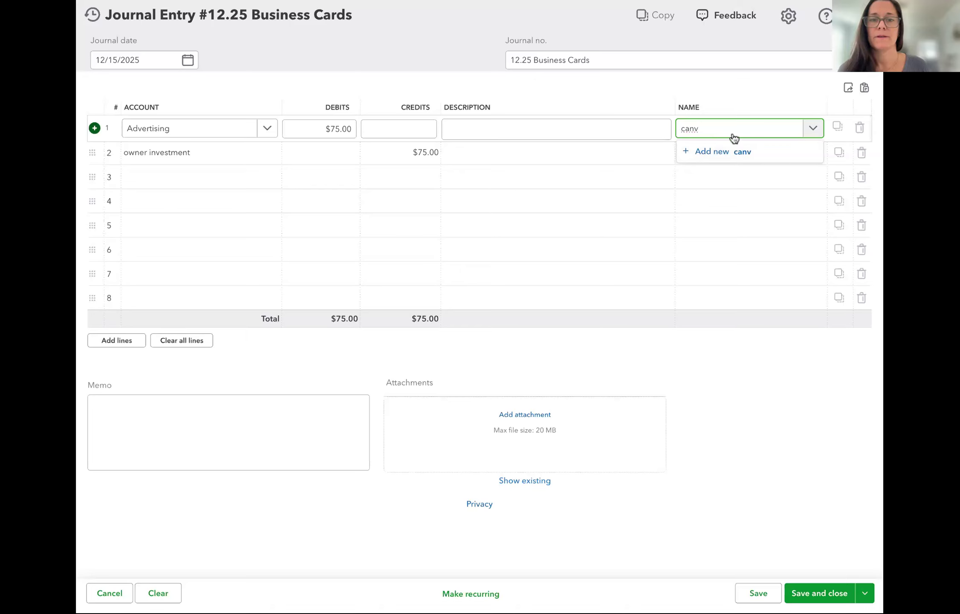
double_click(713, 131)
key(BackSpace)
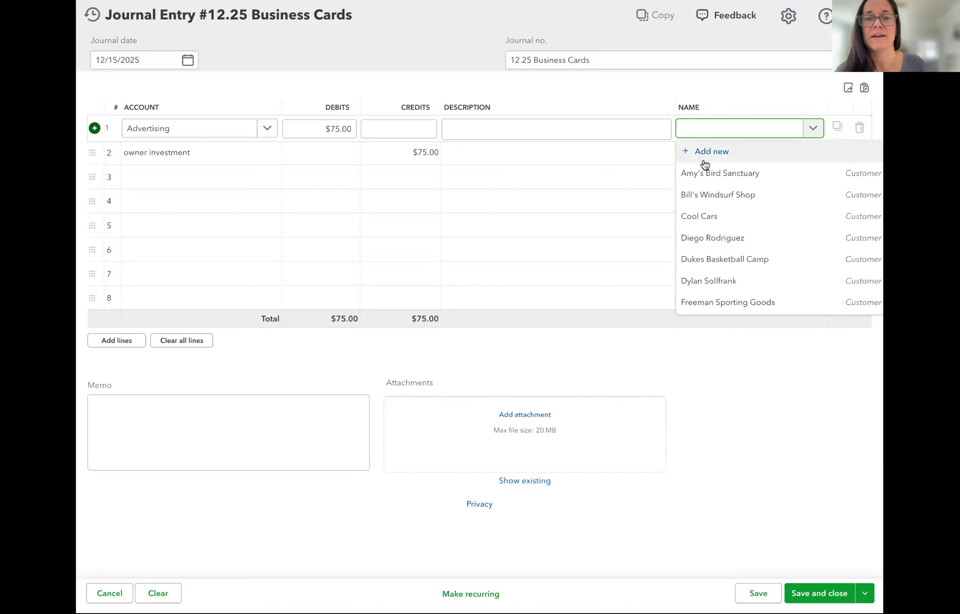
click(645, 92)
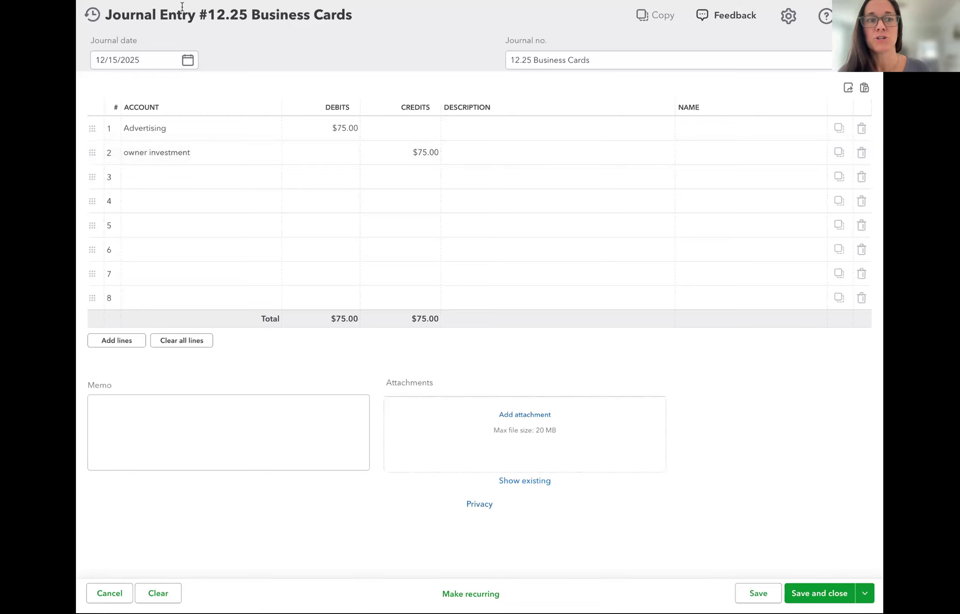
Describe the Advertising line as 'Cville business cards paid via Canva'
click(509, 135)
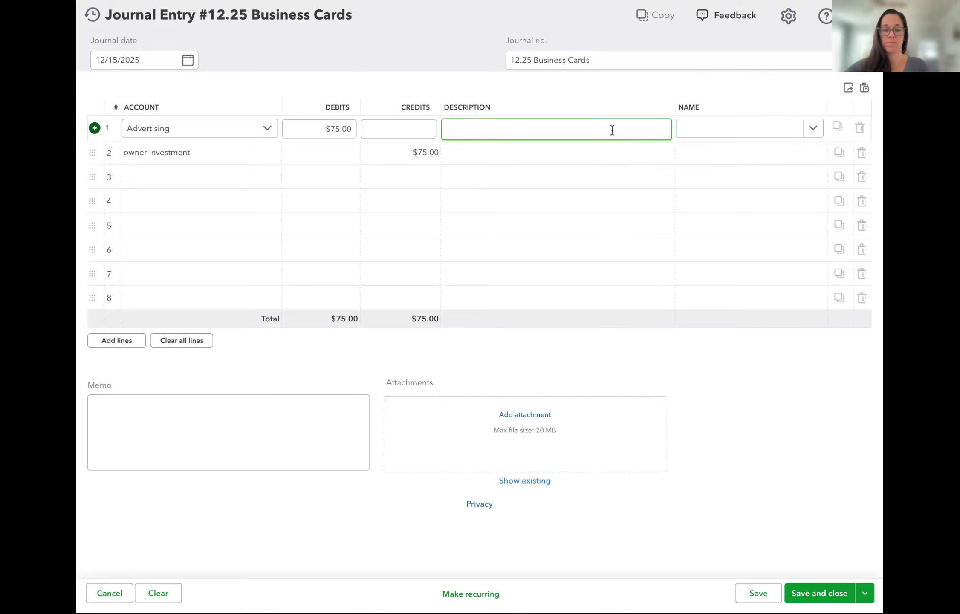
text(Cville bu)
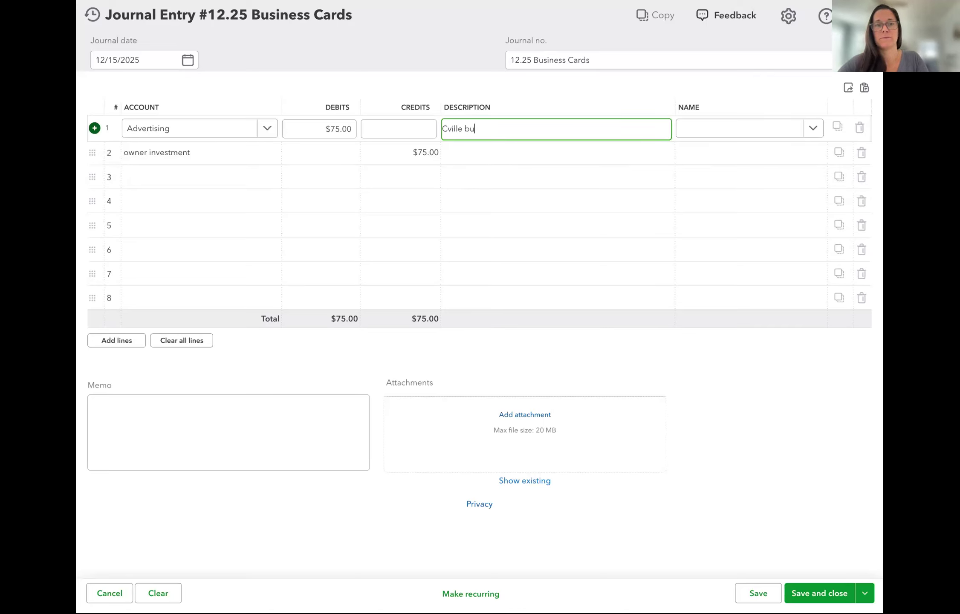
text(siness cards p)
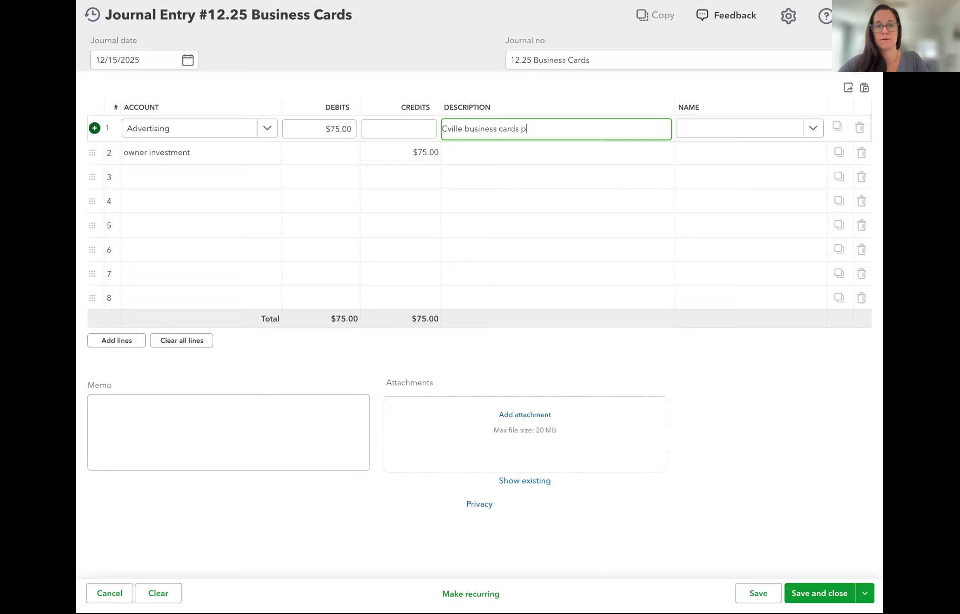
text(aid via)
key(BackSpace)
text(va)
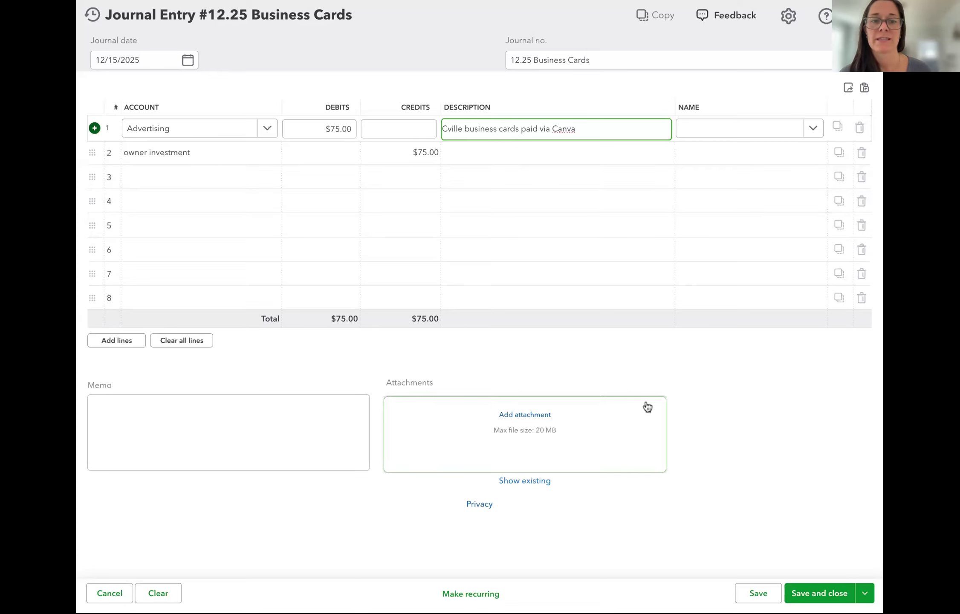
click(776, 378)
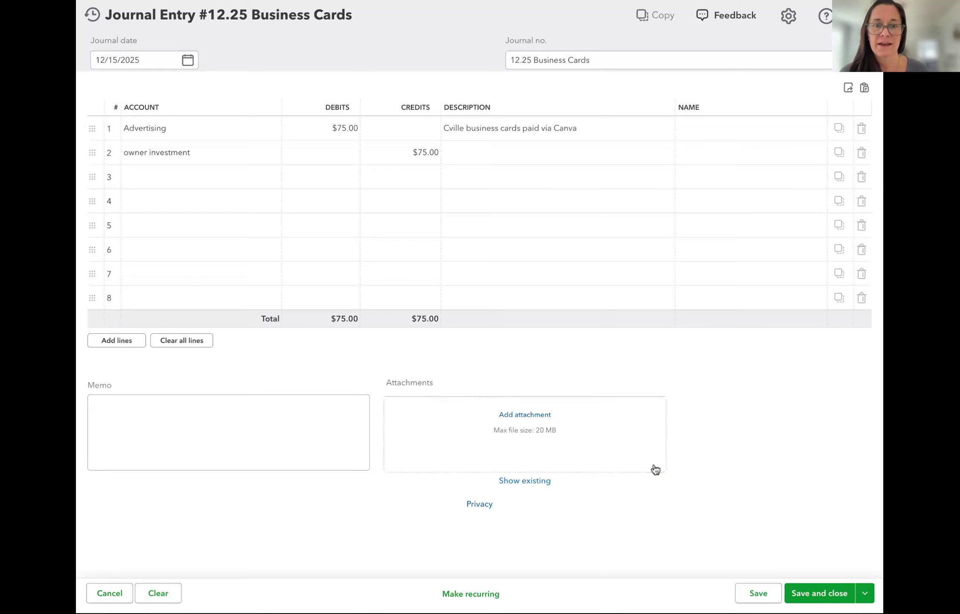
Save and close journal entry '12.25 Business Cards'
click(819, 593)
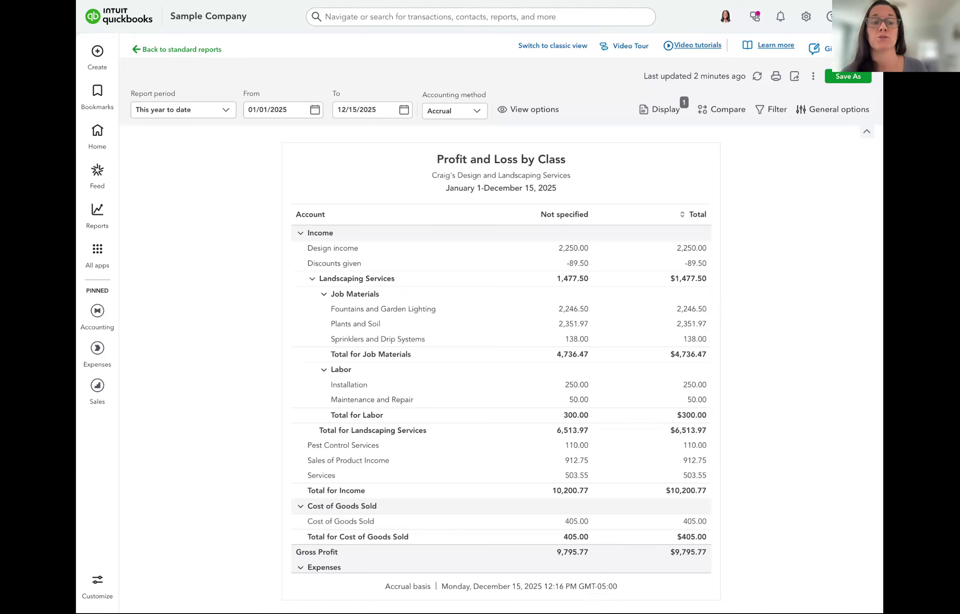
scroll(500, 399, down, 1)
scroll(500, 399, down, 5)
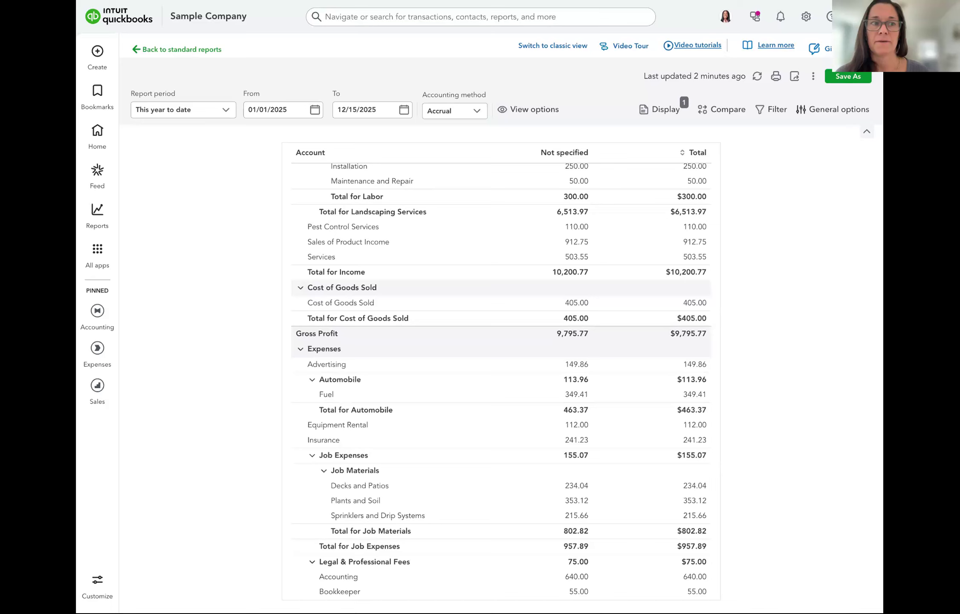
click(97, 51)
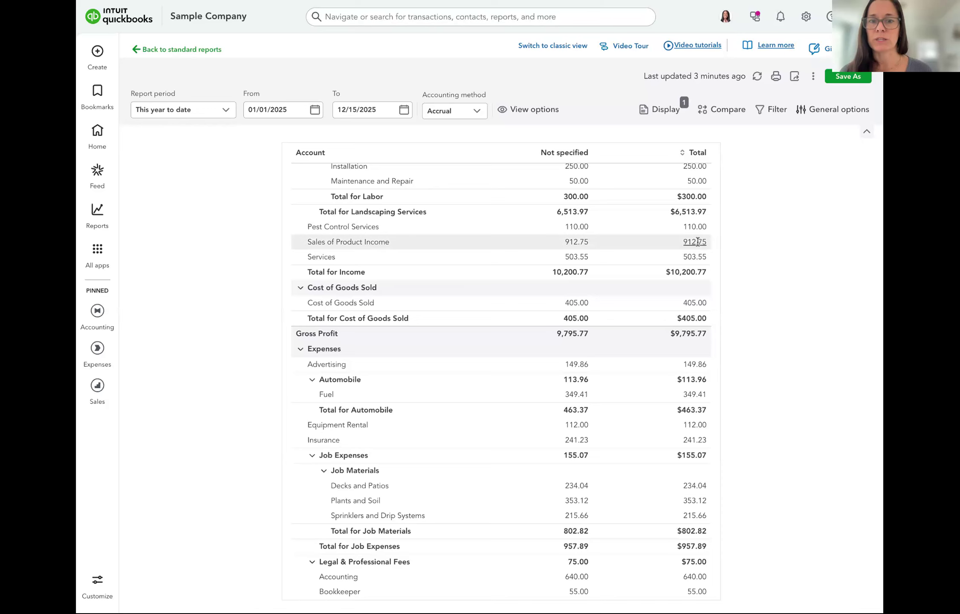
scroll(708, 240, up, 2)
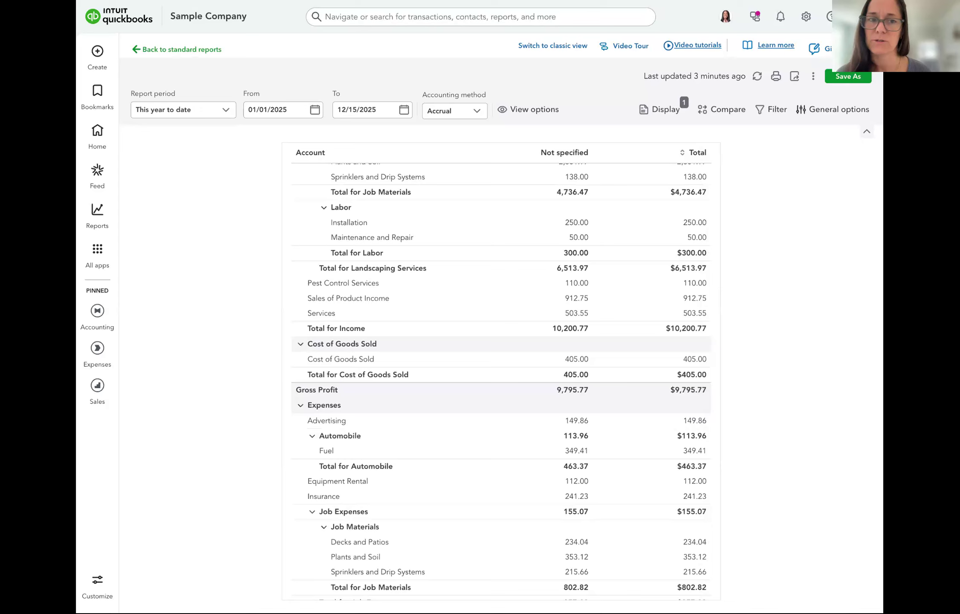
scroll(622, 209, up, 4)
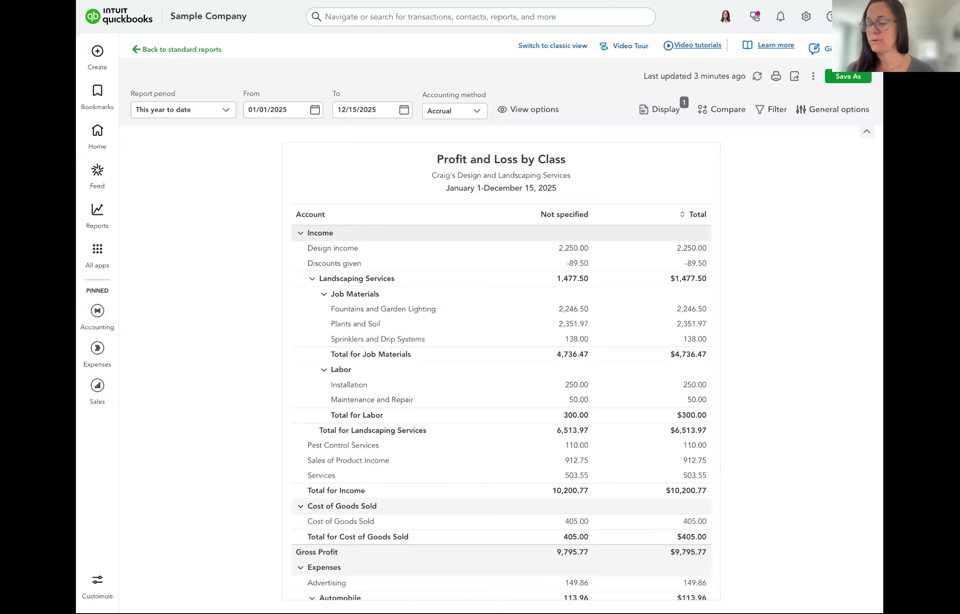
click(182, 51)
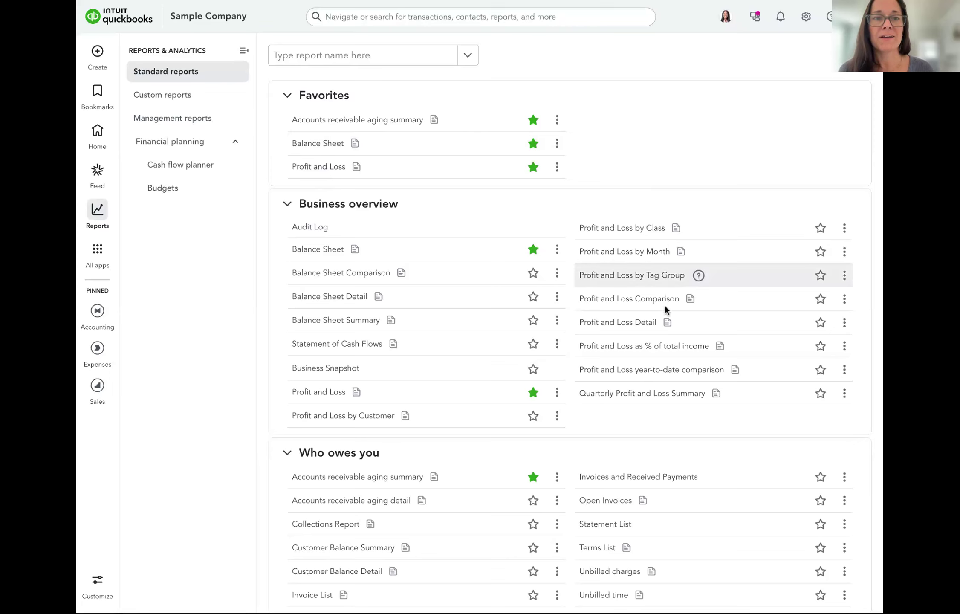
Browse the standard reports list and open Profit and Loss by Month
scroll(665, 307, down, 1)
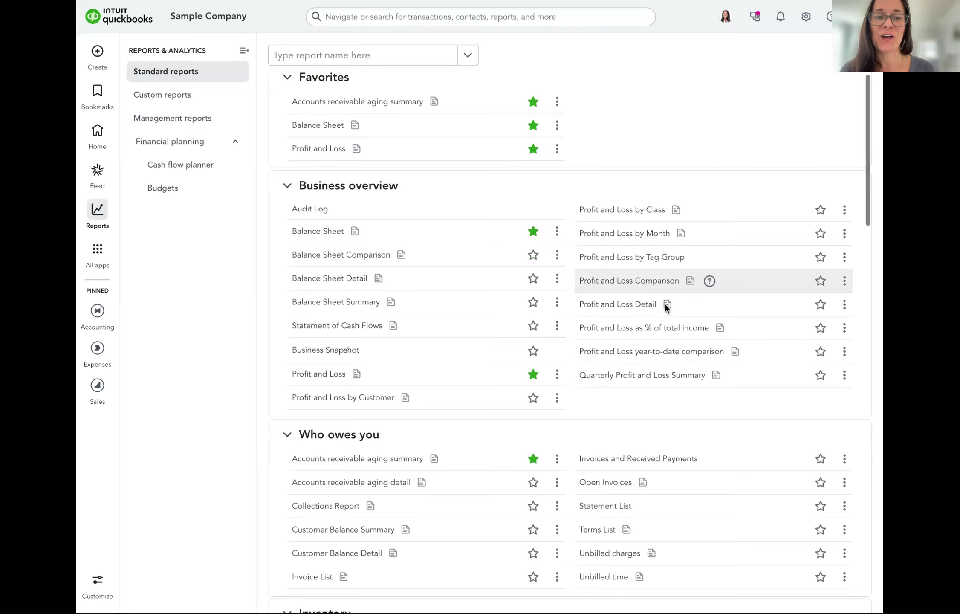
scroll(666, 306, down, 20)
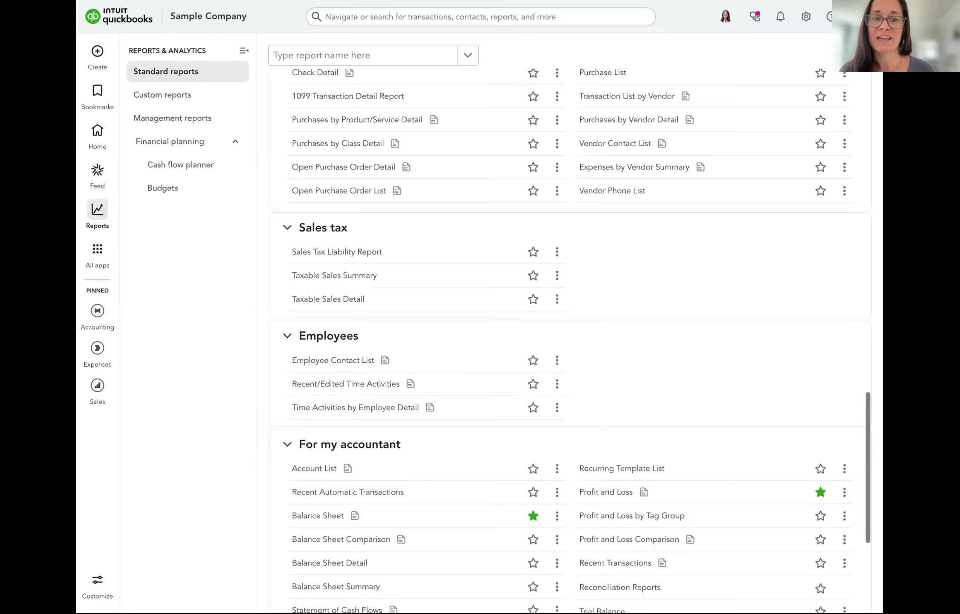
scroll(733, 200, up, 1)
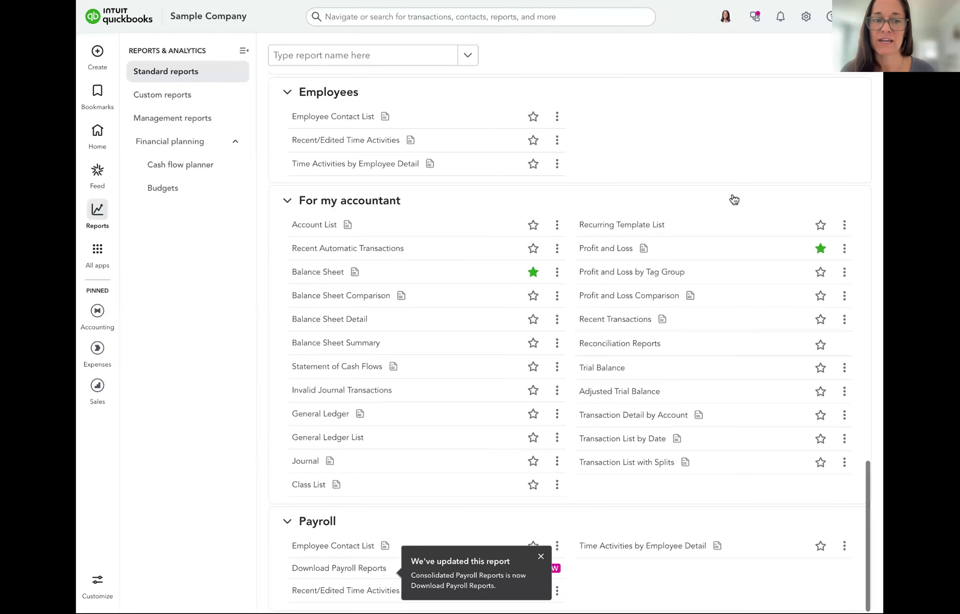
scroll(734, 199, up, 6)
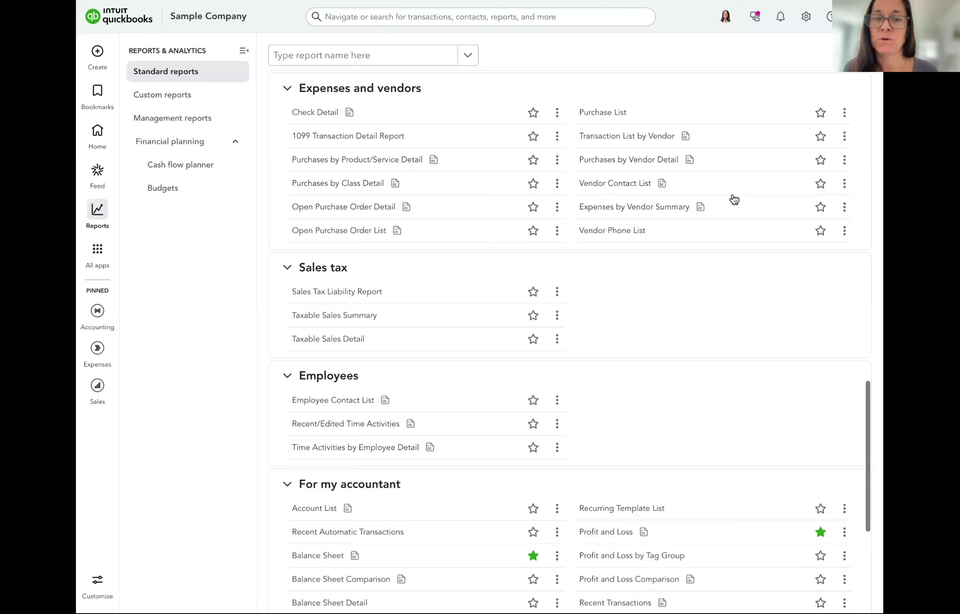
scroll(734, 200, up, 20)
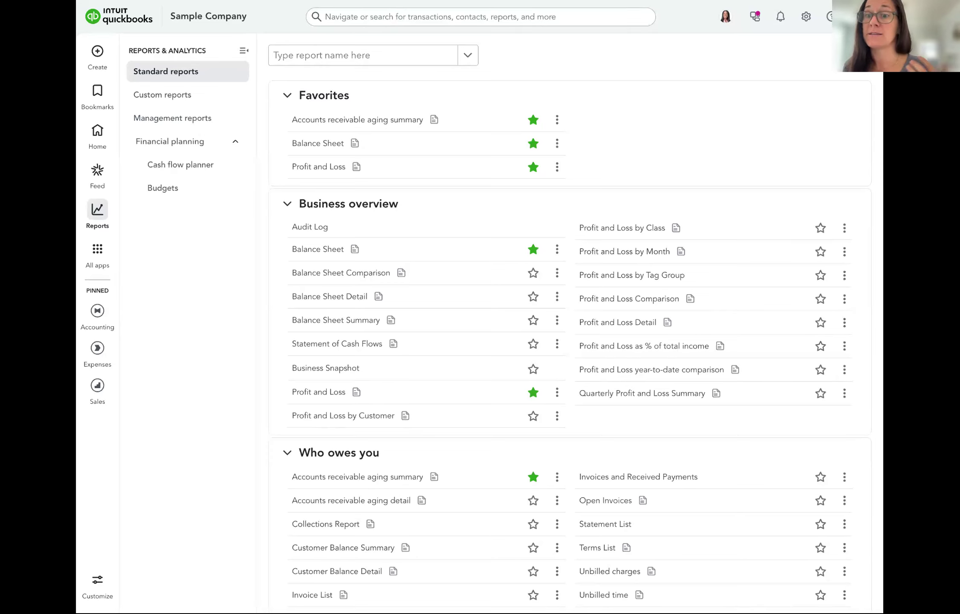
click(619, 258)
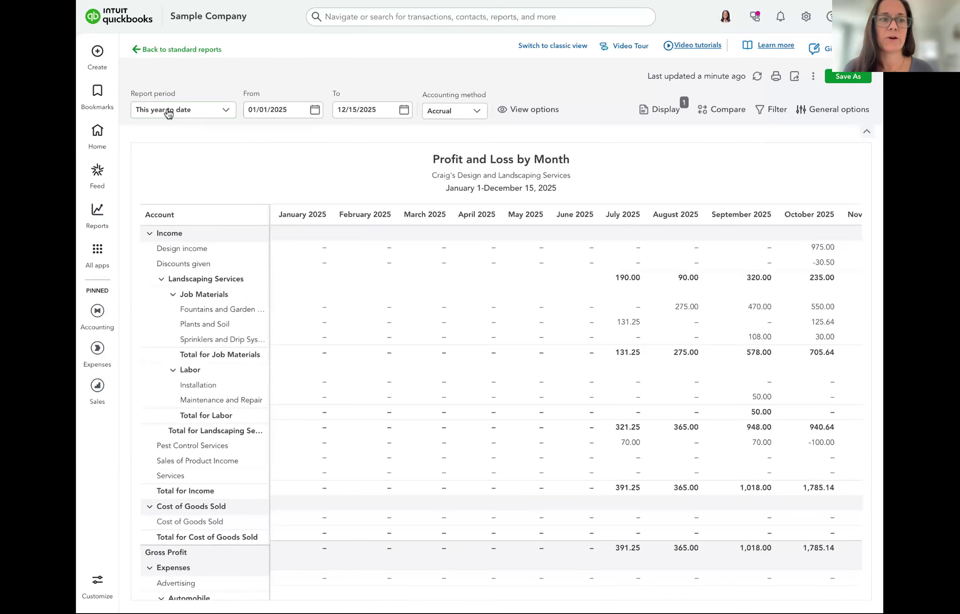
Review the Report period choices and keep This year to date (January 1–December 15, 2025)
click(198, 114)
scroll(202, 144, up, 4)
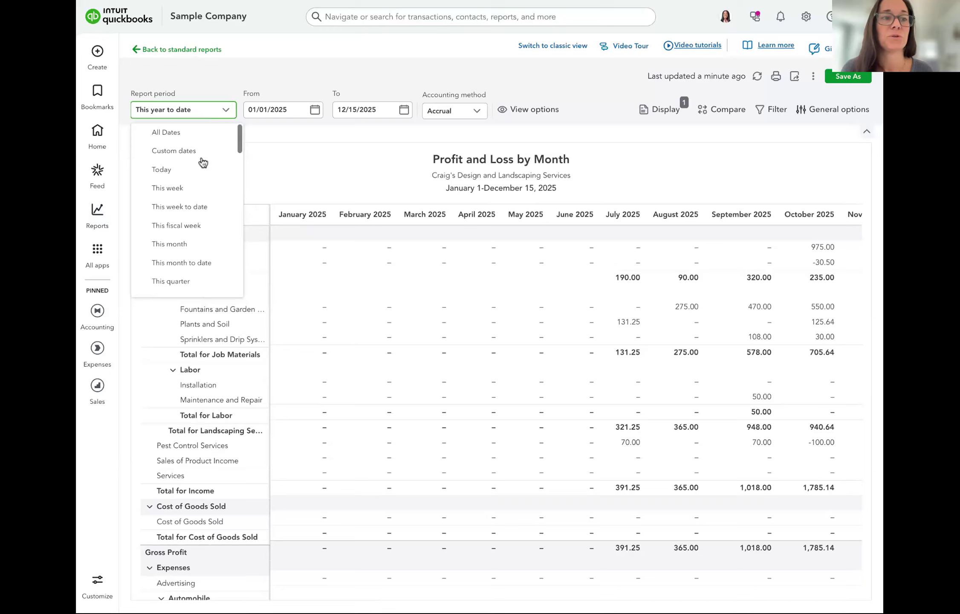
click(277, 162)
click(216, 112)
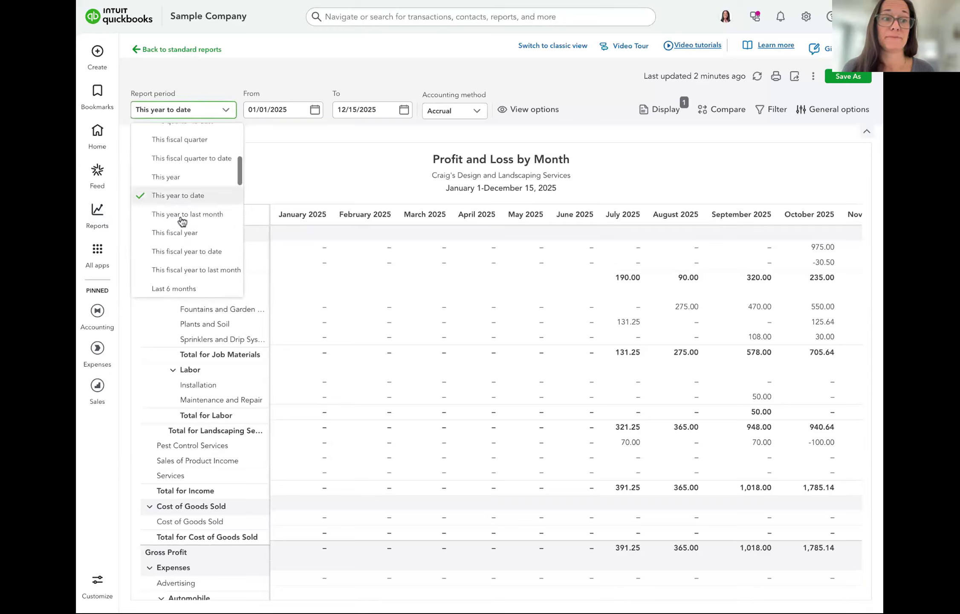
scroll(182, 221, down, 2)
scroll(182, 220, down, 2)
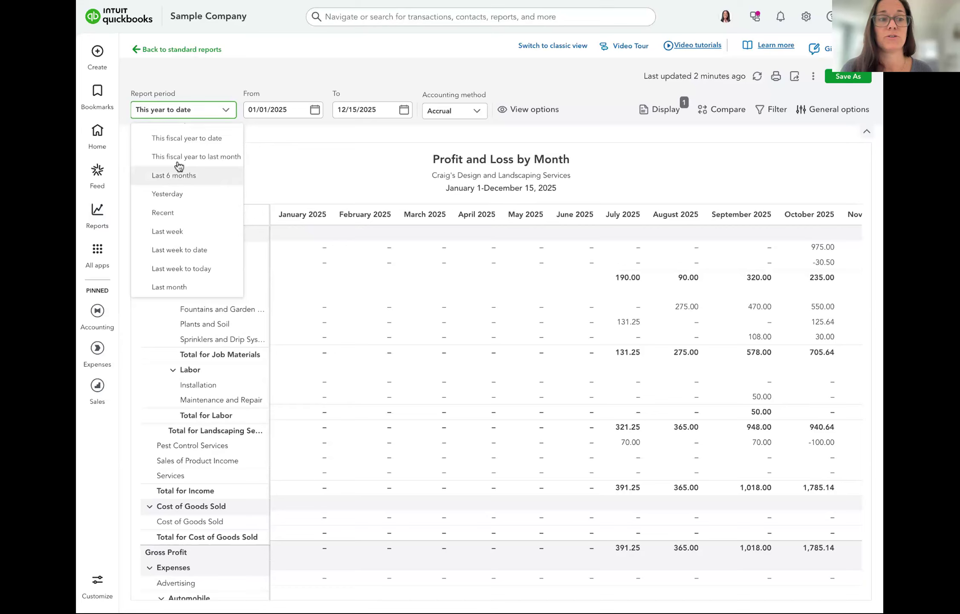
click(320, 147)
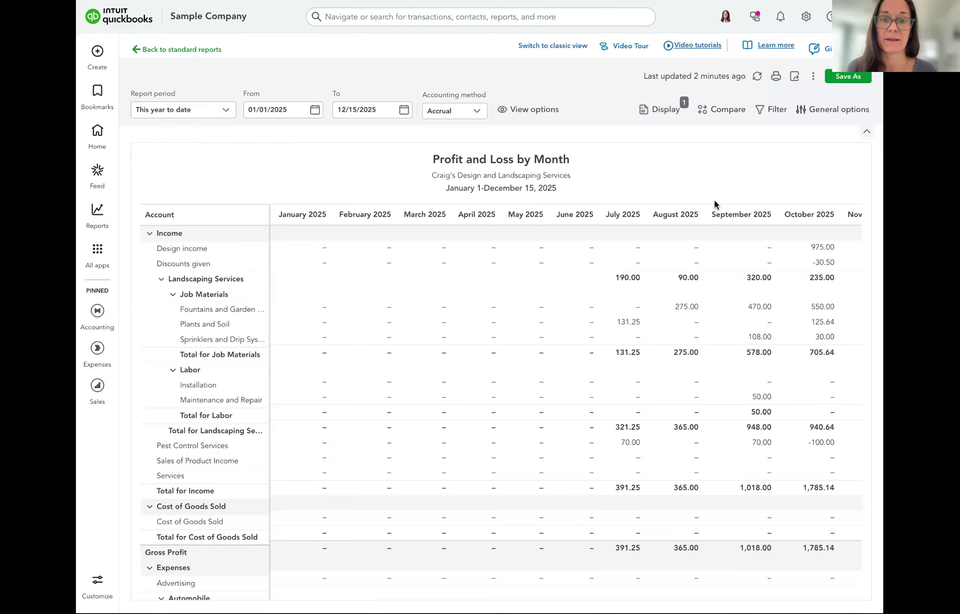
scroll(738, 268, right, 5)
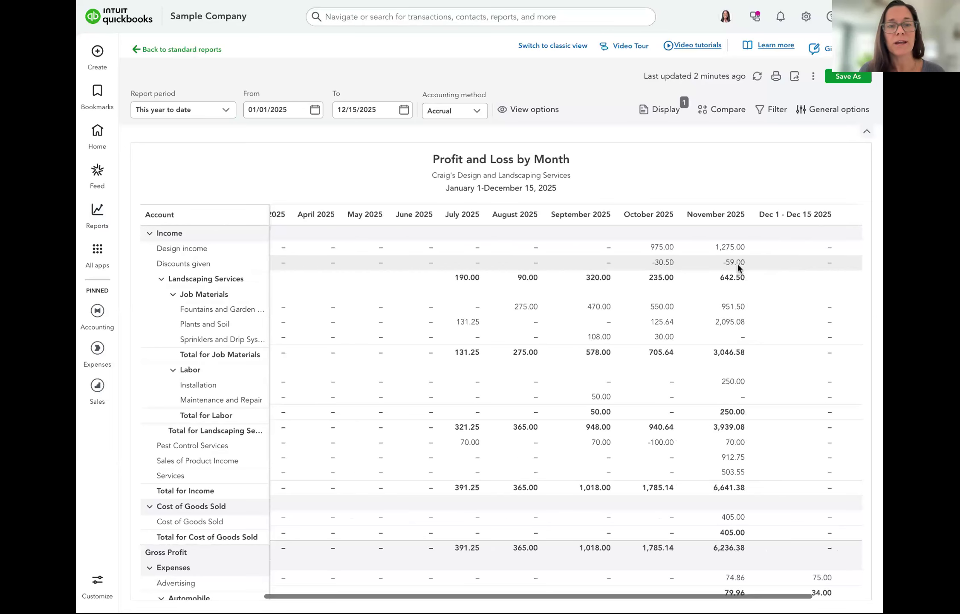
scroll(737, 264, right, 2)
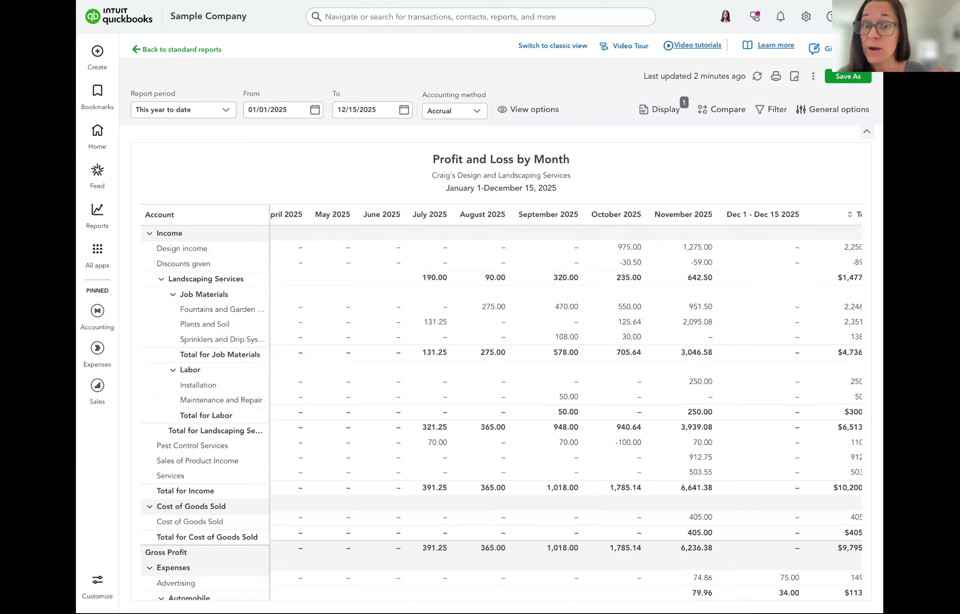
scroll(665, 253, down, 3)
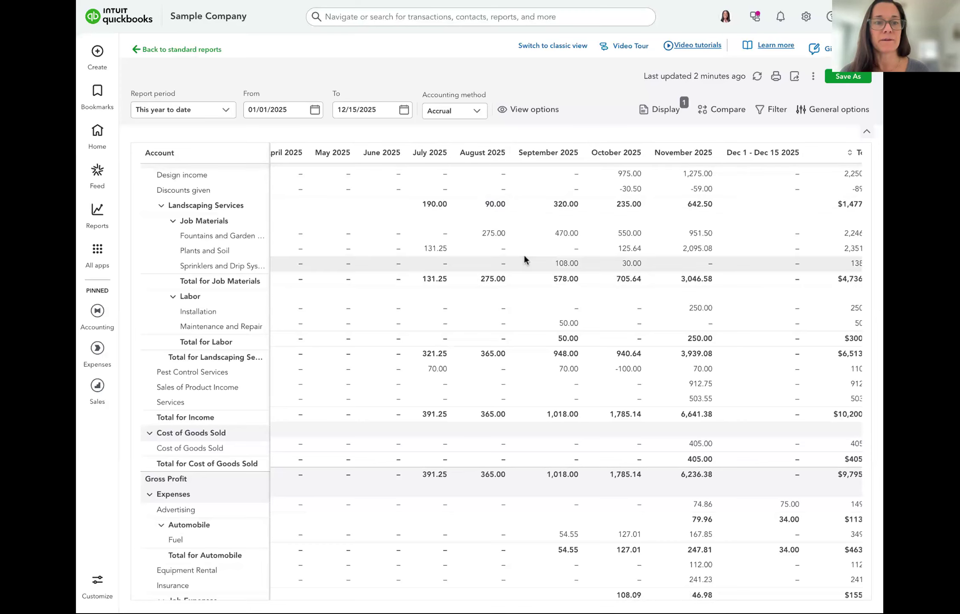
scroll(524, 255, up, 2)
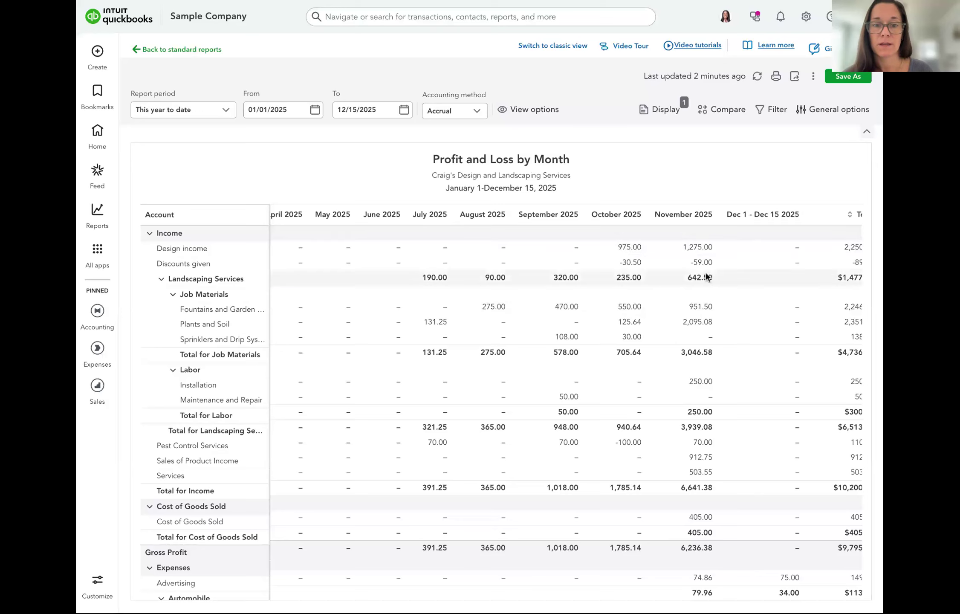
scroll(709, 387, down, 1)
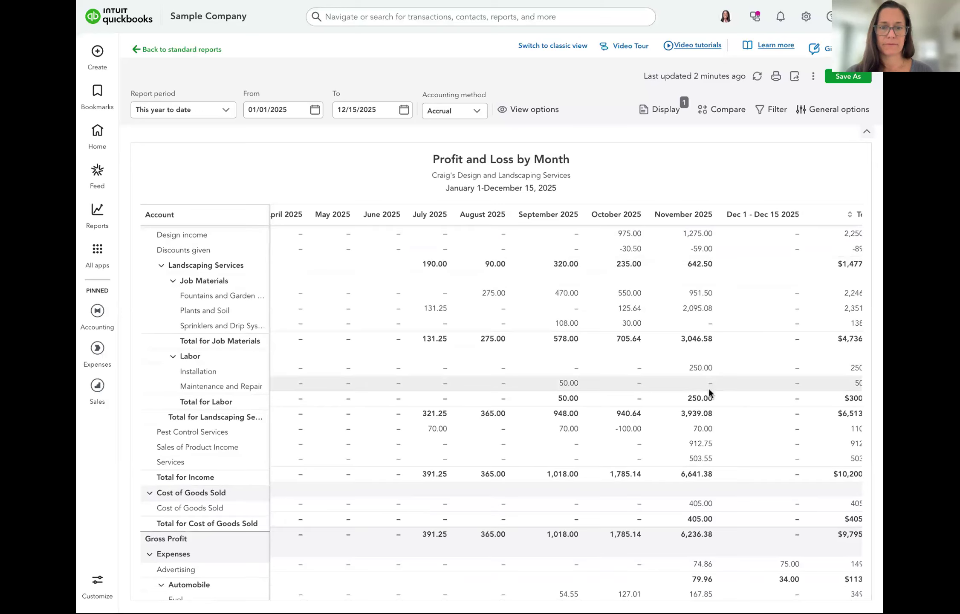
scroll(709, 388, down, 5)
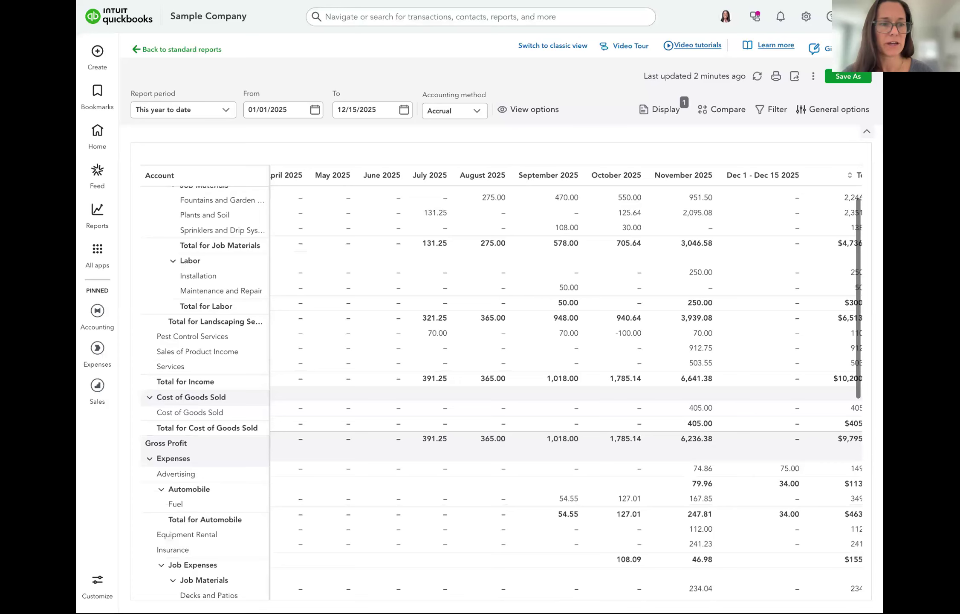
scroll(712, 346, down, 1)
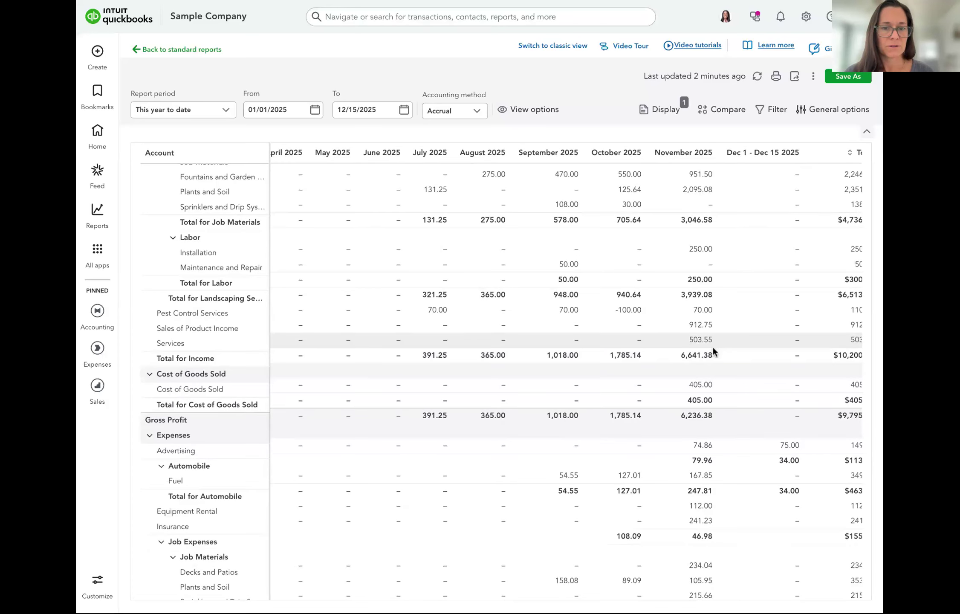
scroll(713, 346, down, 1)
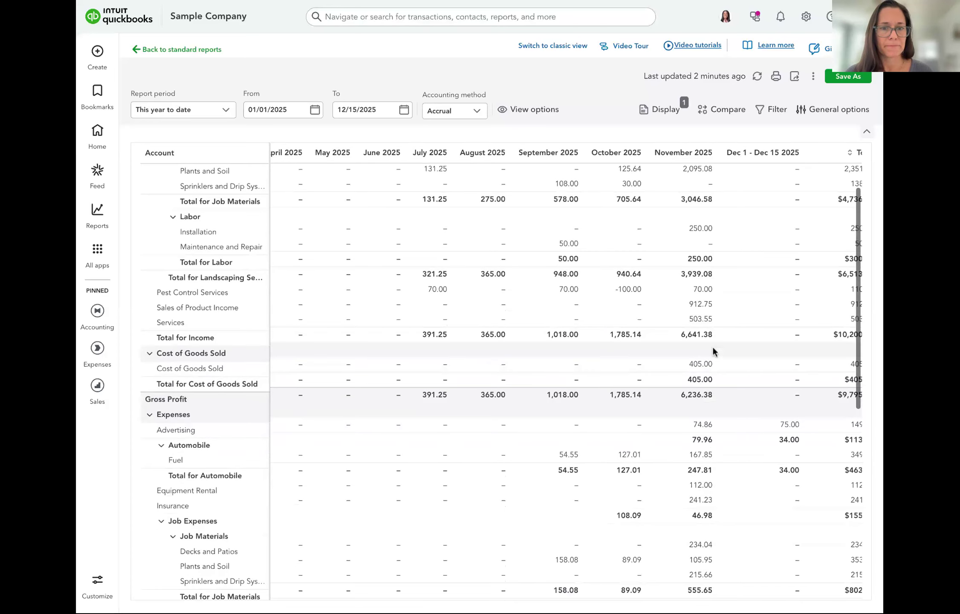
scroll(713, 350, up, 1)
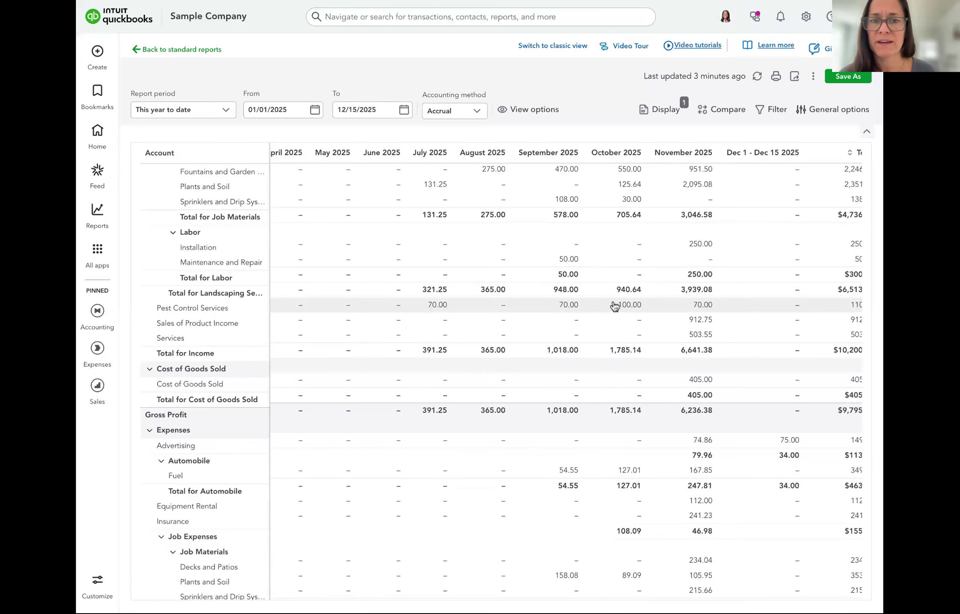
scroll(626, 307, right, 2)
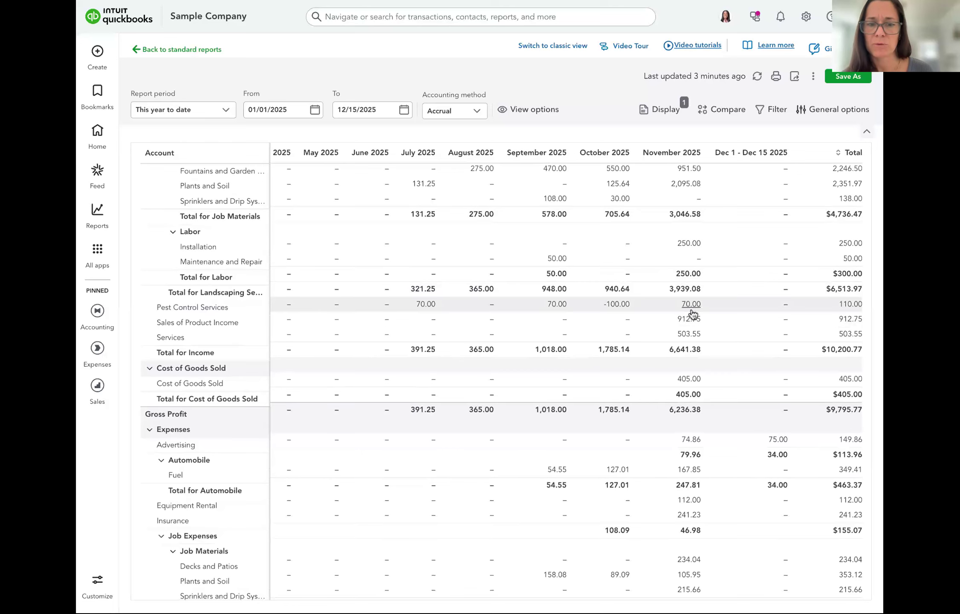
scroll(692, 314, down, 1)
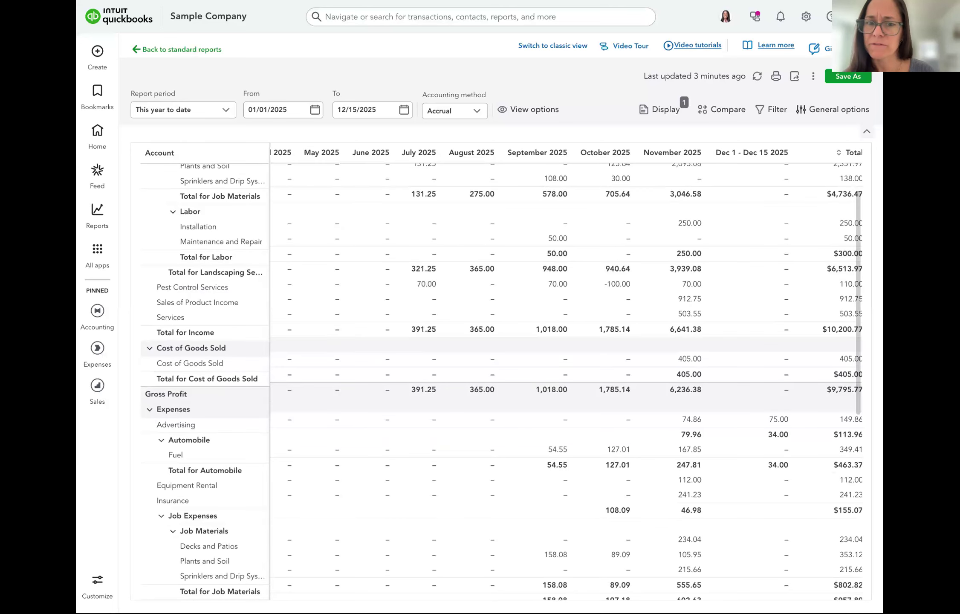
scroll(501, 381, down, 1)
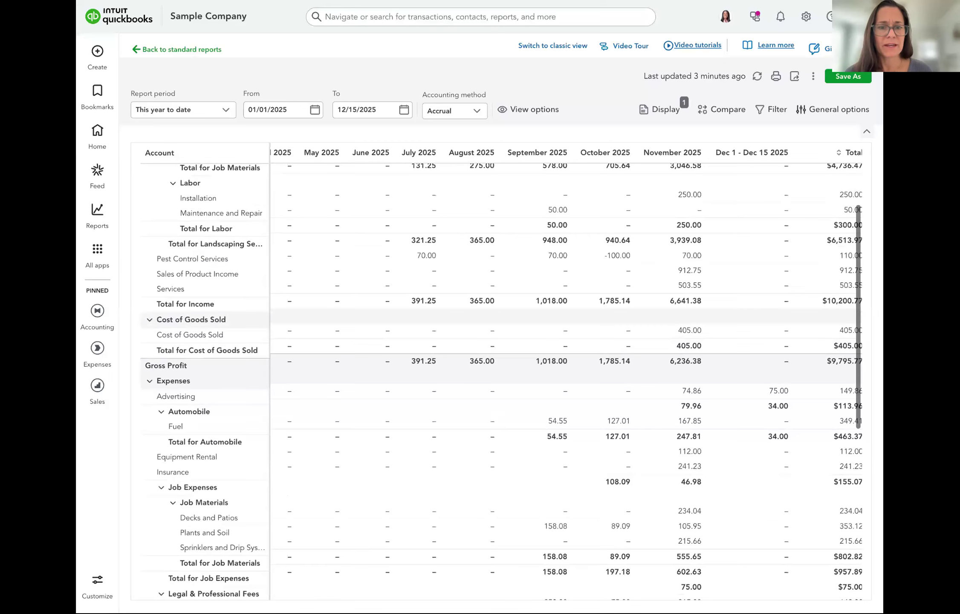
scroll(502, 381, down, 1)
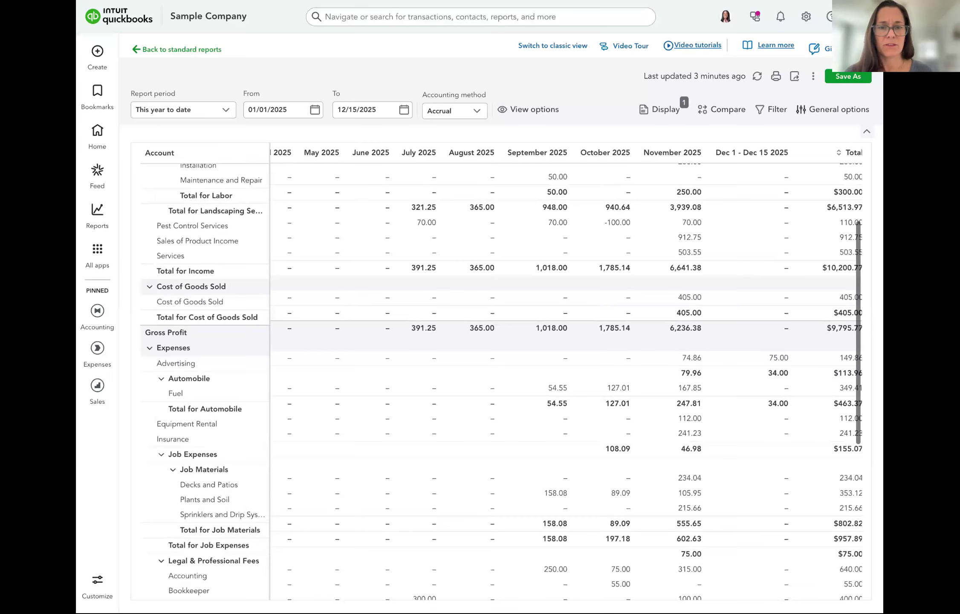
scroll(690, 324, down, 4)
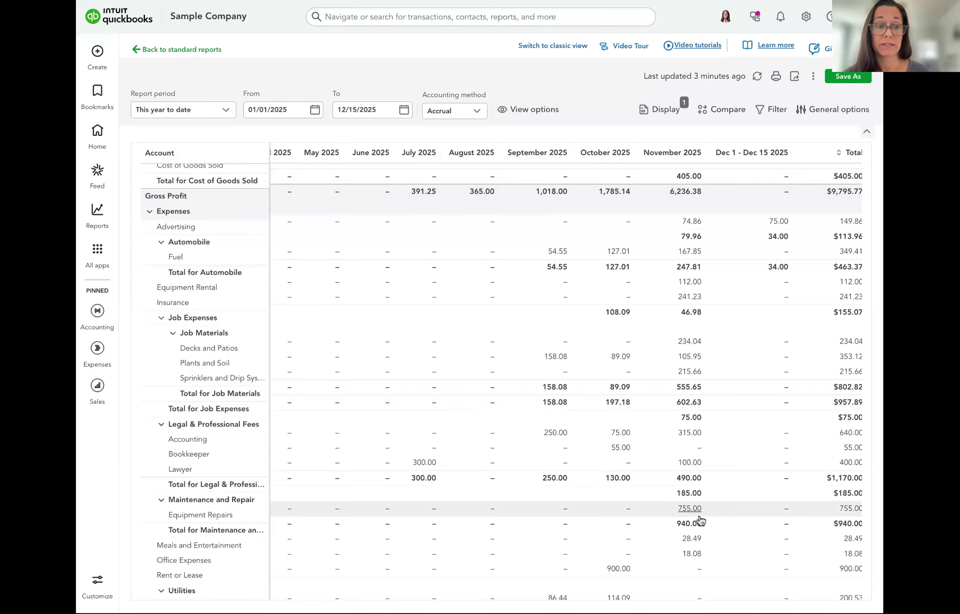
scroll(700, 520, down, 1)
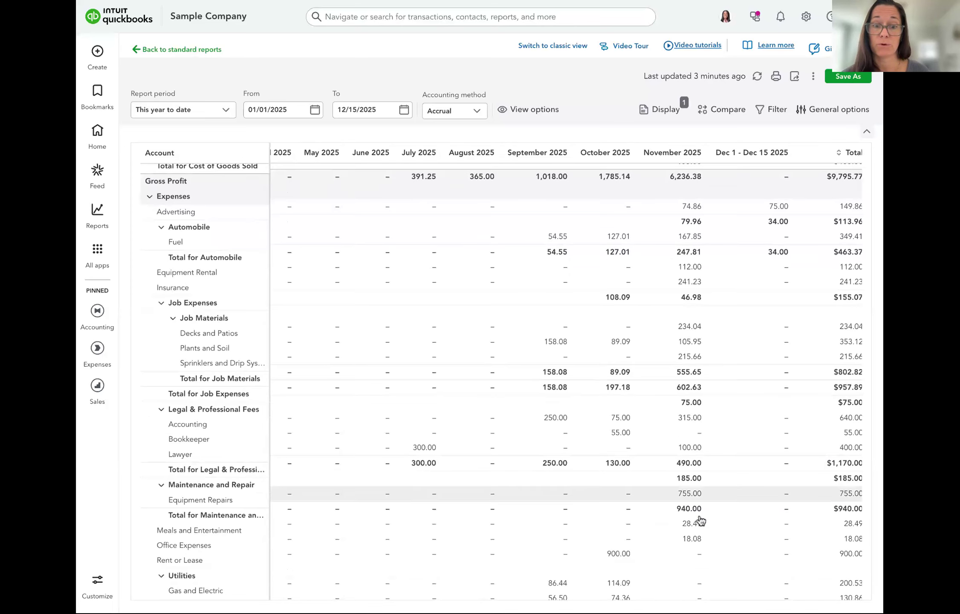
scroll(700, 520, down, 5)
scroll(700, 516, down, 1)
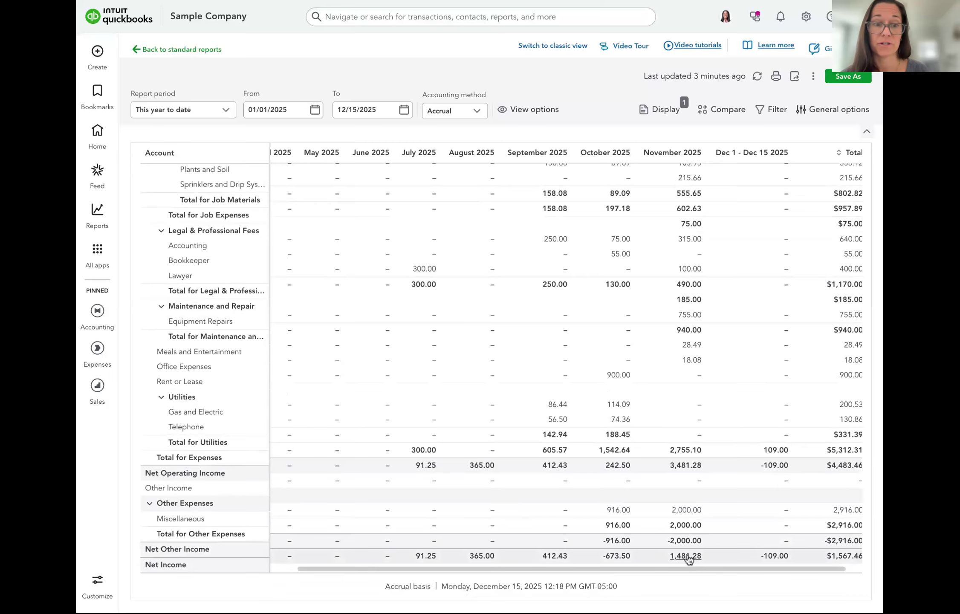
scroll(680, 370, up, 4)
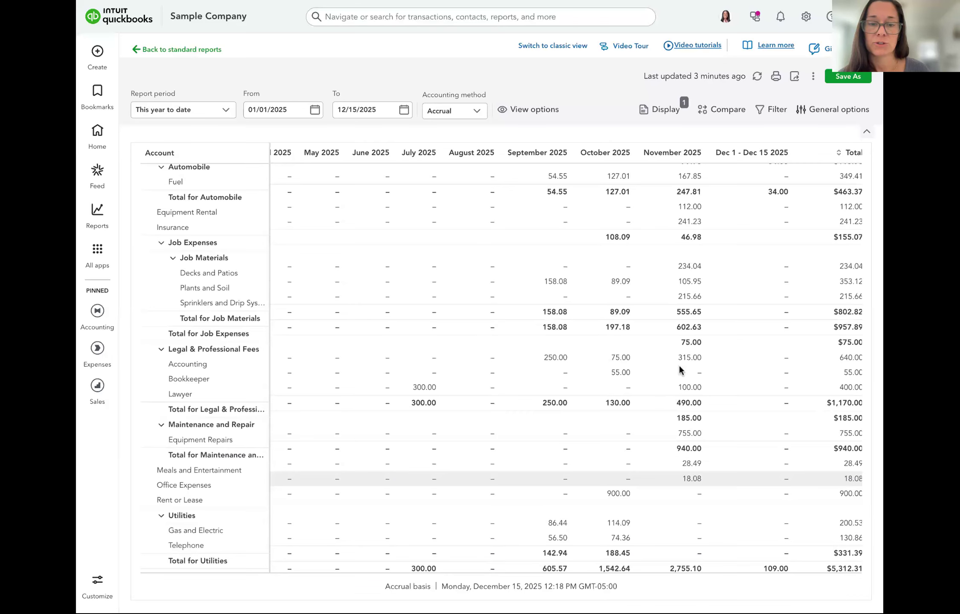
scroll(679, 370, up, 10)
scroll(680, 370, up, 3)
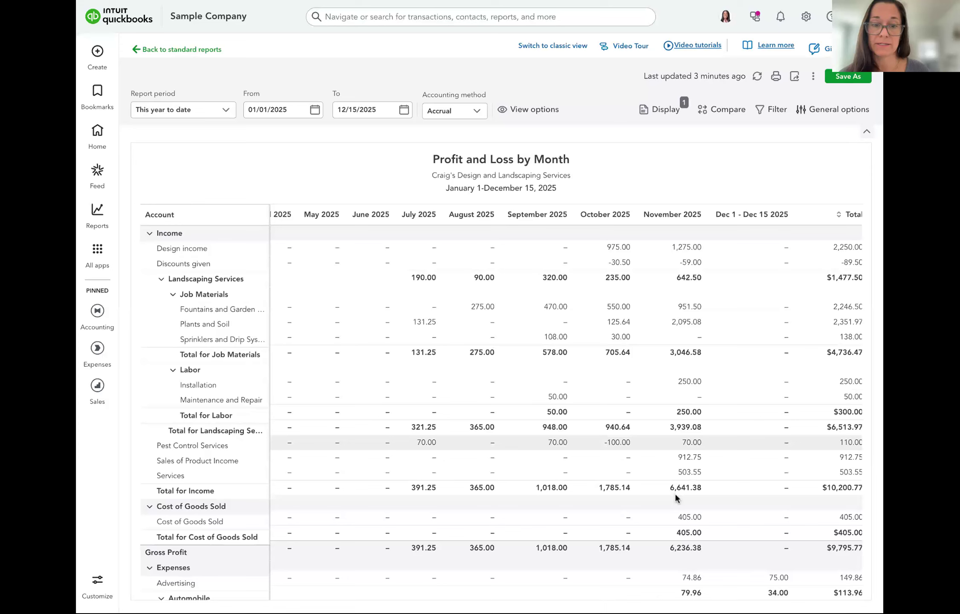
scroll(675, 491, down, 15)
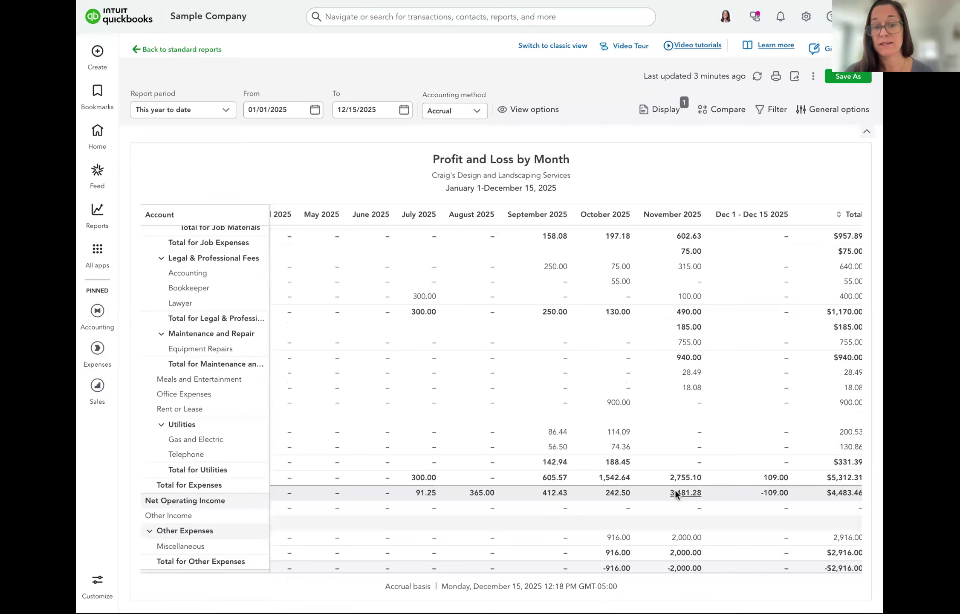
scroll(673, 516, down, 1)
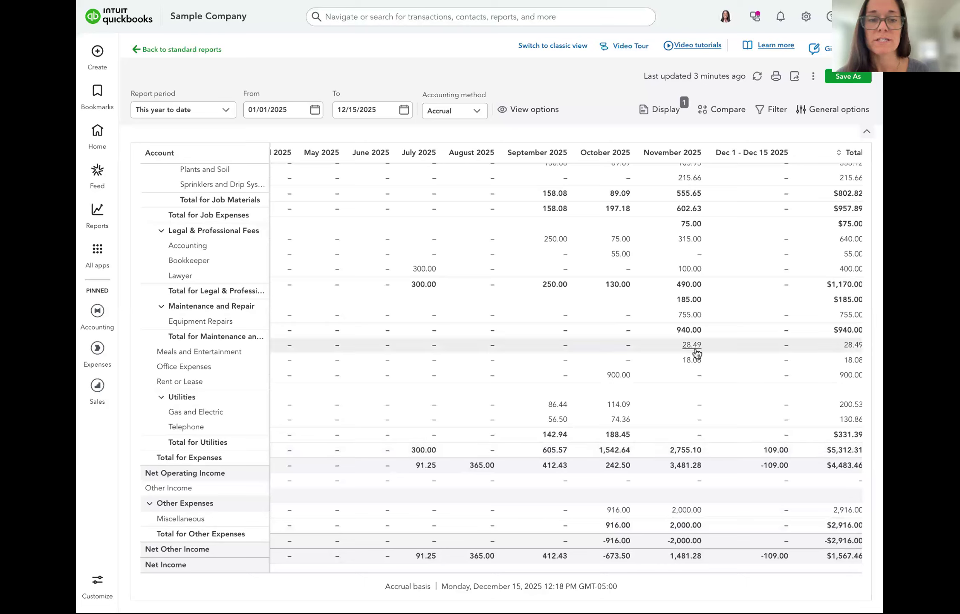
click(690, 315)
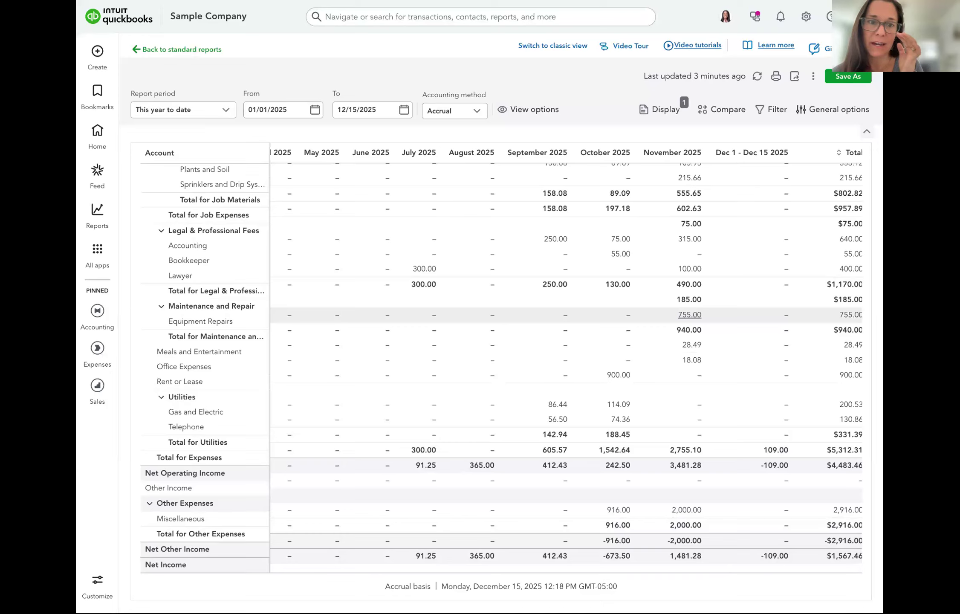
click(690, 315)
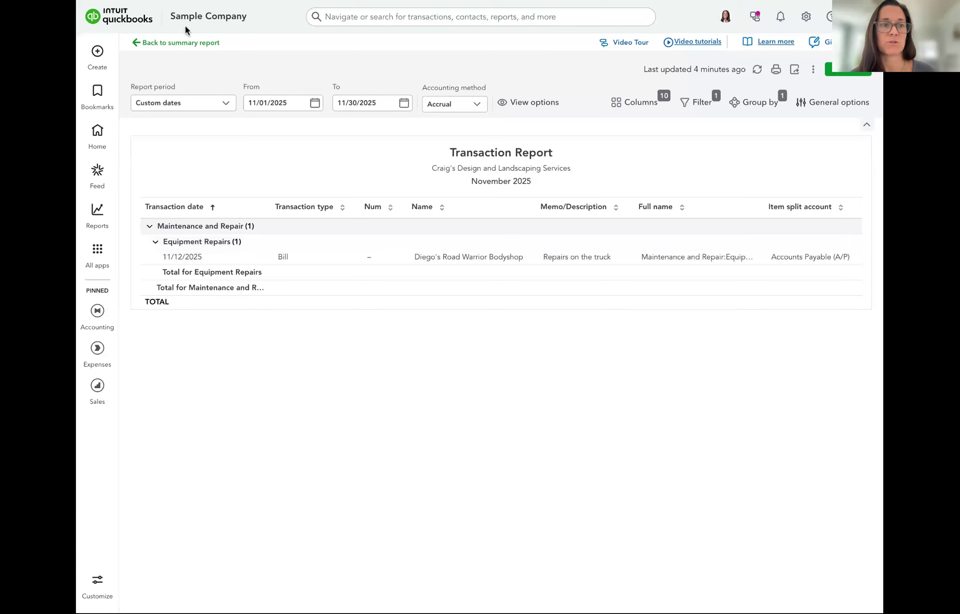
click(186, 43)
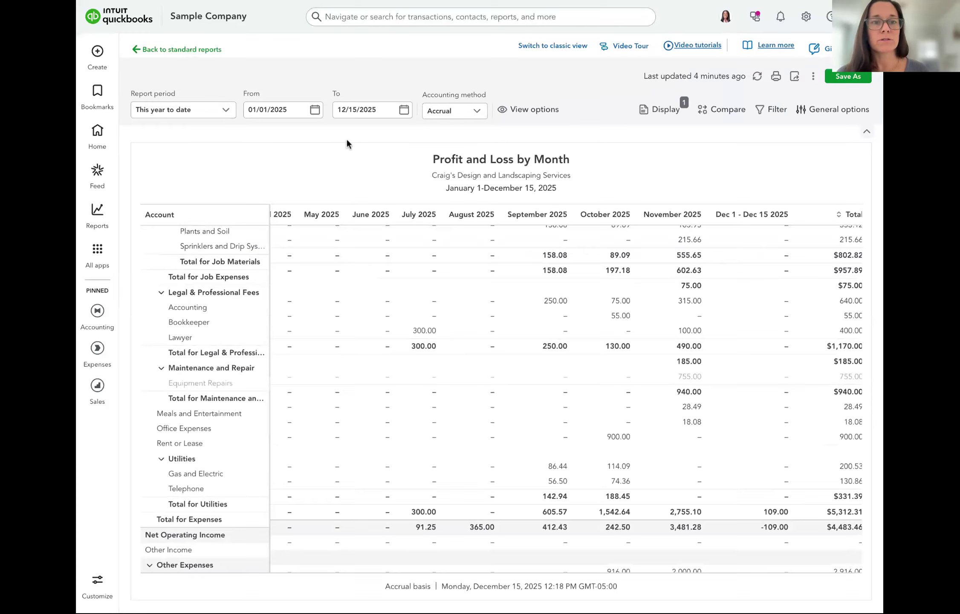
Switch the Profit and Loss by Month report to classic view
click(532, 46)
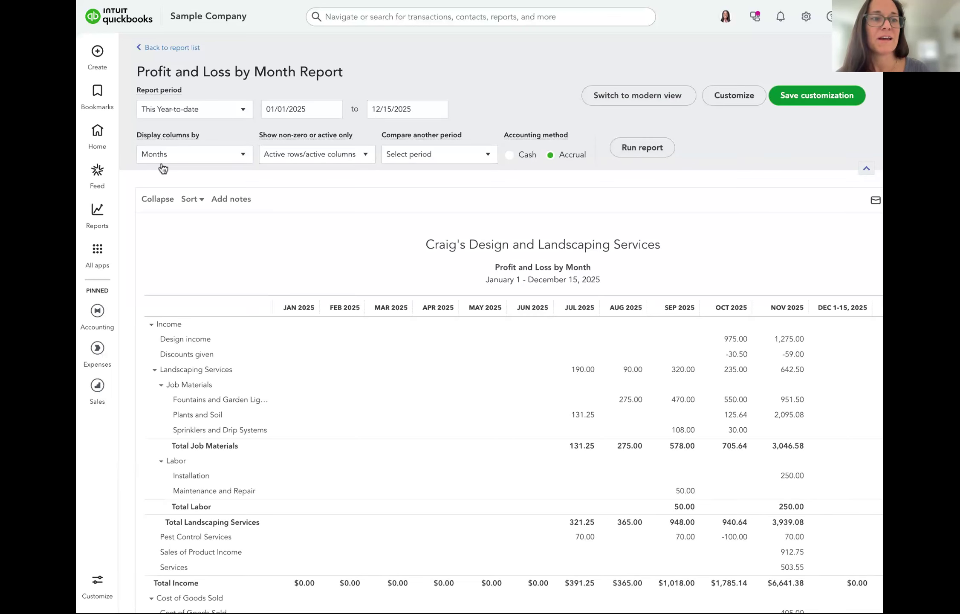
Rerun the current report with columns split by year and scroll through the results
click(176, 157)
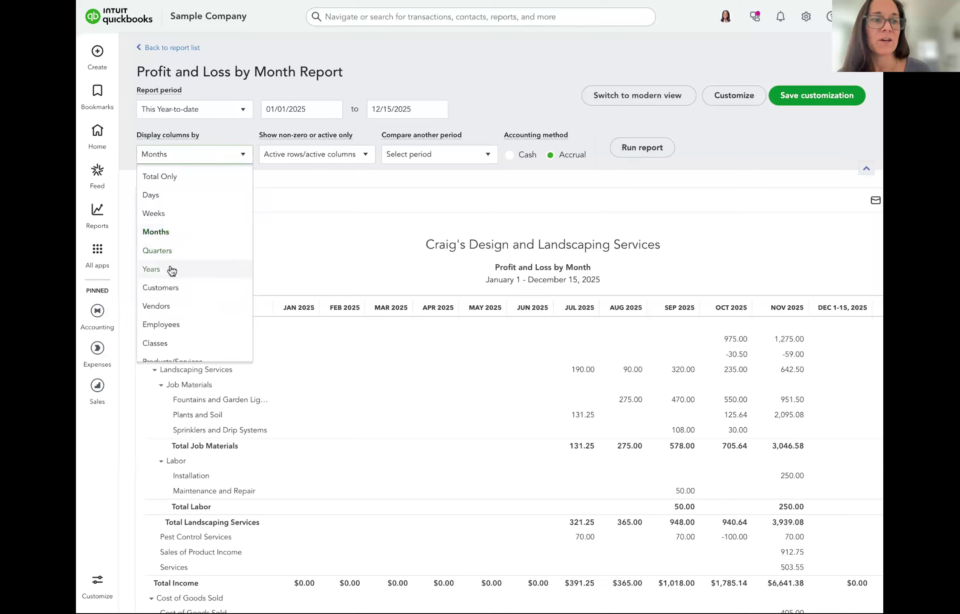
click(154, 269)
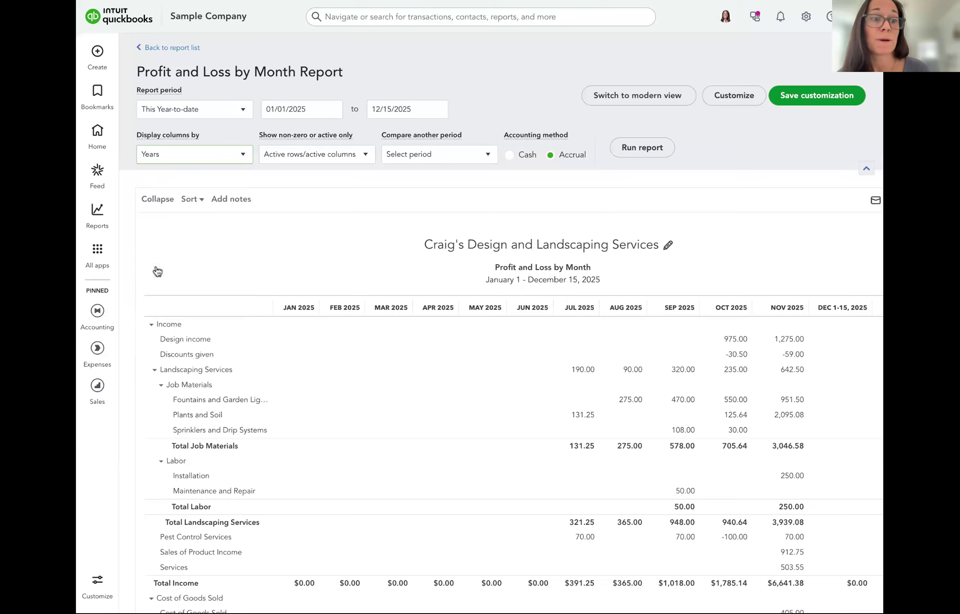
click(641, 150)
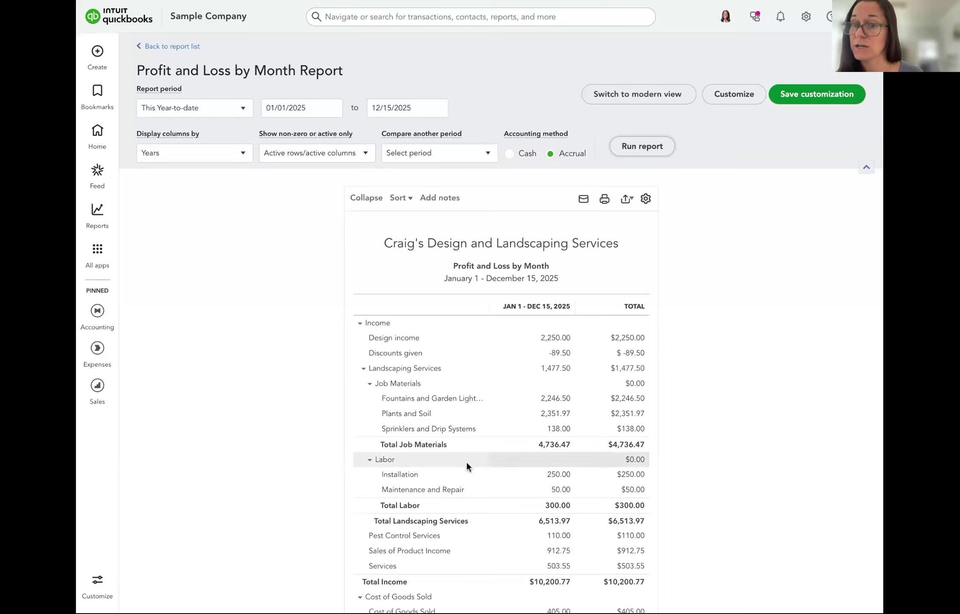
scroll(467, 466, down, 2)
scroll(467, 466, down, 4)
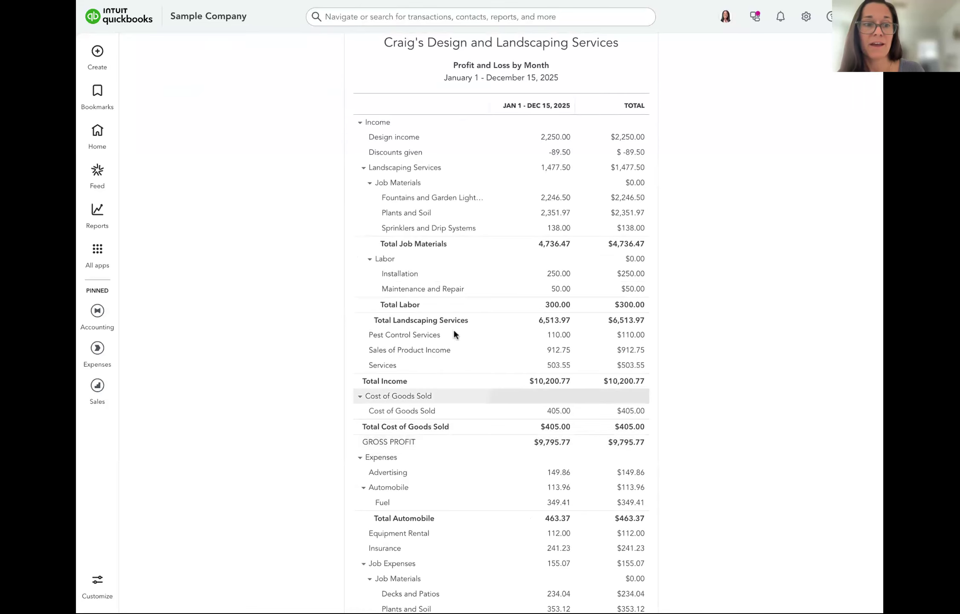
scroll(456, 313, down, 1)
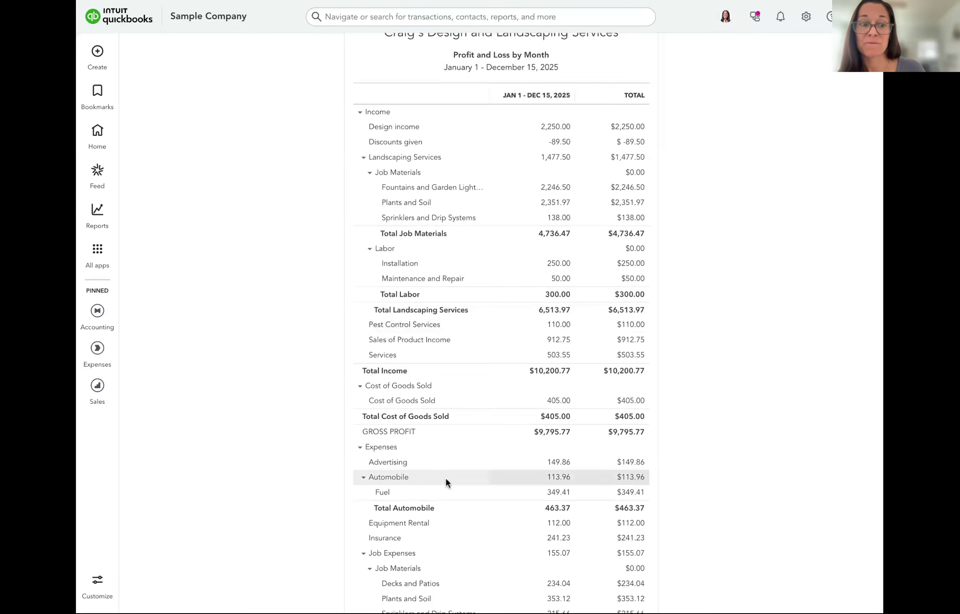
scroll(445, 476, down, 9)
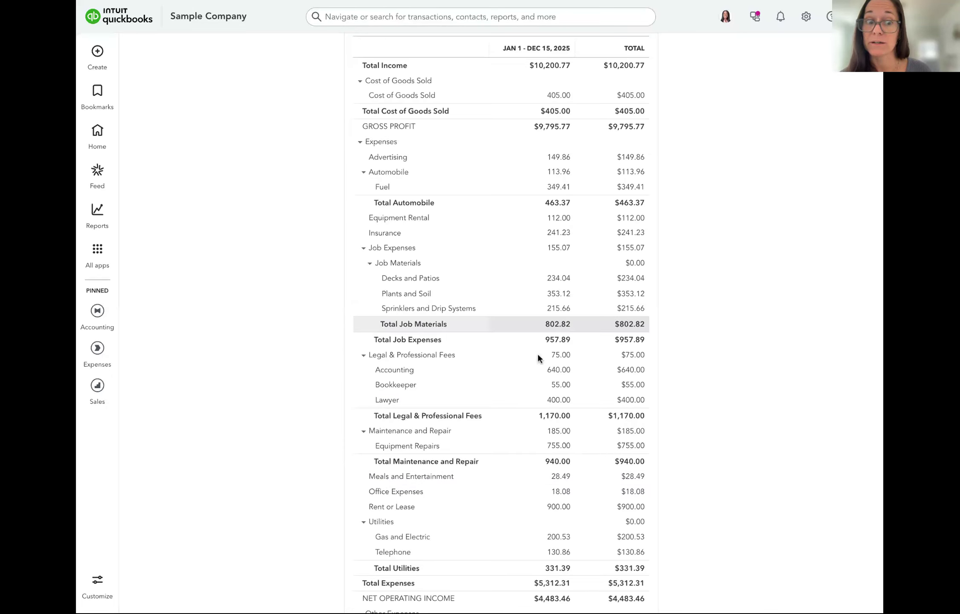
scroll(498, 549, down, 3)
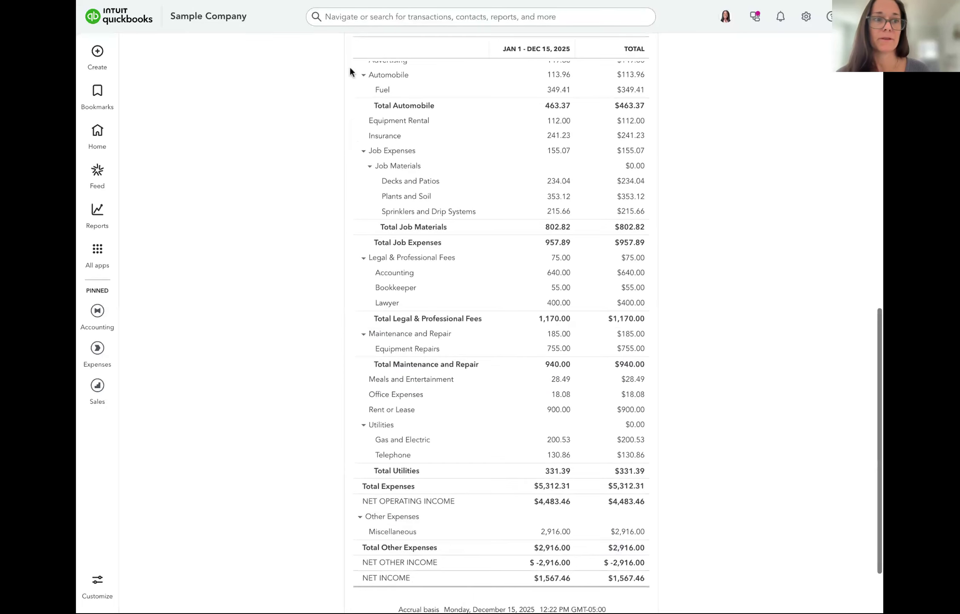
scroll(350, 71, up, 15)
Return to the standard reports list and open Profit and Loss as % of total income
click(155, 47)
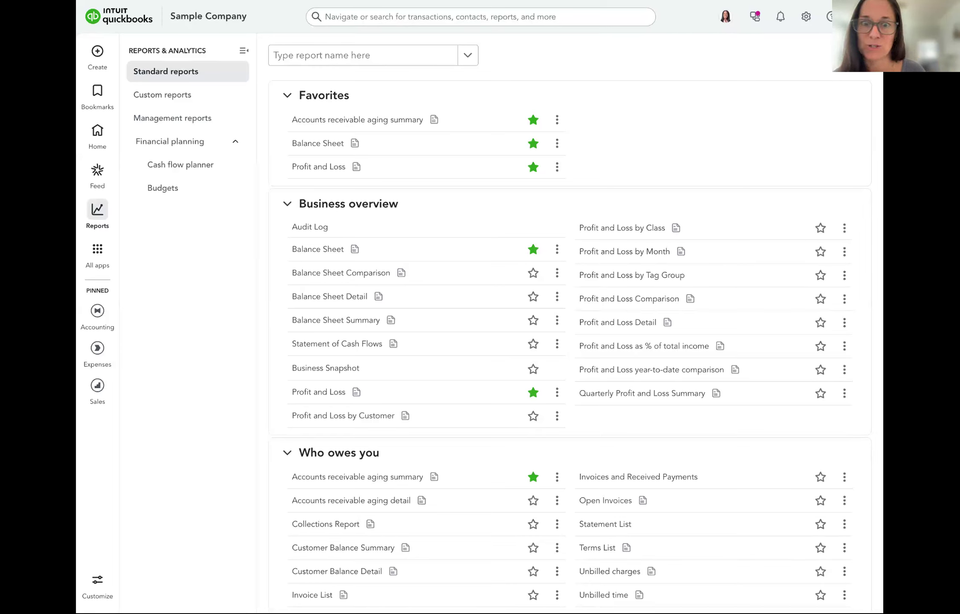
scroll(801, 182, down, 1)
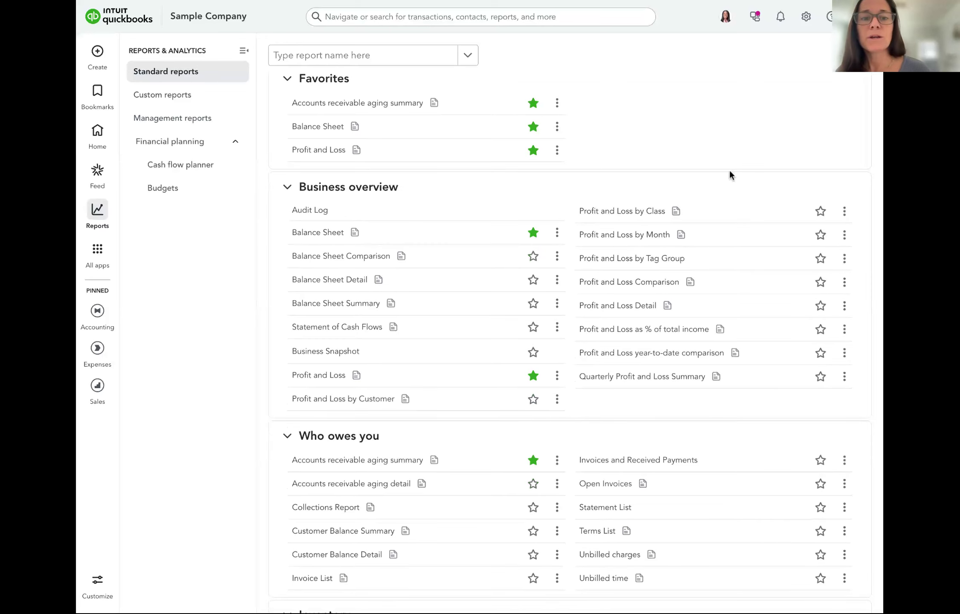
click(629, 330)
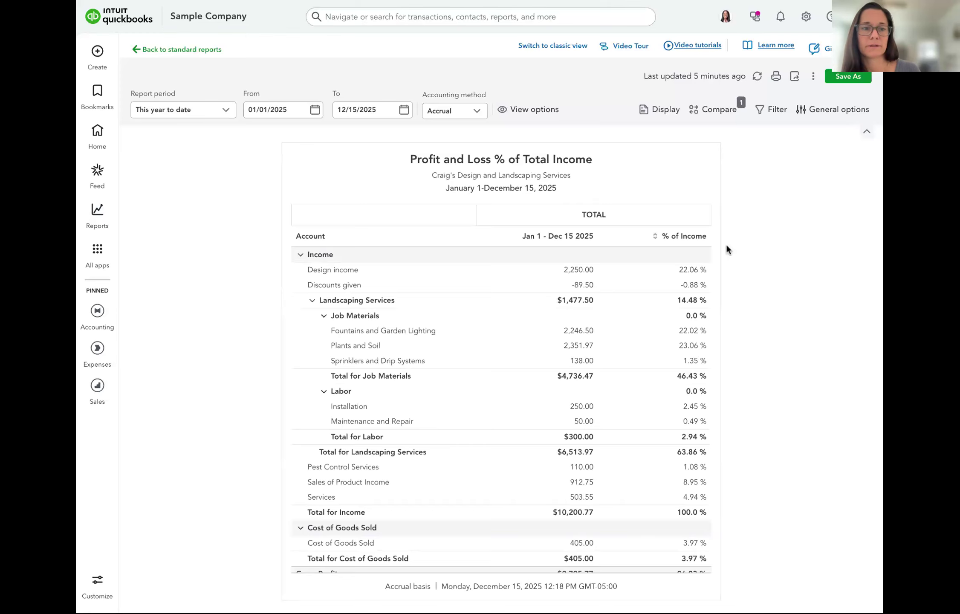
Scroll through the Income, Cost of Goods Sold and Expenses rows down to Net Income $1,567.46
scroll(680, 359, down, 2)
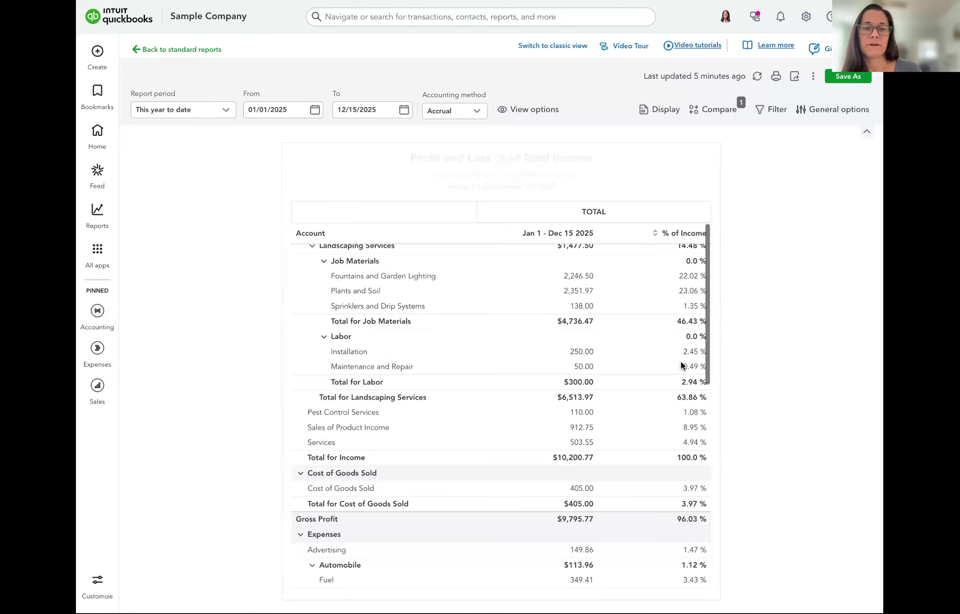
scroll(680, 362, down, 1)
scroll(681, 366, up, 4)
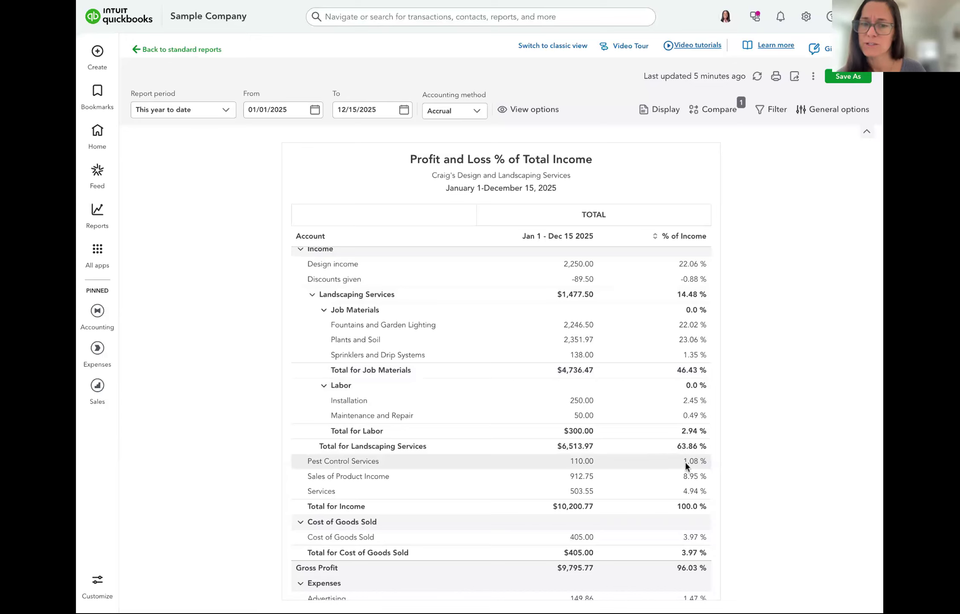
scroll(685, 462, down, 1)
scroll(685, 462, down, 4)
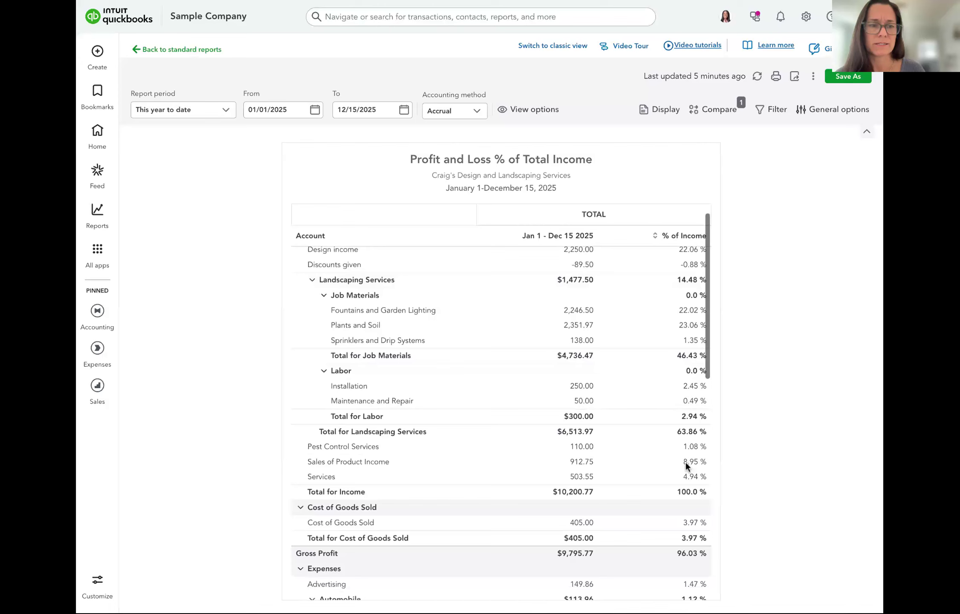
scroll(685, 462, down, 1)
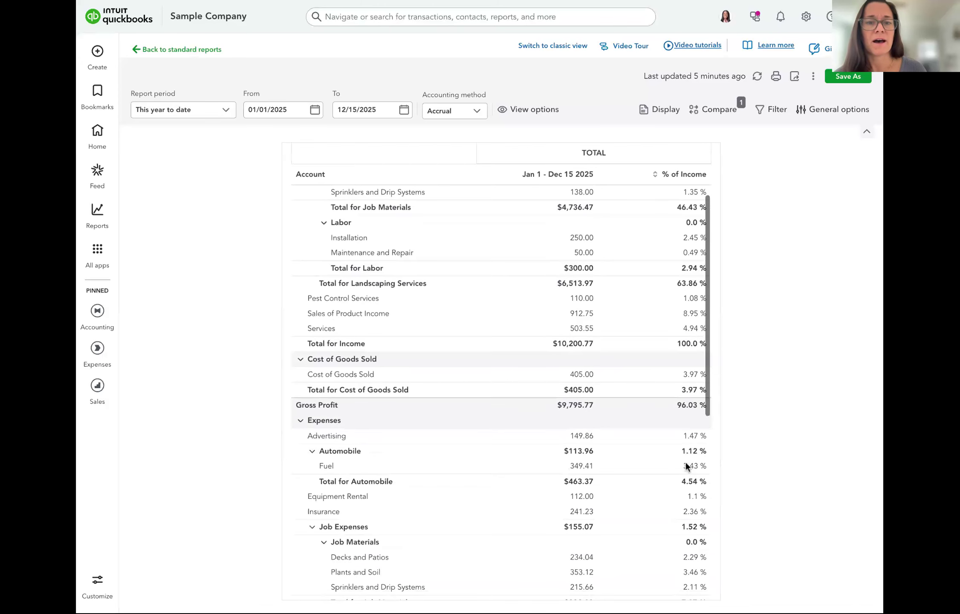
scroll(686, 466, down, 4)
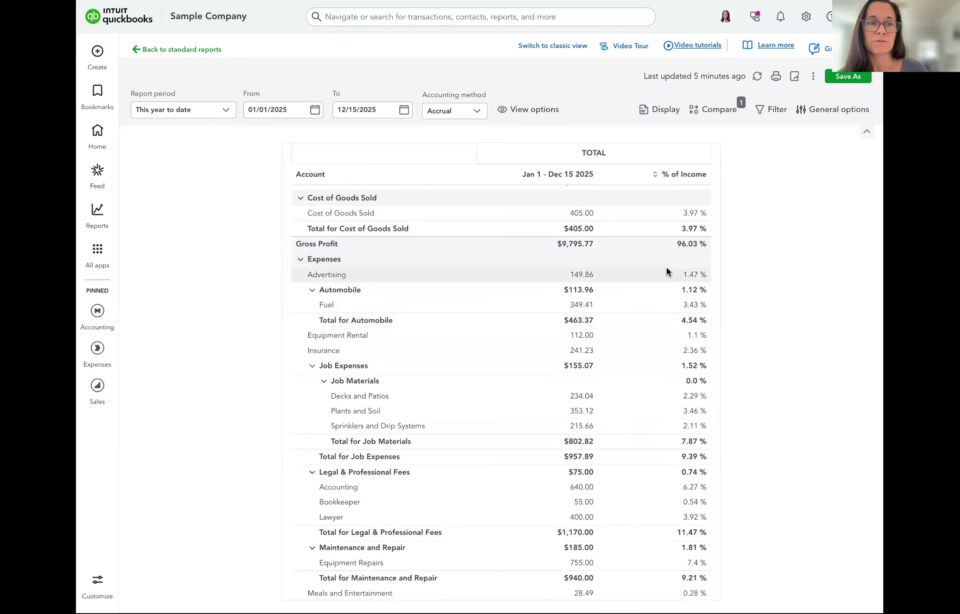
scroll(659, 267, down, 1)
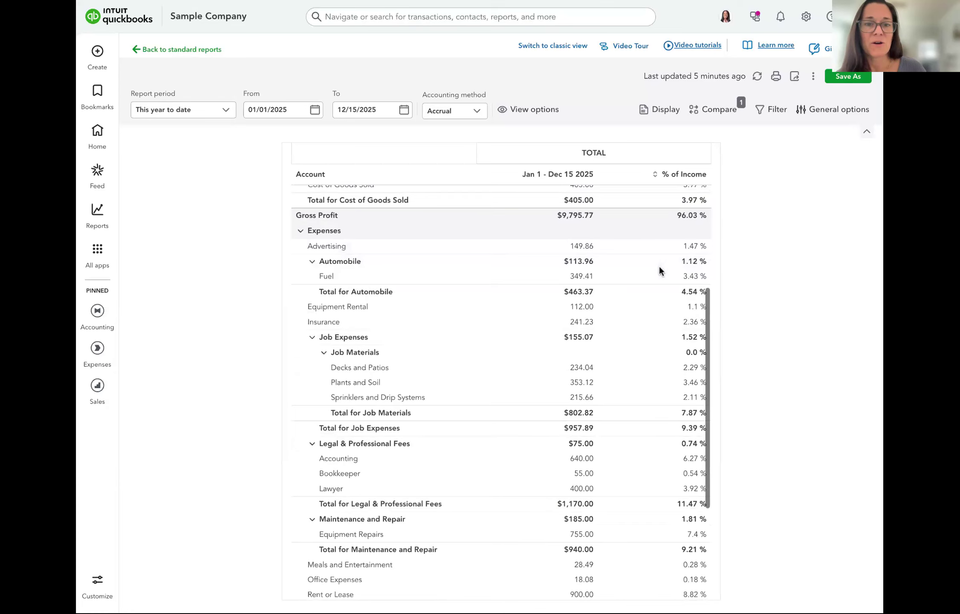
scroll(647, 567, down, 1)
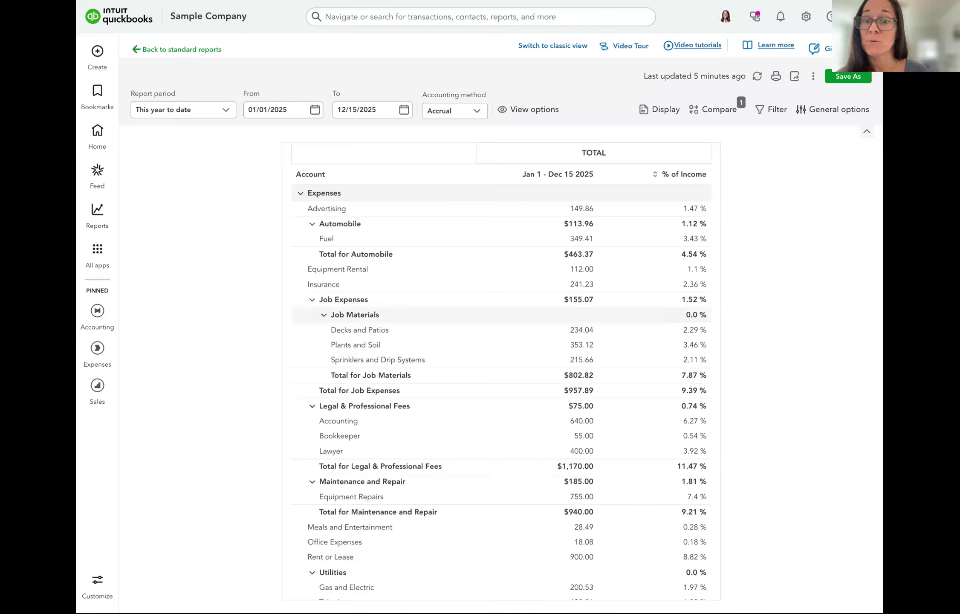
scroll(500, 315, down, 1)
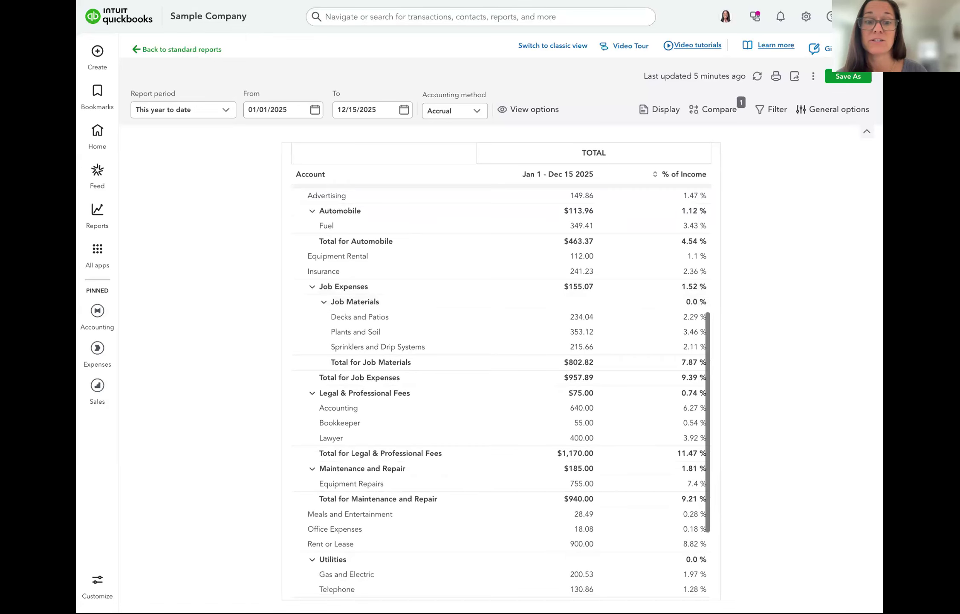
scroll(501, 393, down, 1)
scroll(654, 352, down, 5)
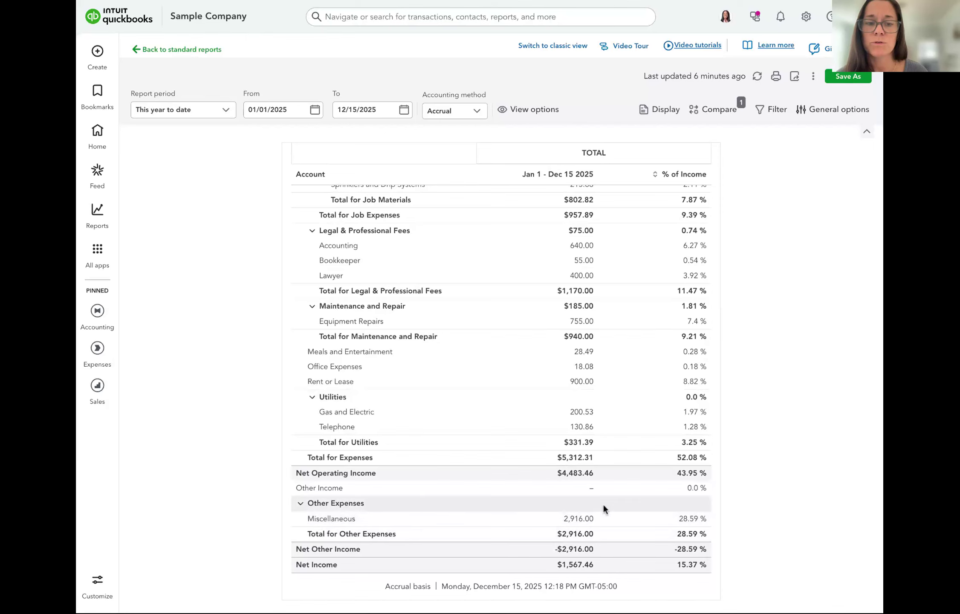
scroll(578, 280, up, 3)
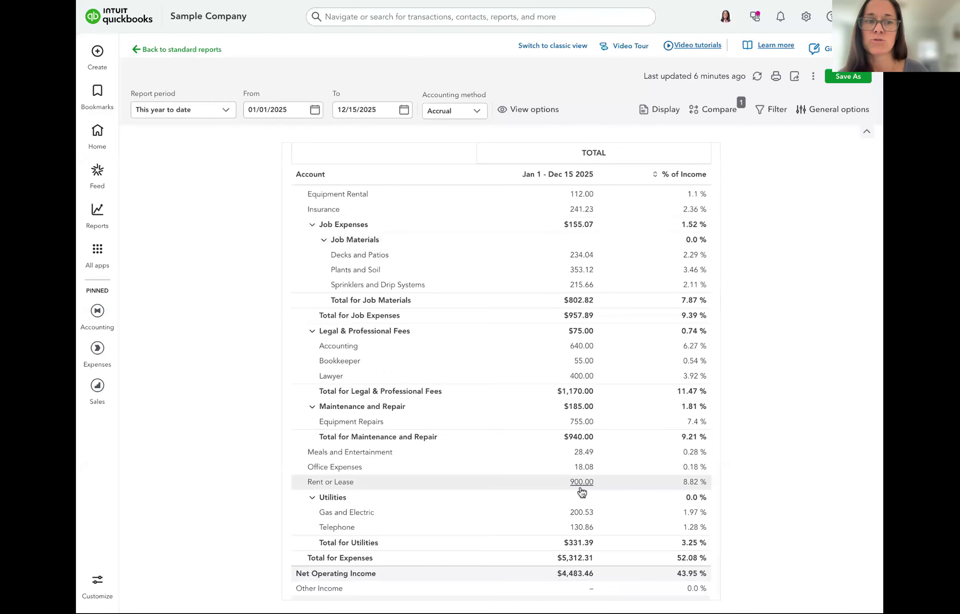
scroll(594, 566, down, 2)
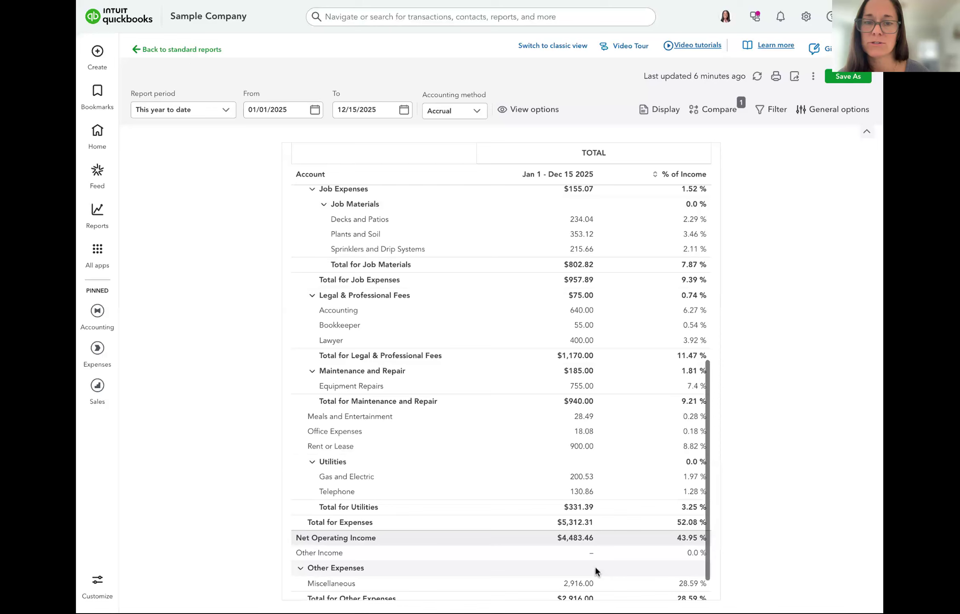
scroll(688, 503, down, 2)
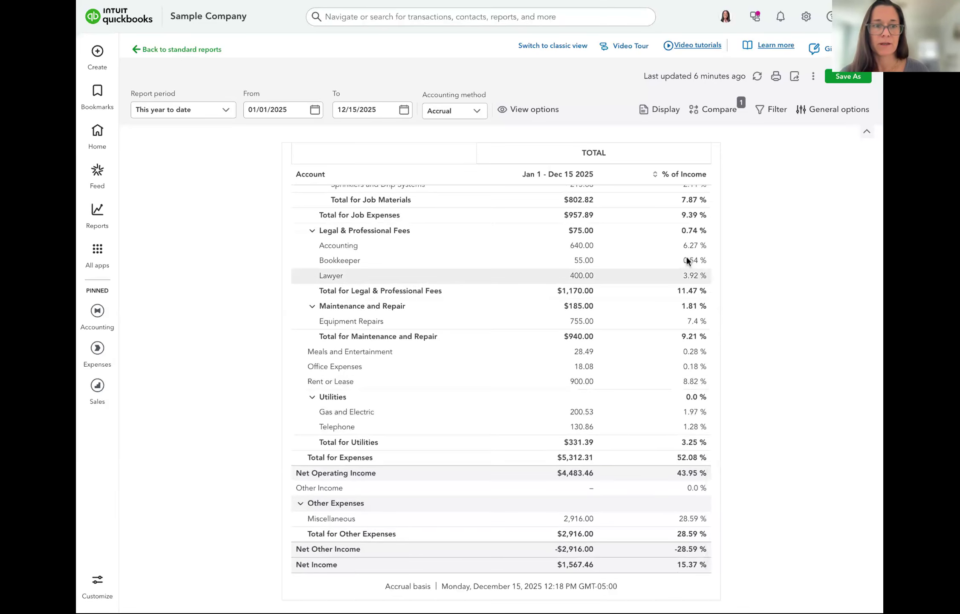
scroll(686, 255, up, 10)
scroll(687, 254, up, 2)
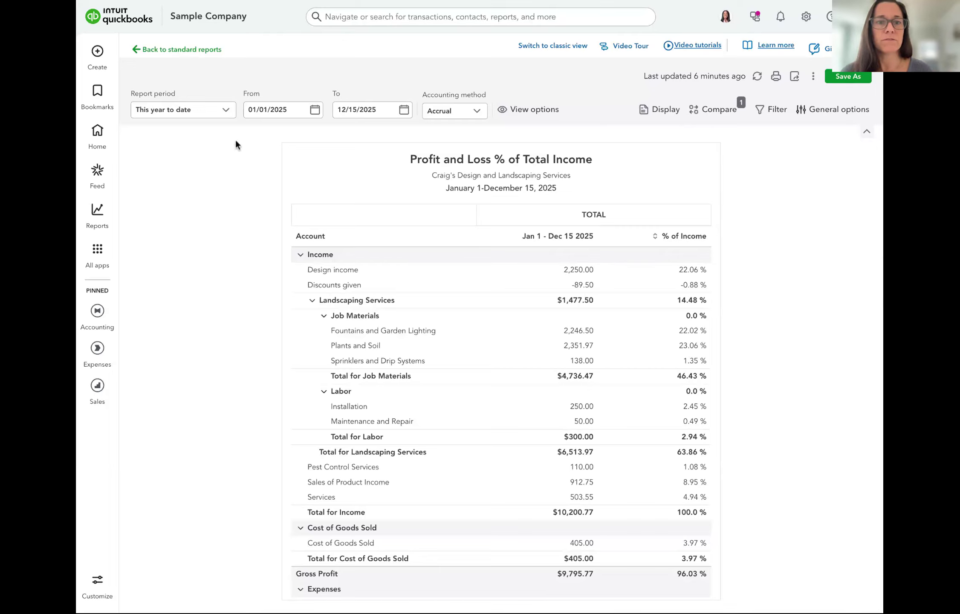
Switch the report to classic view and adjust the report period's start date
click(550, 45)
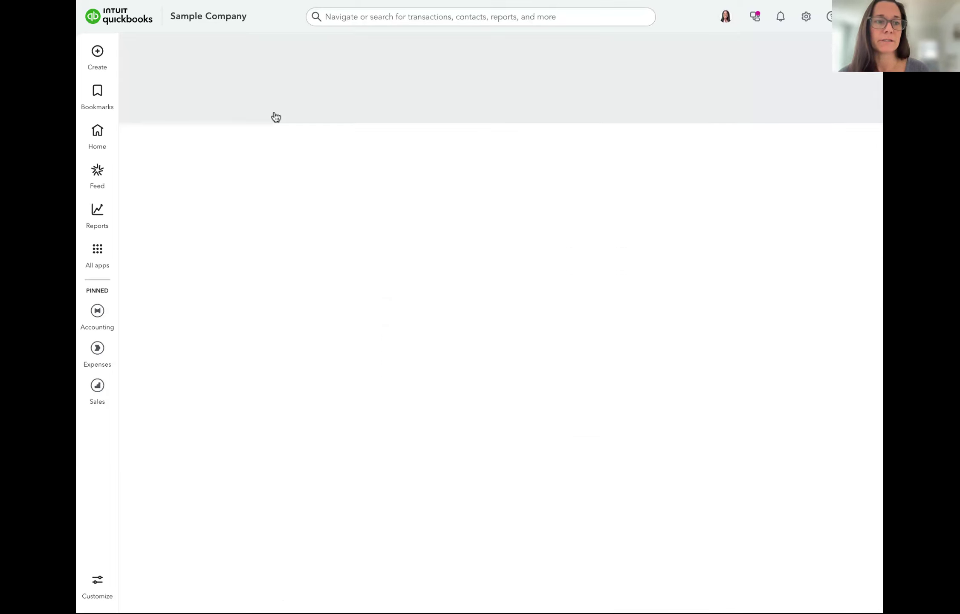
click(171, 109)
click(172, 109)
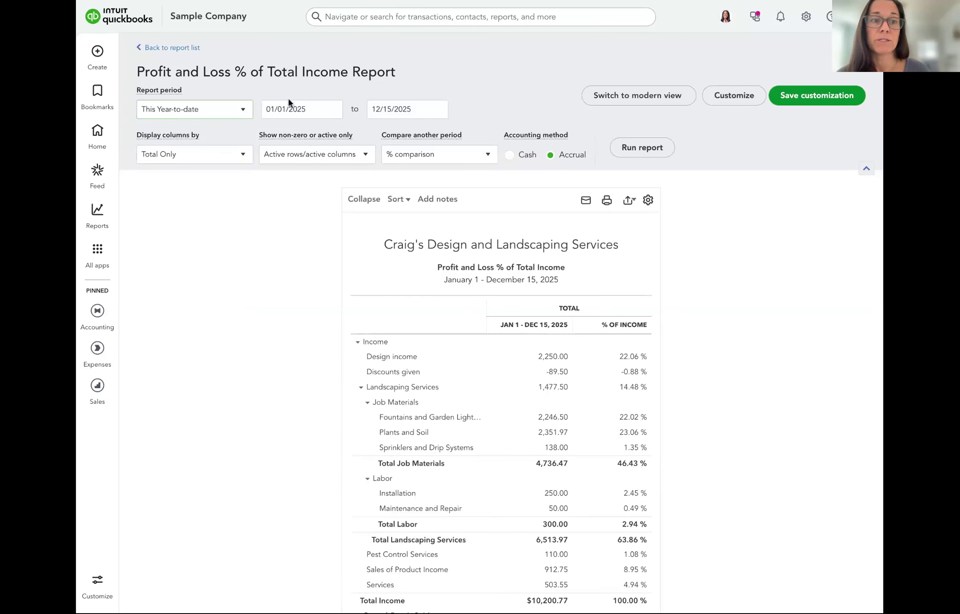
click(288, 102)
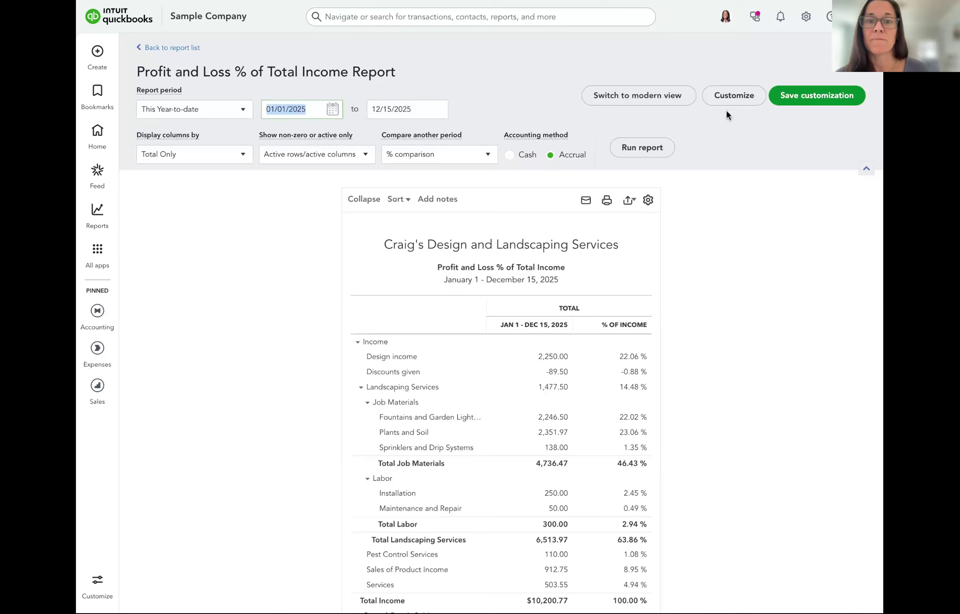
Filter the report to customer Amy's Bird Sanctuary and rerun it, showing Net Income $630.00
click(738, 101)
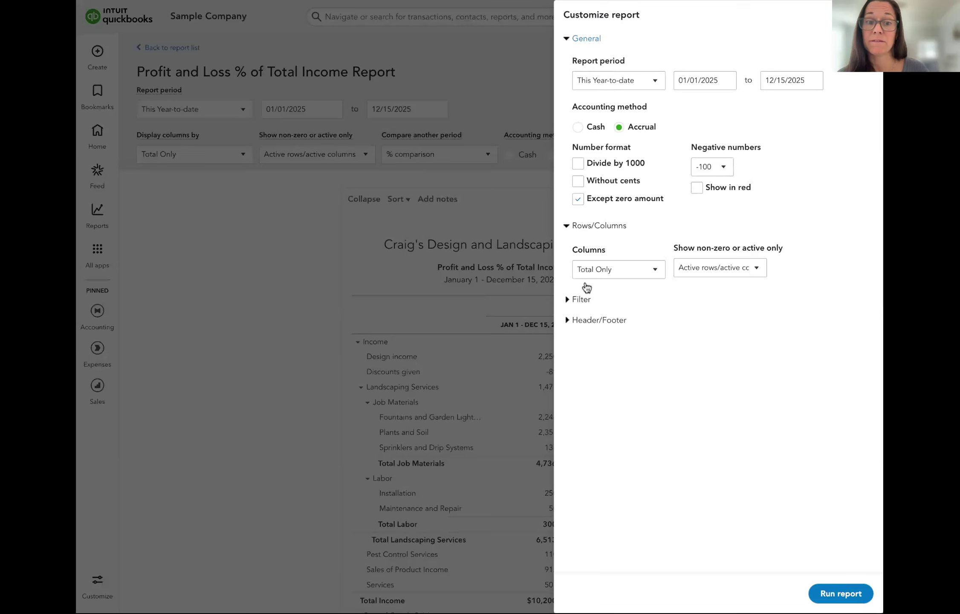
click(580, 299)
click(722, 353)
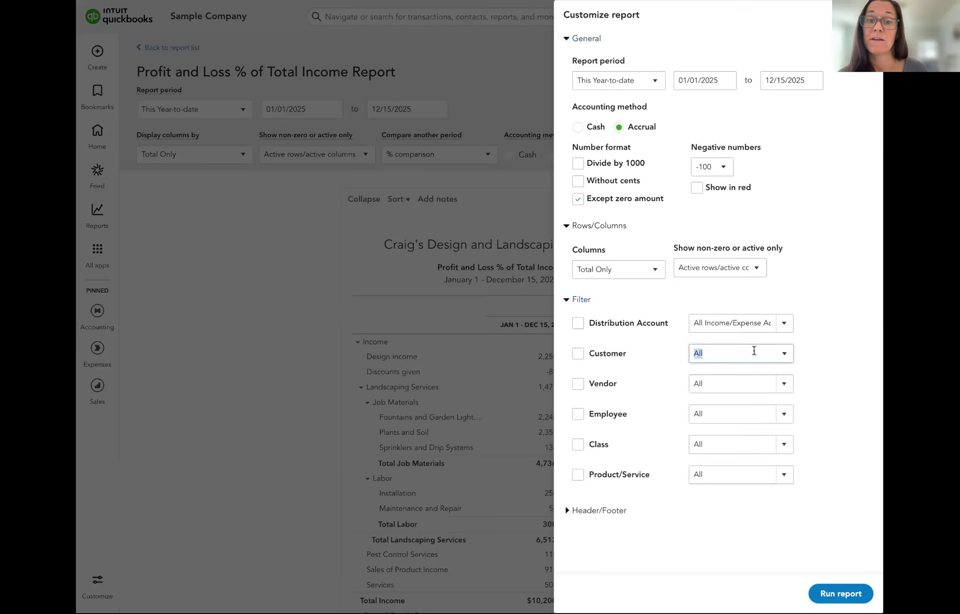
click(783, 353)
scroll(710, 454, down, 2)
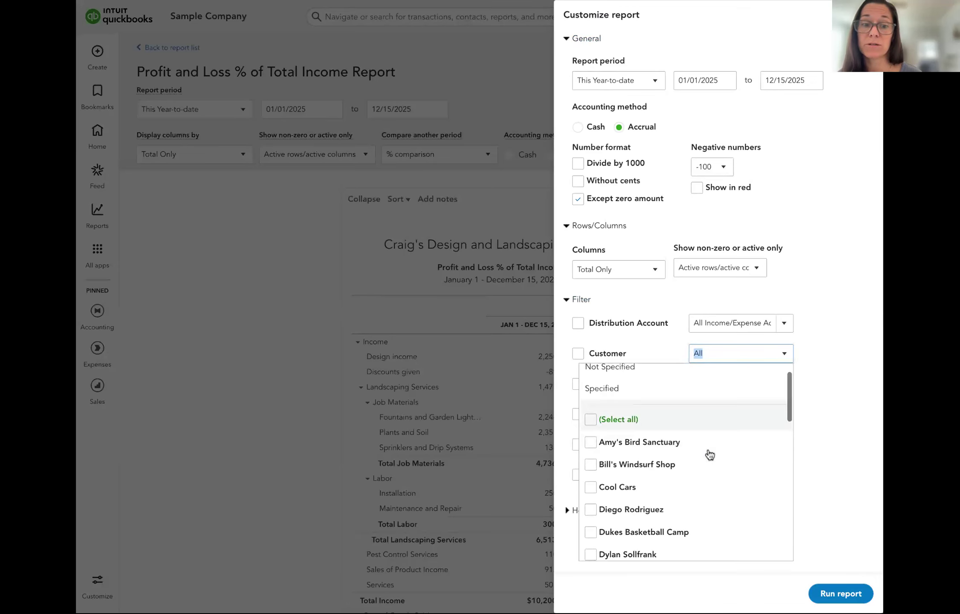
click(591, 451)
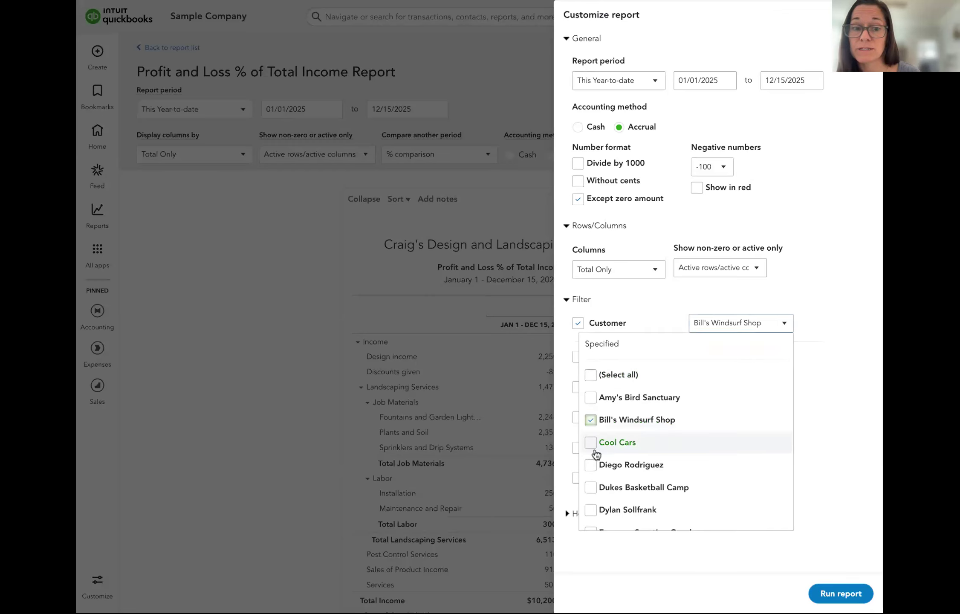
click(591, 421)
click(590, 396)
click(836, 595)
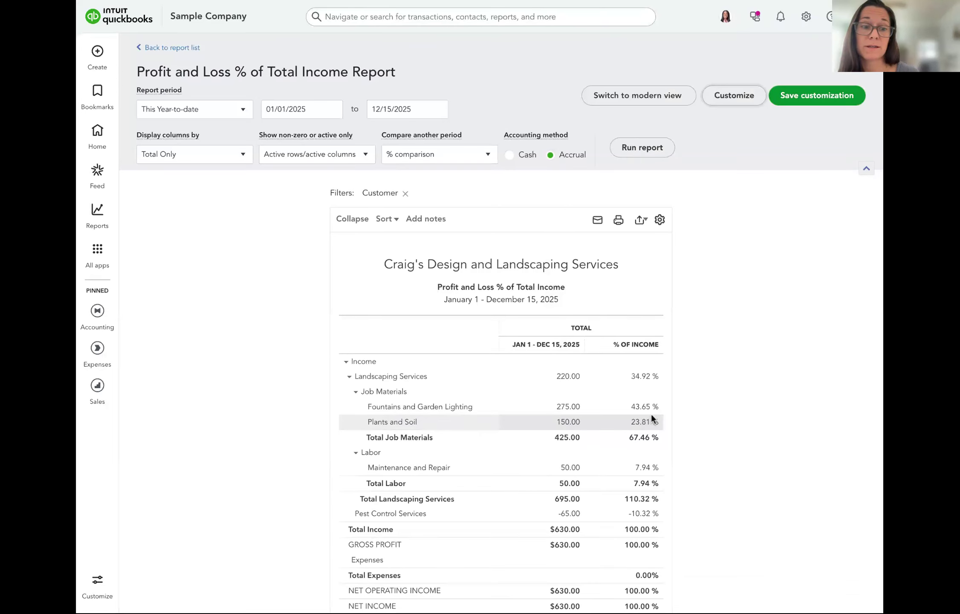
scroll(651, 413, down, 3)
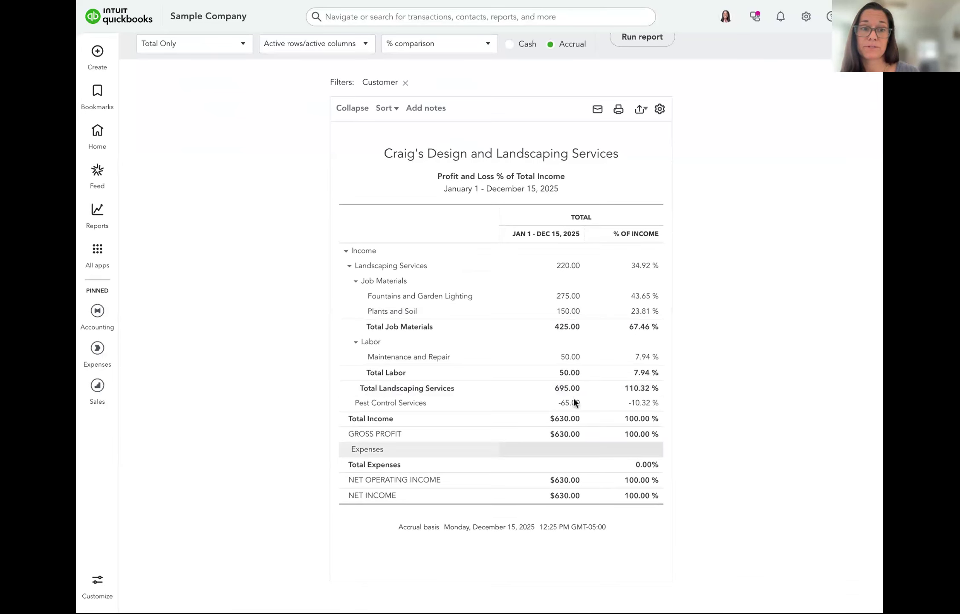
scroll(604, 187, up, 1)
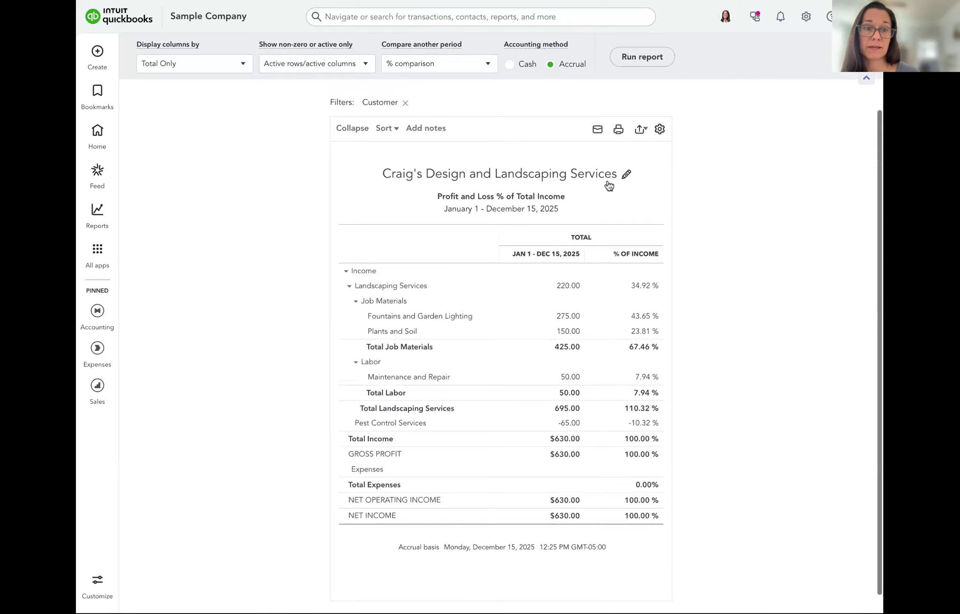
scroll(609, 186, down, 1)
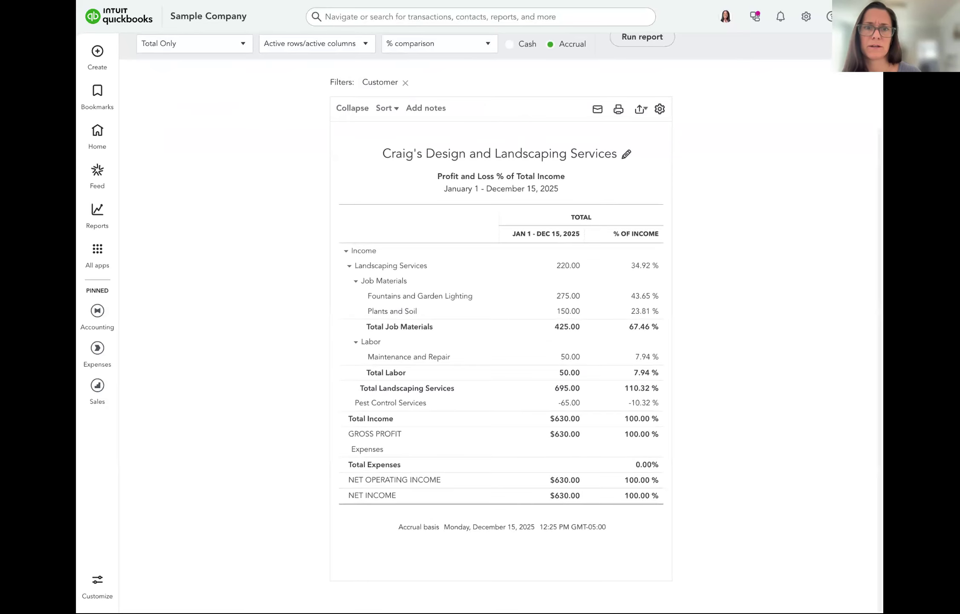
scroll(724, 114, up, 3)
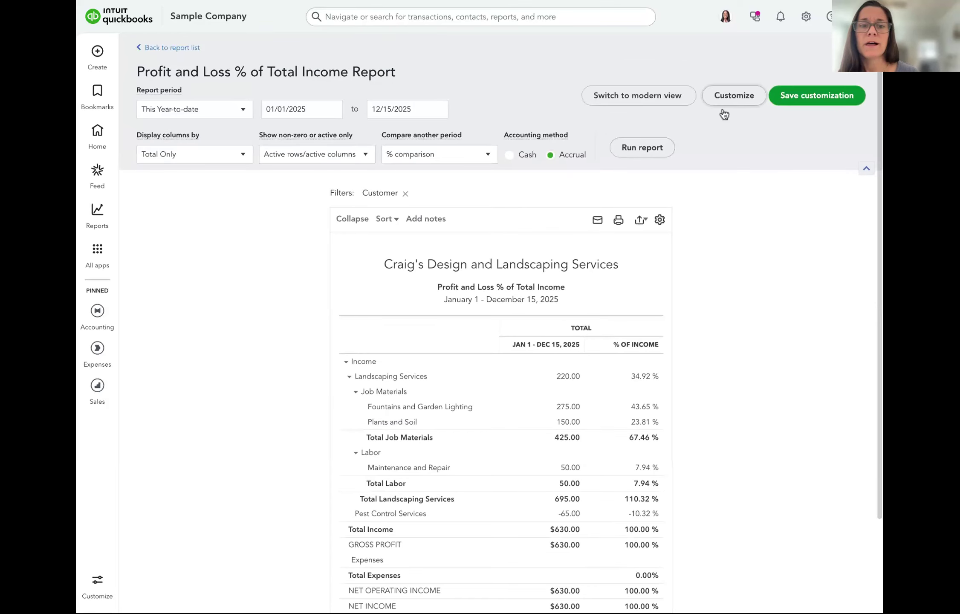
Re-filter the report to Amy's Bird Sanctuary, rerun it, and start Save customization
click(730, 98)
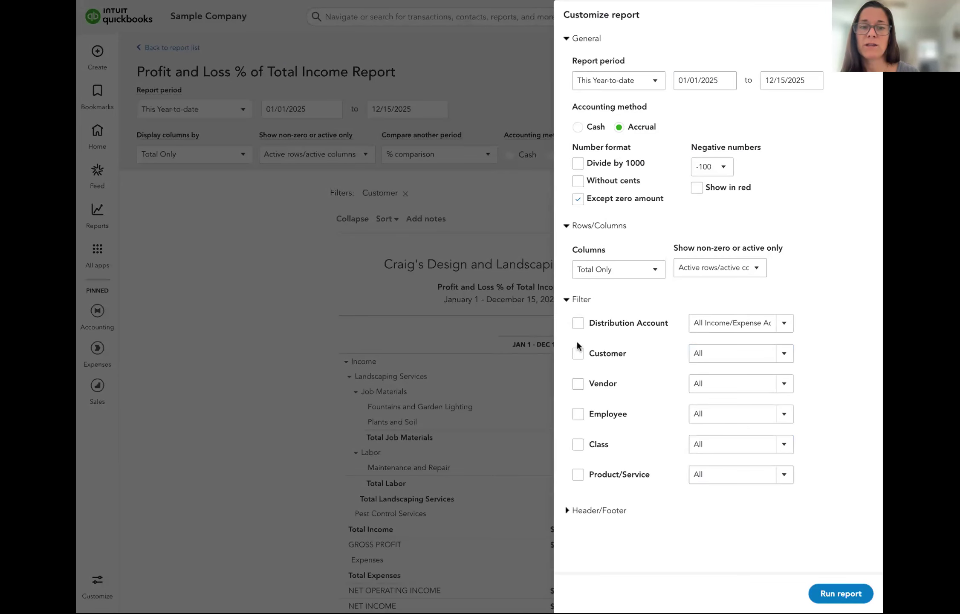
click(579, 357)
click(713, 323)
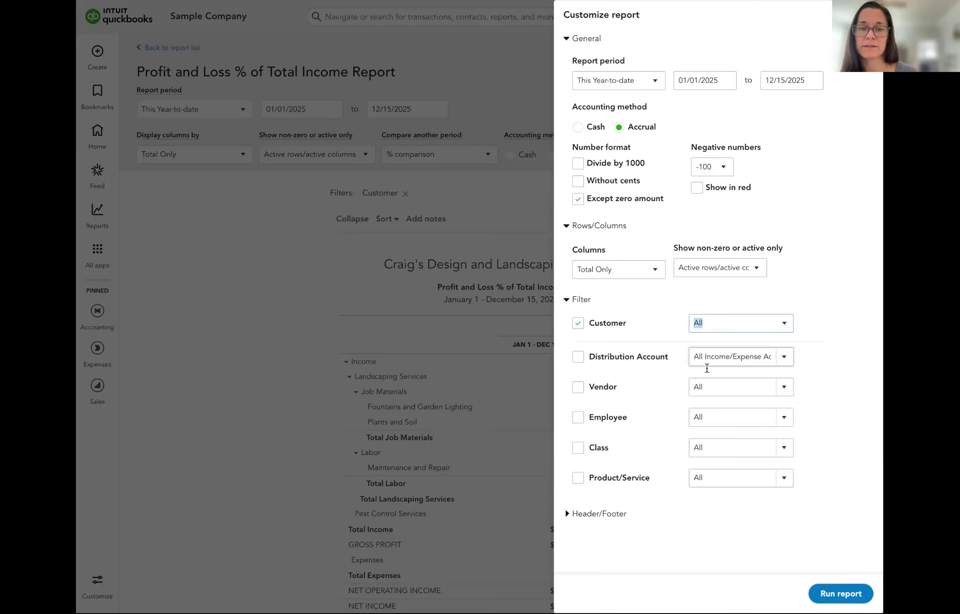
click(784, 324)
click(658, 399)
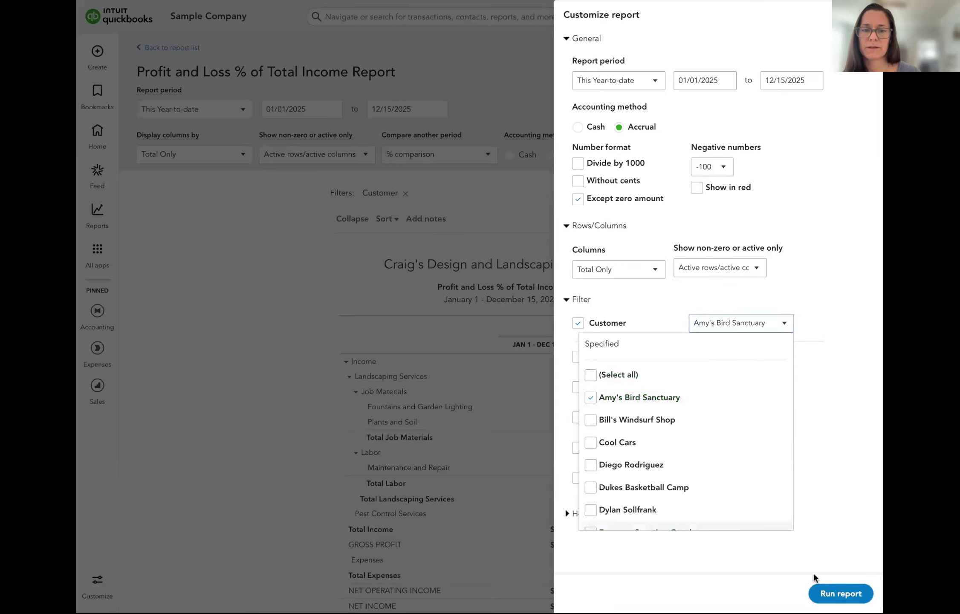
click(841, 595)
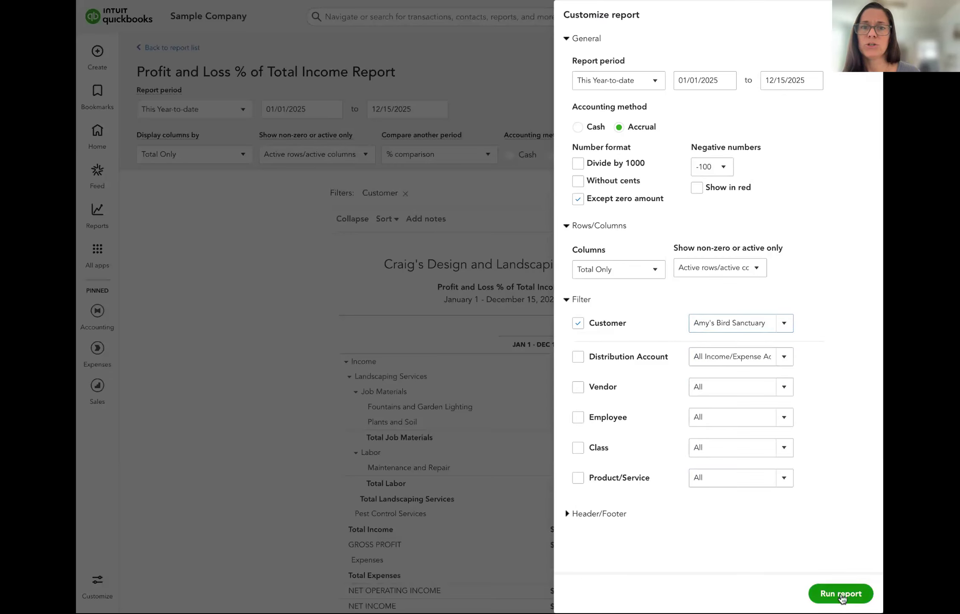
click(841, 594)
click(816, 97)
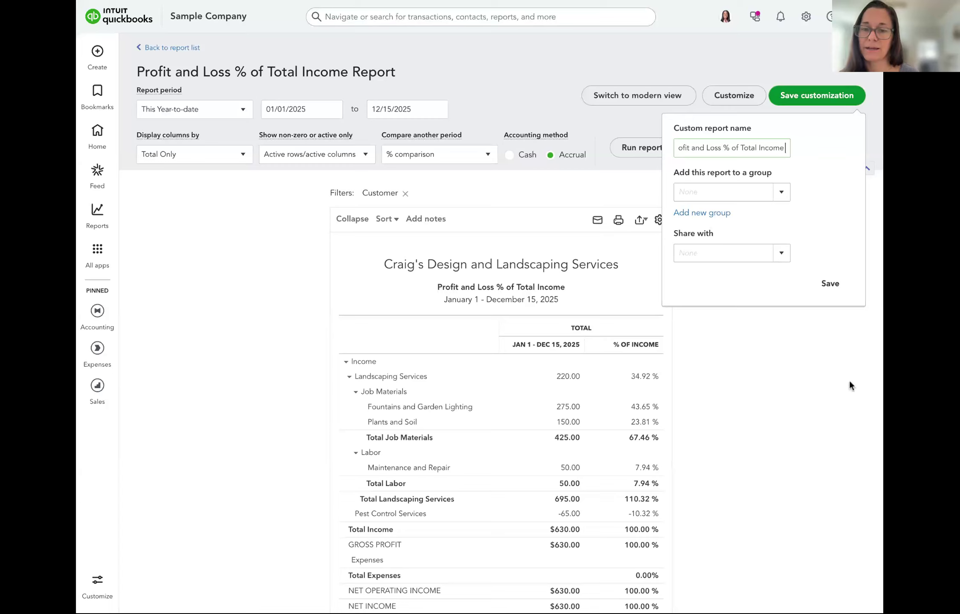
Dismiss the Save customization name prompt to return to the filtered report
click(834, 287)
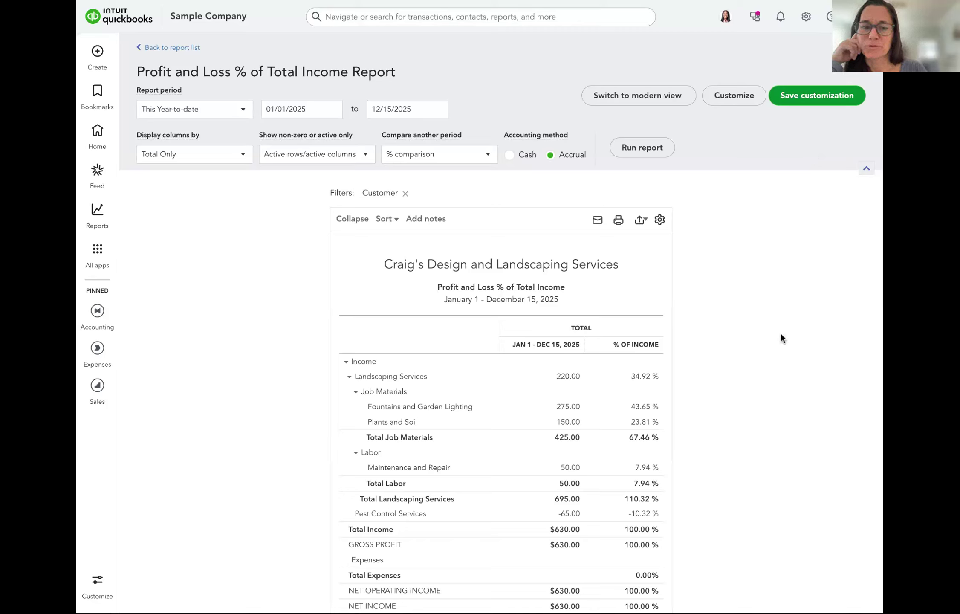
scroll(781, 310, down, 2)
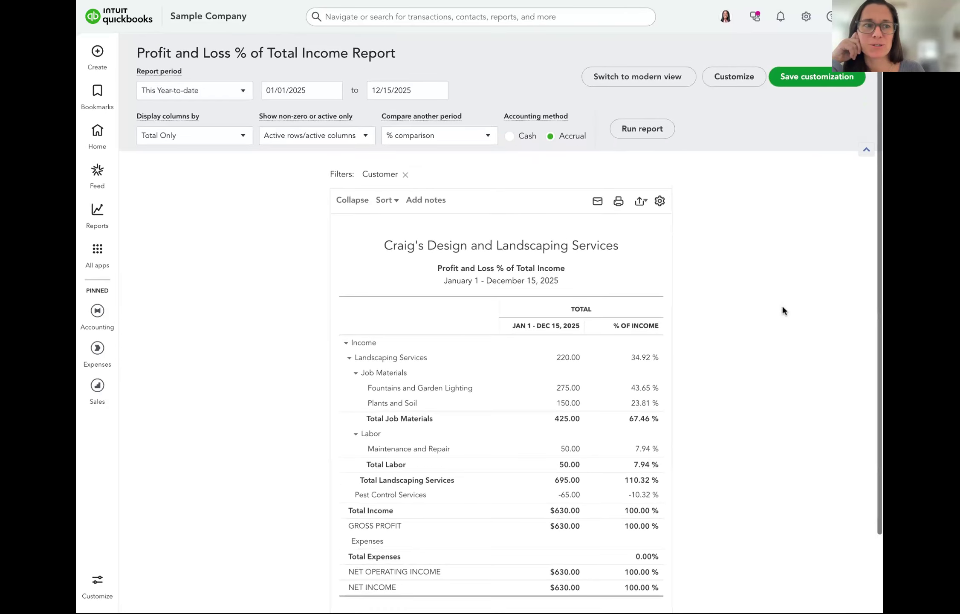
scroll(781, 310, down, 2)
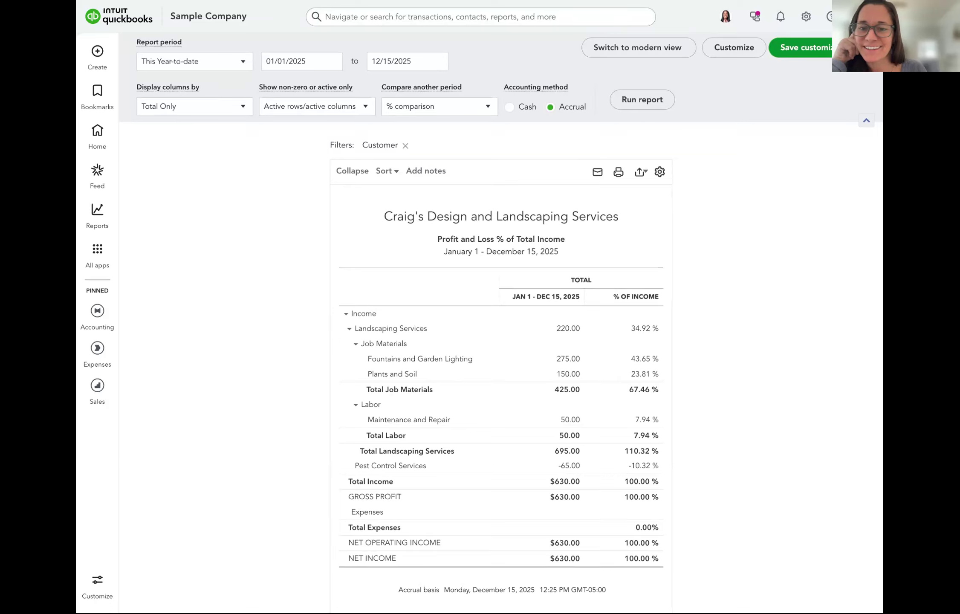
scroll(781, 310, down, 1)
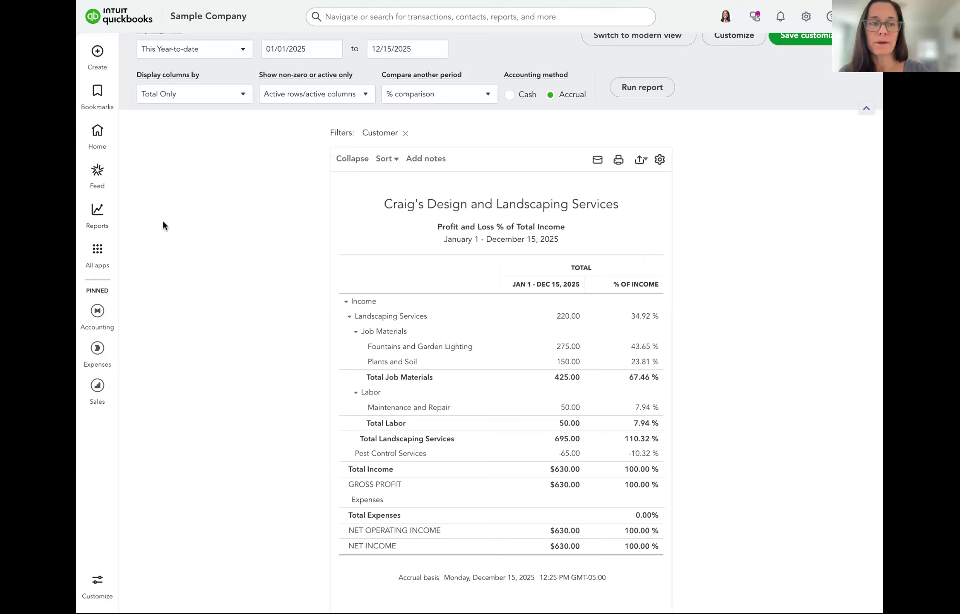
Go through All apps > Accounting > Team to the Employees page
click(97, 251)
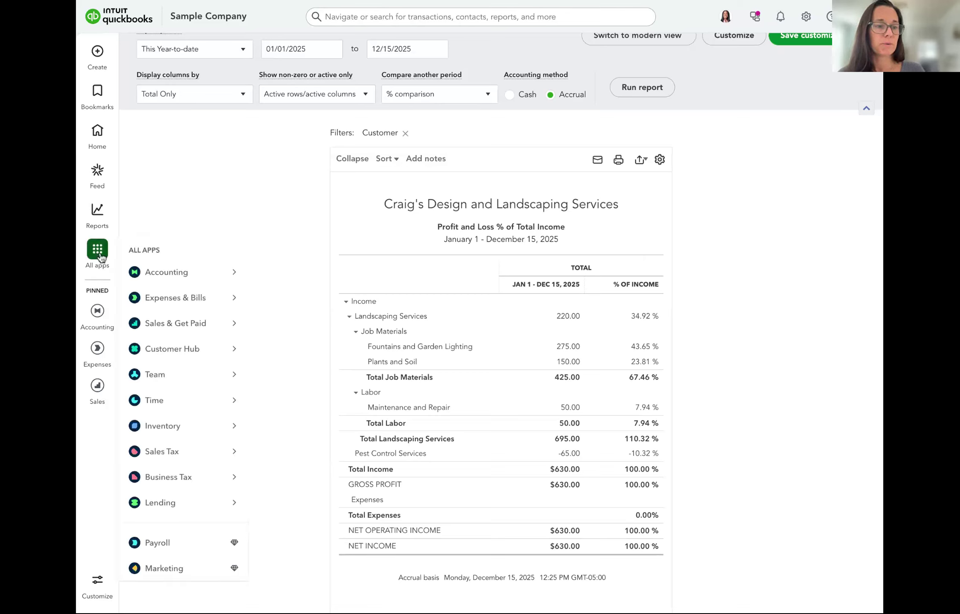
click(97, 310)
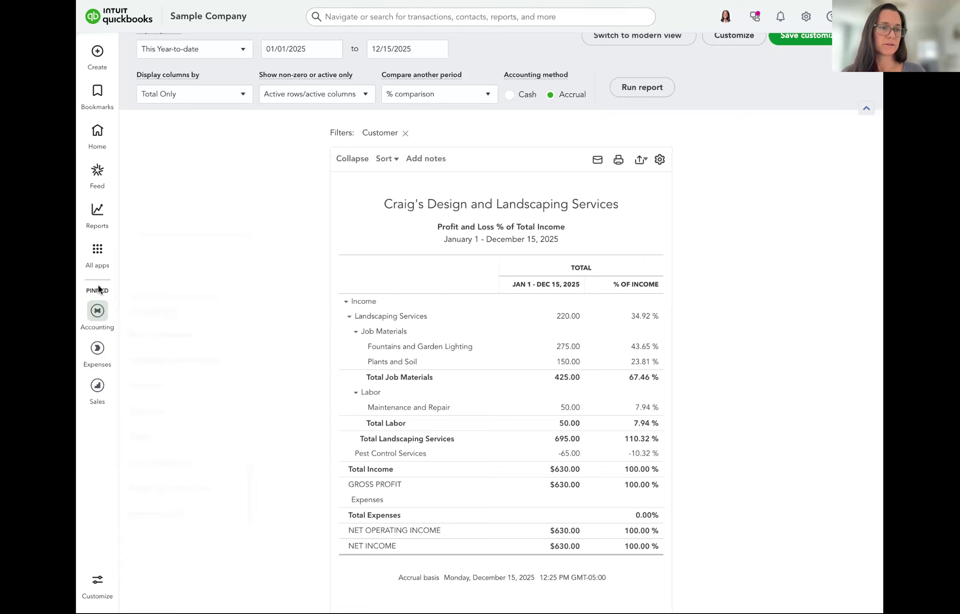
mouse_move(99, 258)
mouse_move(186, 277)
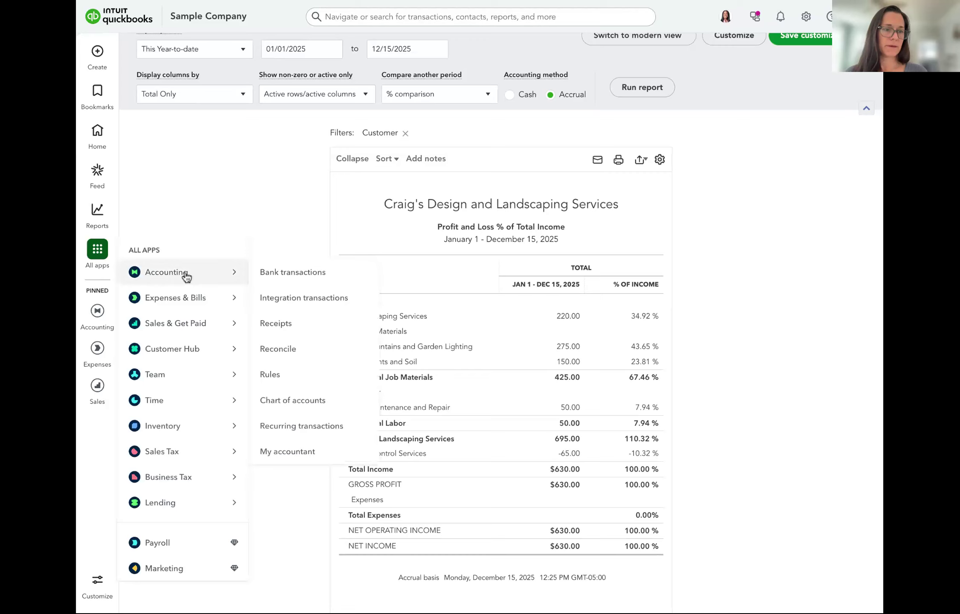
mouse_move(183, 373)
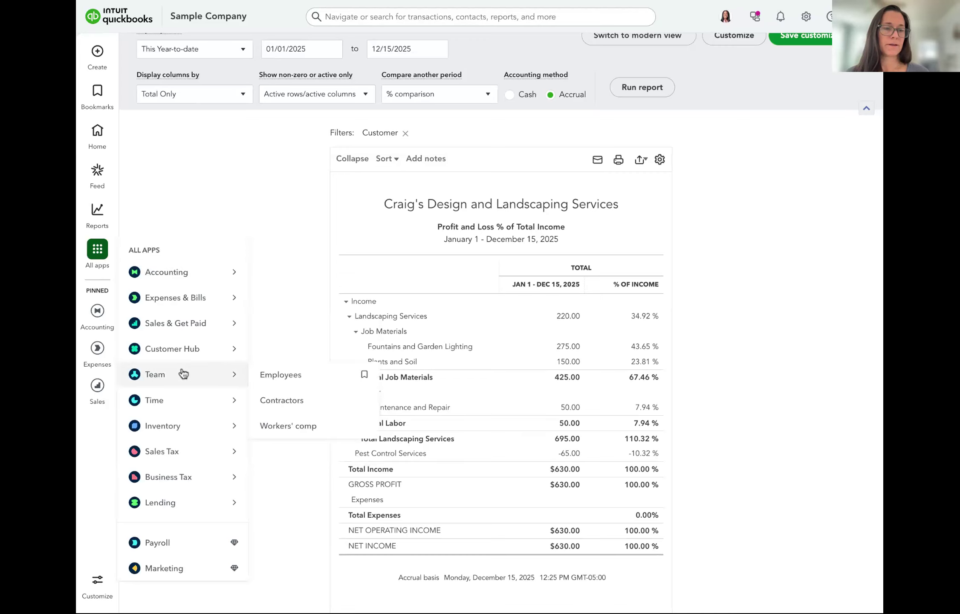
click(183, 374)
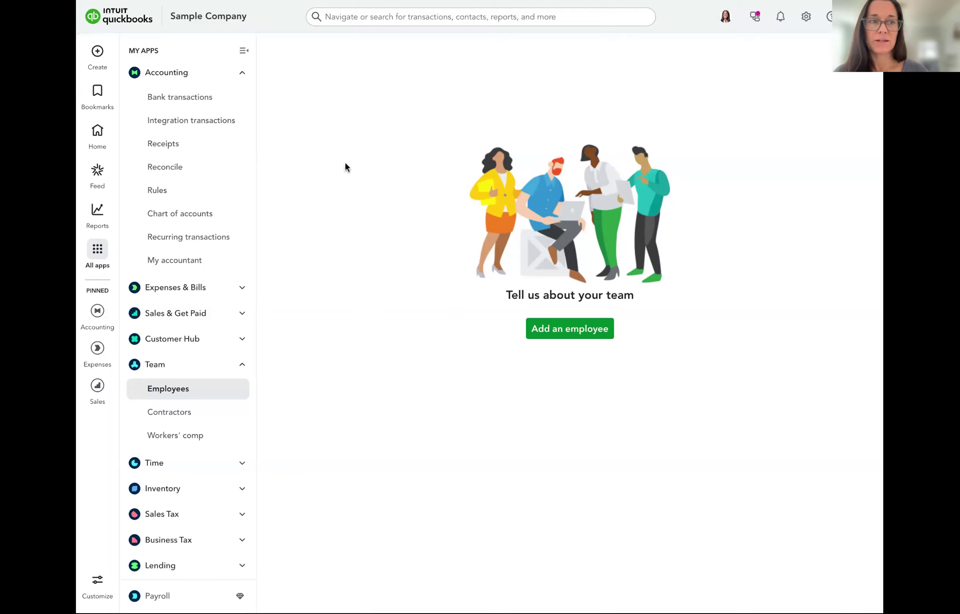
Expand Time in the left navigation and go to Time entries
click(192, 463)
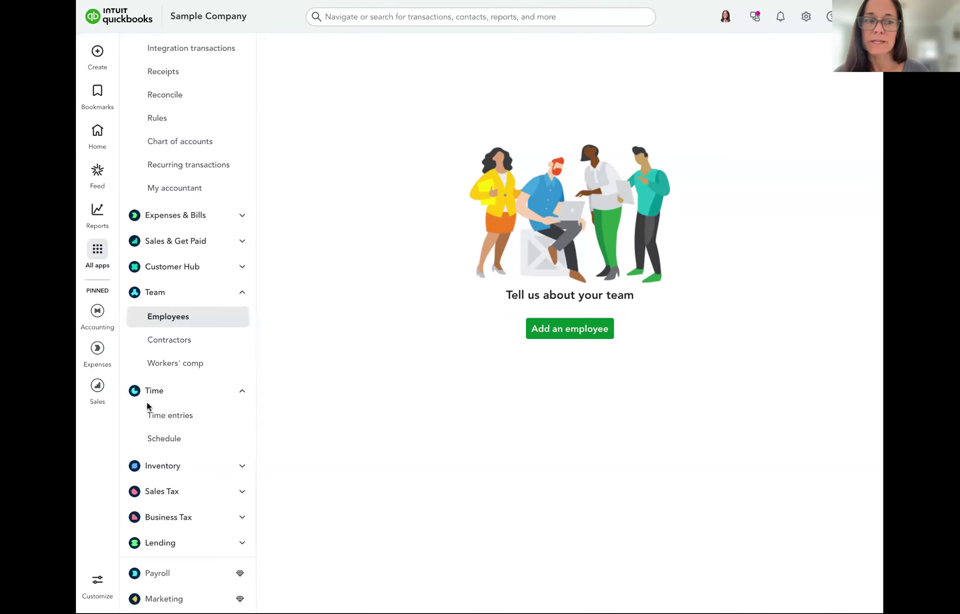
click(169, 416)
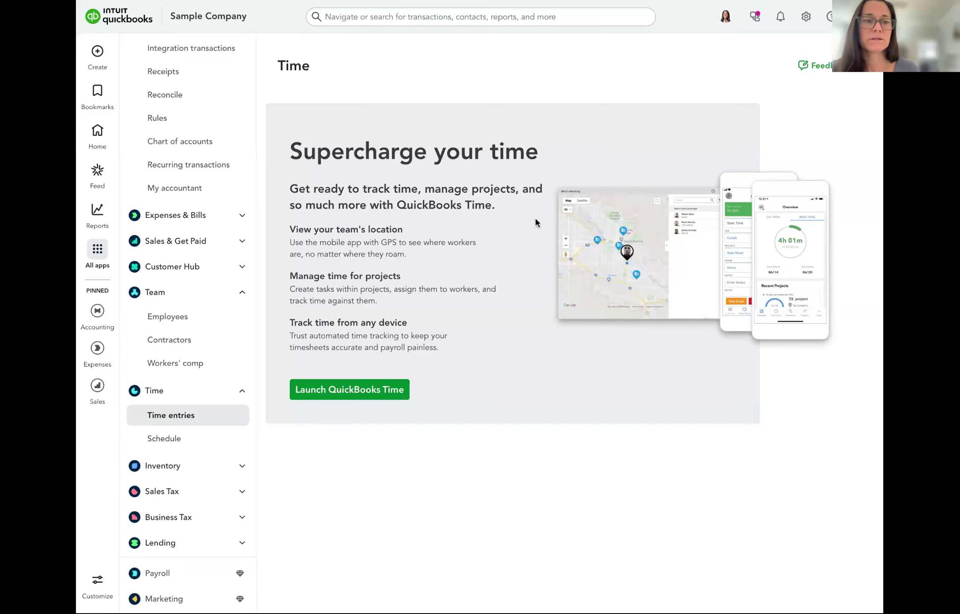
Browse the Sales & Get Paid and Sales Tax sections, then open the Sales Tax overview
click(170, 243)
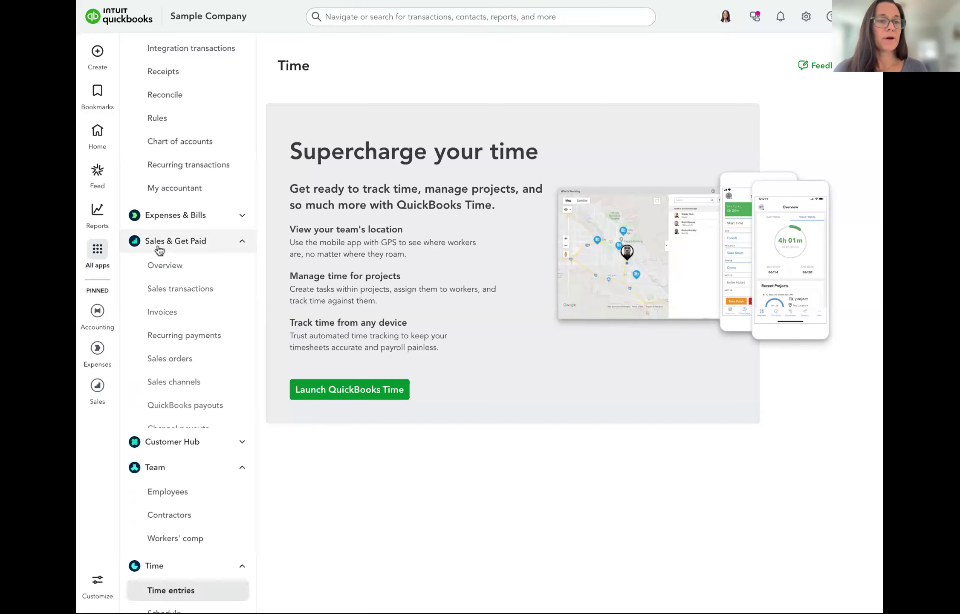
scroll(169, 243, down, 5)
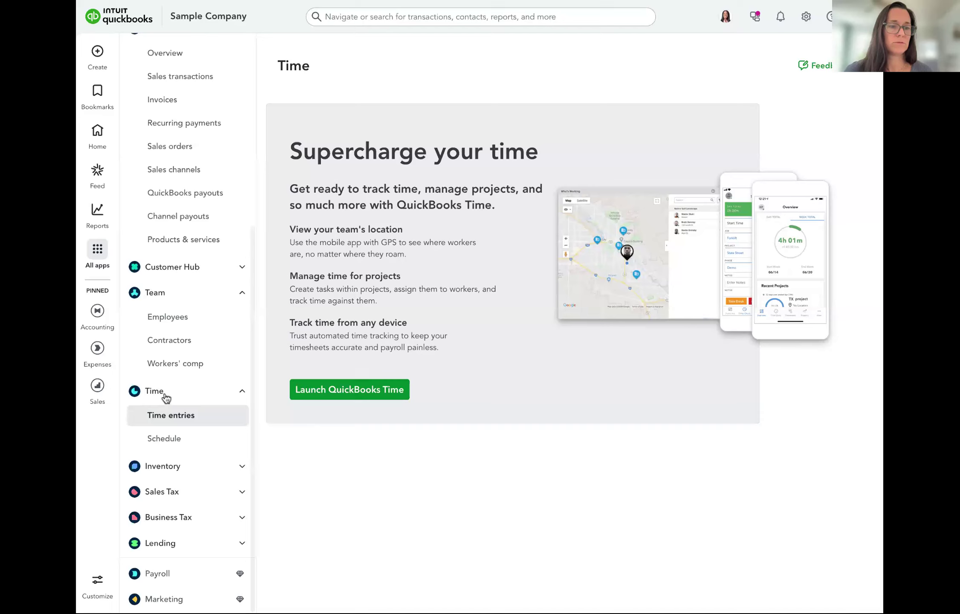
click(157, 497)
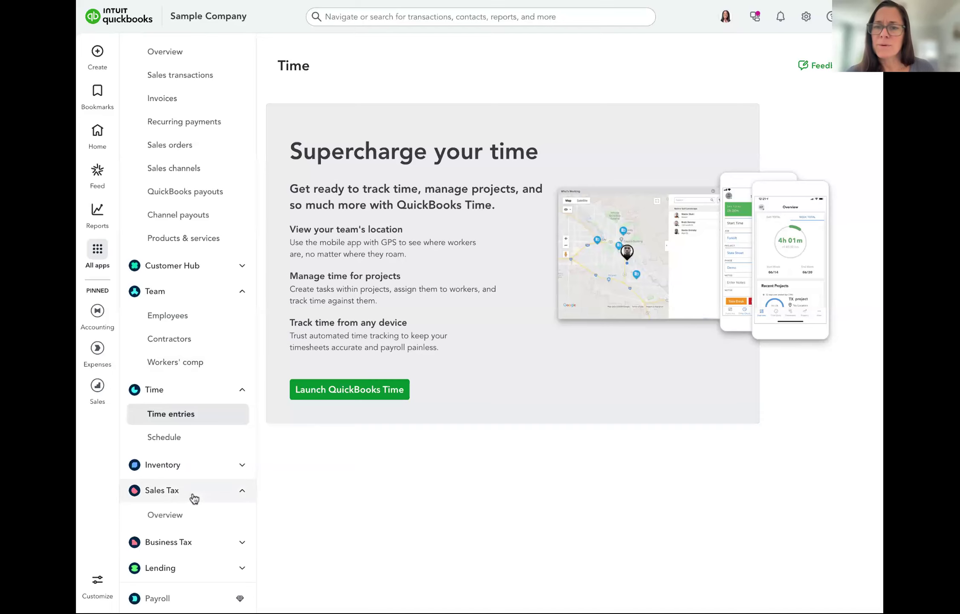
scroll(193, 495, down, 1)
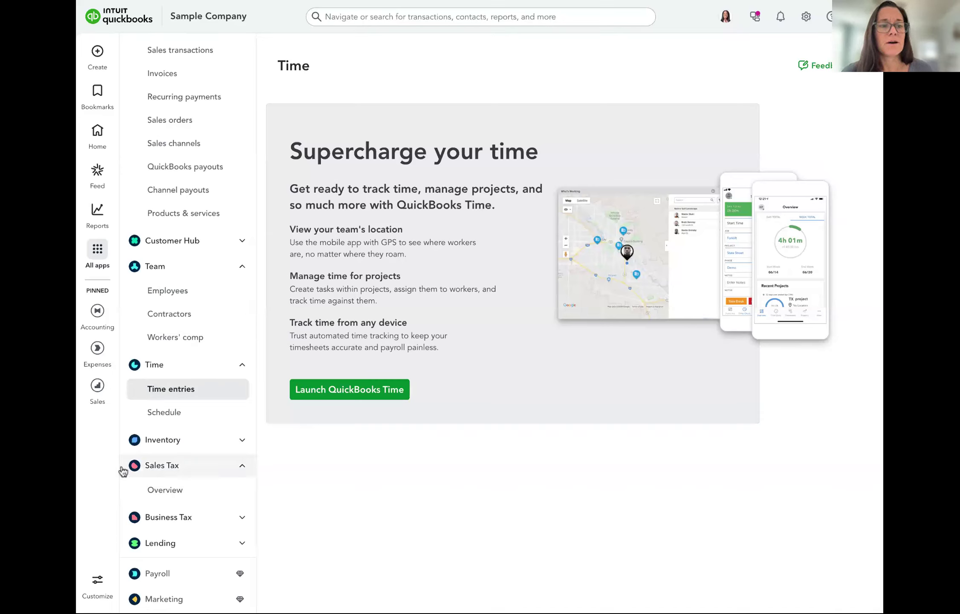
click(167, 469)
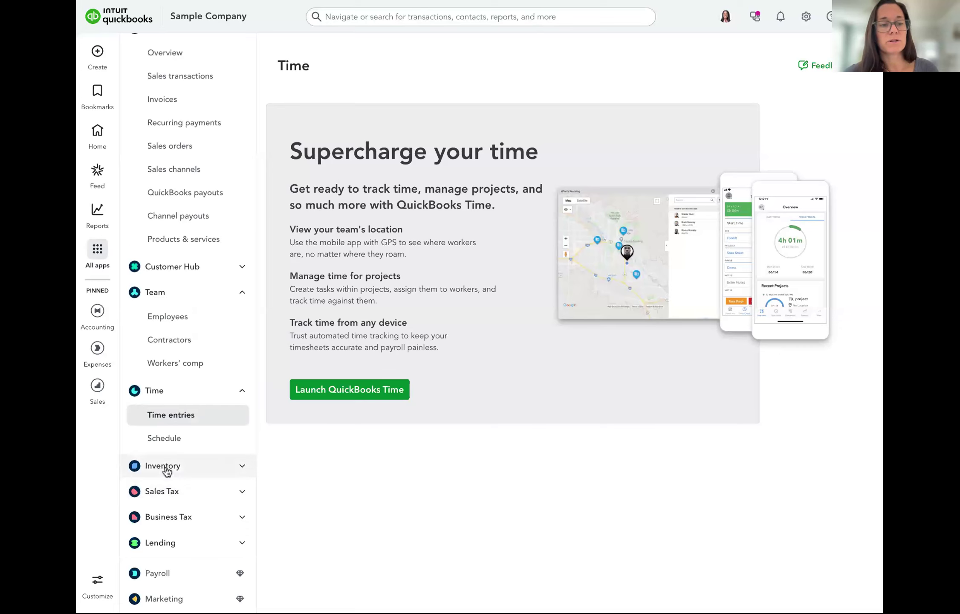
click(172, 501)
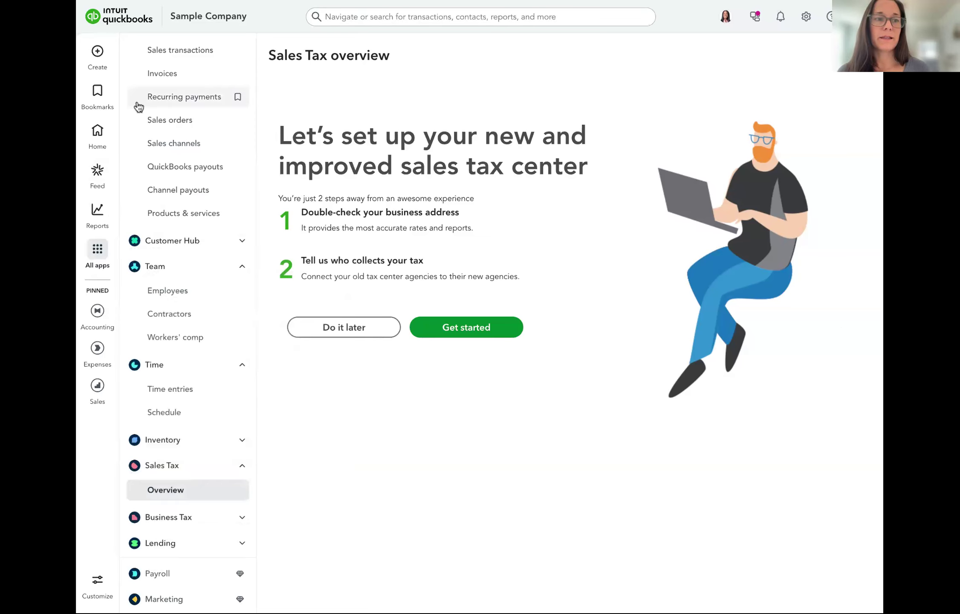
Go to the Bank transactions page
mouse_move(96, 222)
mouse_move(97, 251)
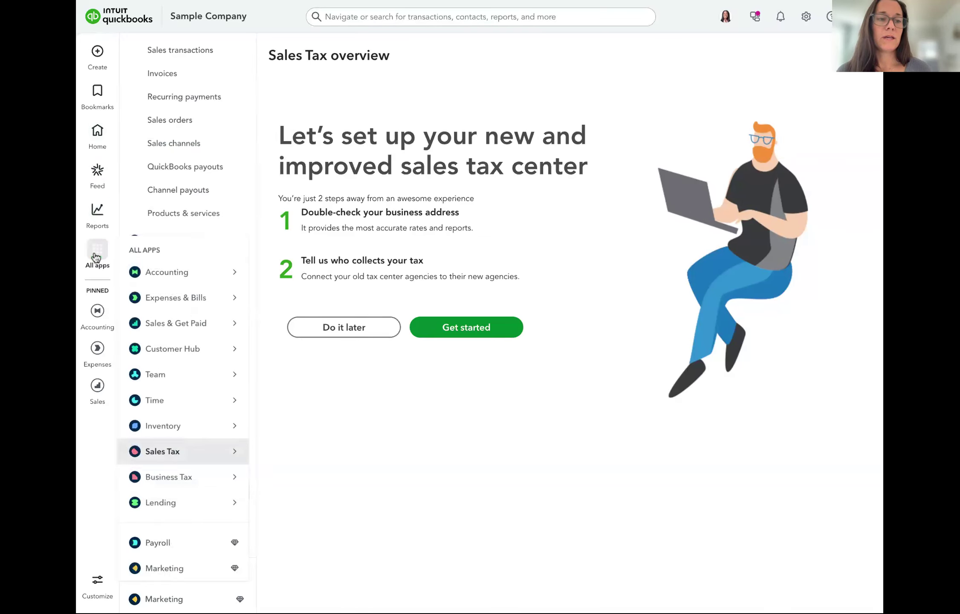
mouse_move(165, 273)
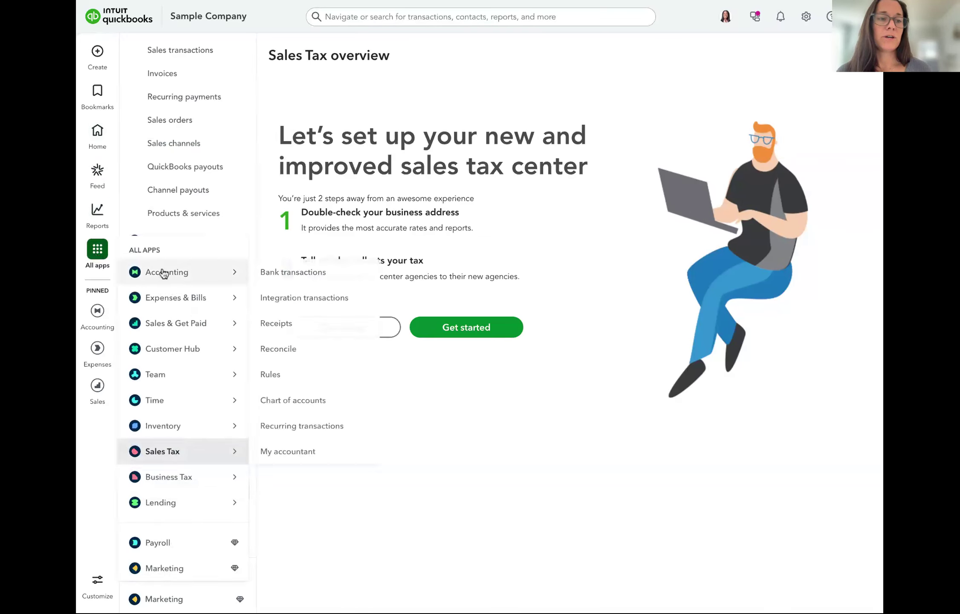
click(289, 272)
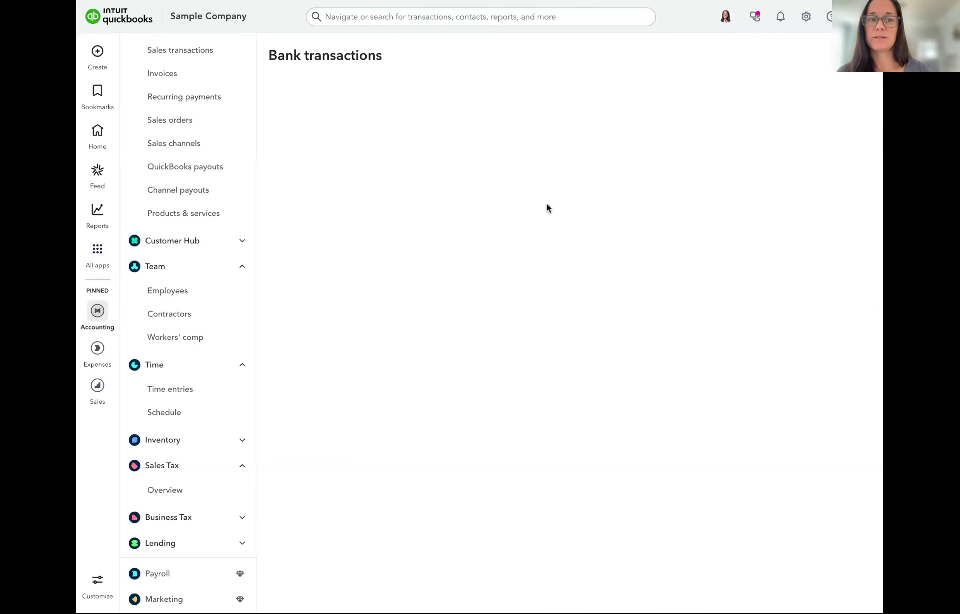
Switch to the Savings account and expand its $200.00 deposit for categorizing
scroll(647, 309, down, 1)
scroll(647, 313, up, 1)
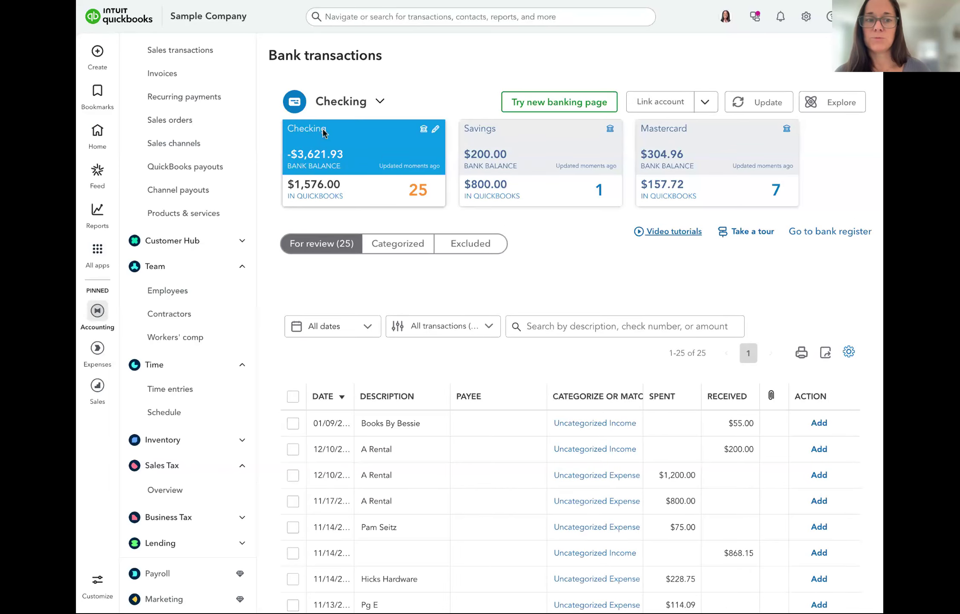
scroll(550, 487, down, 1)
scroll(549, 487, down, 5)
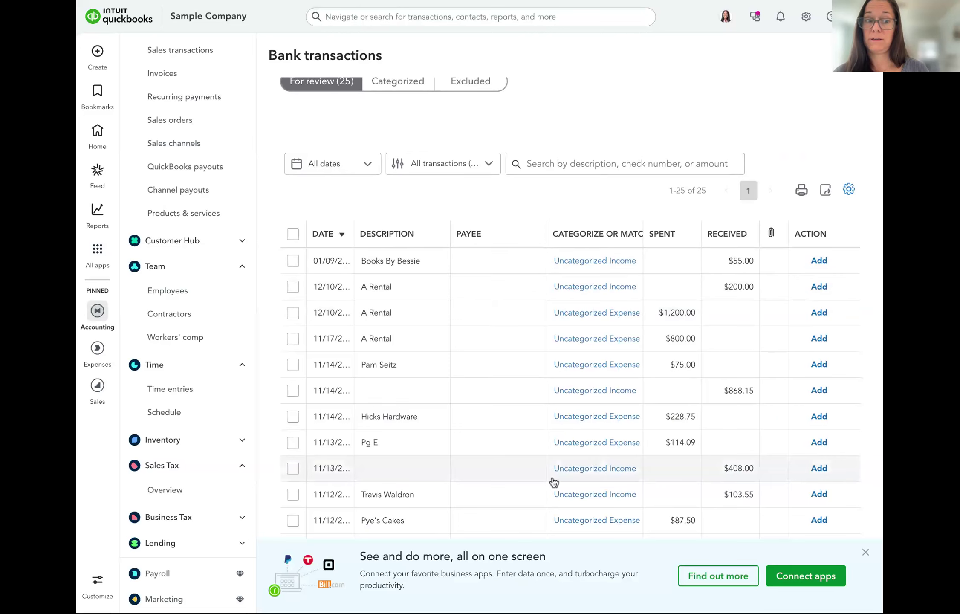
scroll(550, 482, down, 8)
scroll(544, 483, down, 5)
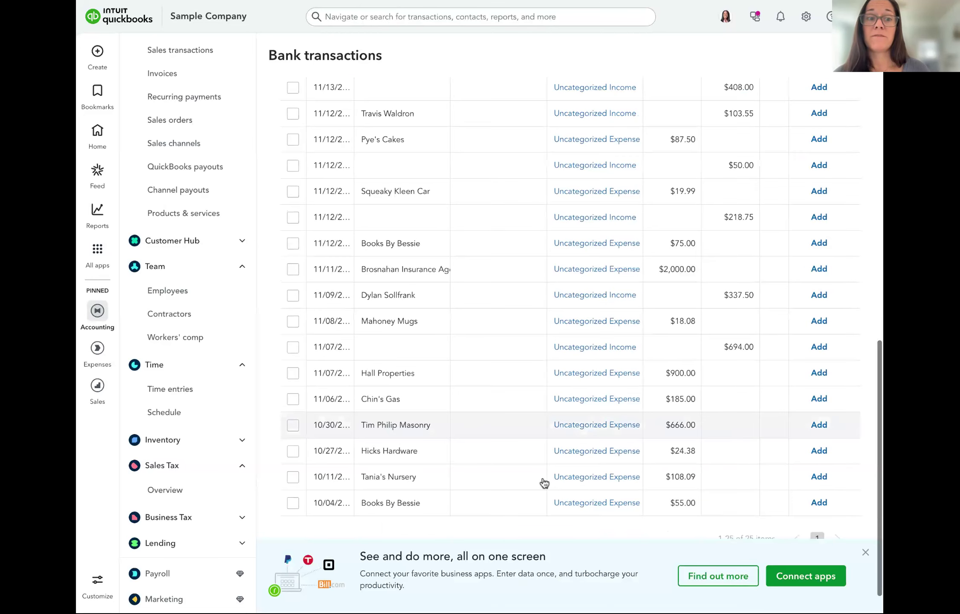
scroll(544, 483, up, 18)
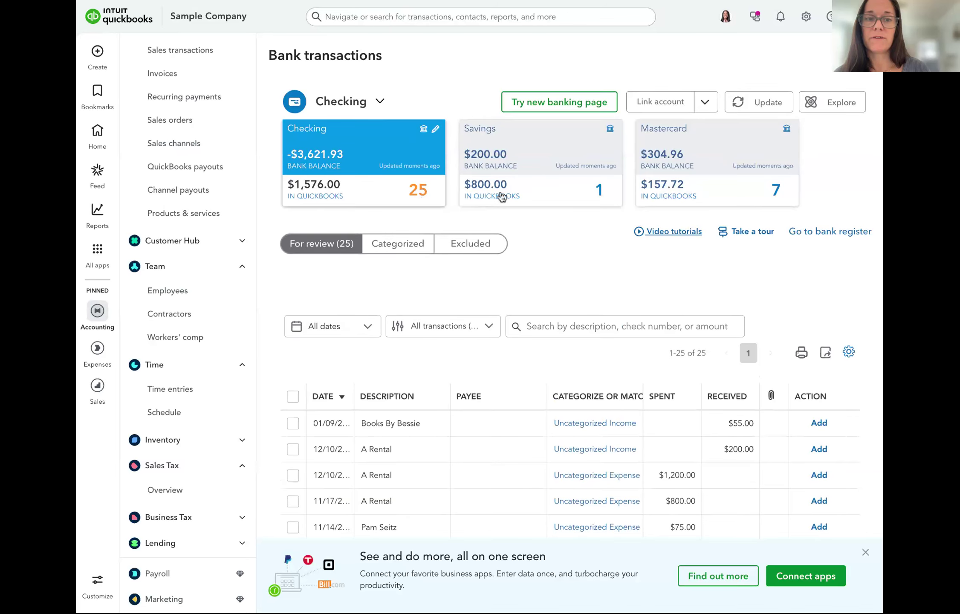
click(501, 197)
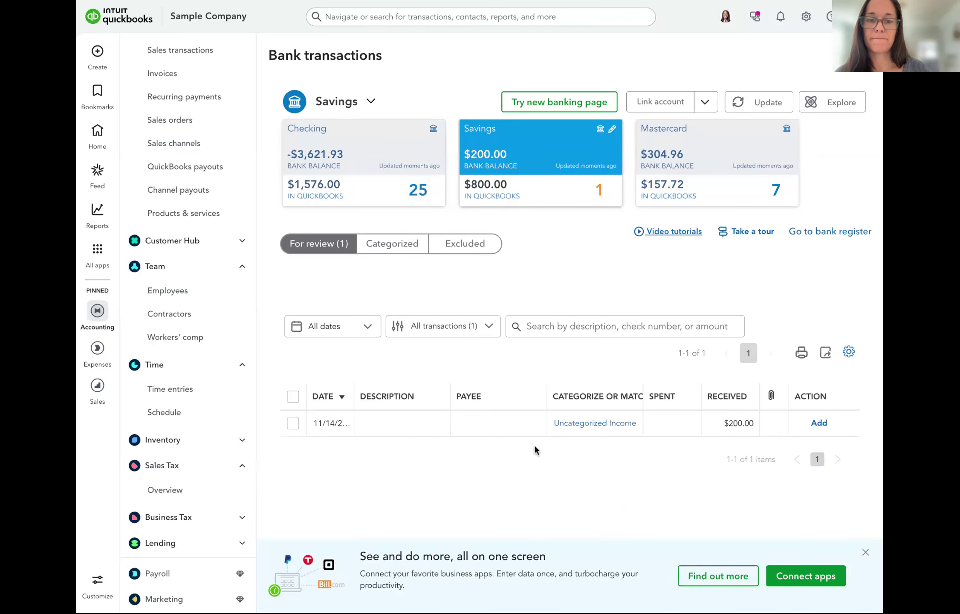
click(516, 422)
Change the $200.00 deposit's category from Uncategorized Income to Design income and add it
click(503, 402)
key(BackSpace)
key(BackSpace)
key(BackSpace)
key(BackSpace)
key(BackSpace)
key(BackSpace)
key(BackSpace)
key(BackSpace)
key(BackSpace)
key(BackSpace)
key(BackSpace)
key(BackSpace)
key(BackSpace)
key(BackSpace)
key(BackSpace)
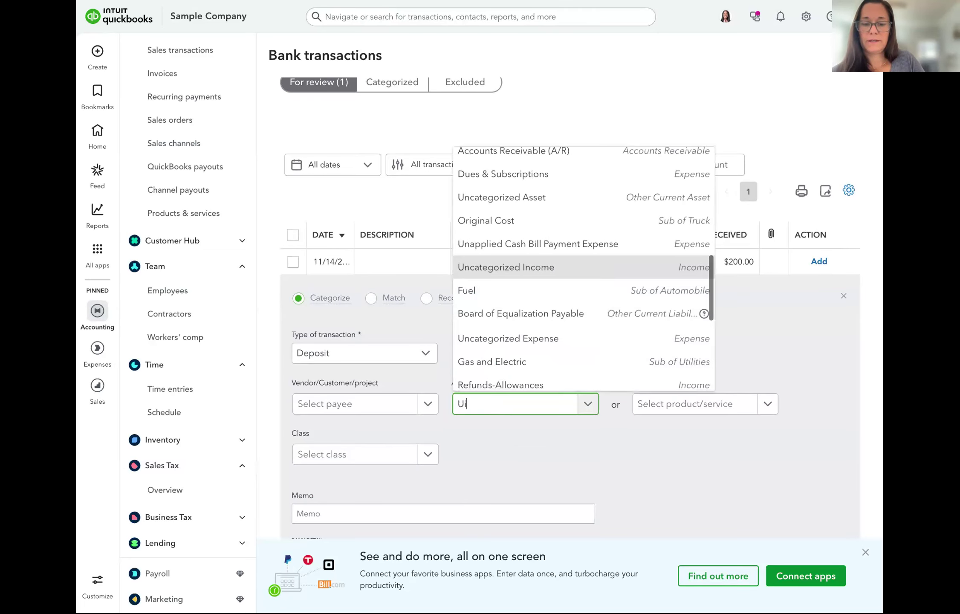
key(BackSpace)
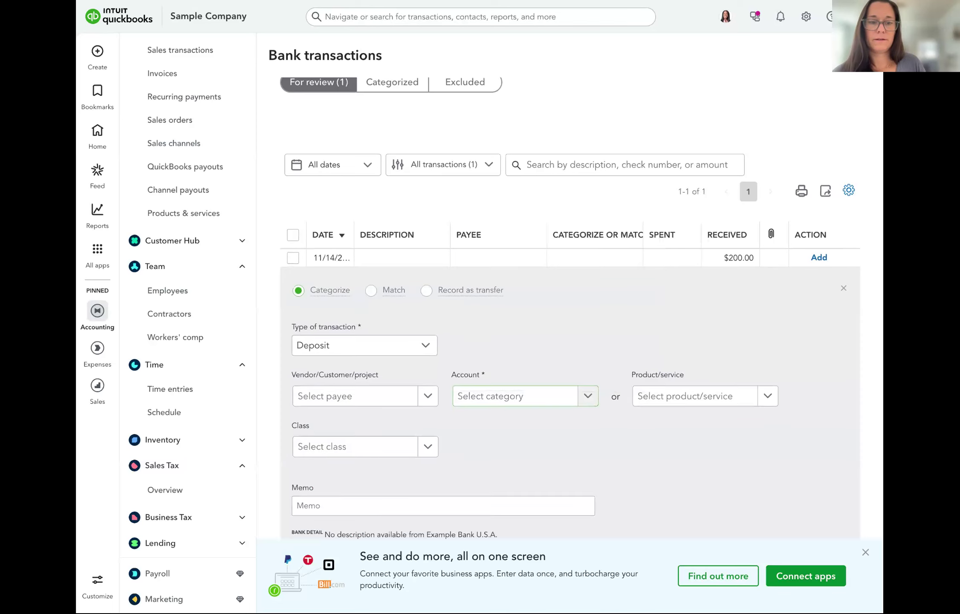
click(463, 396)
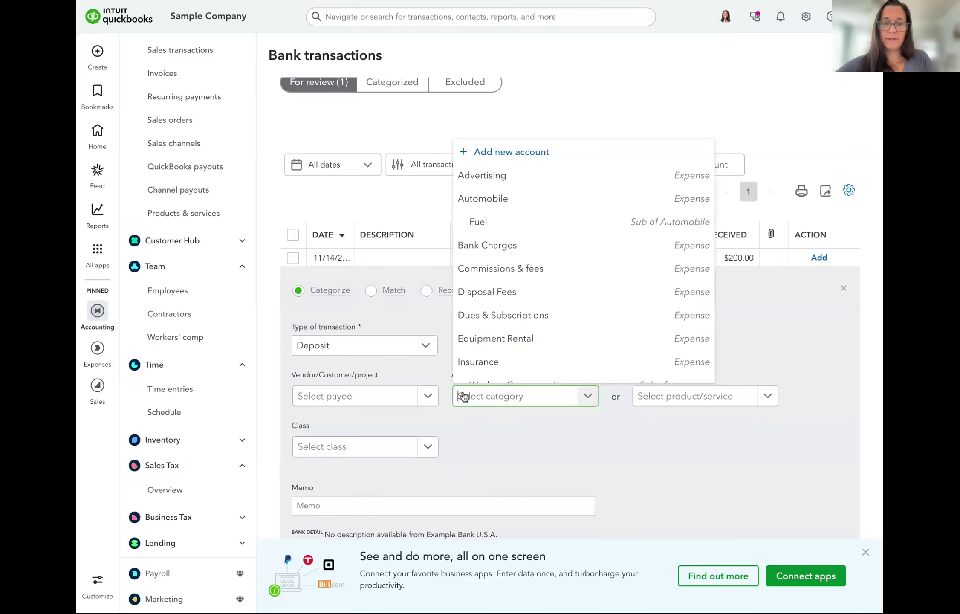
text(income)
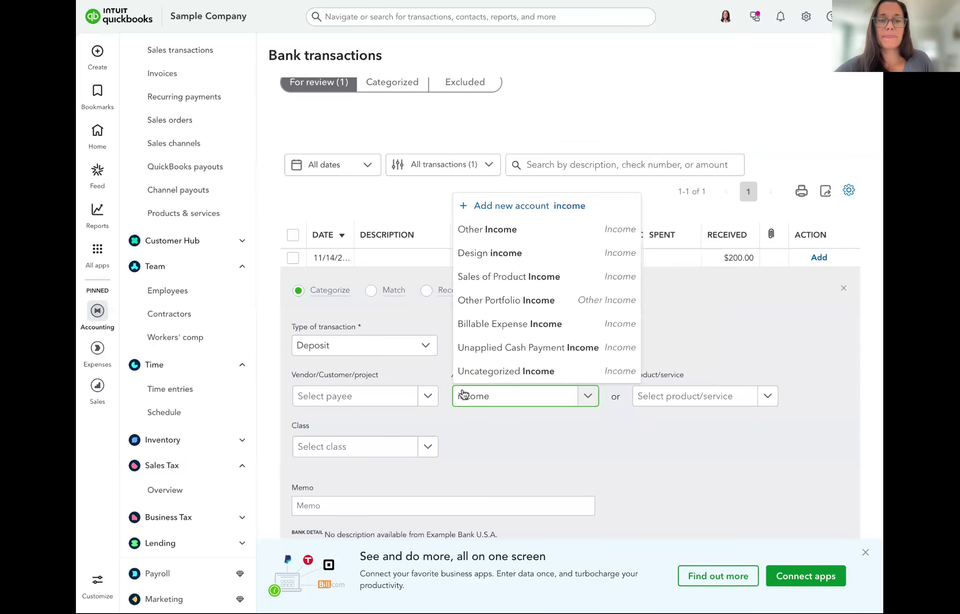
click(482, 263)
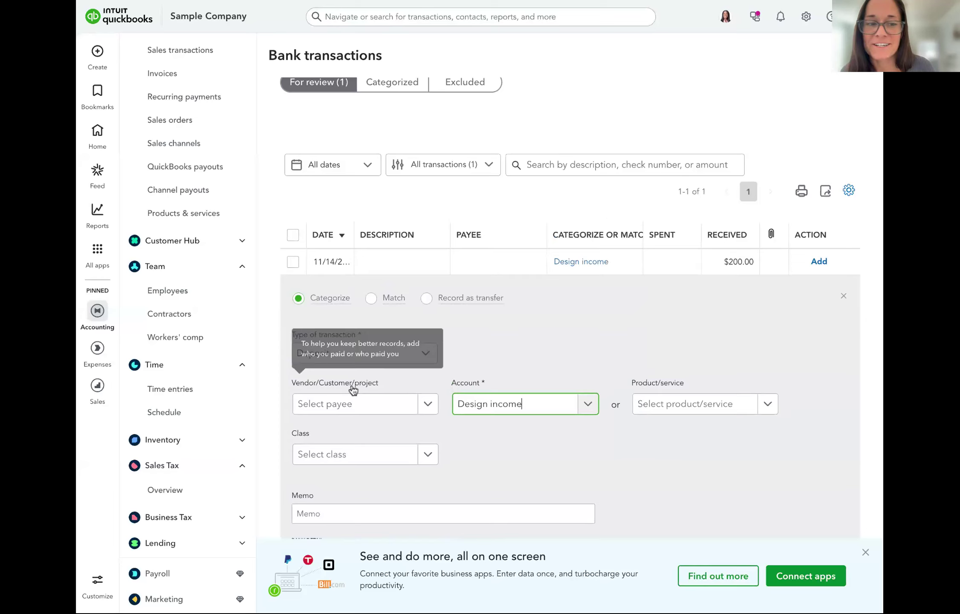
scroll(747, 471, down, 3)
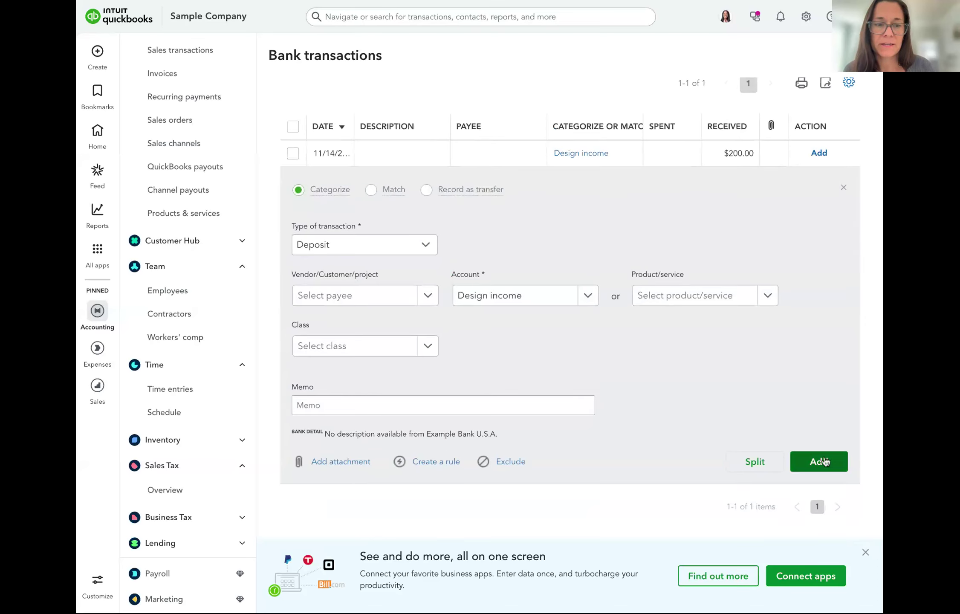
click(825, 462)
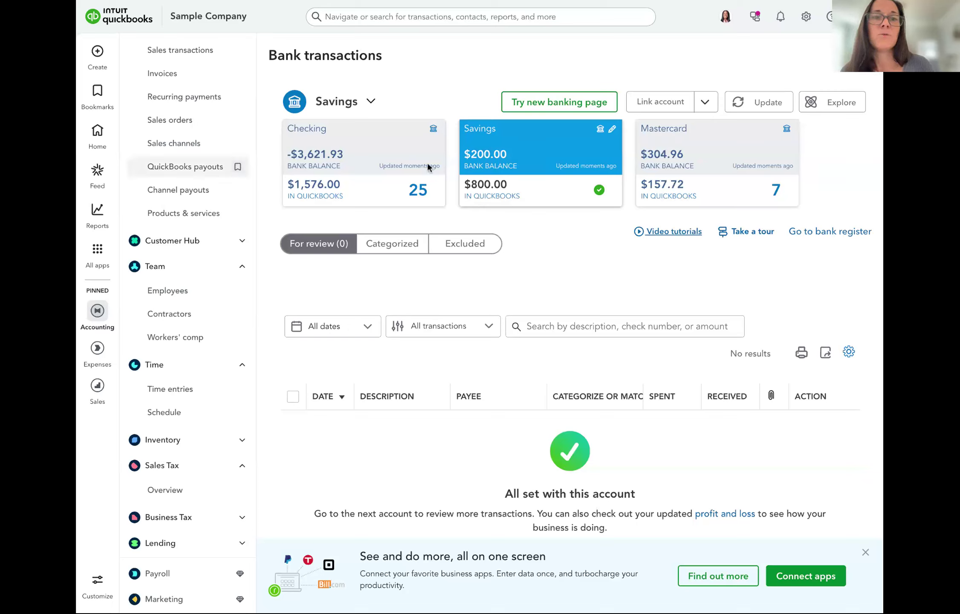
scroll(159, 213, up, 3)
scroll(159, 213, up, 5)
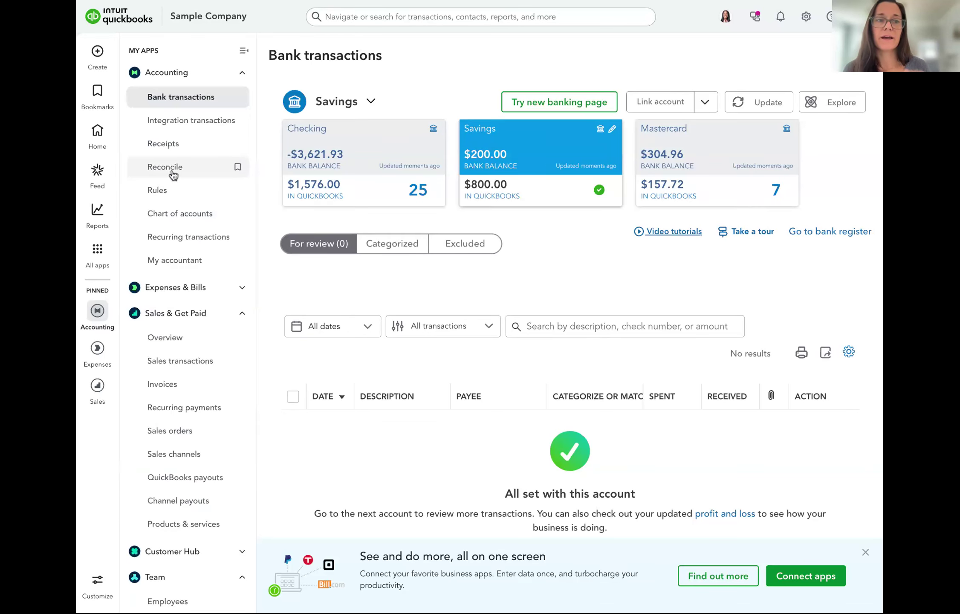
Begin a new reconciliation and choose the Savings account
click(173, 172)
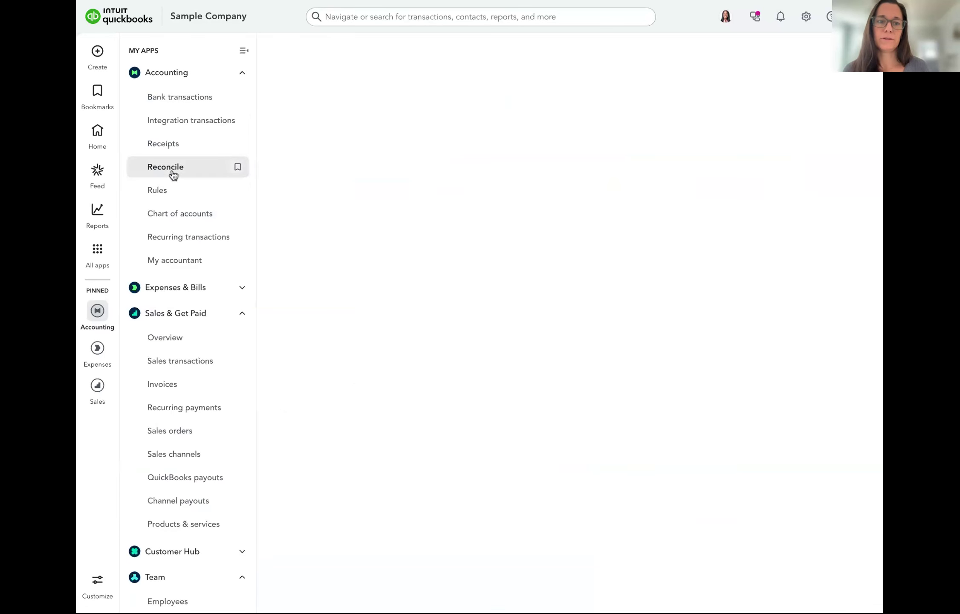
click(331, 370)
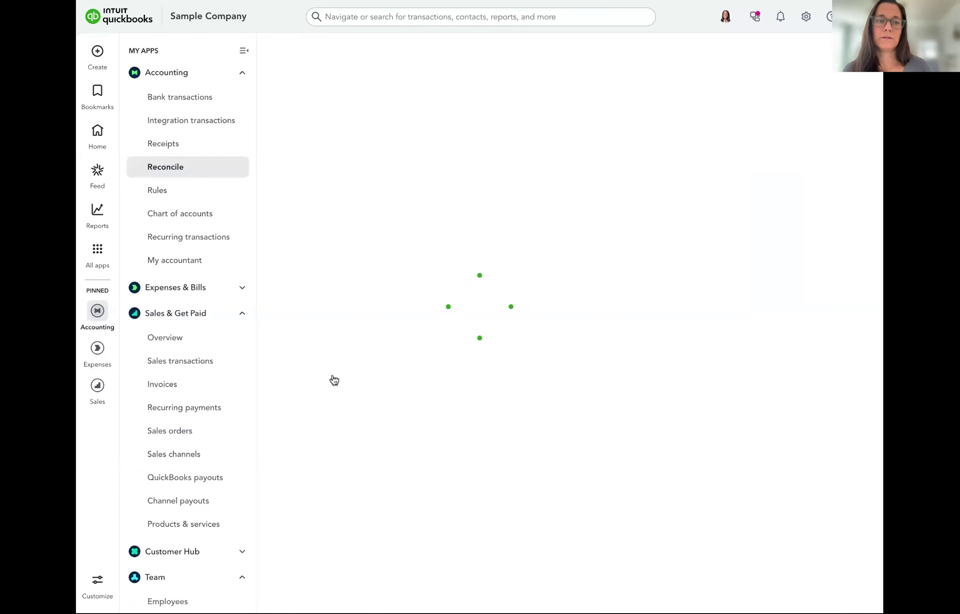
click(469, 403)
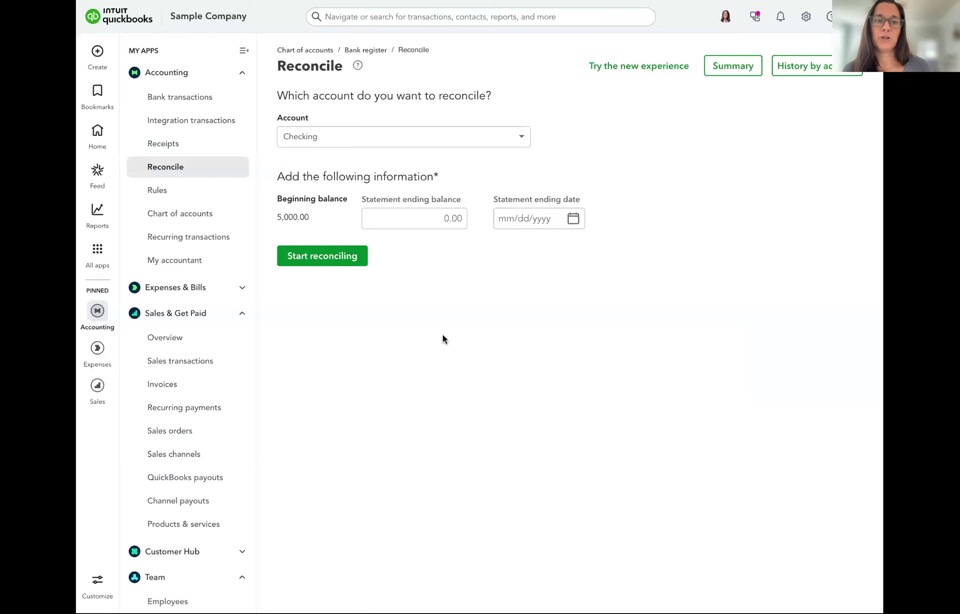
click(349, 134)
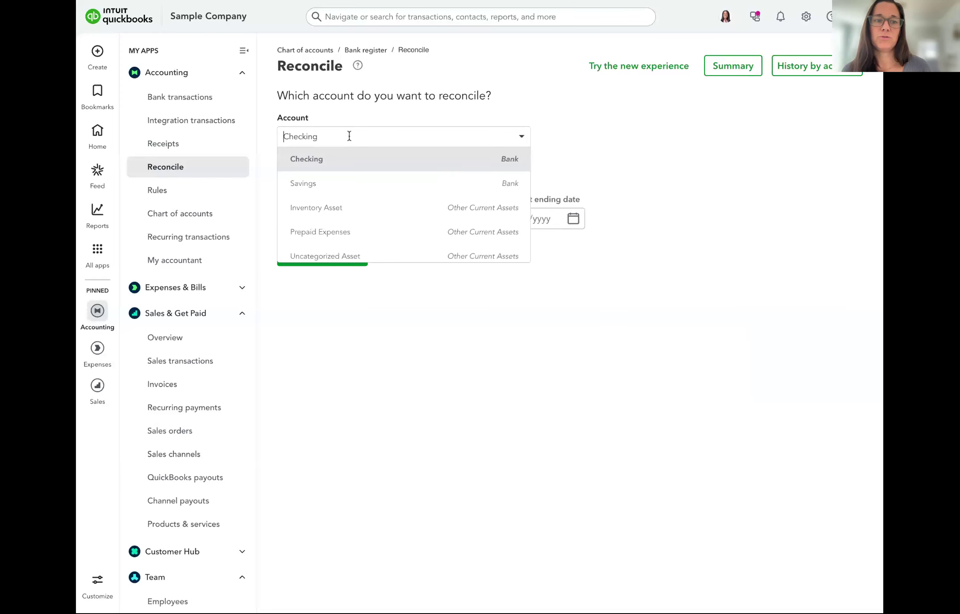
click(303, 184)
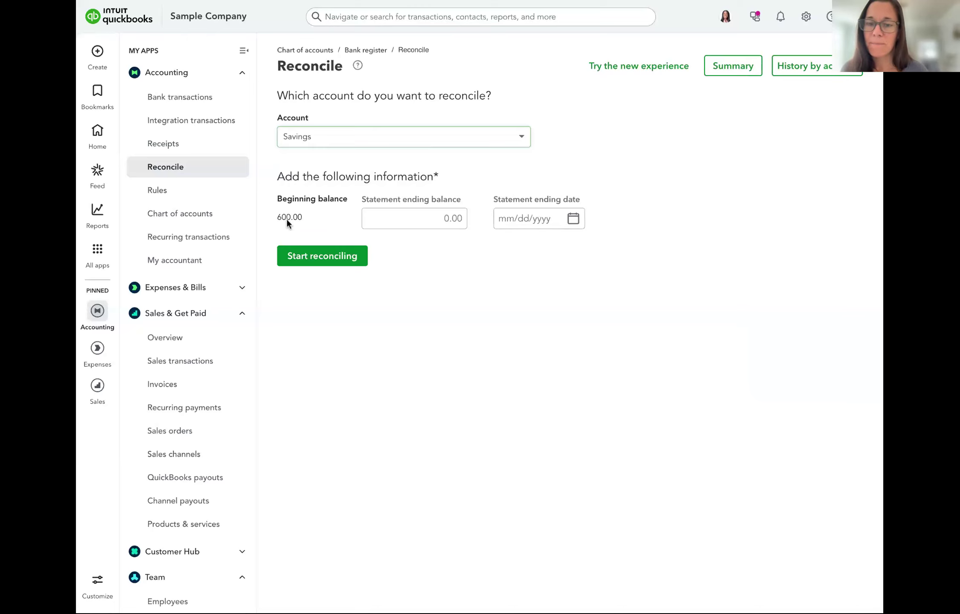
Enter a 200.00 statement ending balance and 11/30/2025 ending date, then start reconciling
click(413, 218)
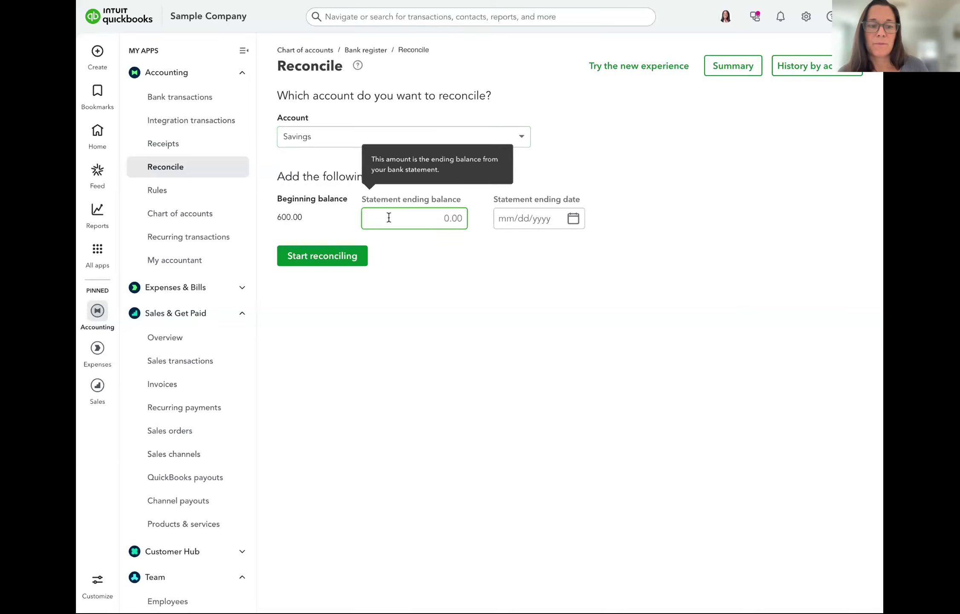
text(200)
key(Tab)
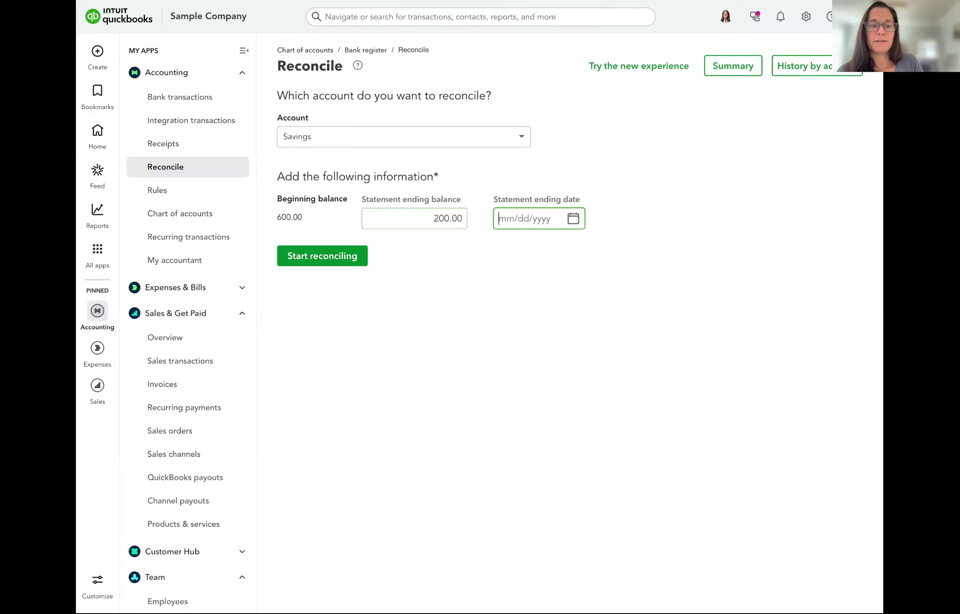
text(11/30)
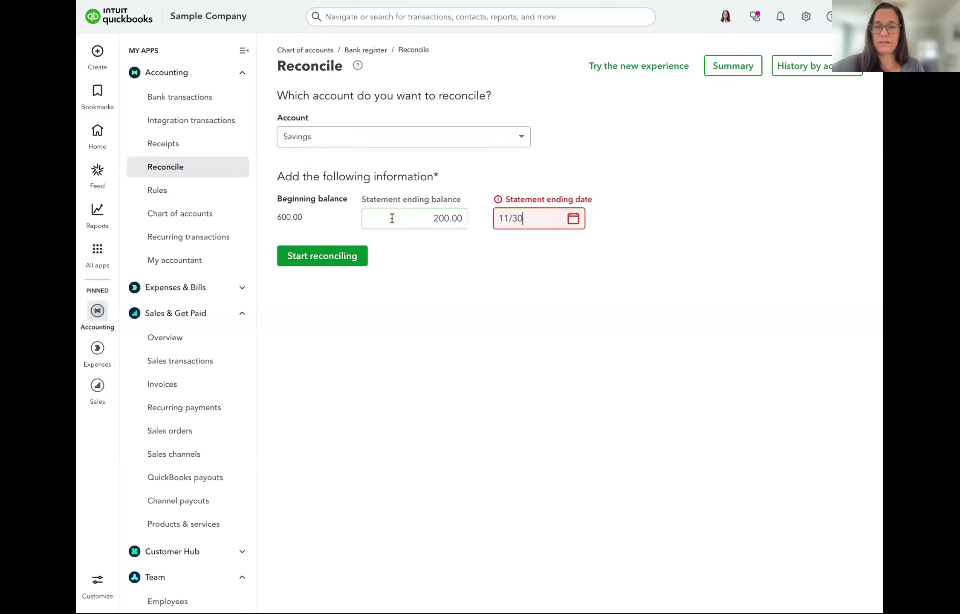
click(417, 279)
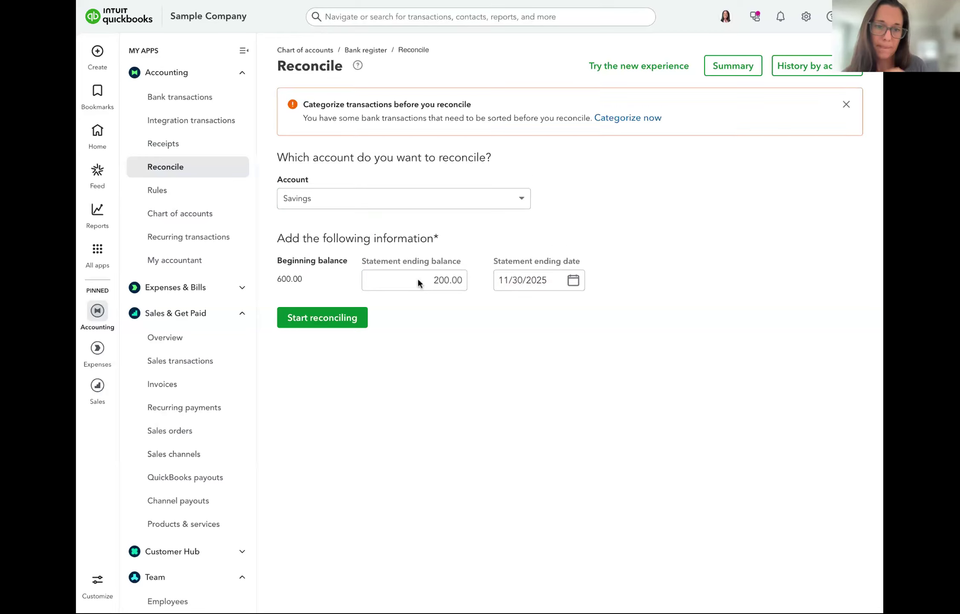
click(319, 319)
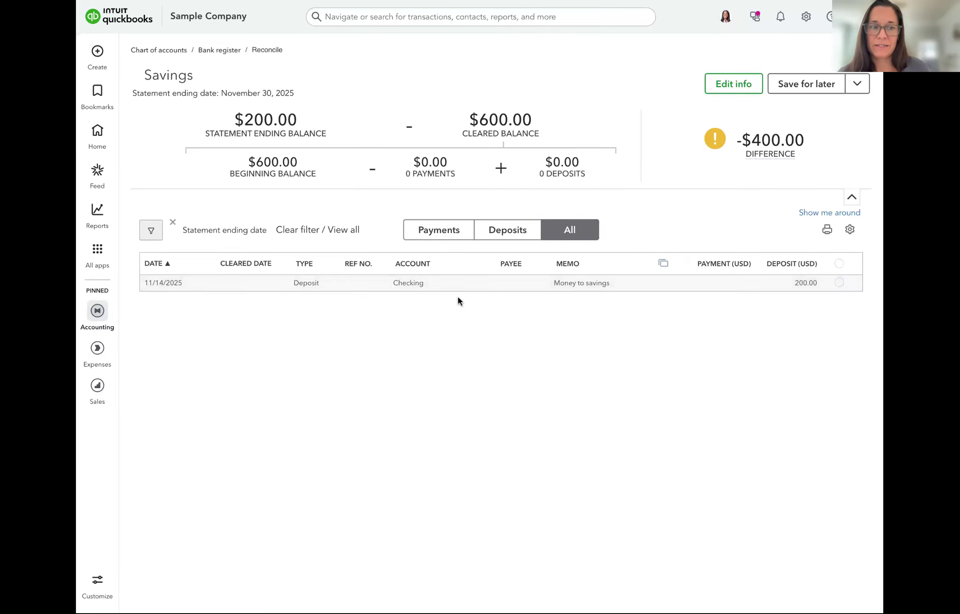
Mark the 11/14/2025 deposit as cleared
click(839, 283)
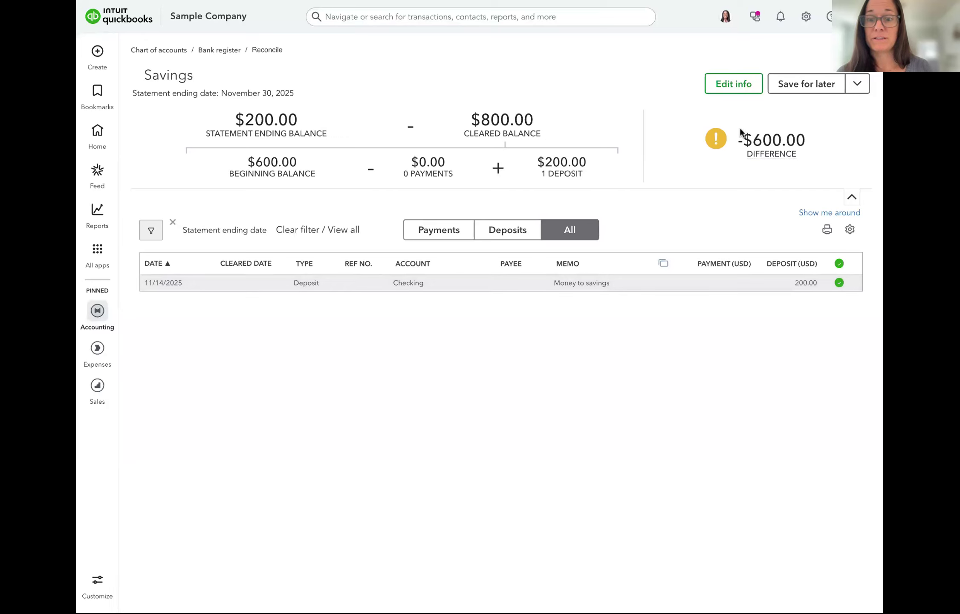
mouse_move(741, 137)
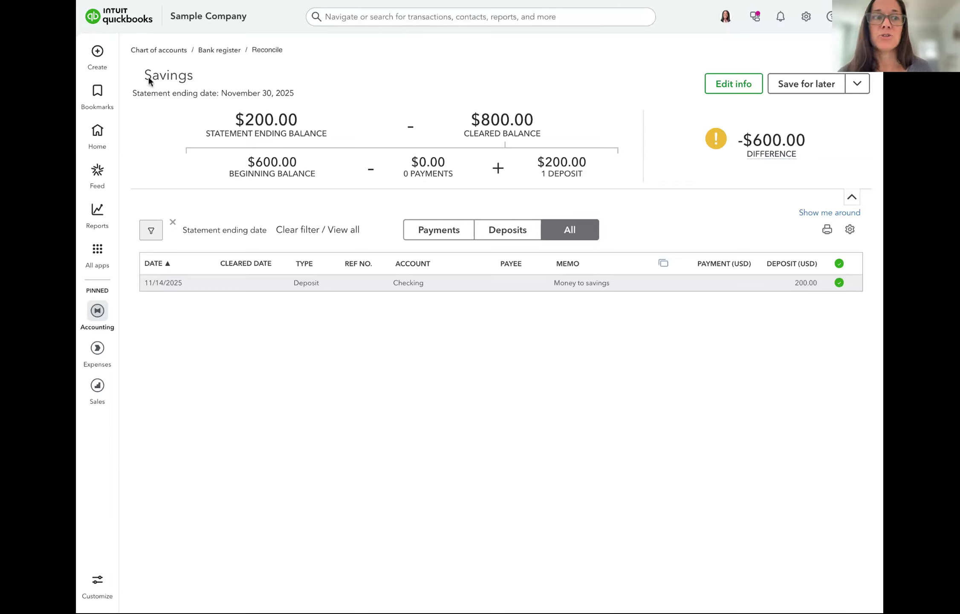
click(98, 59)
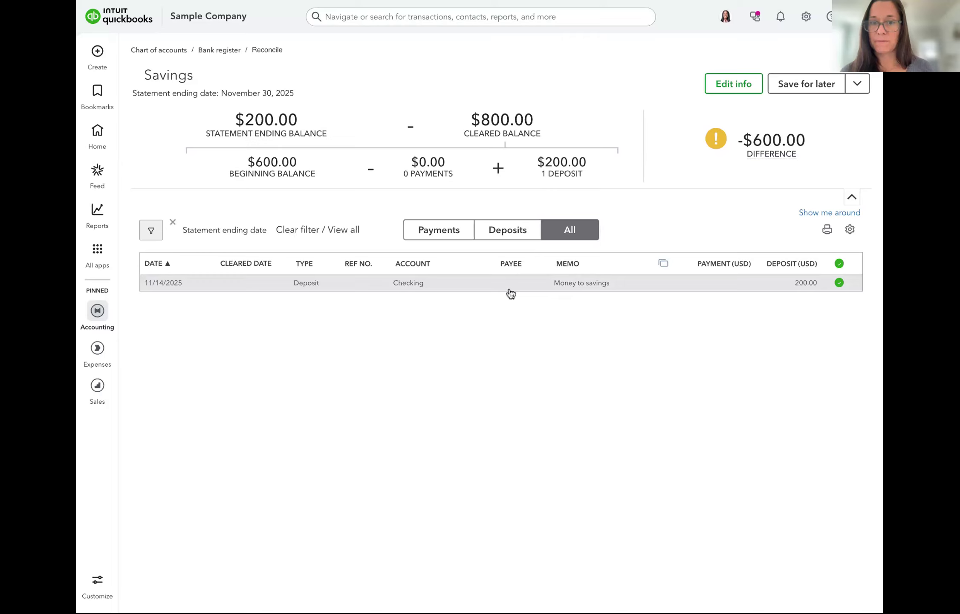
Edit the statement info to change the ending balance to 800.00 and save
click(727, 93)
click(731, 87)
key(BackSpace)
text(800.00)
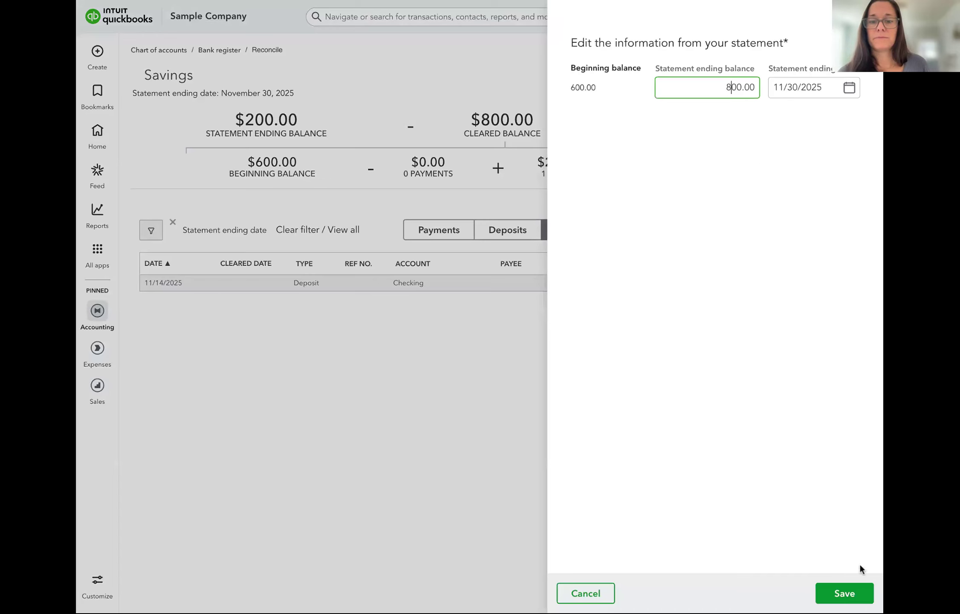
click(833, 598)
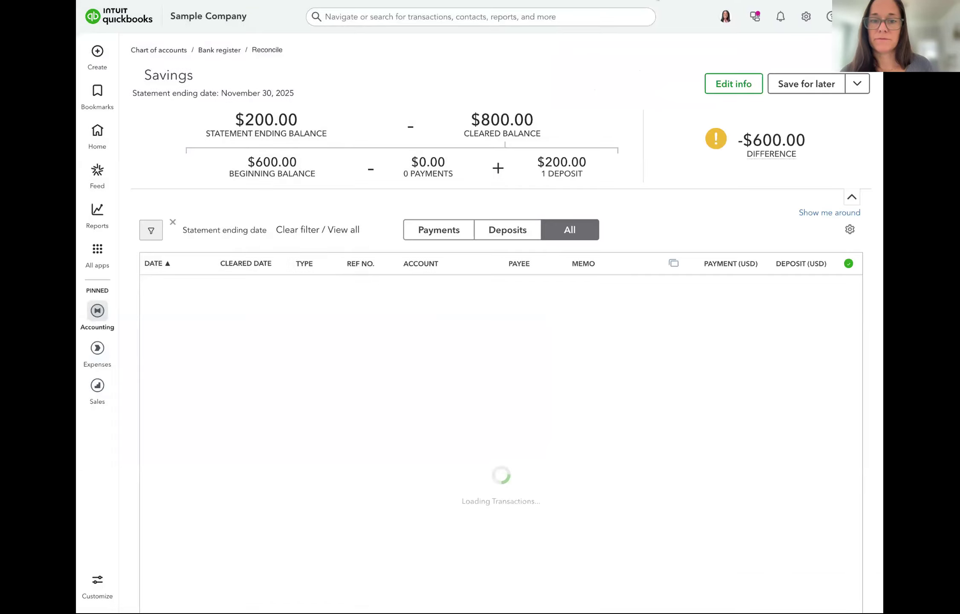
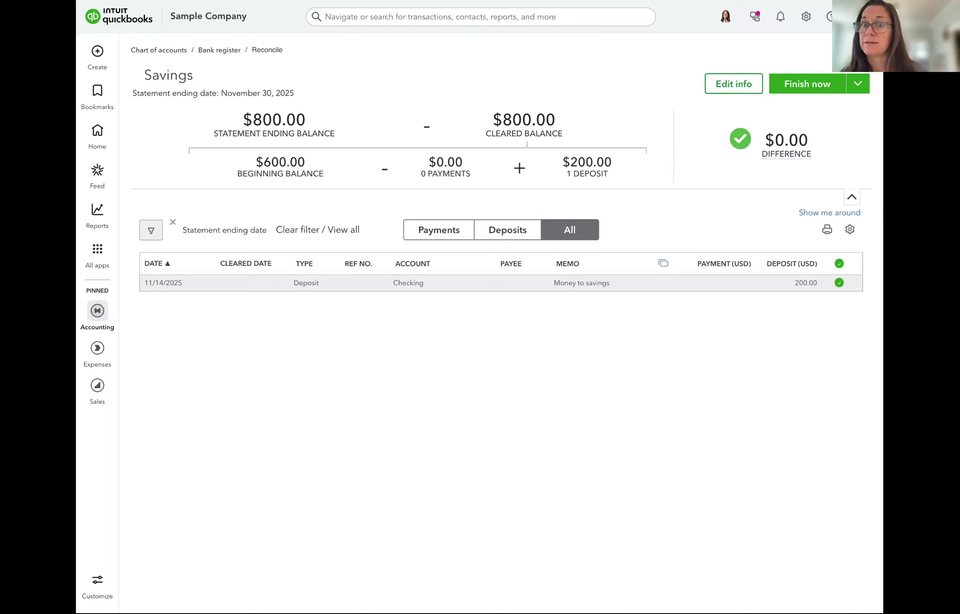
Finish the November 30, 2025 Savings reconciliation and keep the existing reconciliation experience
click(811, 91)
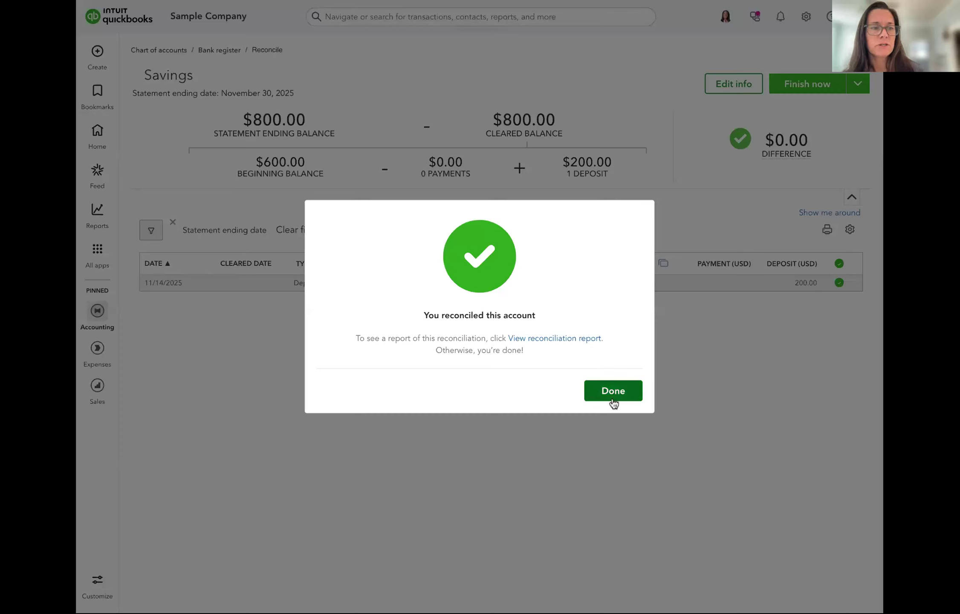
click(612, 390)
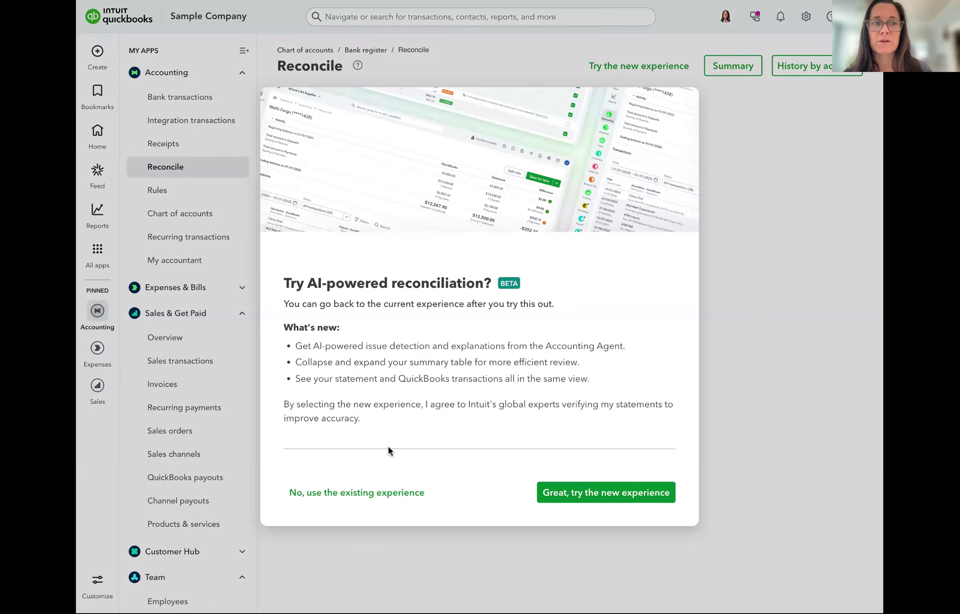
click(356, 493)
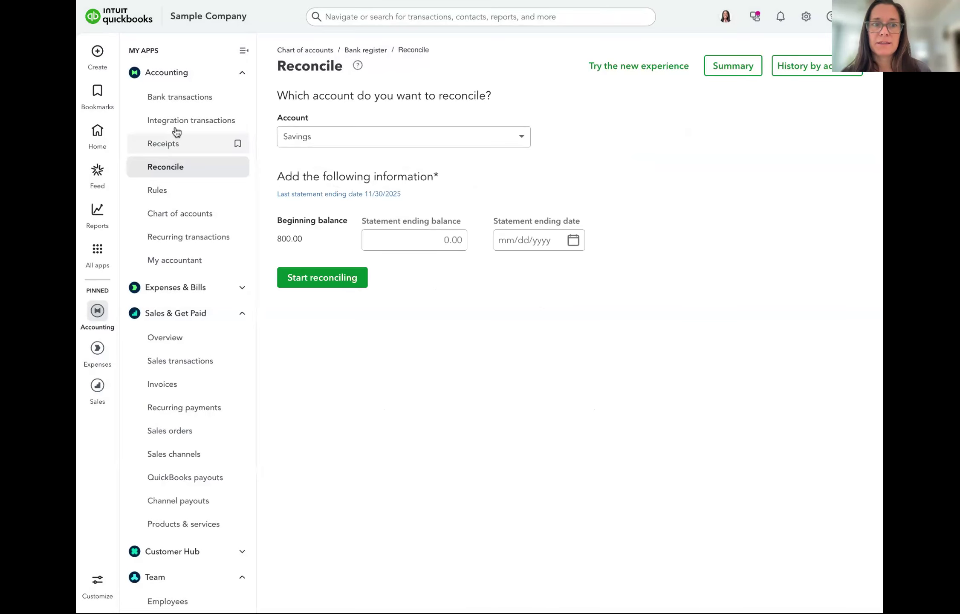
Exclude the $200.00 Savings deposit dated 11/14/2025 and confirm it appears under Excluded
click(181, 97)
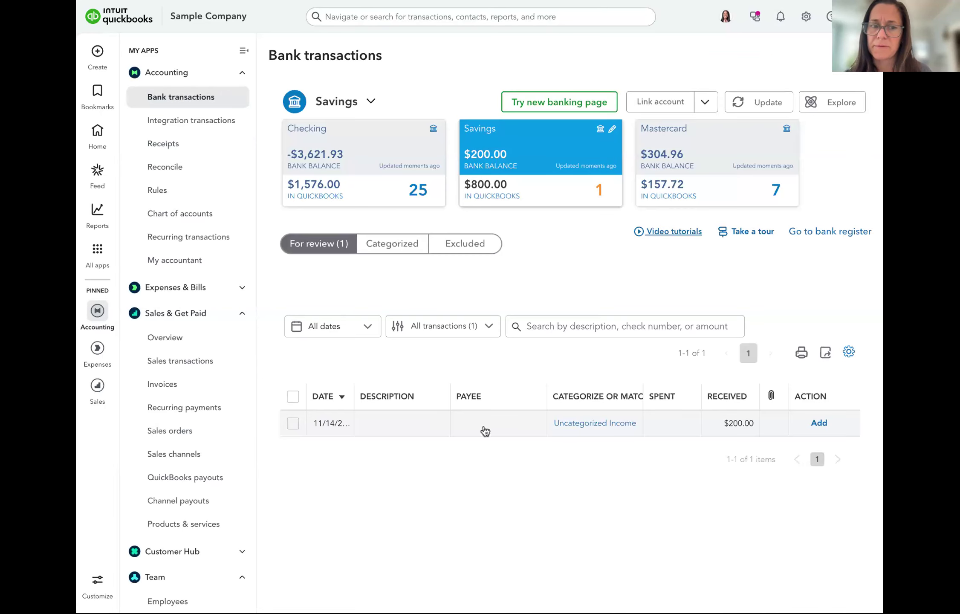
click(485, 431)
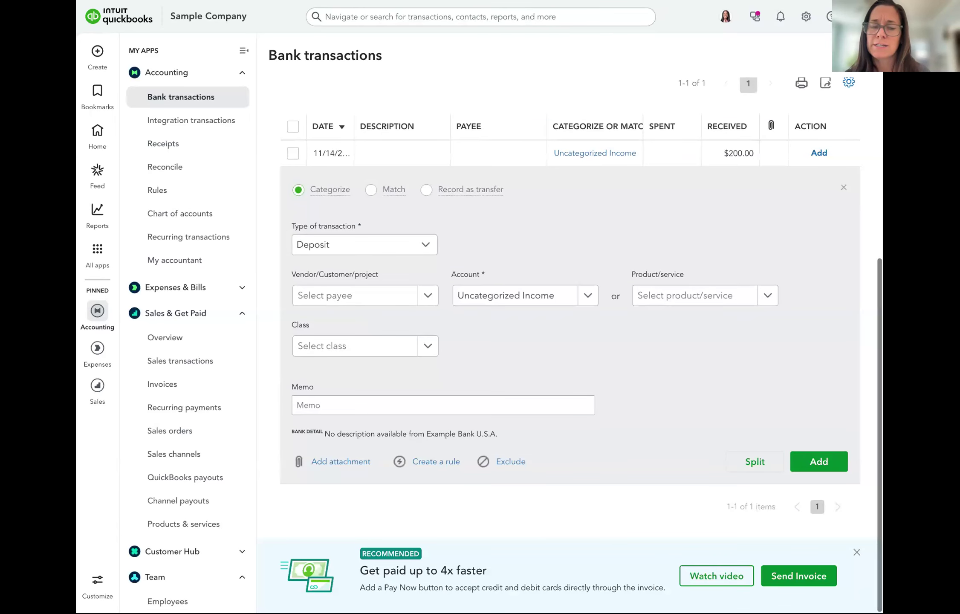
click(511, 462)
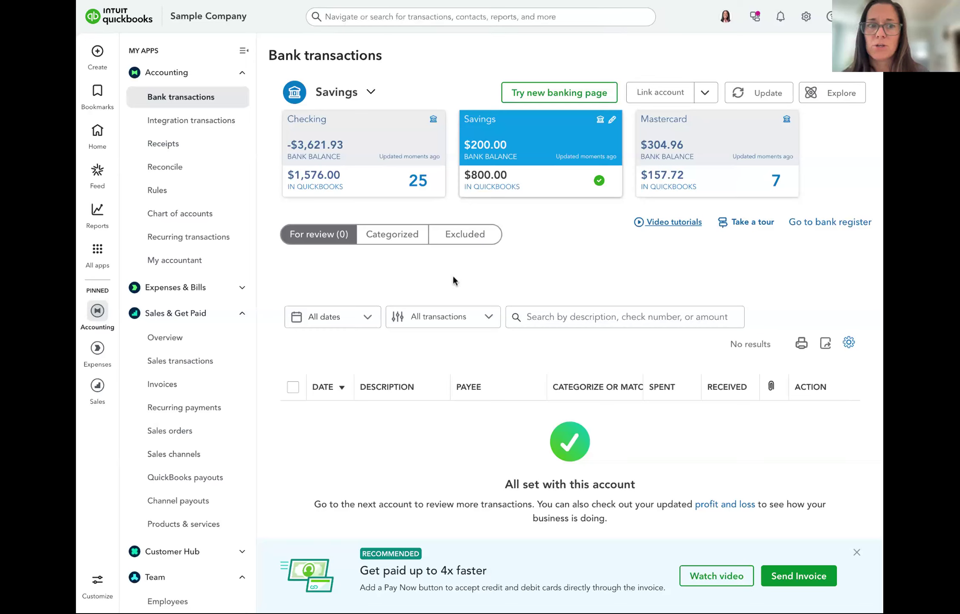
click(467, 237)
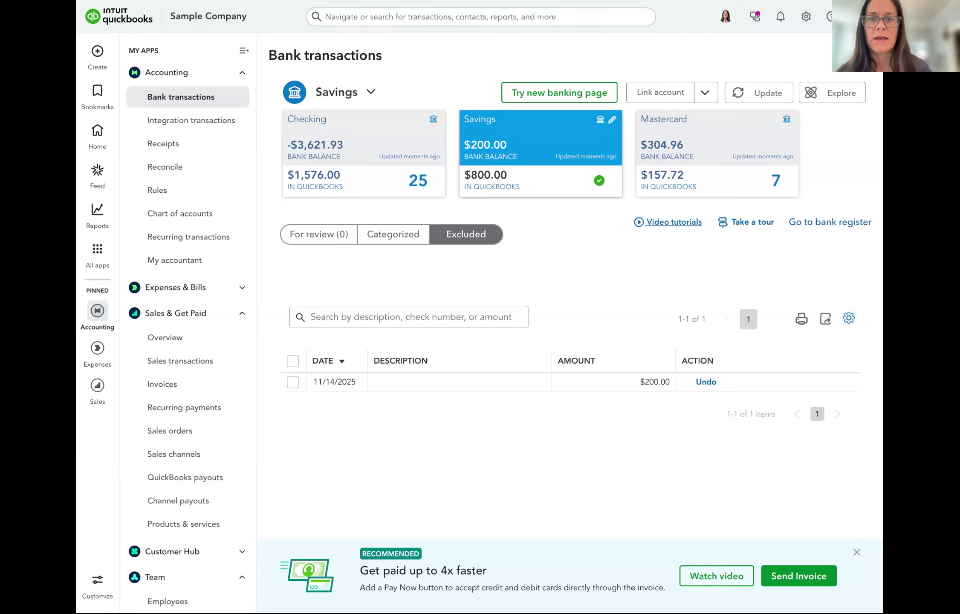
click(805, 16)
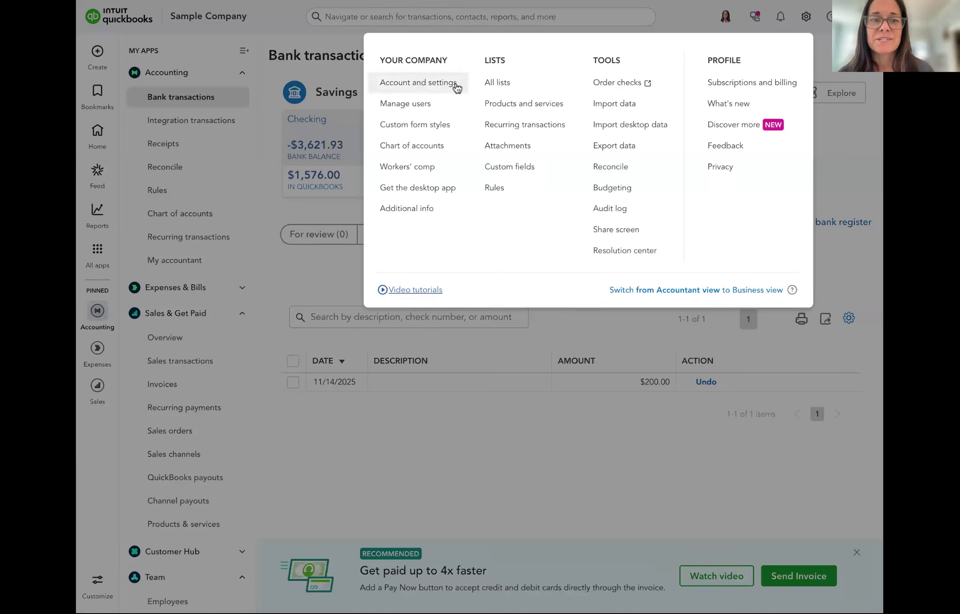
Go to the Advanced company settings and edit the Accounting section
click(426, 86)
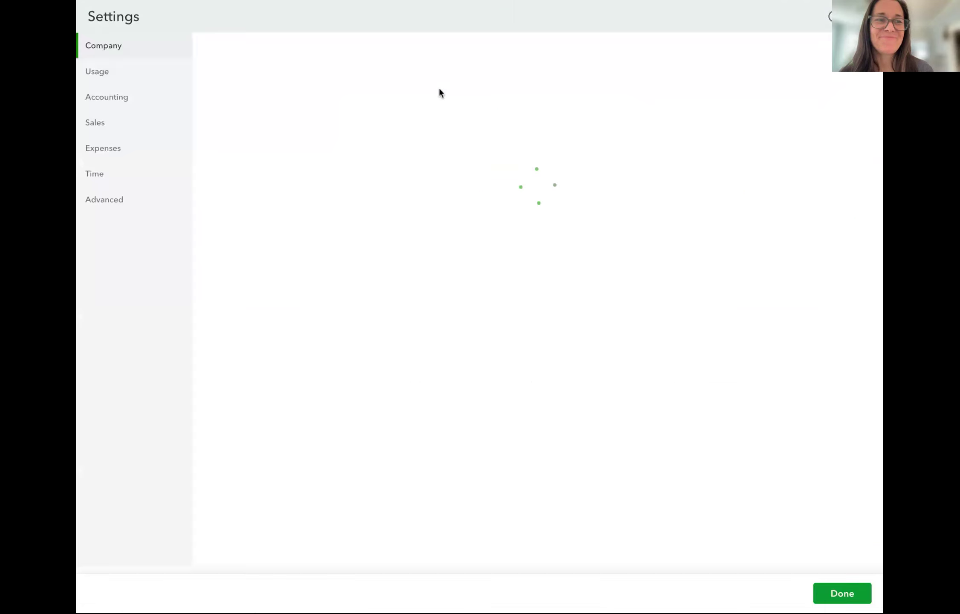
click(110, 206)
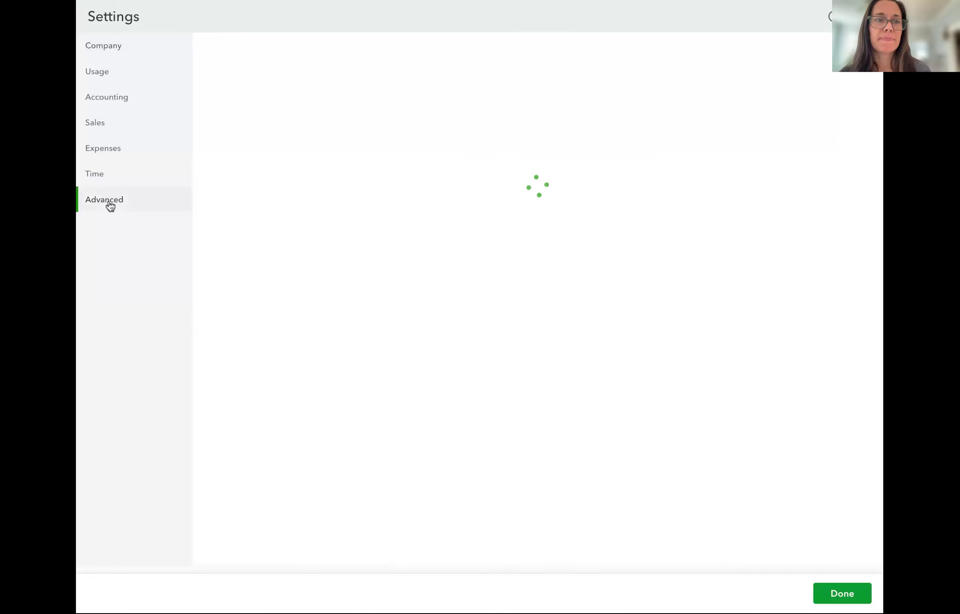
scroll(497, 299, down, 3)
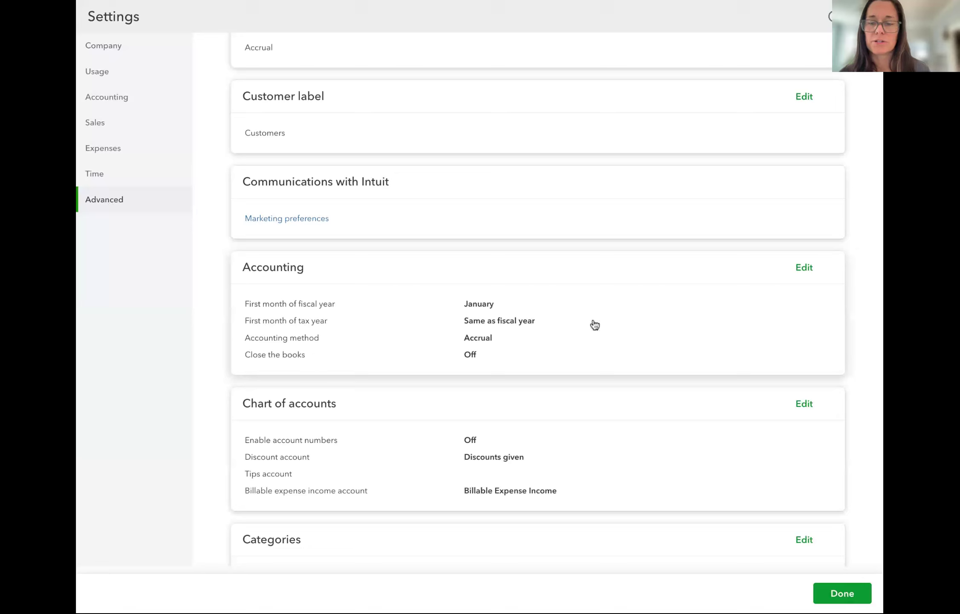
click(806, 268)
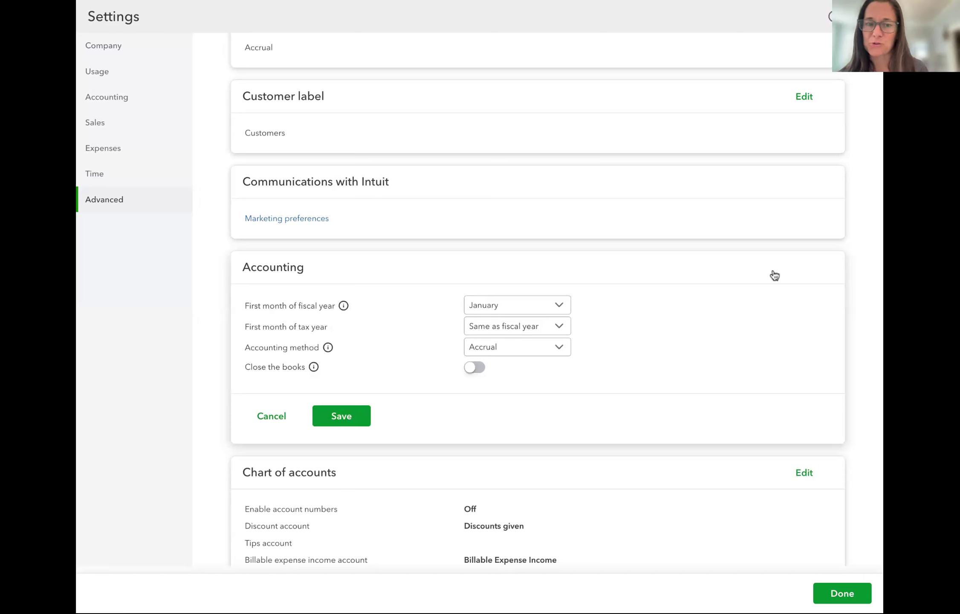
Turn on Close the books with a 12/31/2025 closing date
scroll(771, 275, down, 3)
scroll(772, 277, down, 1)
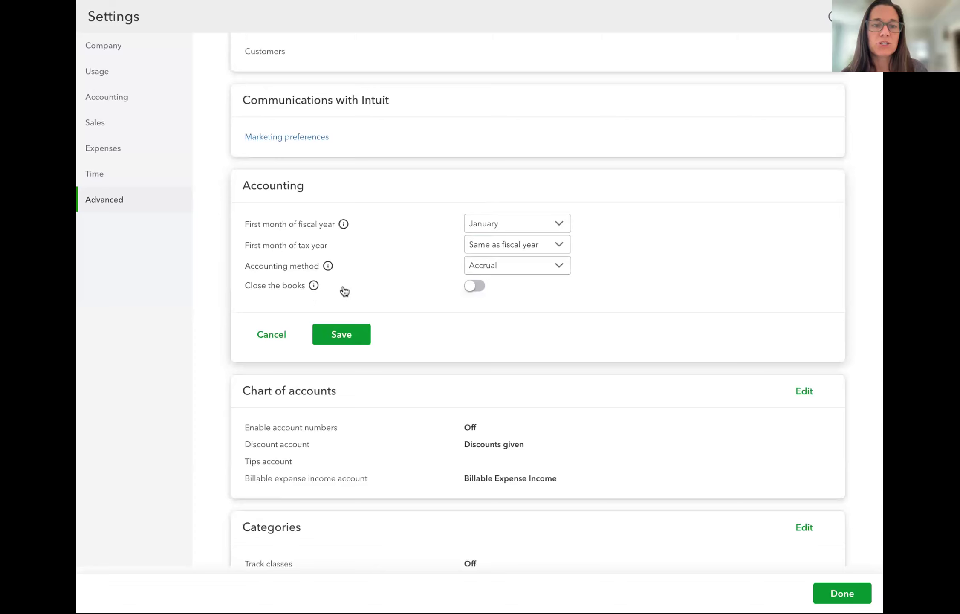
click(474, 286)
scroll(536, 301, down, 4)
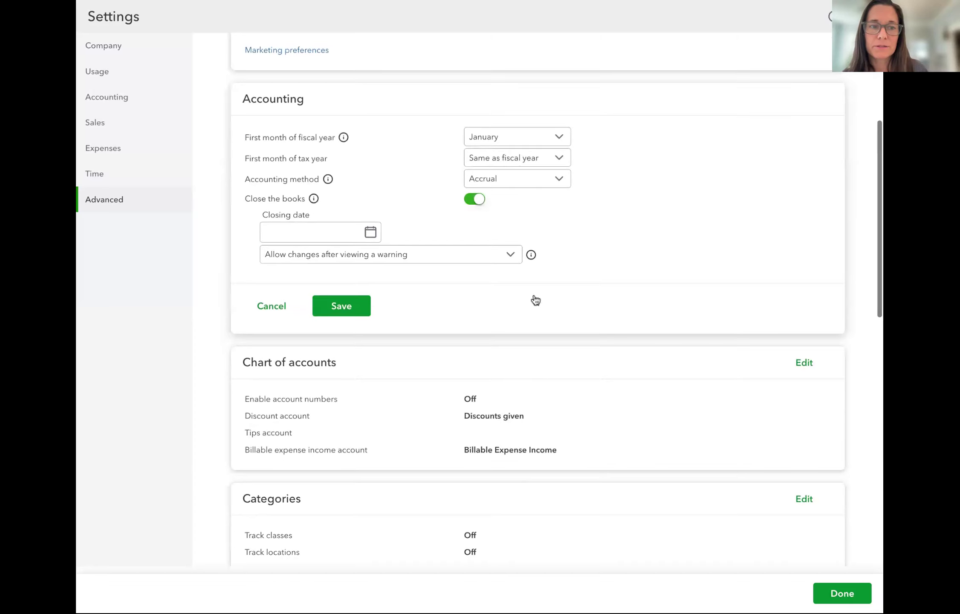
click(370, 232)
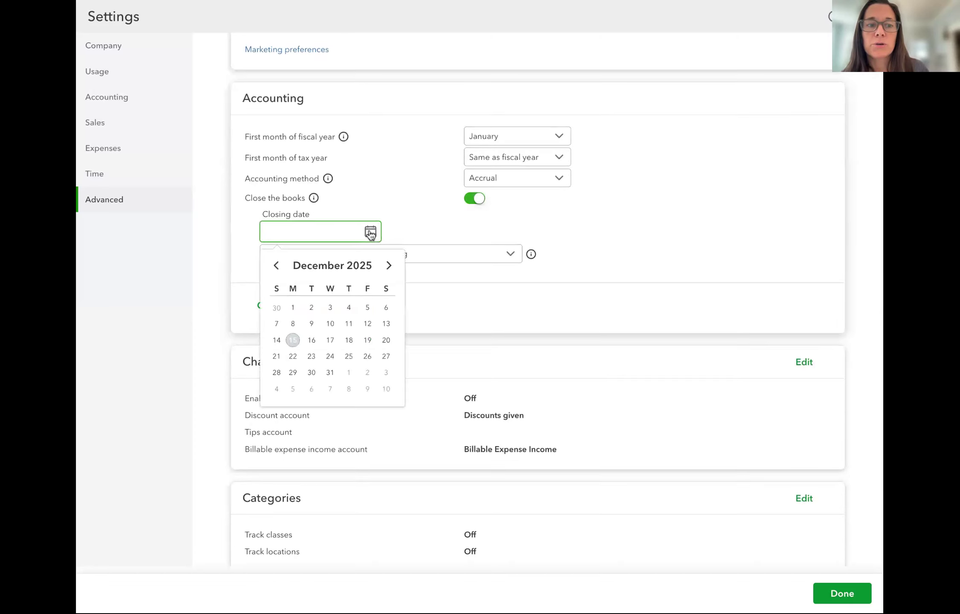
click(330, 372)
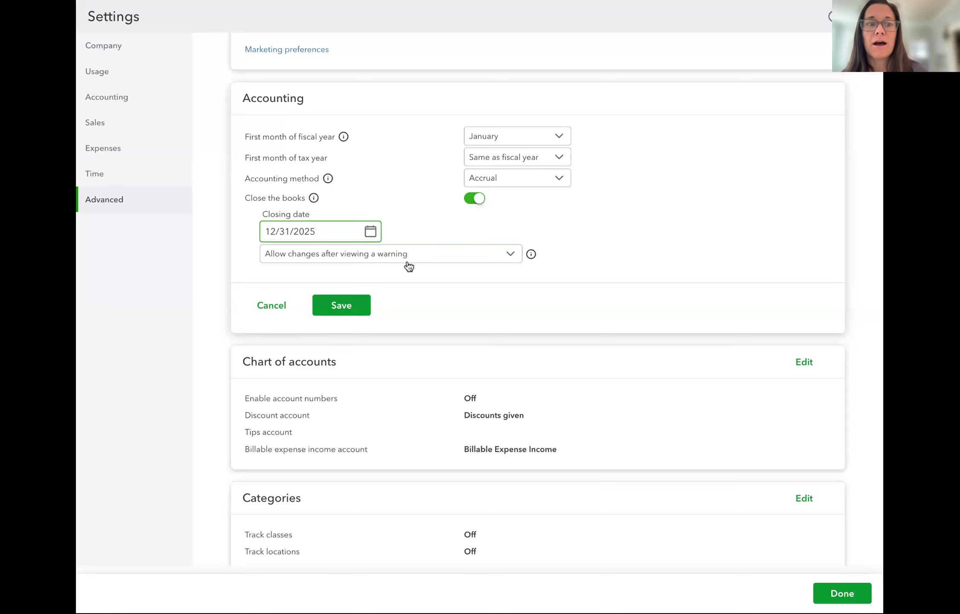
Allow changes before the closing date only after a warning and password, and begin entering the password
click(443, 253)
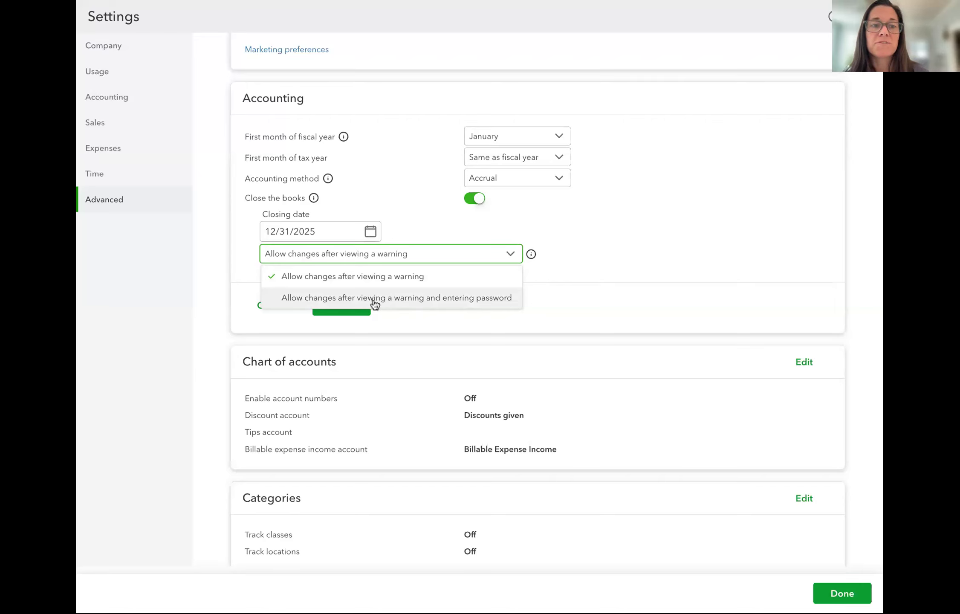
click(473, 300)
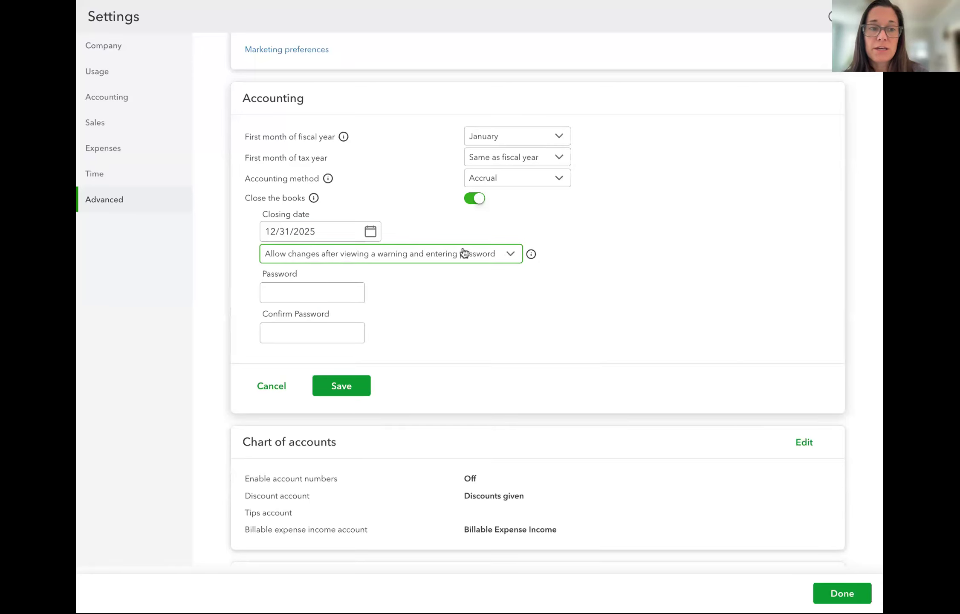
click(314, 298)
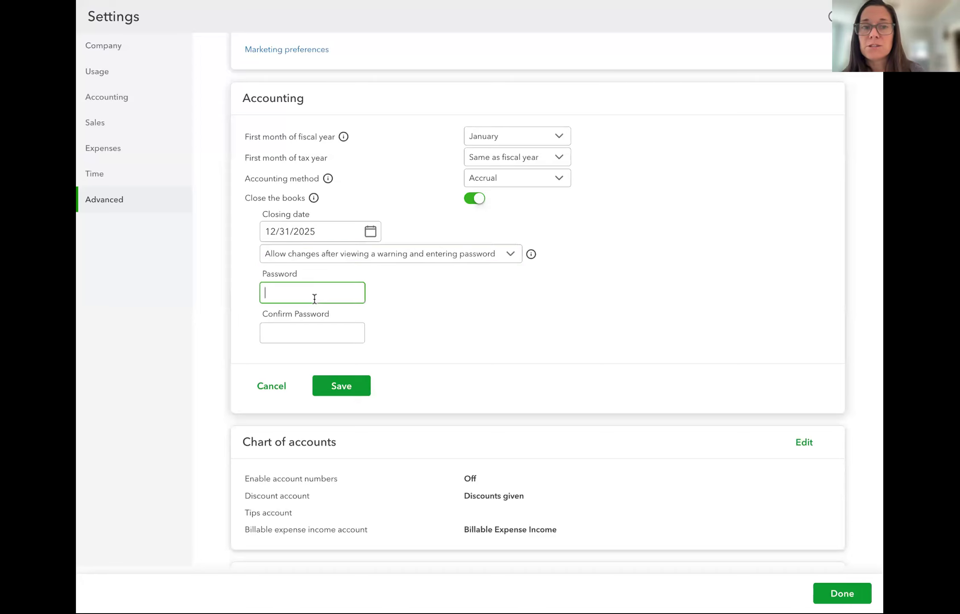
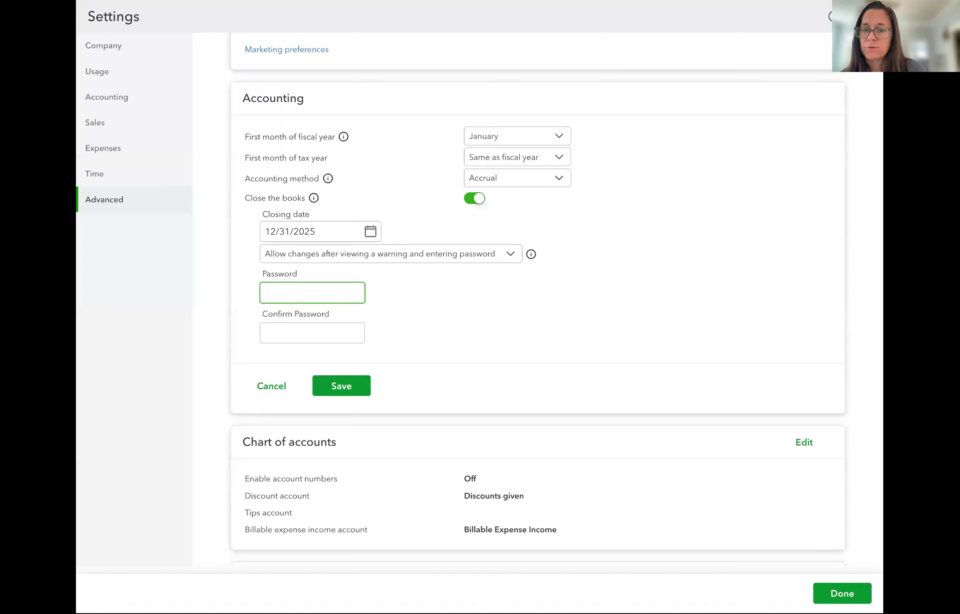
Leave the close-the-books password blank and try to exit Accounting settings without saving
click(747, 90)
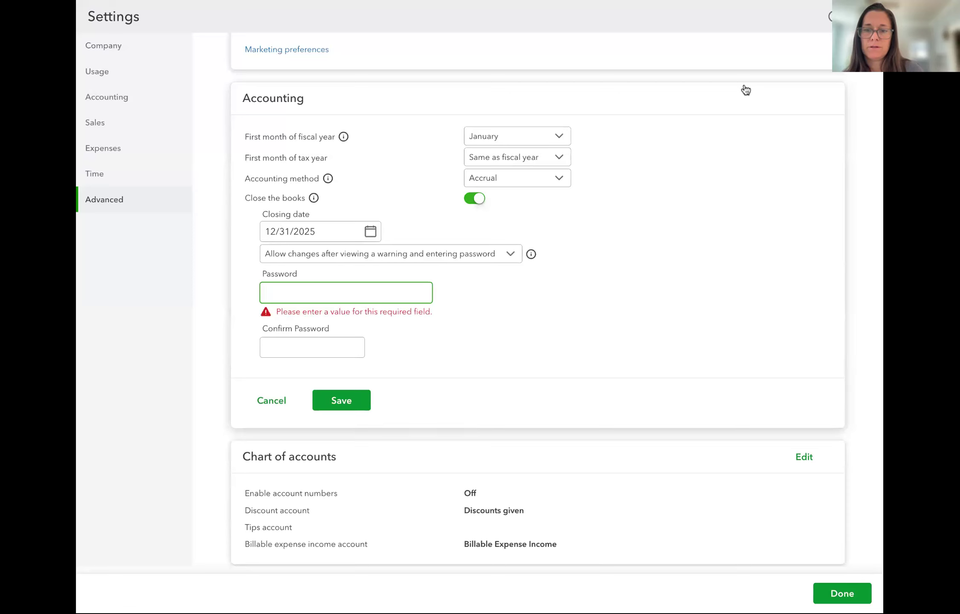
click(868, 16)
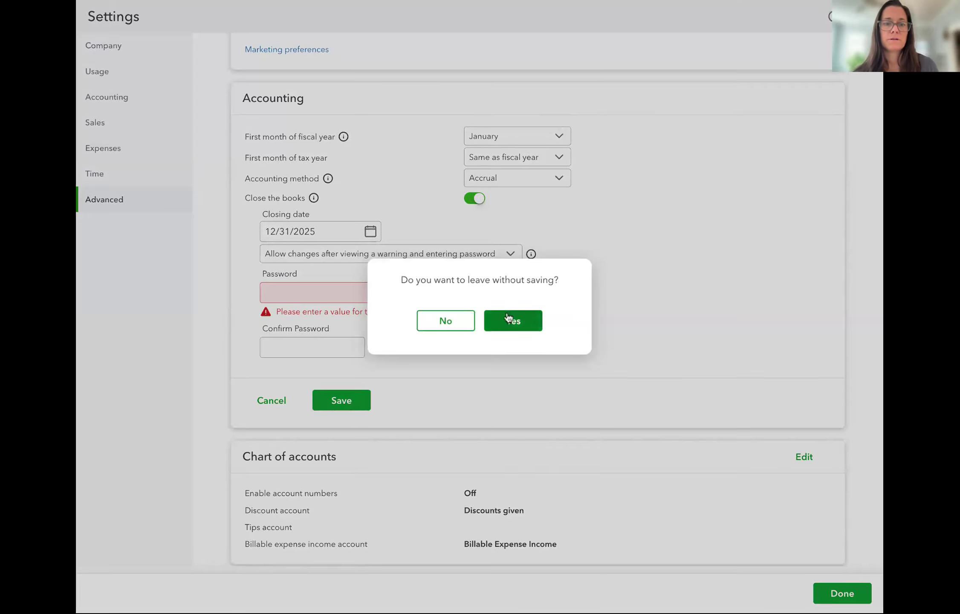
Discard the unsaved closing settings, switch to Checking's bank transactions, and match the $694.00 deposit
click(508, 316)
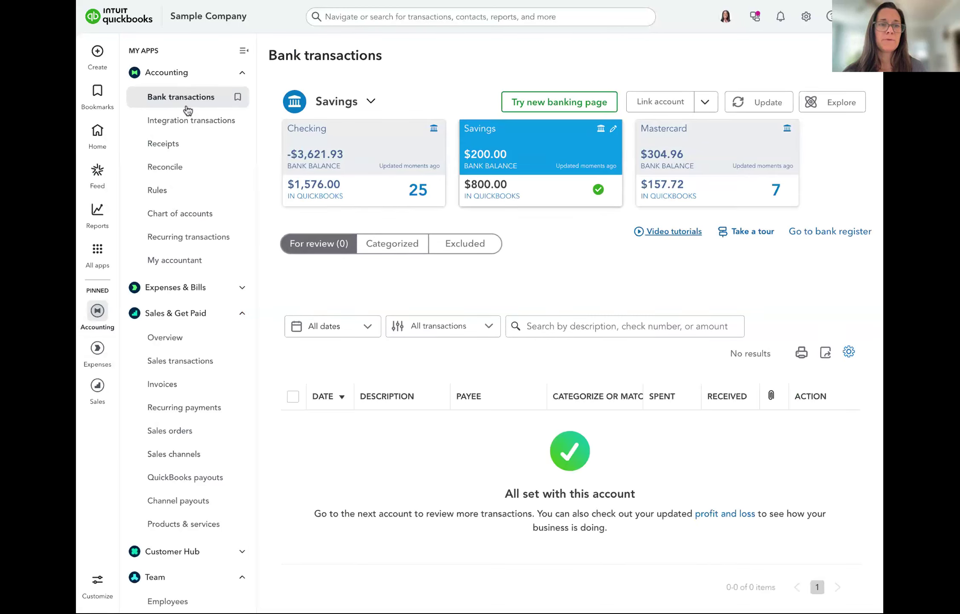
click(363, 174)
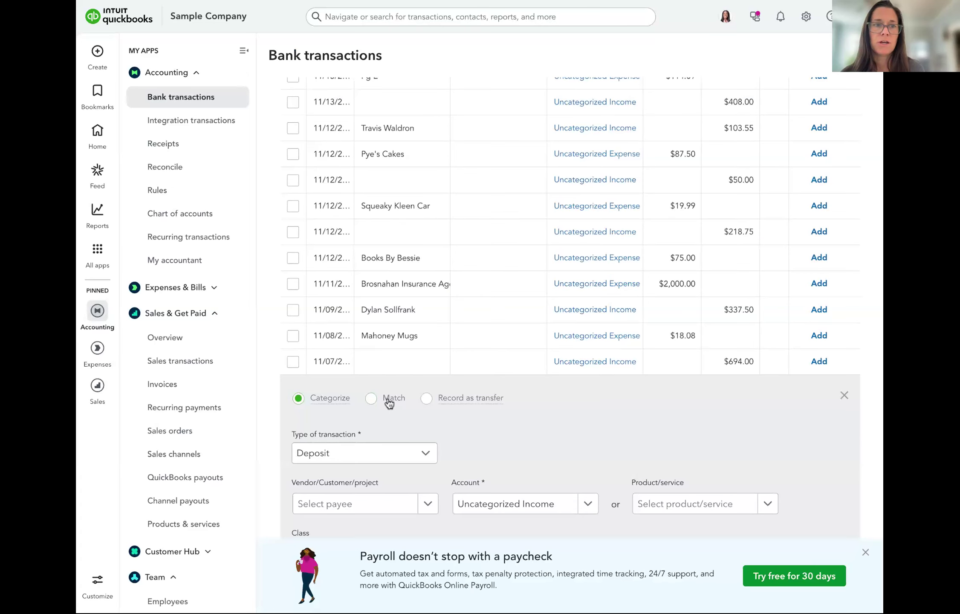
click(387, 399)
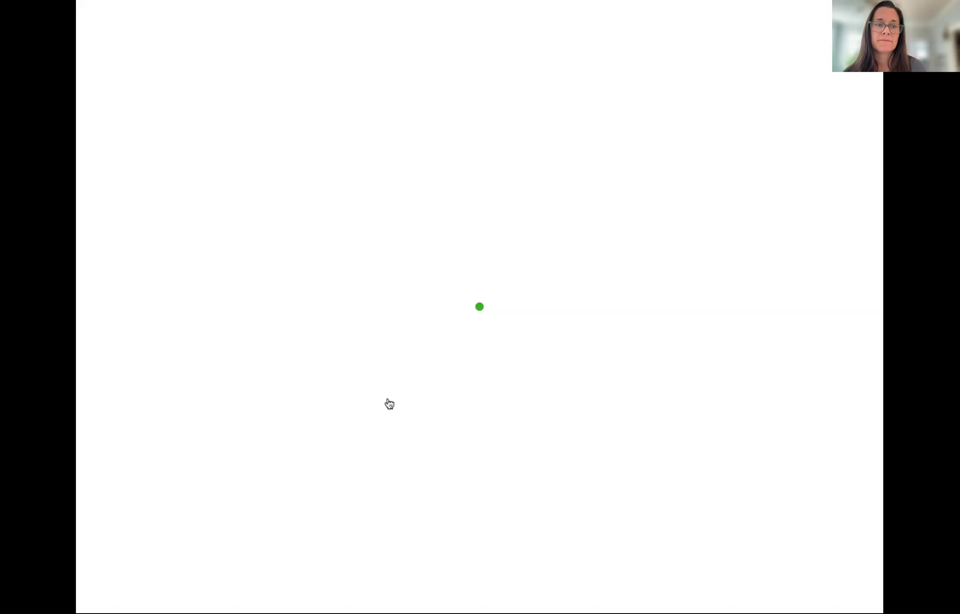